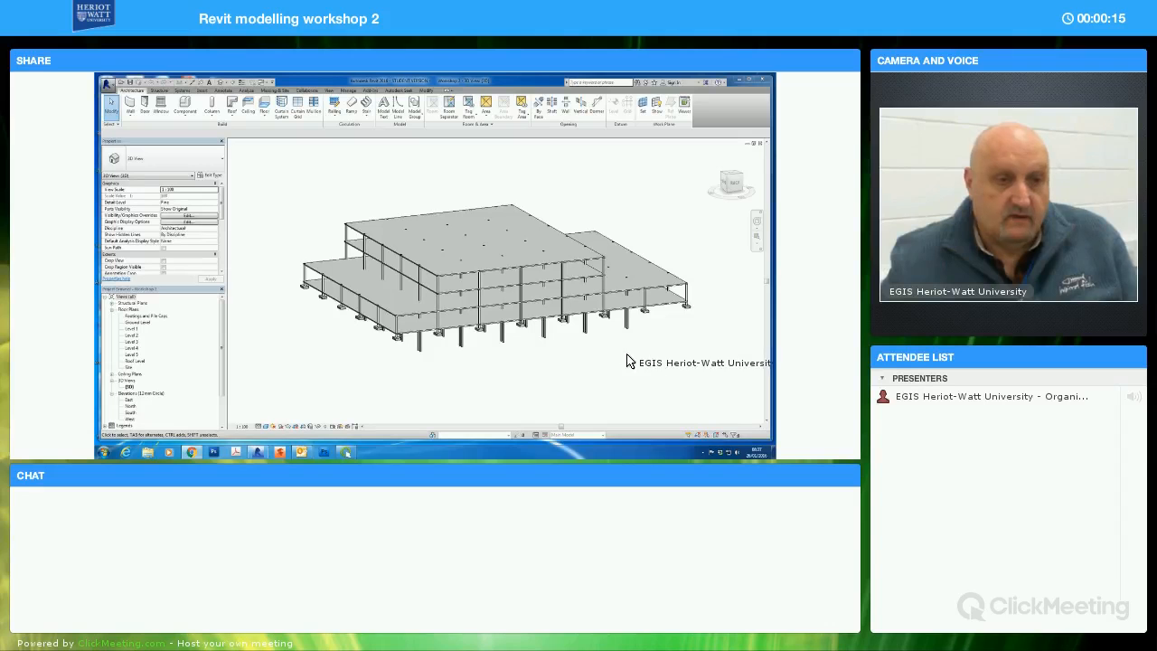
Inspect the 3D building frame and its floor slabs from several angles
mouse_move(630, 356)
middle_mouse_down("shift")
mouse_move(606, 291)
mouse_move(627, 313)
mouse_move(563, 333)
mouse_move(568, 357)
mouse_move(609, 328)
mouse_move(620, 299)
mouse_move(645, 299)
mouse_move(608, 327)
mouse_move(641, 353)
mouse_move(612, 374)
mouse_move(602, 279)
mouse_move(509, 245)
middle_mouse_up("shift")
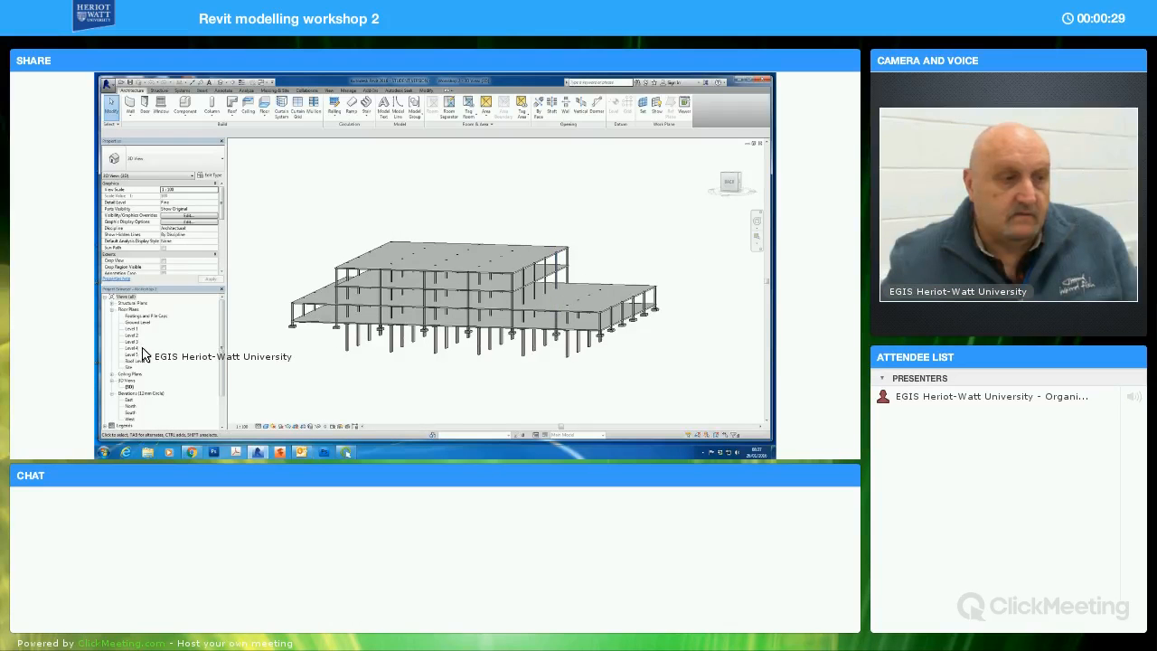
middle_click_drag(559, 369, 630, 357)
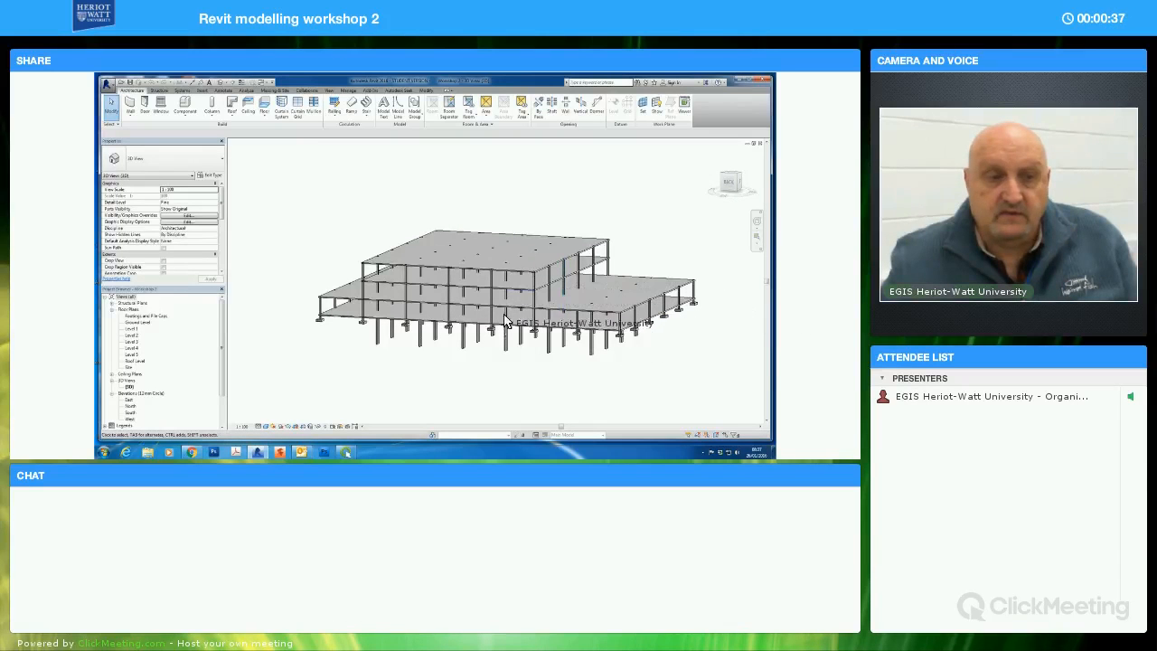
middle_click_drag(539, 336, 495, 269, "shift")
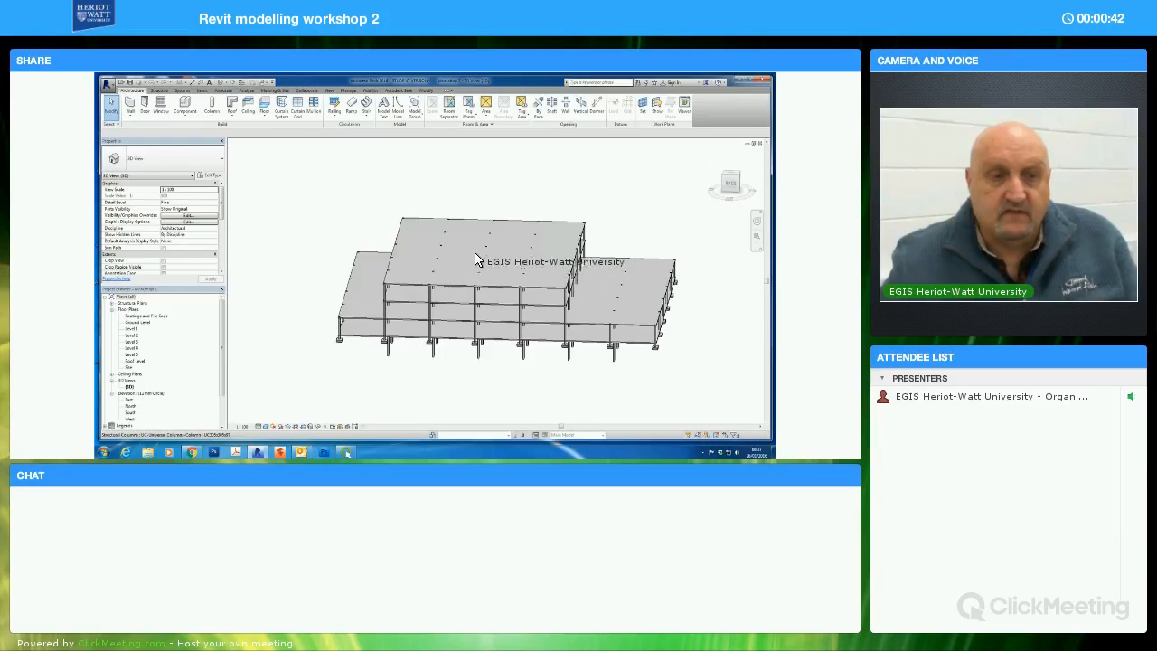
middle_click_drag(573, 353, 643, 367, "shift")
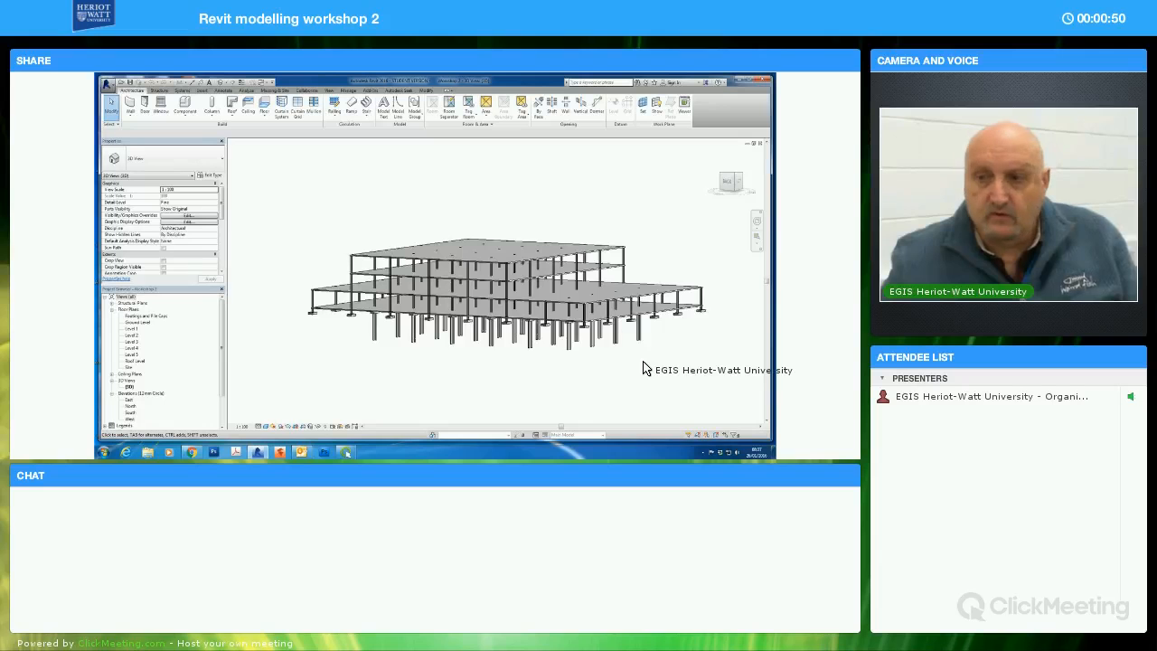
middle_click_drag(677, 364, 670, 352, "shift")
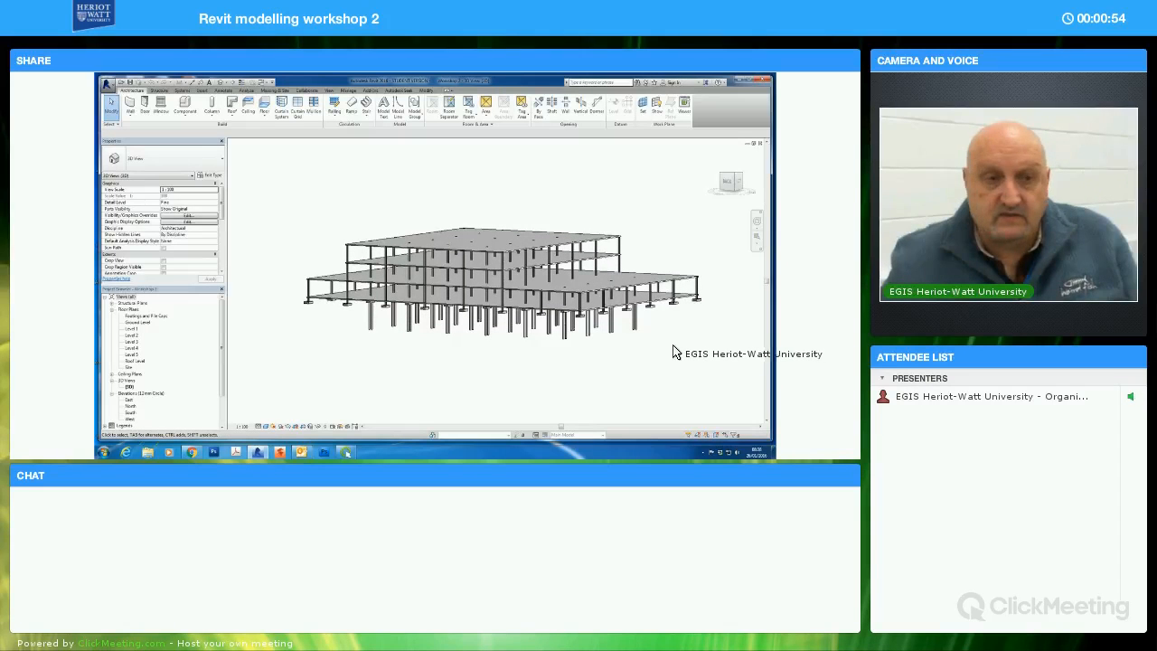
middle_click_drag(673, 352, 666, 359, "shift")
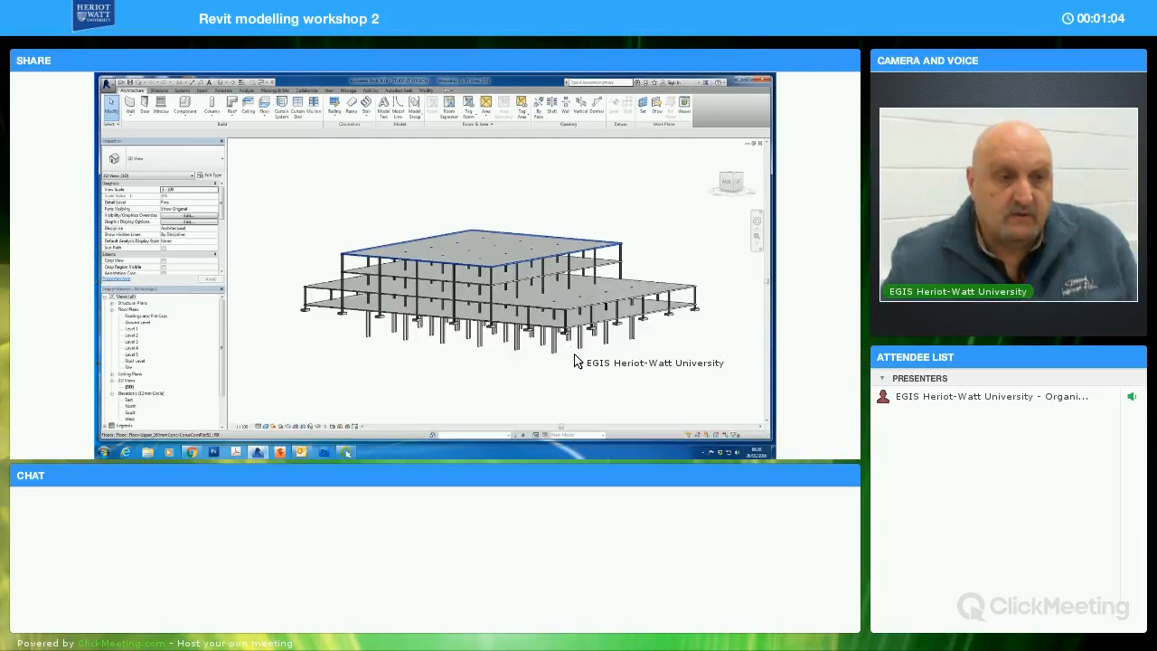
Copy the uppermost floor slab to the clipboard and paste it aligned to Level 4
left_click(591, 313)
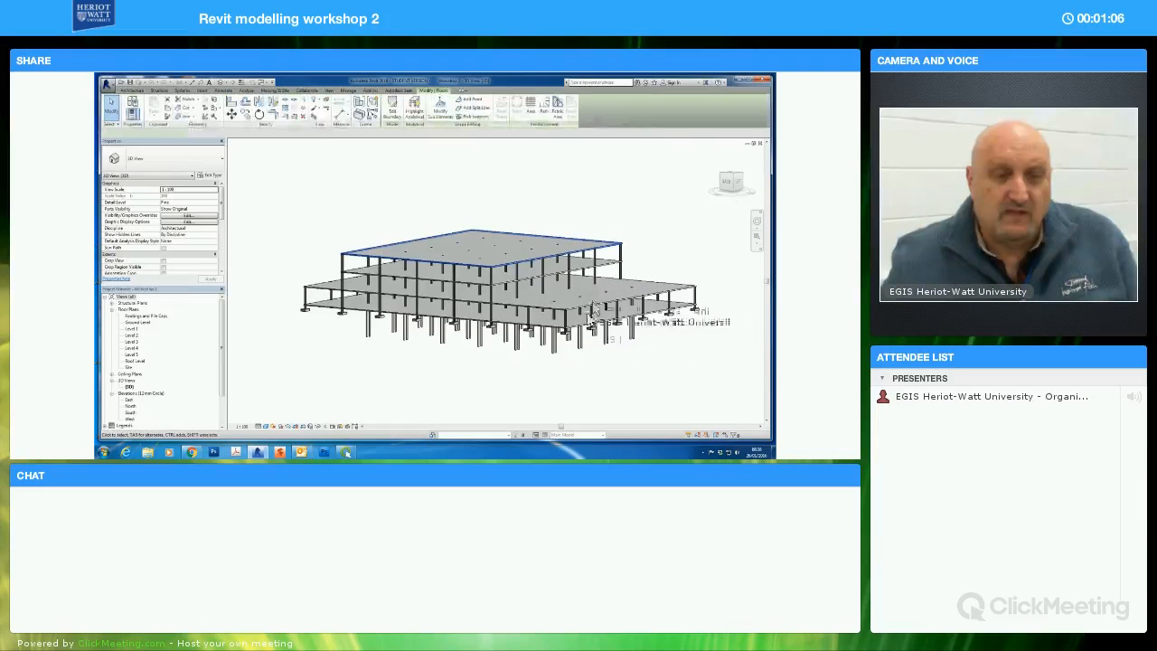
left_click(608, 267)
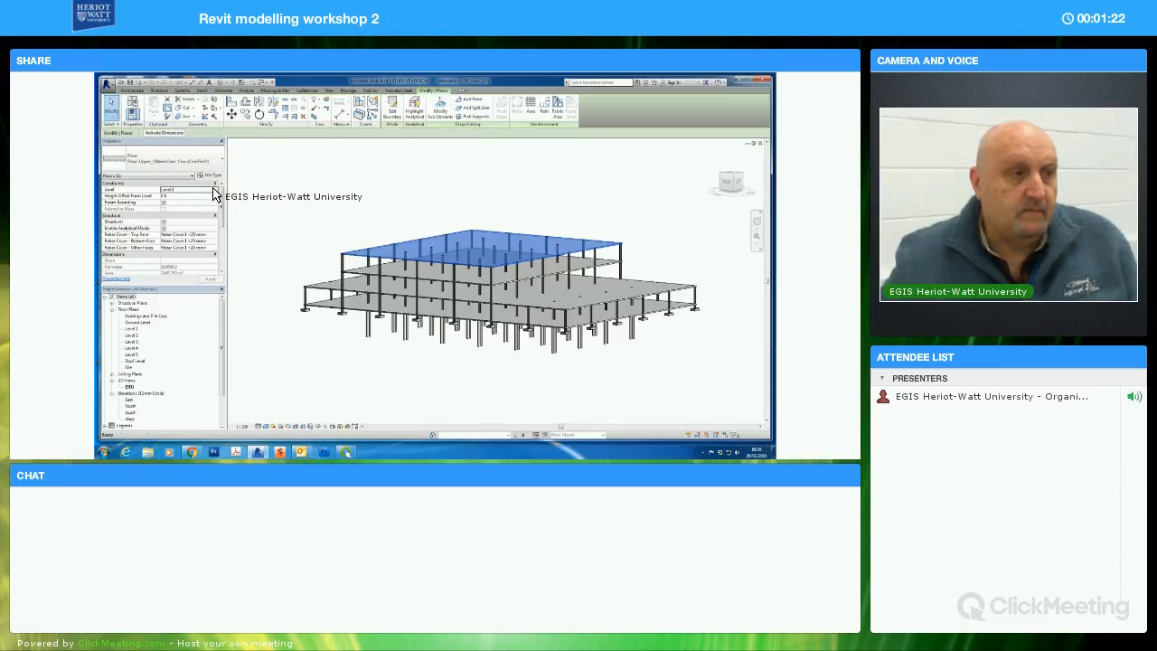
left_click(156, 119)
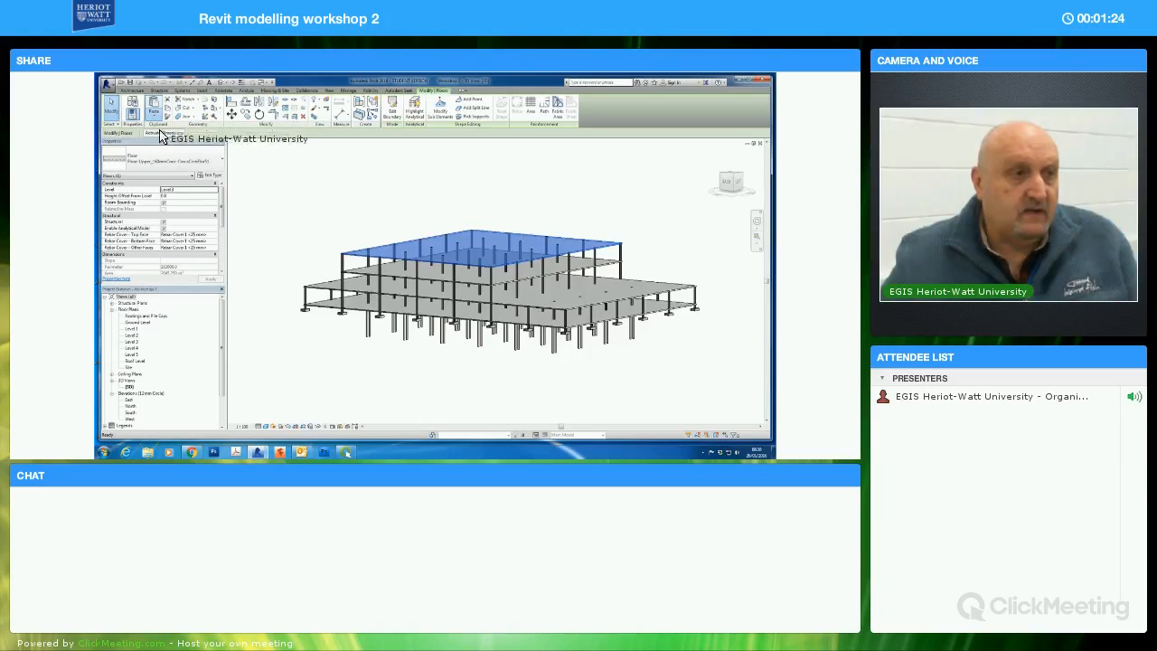
left_click(169, 144)
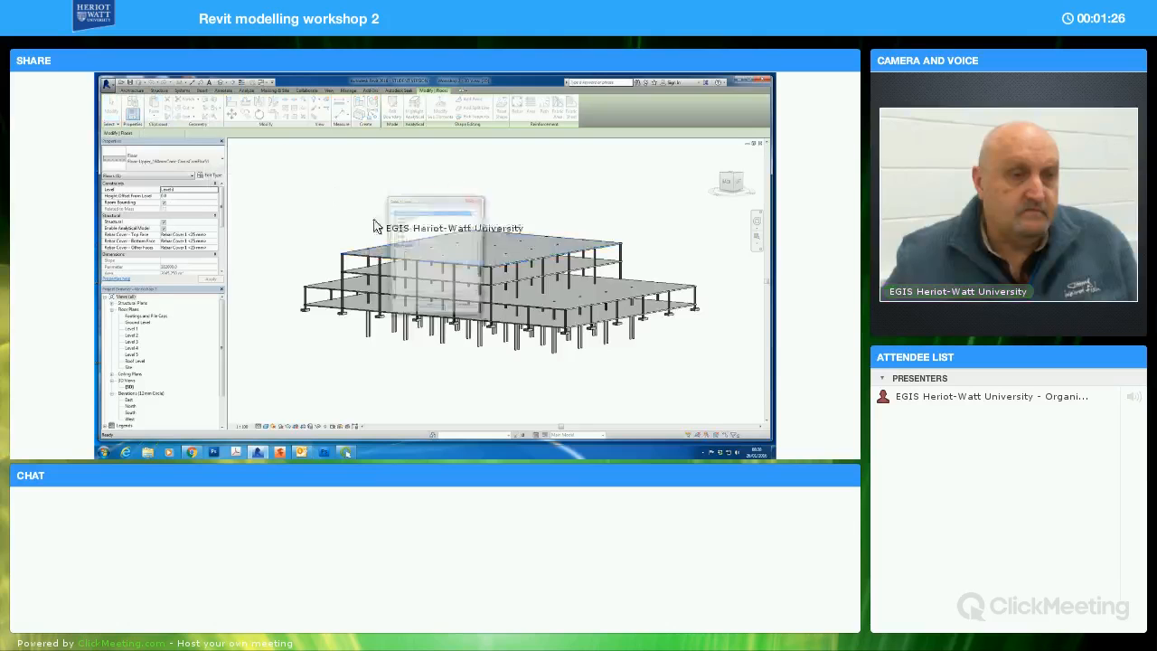
left_click_drag(434, 200, 337, 147)
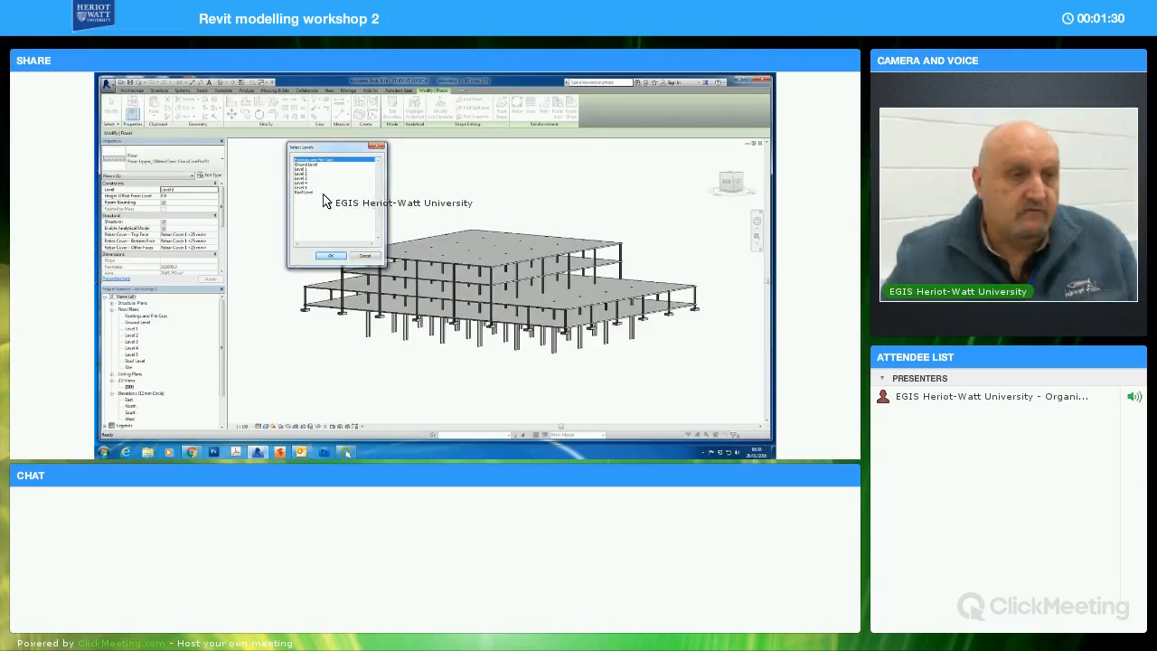
left_click(315, 183)
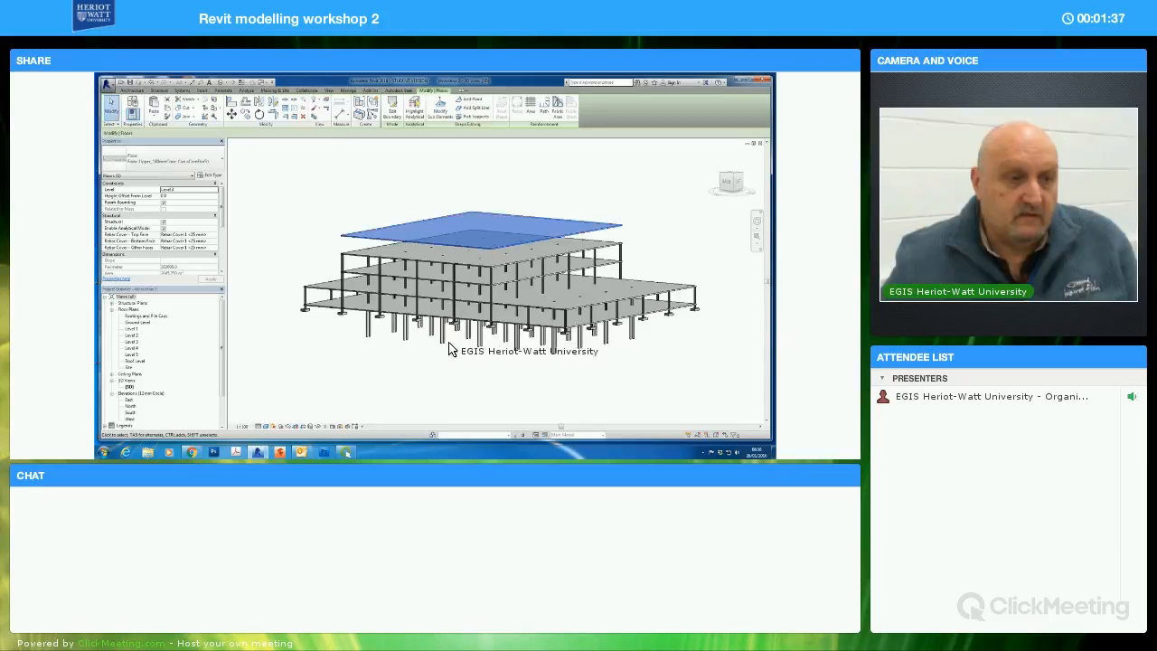
Open the Level 4 floor plan and start editing the boundary of the copied floor slab
middle_click_drag(477, 349, 505, 360, "shift")
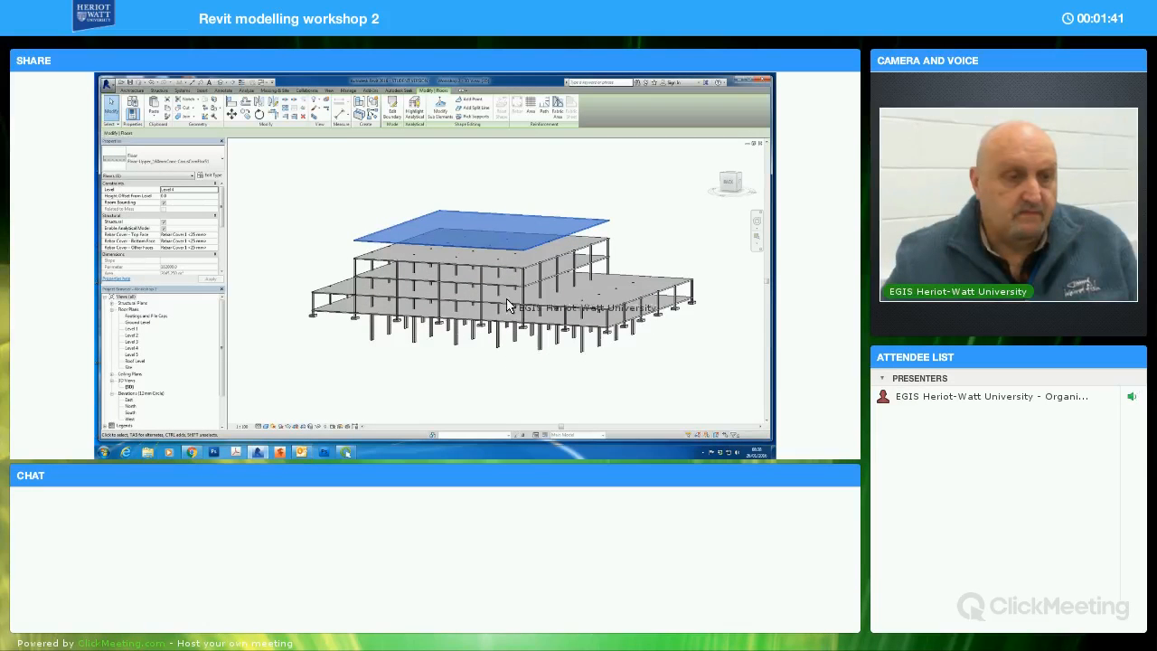
double_click(132, 348)
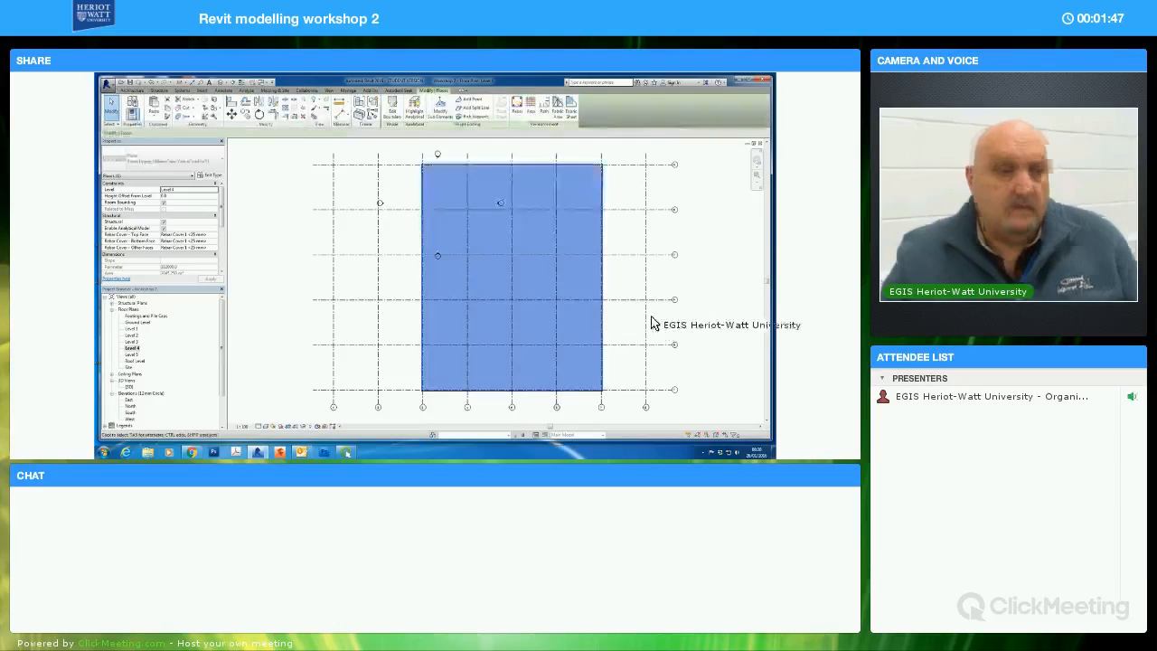
middle_click_drag(681, 335, 676, 336)
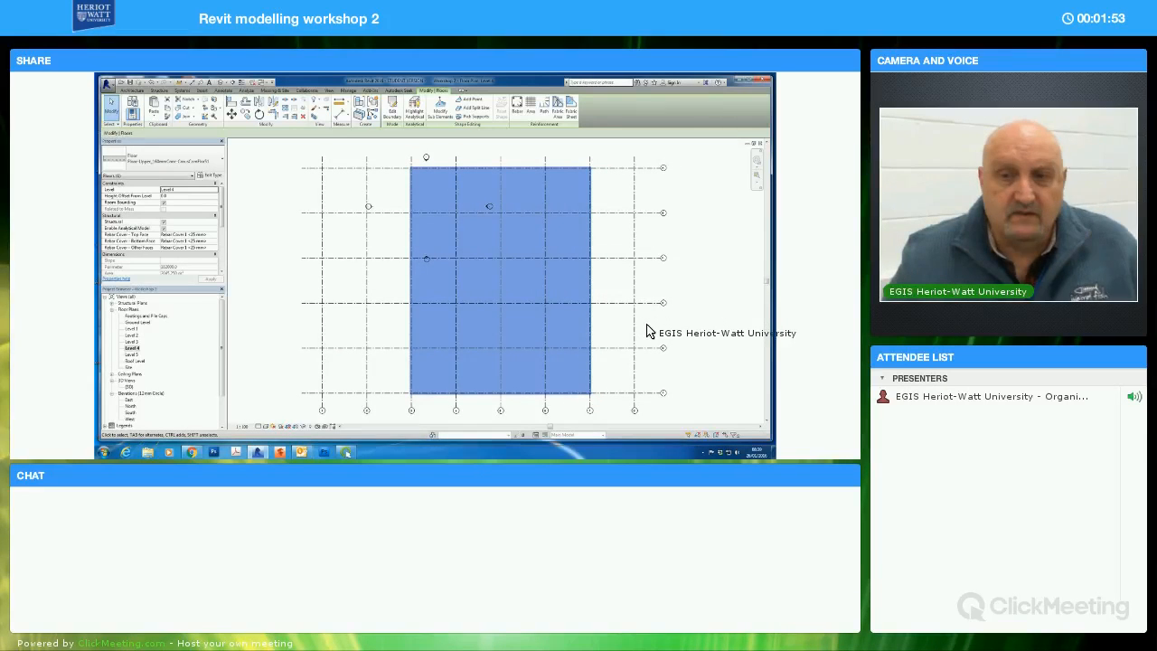
left_click(393, 112)
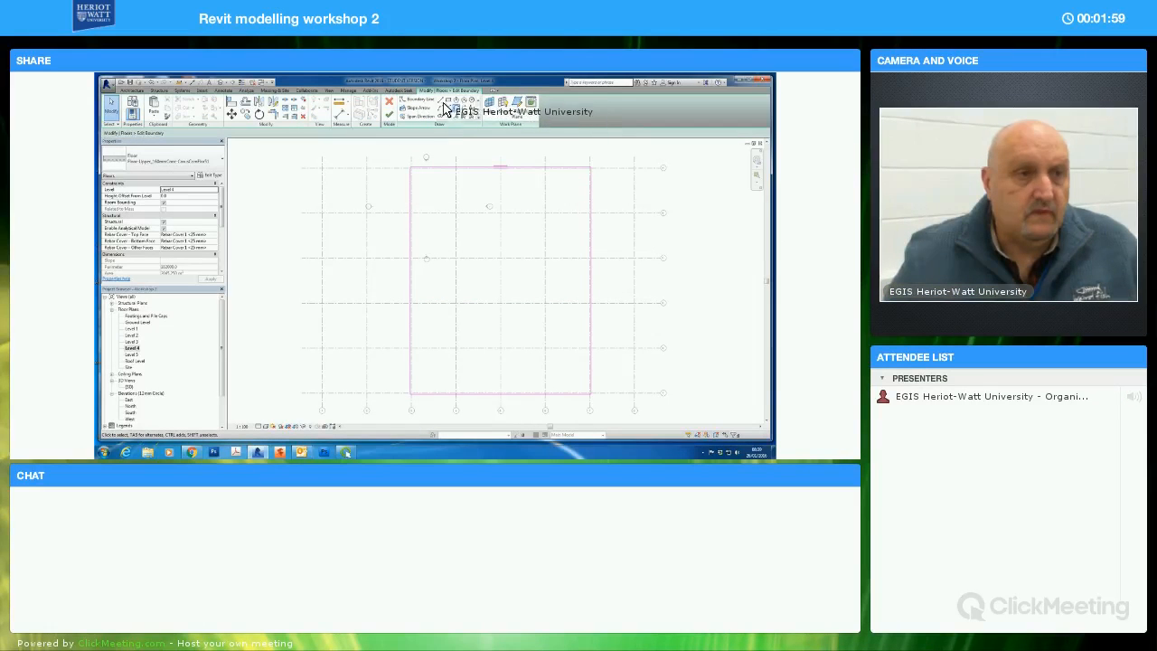
Draw a diagonal boundary line with a 250 mm offset across the slab's upper-right corner, from grid intersection A/6 to B/7
left_click(442, 105)
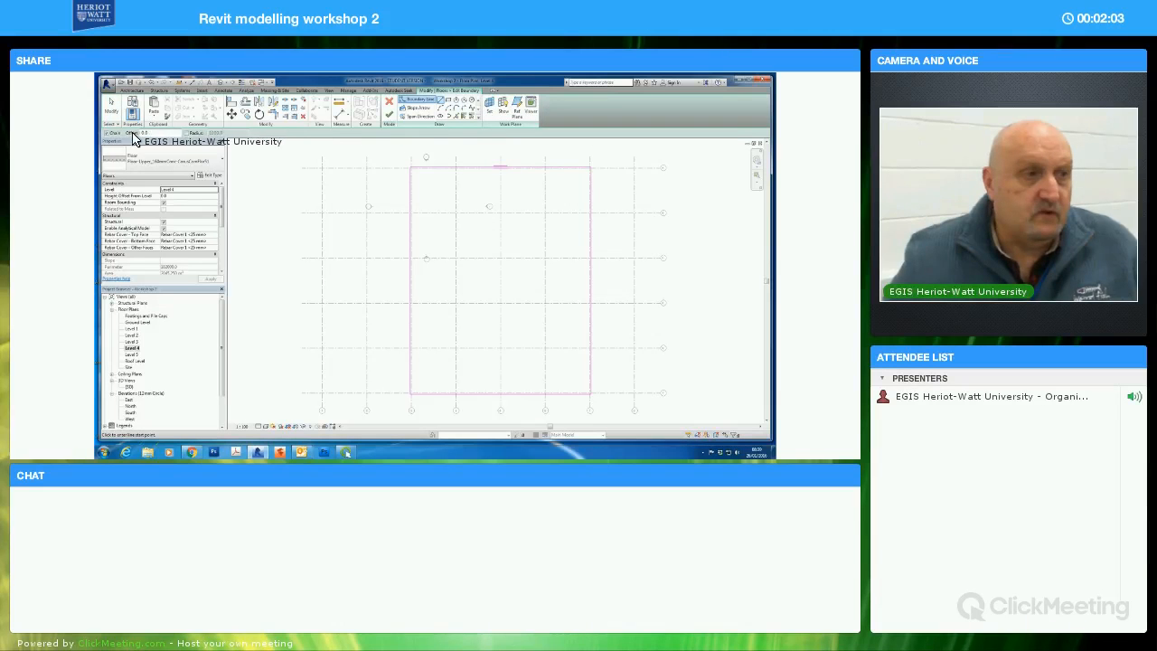
left_click_drag(150, 134, 132, 134)
type("2")
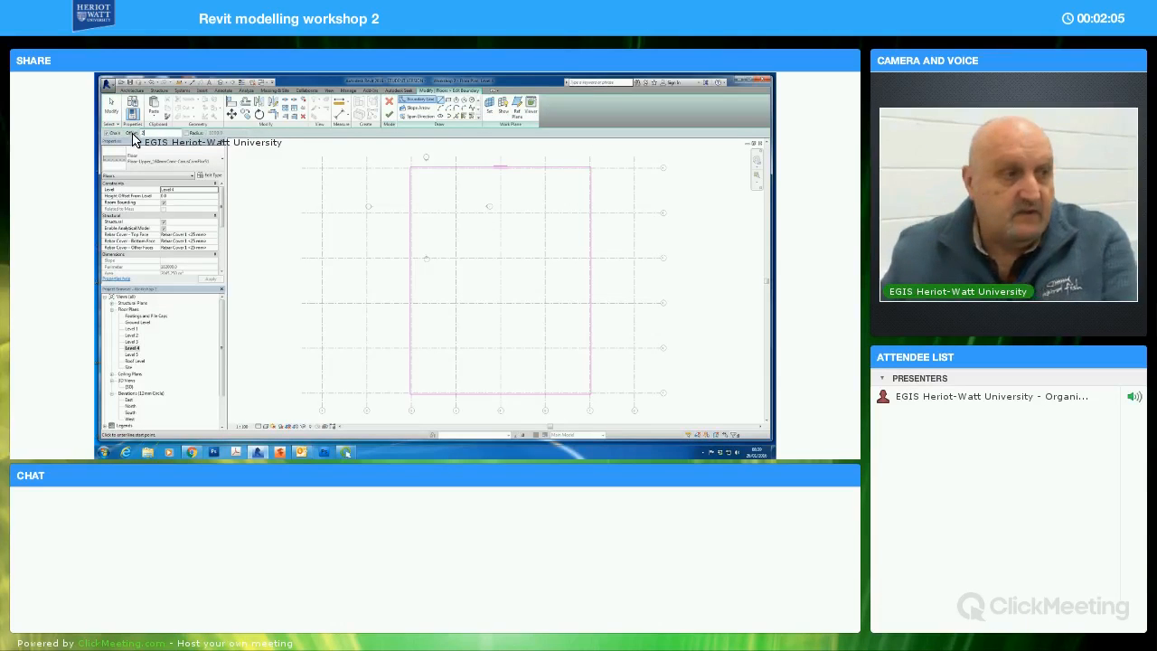
type("50")
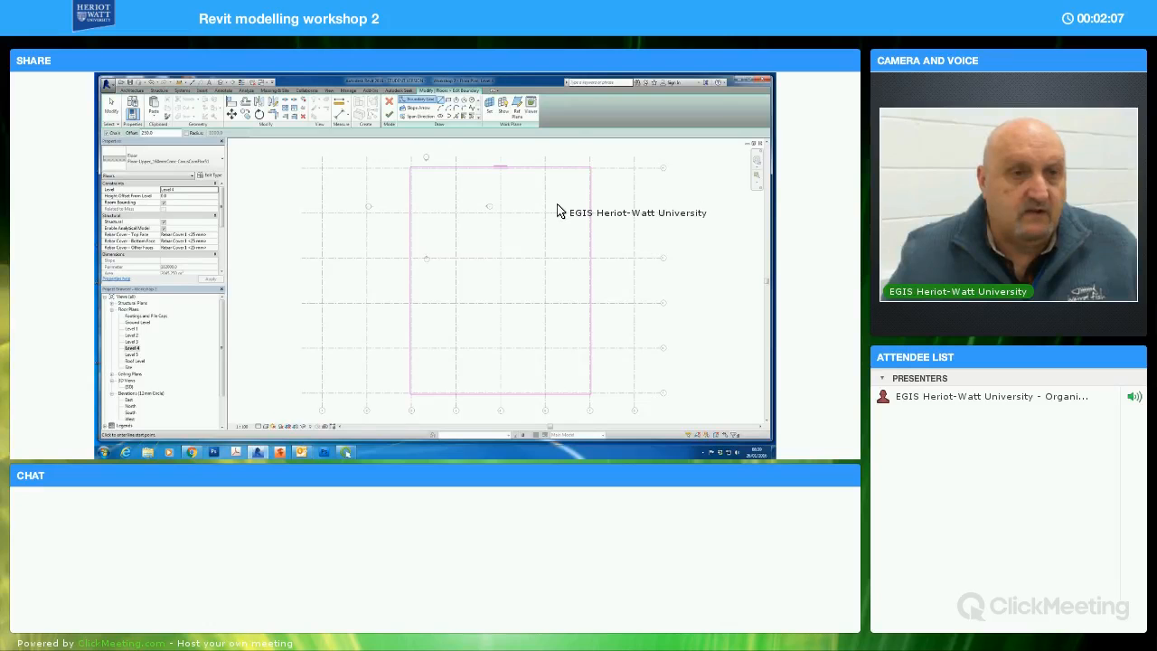
scroll(553, 215, "up", 4)
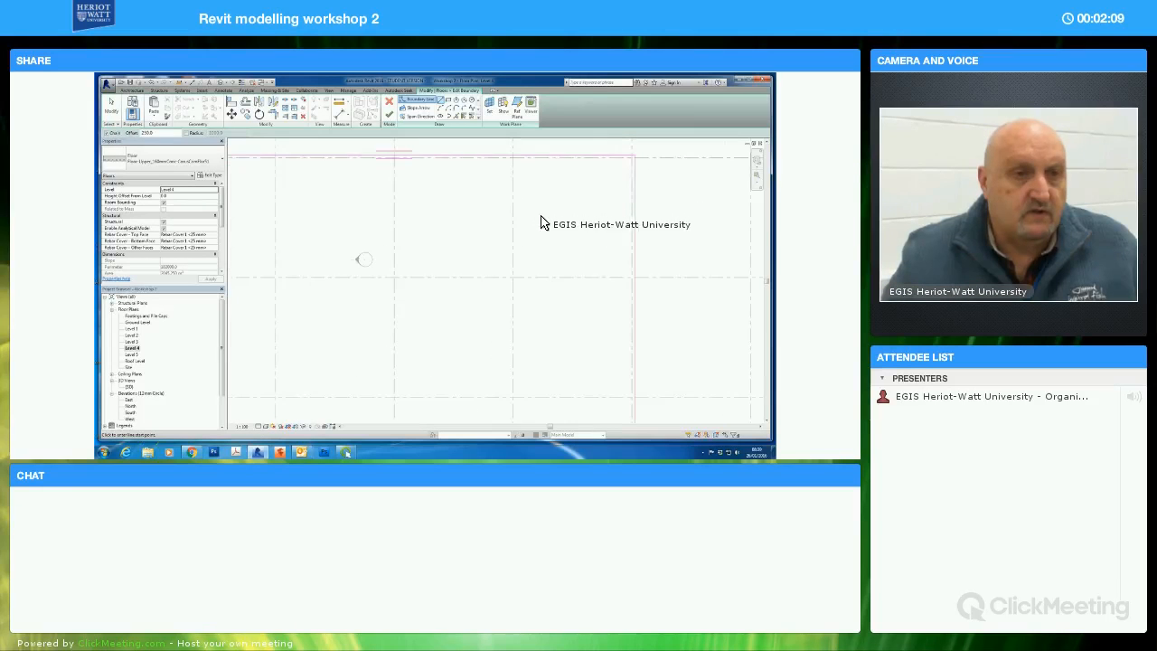
middle_click_drag(522, 190, 512, 207)
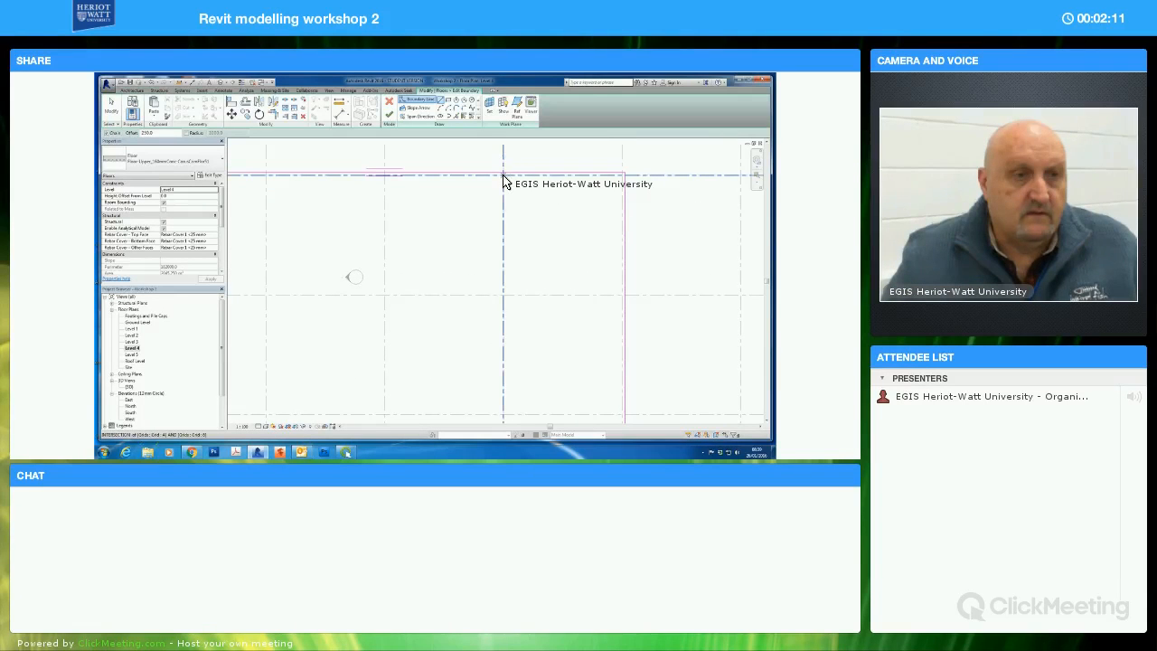
left_click(503, 177)
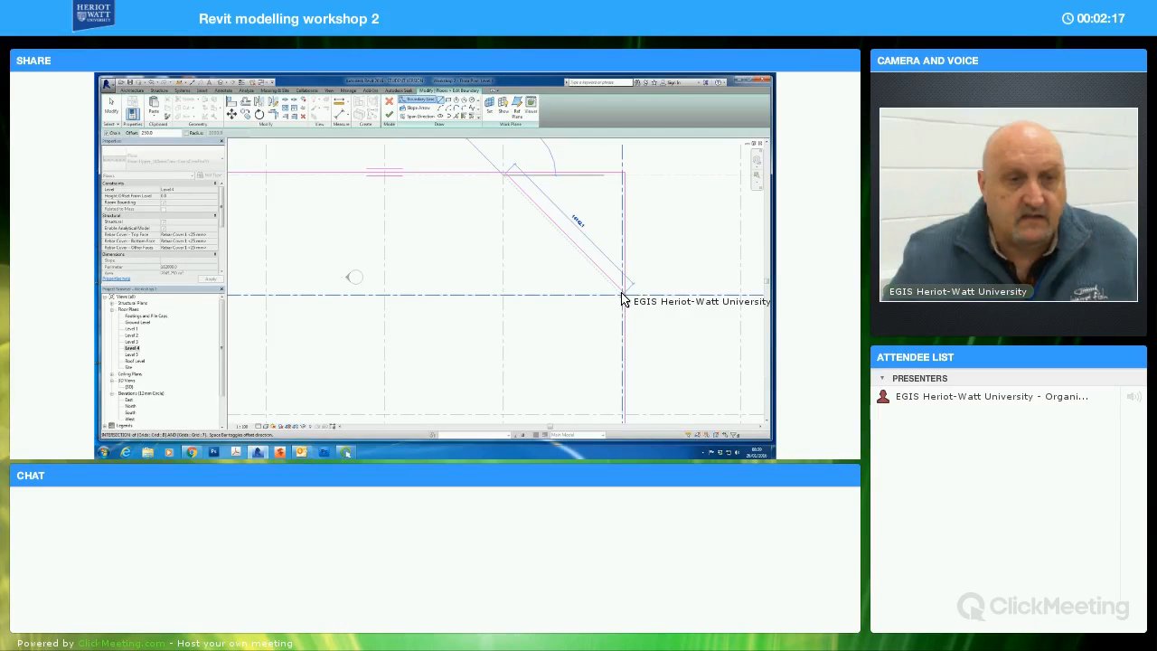
left_click(623, 292)
left_click(111, 106)
scroll(502, 207, "up", 4)
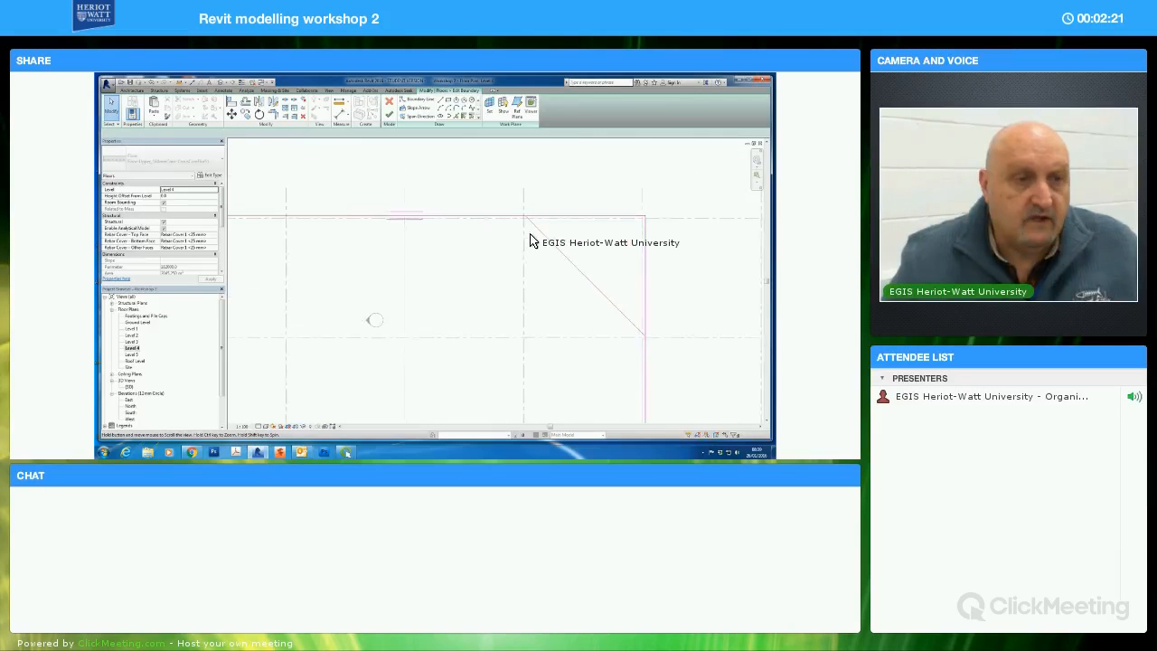
scroll(519, 249, "up", 3)
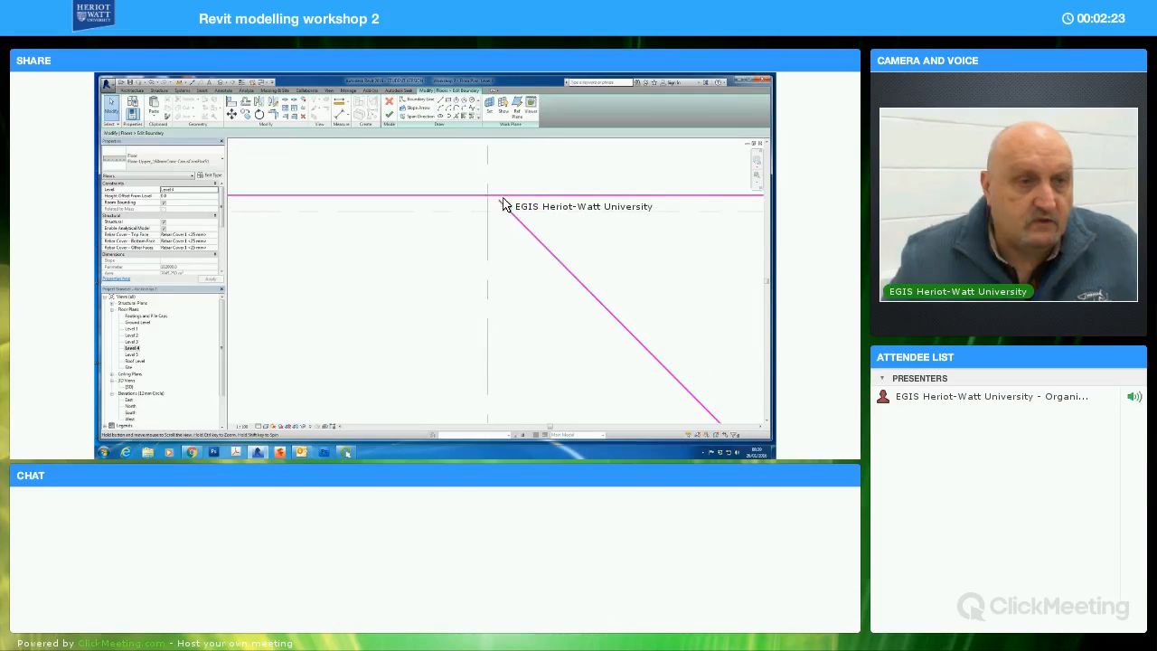
scroll(512, 289, "down", 3)
scroll(503, 316, "down", 4)
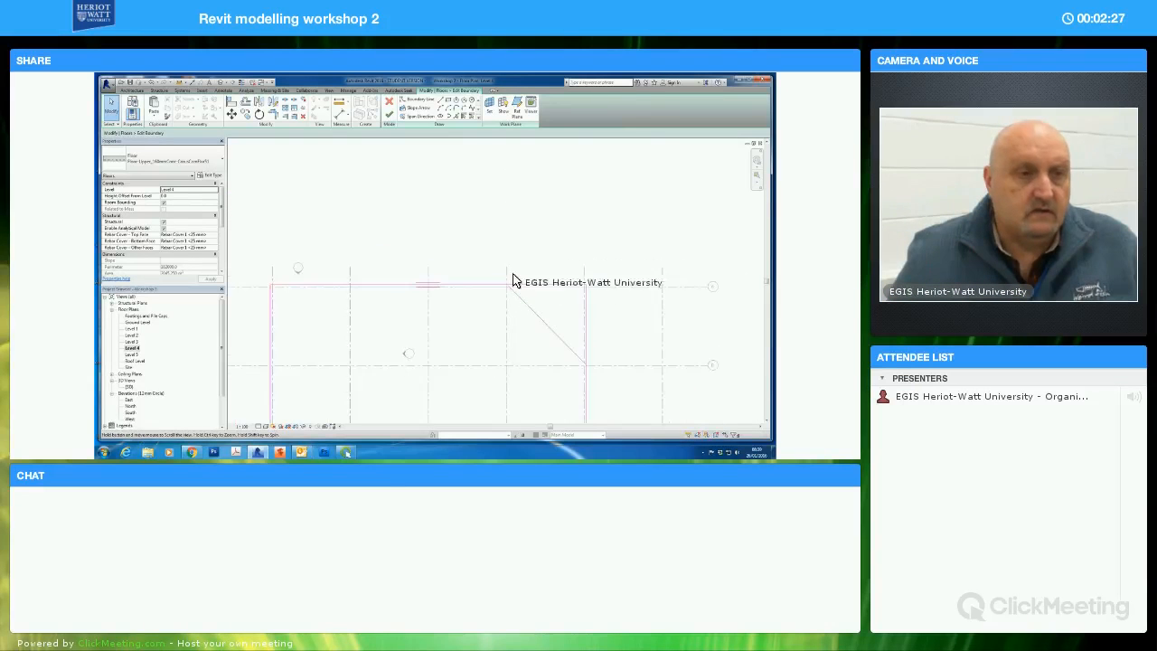
Draw a diagonal boundary line with a 250 mm offset across the slab's lower-left corner, from grid intersection F/4 to E/3
middle_click_drag(465, 286, 482, 182)
scroll(464, 263, "down", 1)
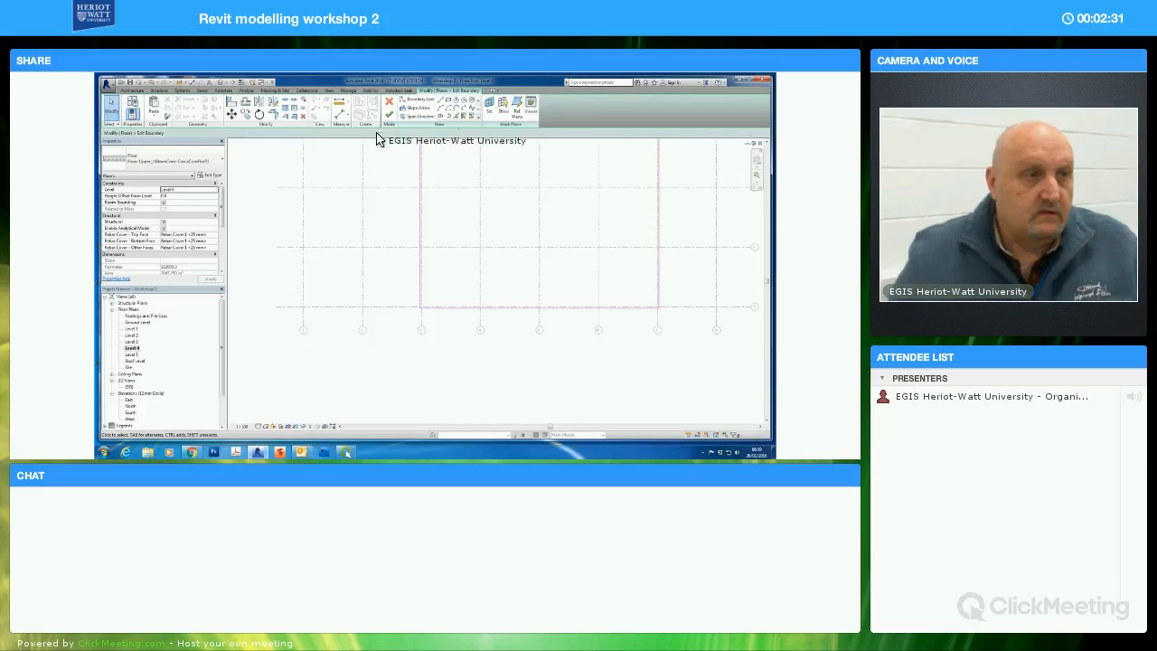
double_click(141, 134)
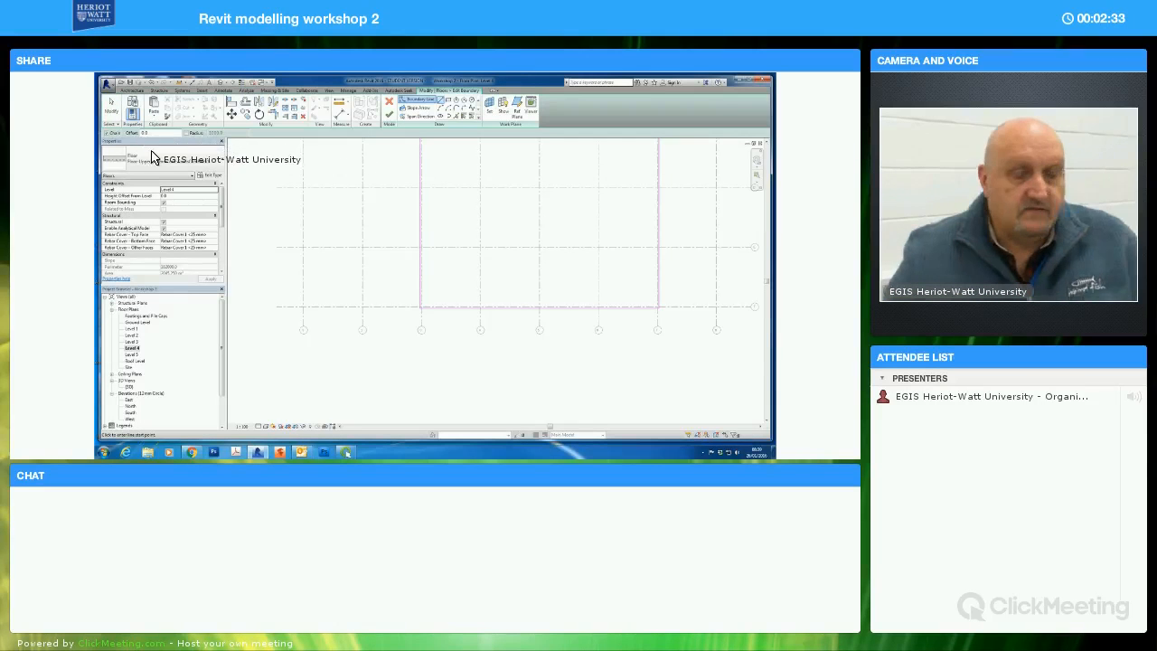
type("250")
key("Return")
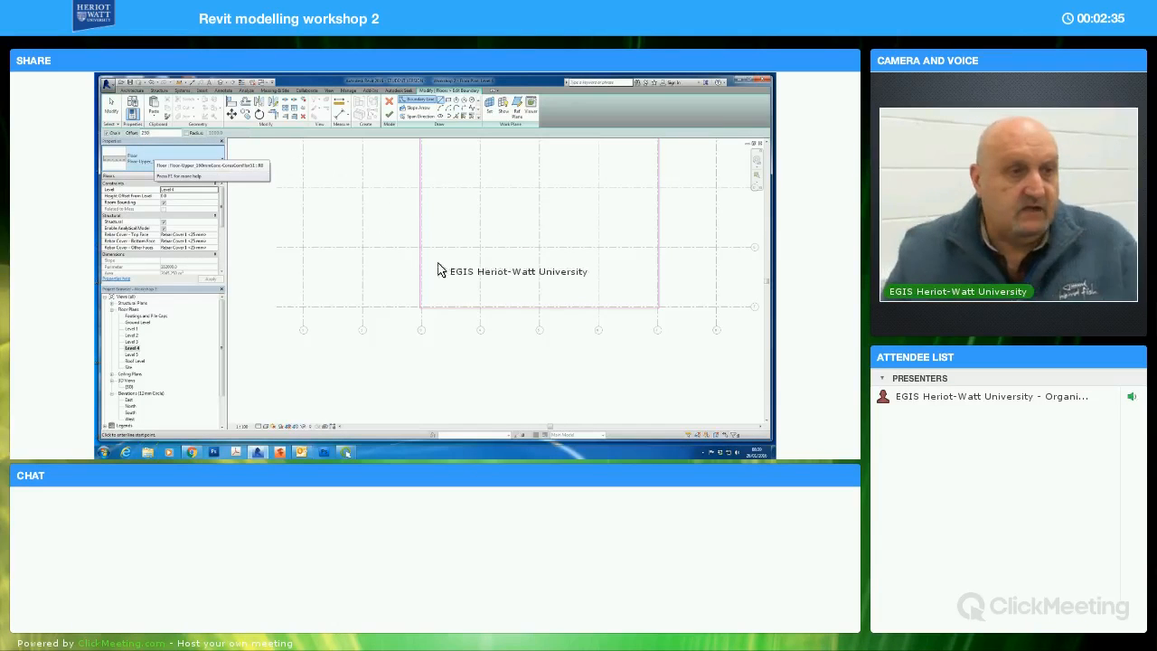
scroll(502, 329, "up", 5)
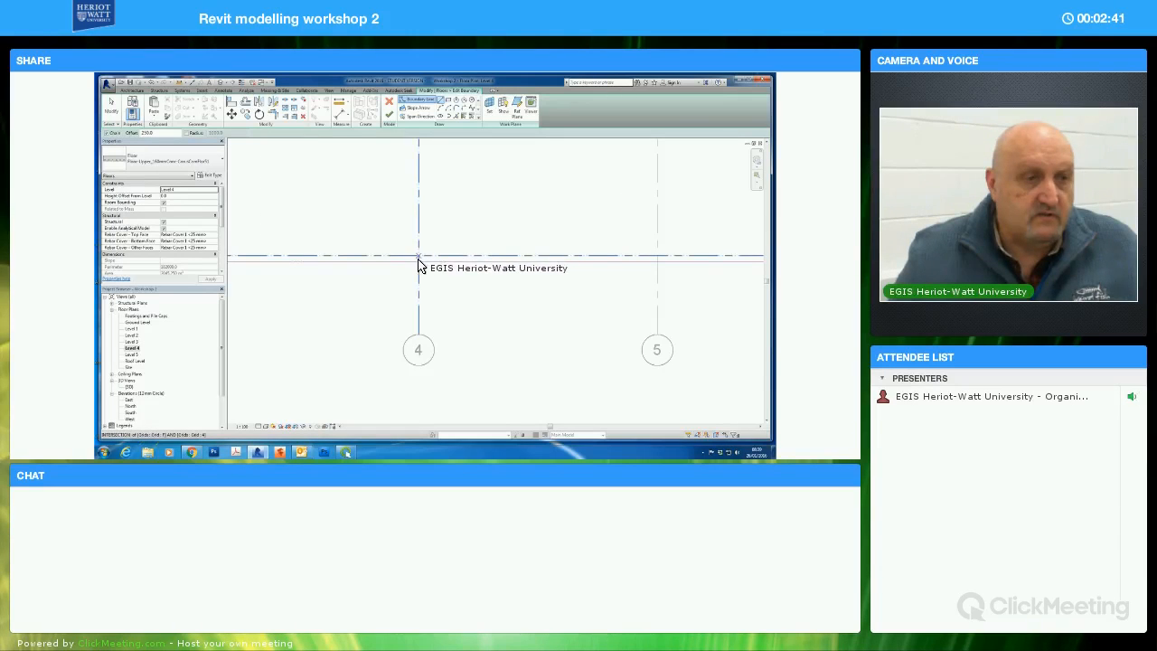
middle_click_drag(439, 275, 459, 299)
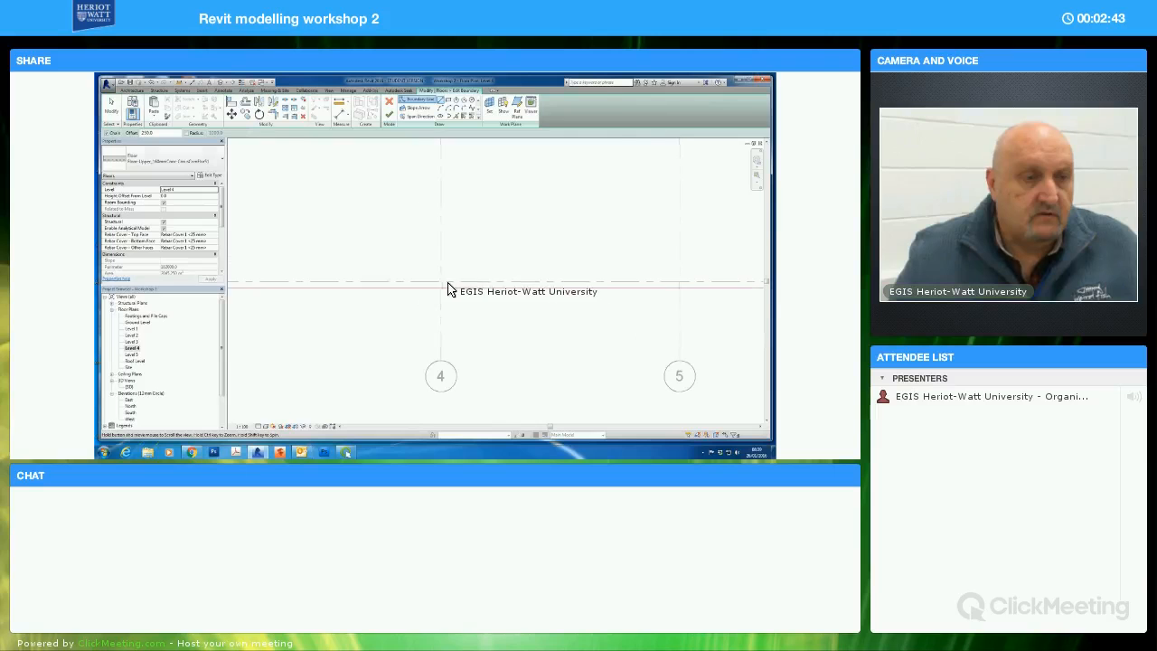
left_click(439, 280)
middle_click_drag(342, 229, 500, 321)
middle_click_drag(401, 198, 412, 260)
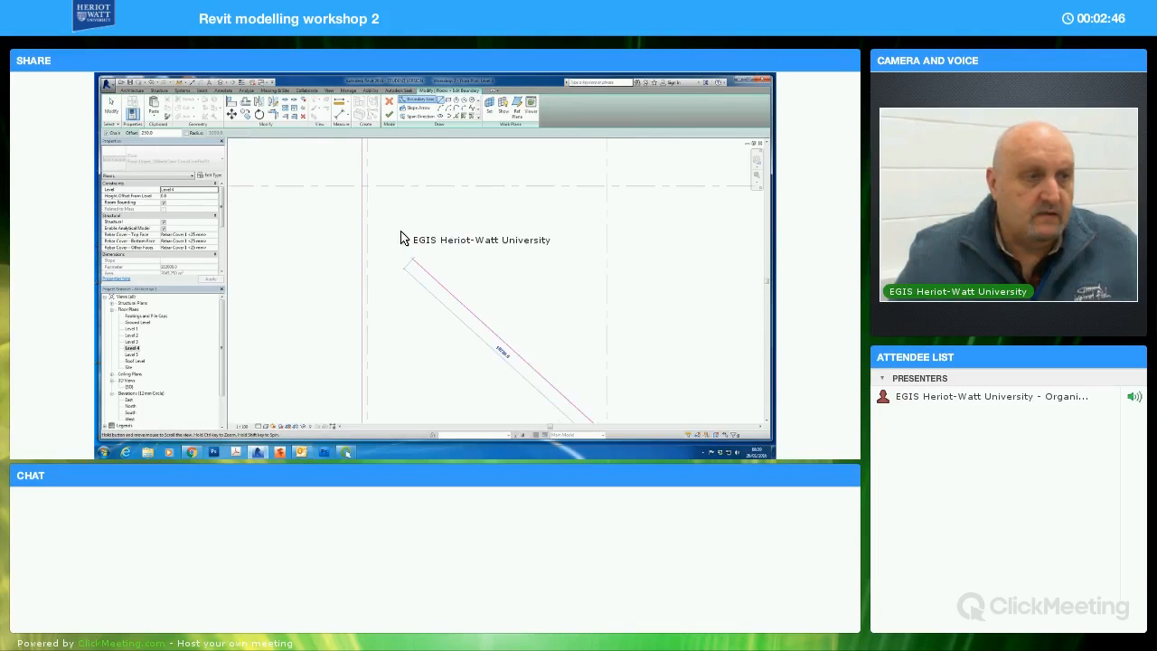
left_click(369, 197)
left_click(111, 108)
Draw a curved boundary arc with a 250 mm offset across the slab's upper-left corner, from grid intersection B/3 to A/4
scroll(465, 282, "down", 3)
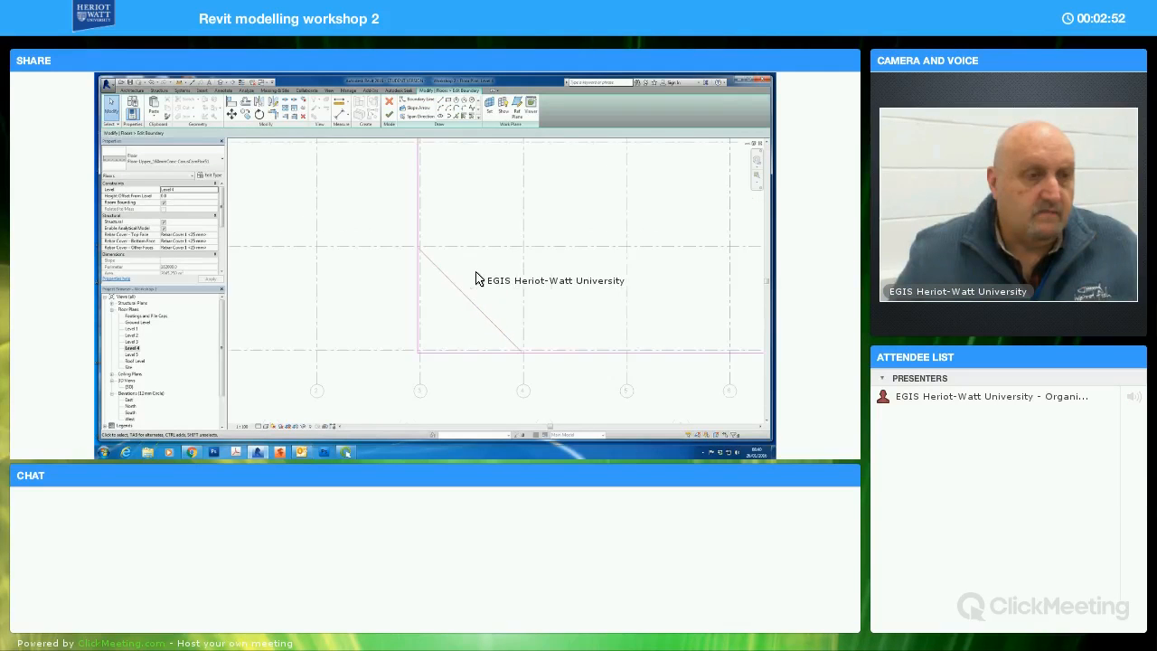
scroll(474, 288, "down", 3)
middle_click_drag(490, 231, 468, 266)
middle_click_drag(477, 176, 454, 270)
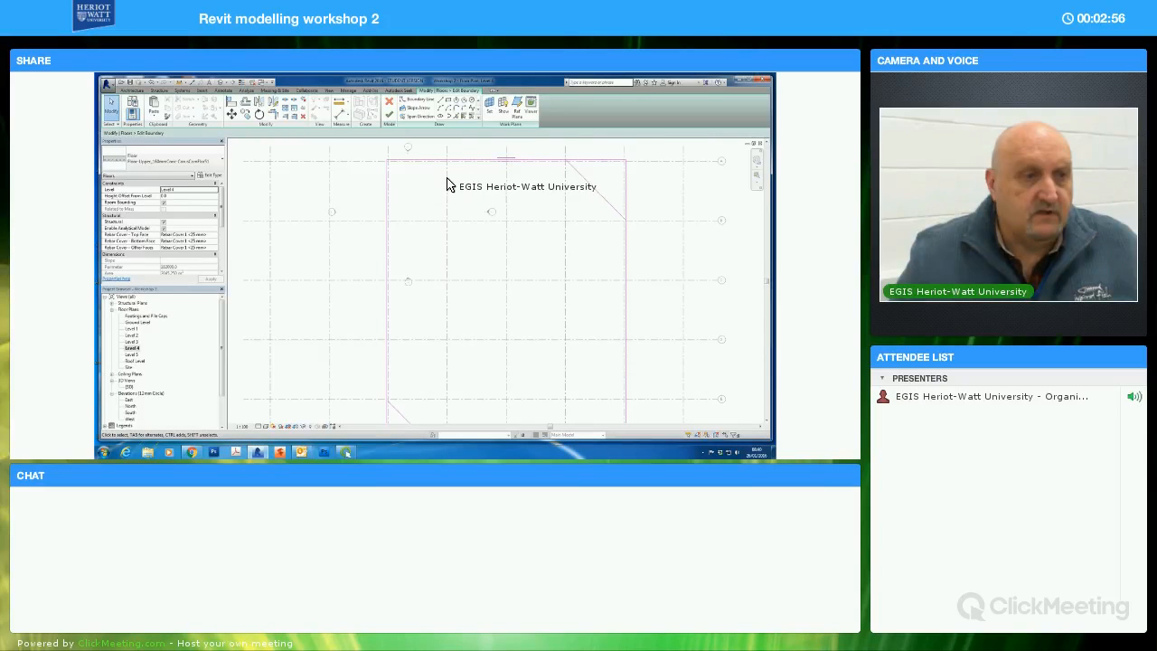
left_click(440, 112)
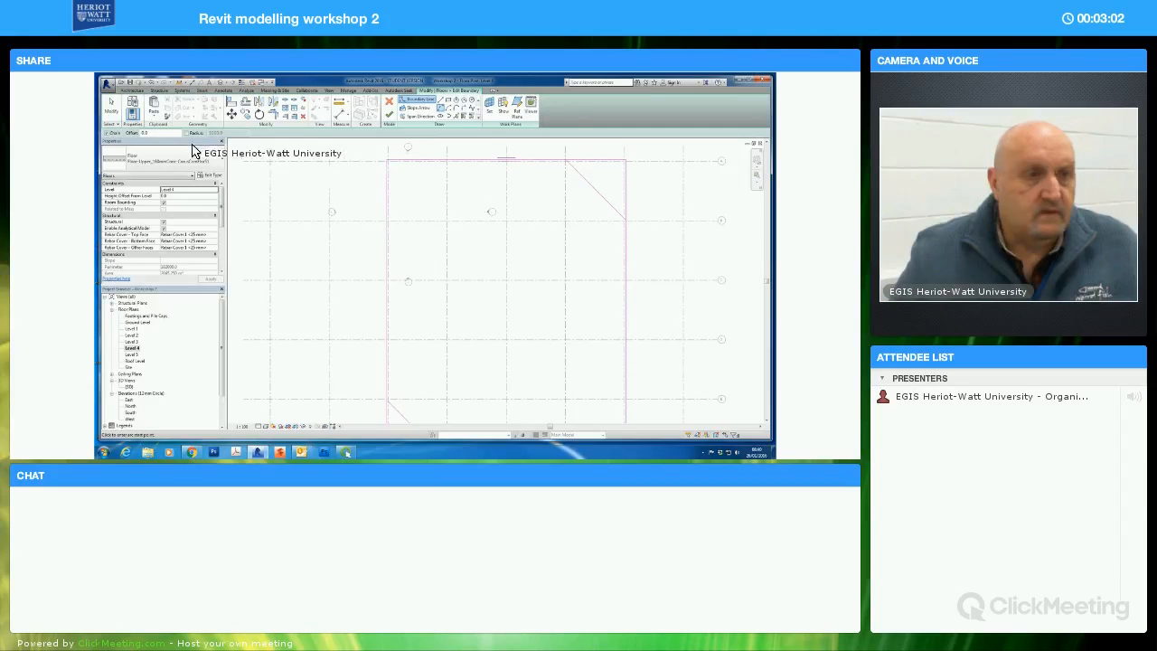
double_click(149, 133)
type("150")
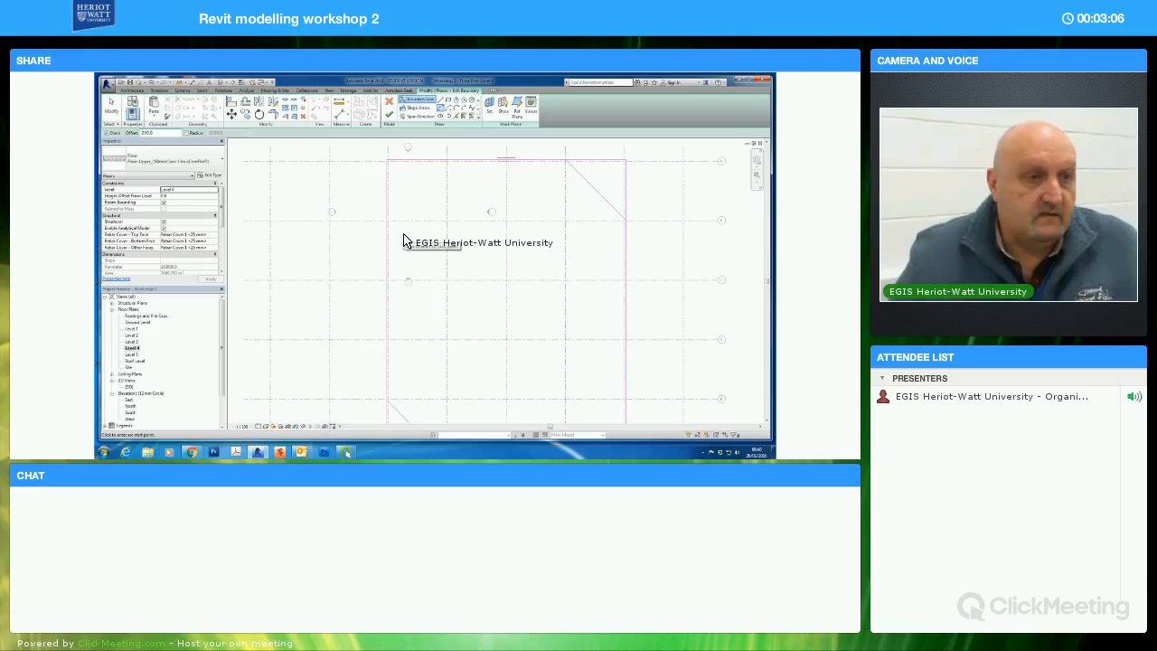
scroll(405, 255, "up", 3)
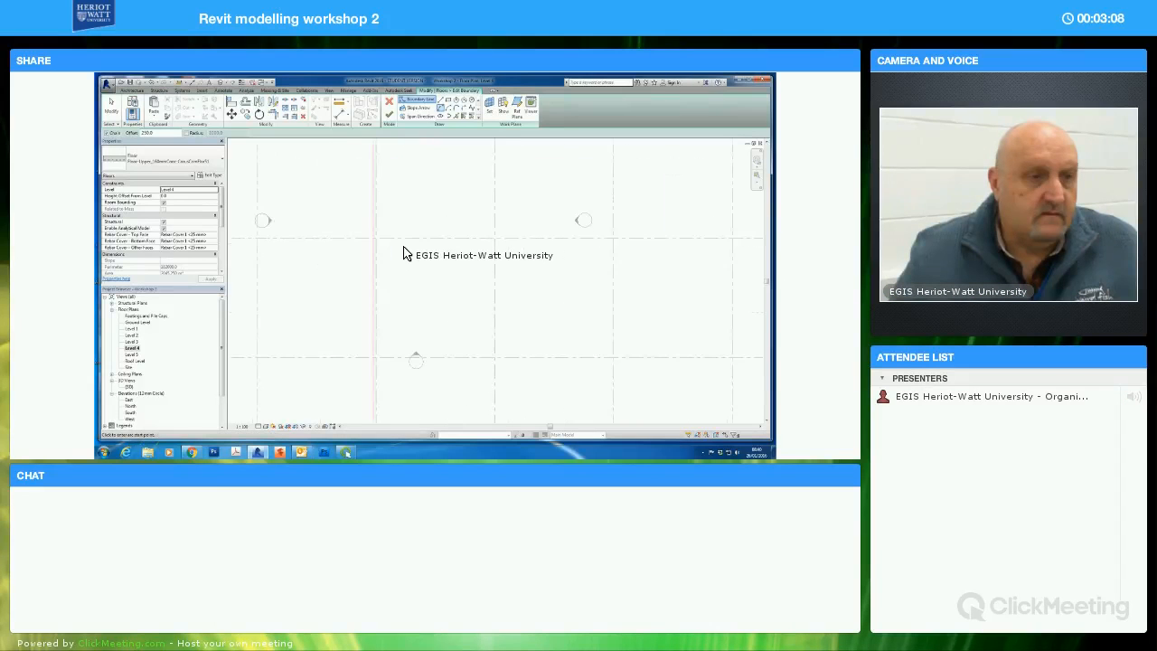
middle_click_drag(402, 276, 396, 315)
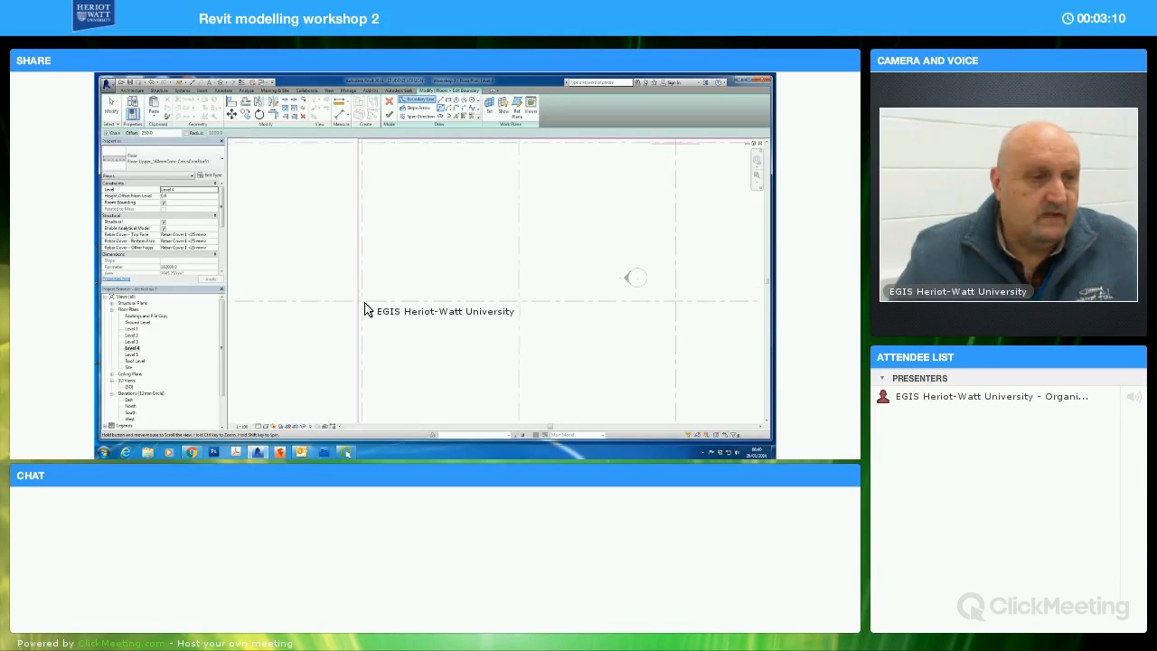
left_click(362, 304)
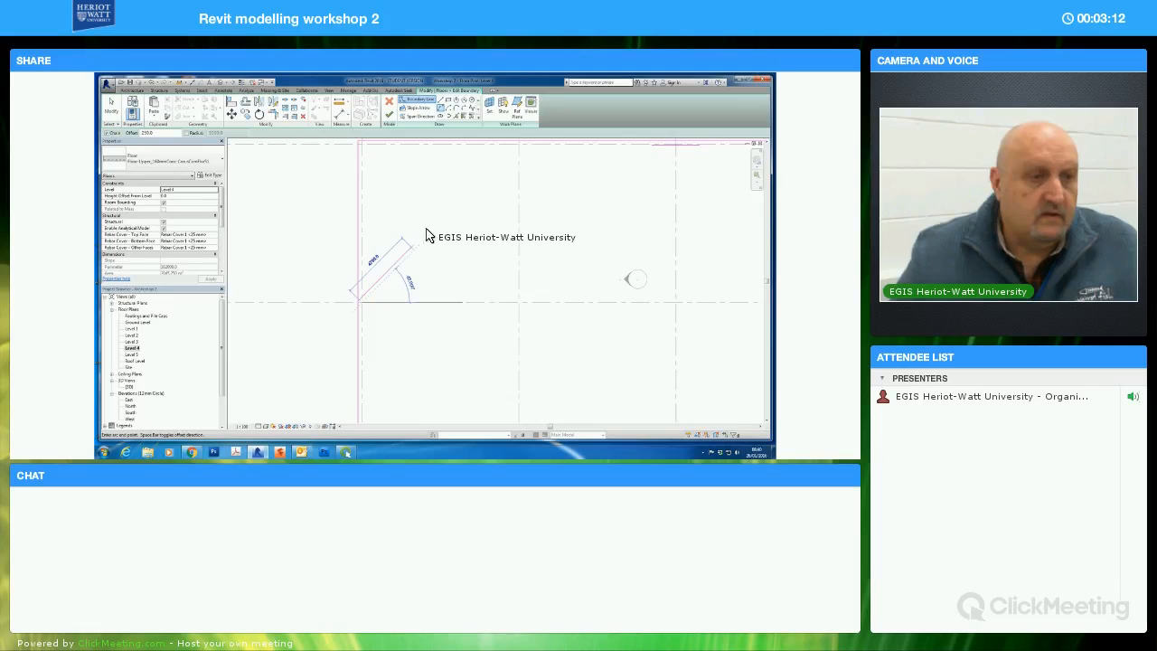
middle_click_drag(416, 275, 393, 333)
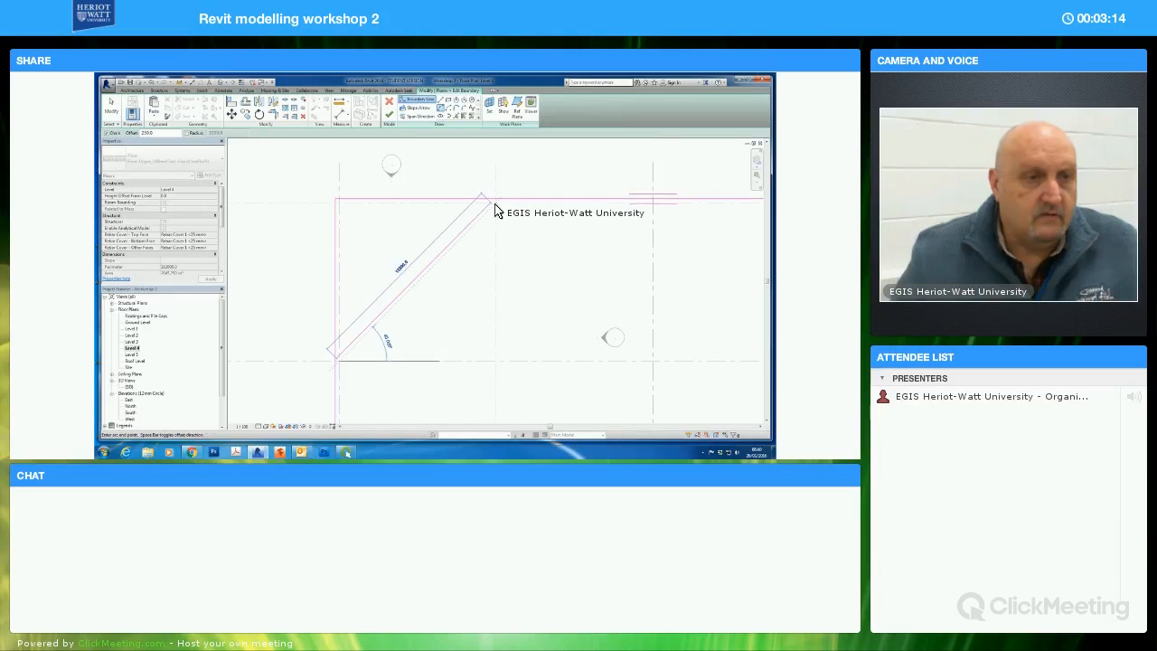
left_click(496, 204)
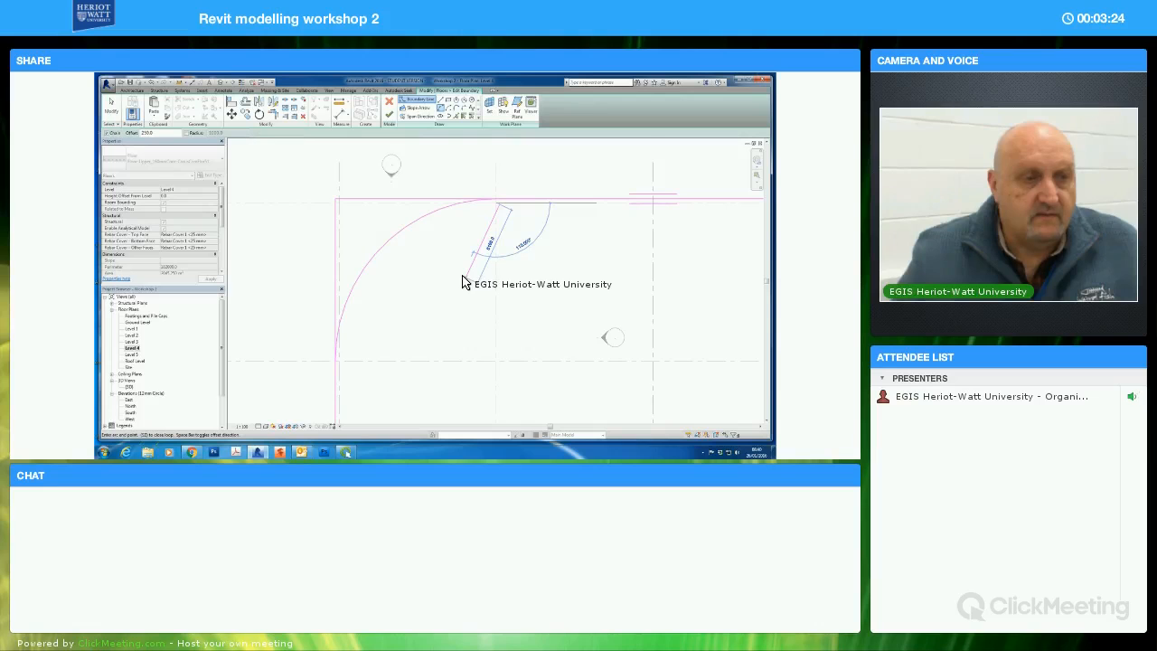
key("Escape")
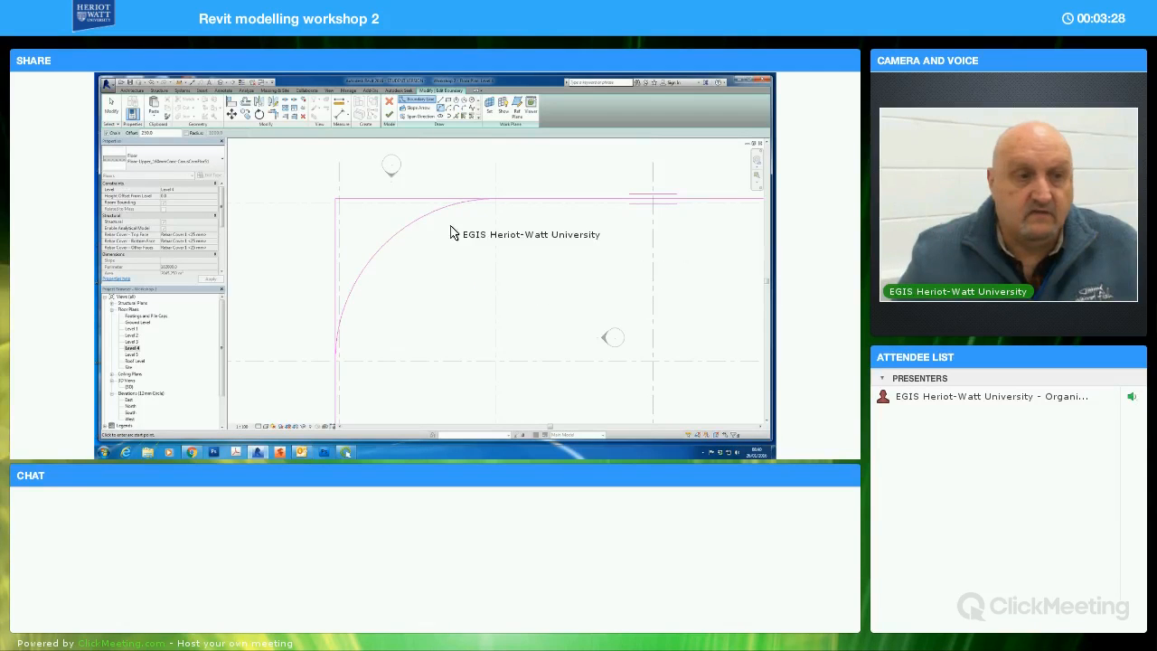
Draw a curved boundary arc with a 250 mm offset across the slab's lower-right corner, from E/7 to F/6, and try to finish the boundary
scroll(607, 280, "down", 1)
middle_click_drag(576, 289, 416, 232)
mouse_move(604, 328)
middle_mouse_down()
mouse_move(535, 269)
mouse_move(573, 338)
mouse_move(553, 275)
mouse_move(552, 295)
mouse_move(604, 312)
middle_mouse_up()
scroll(549, 290, "up", 2)
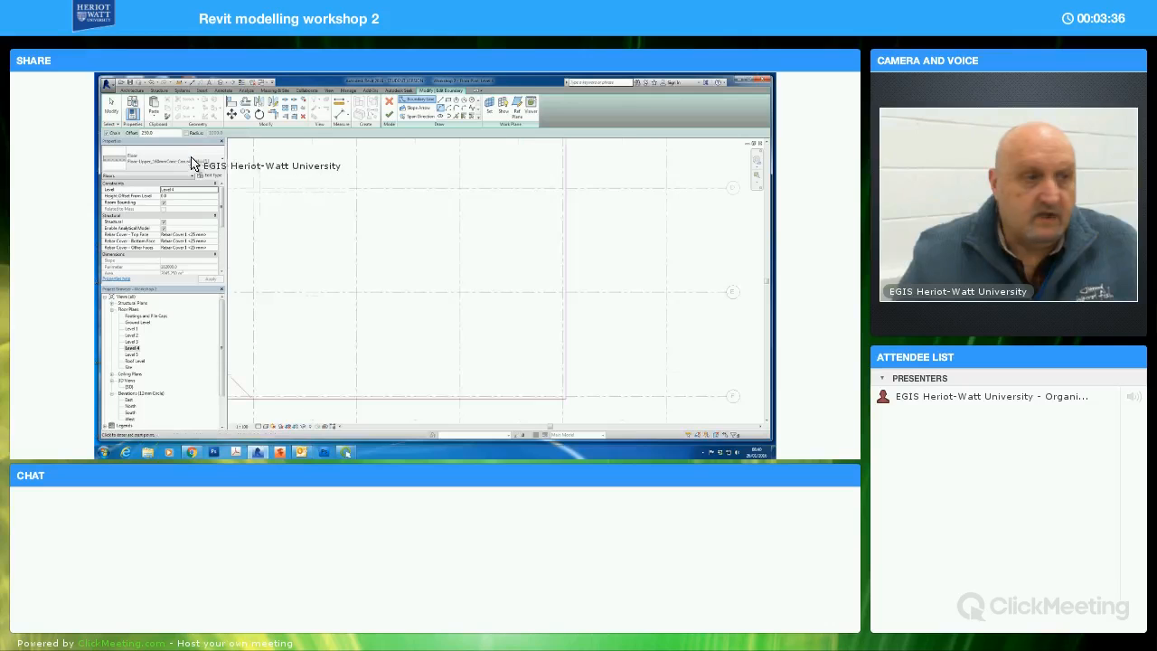
double_click(143, 133)
type("250")
middle_click_drag(581, 335, 604, 306)
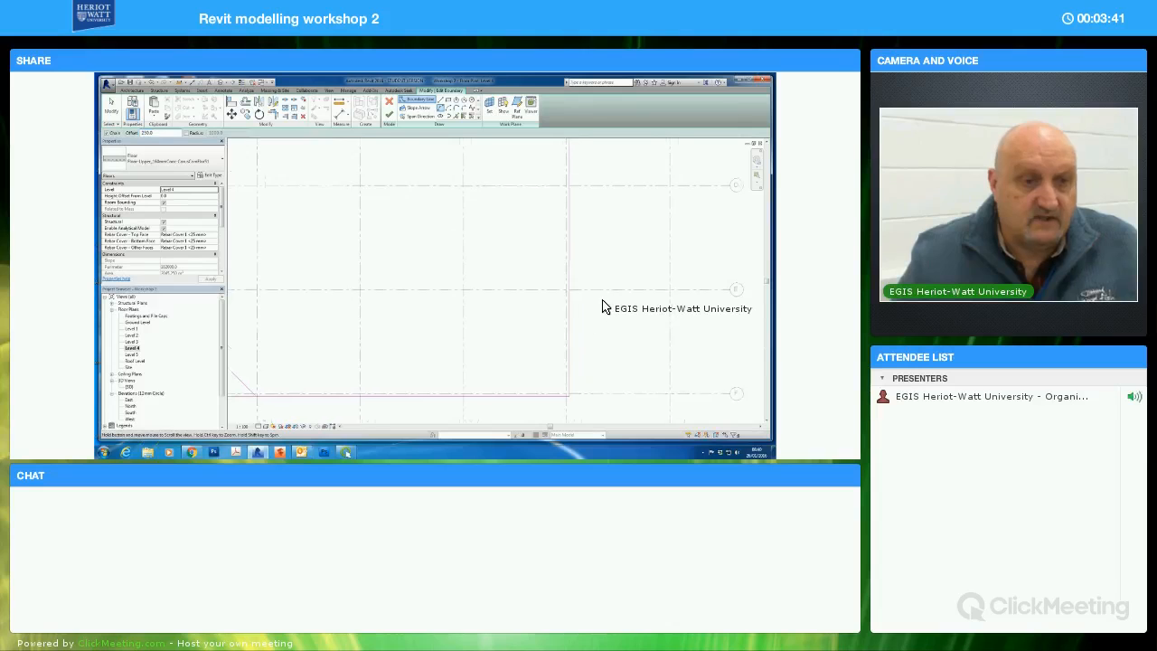
scroll(617, 300, "up", 1)
scroll(578, 248, "up", 1)
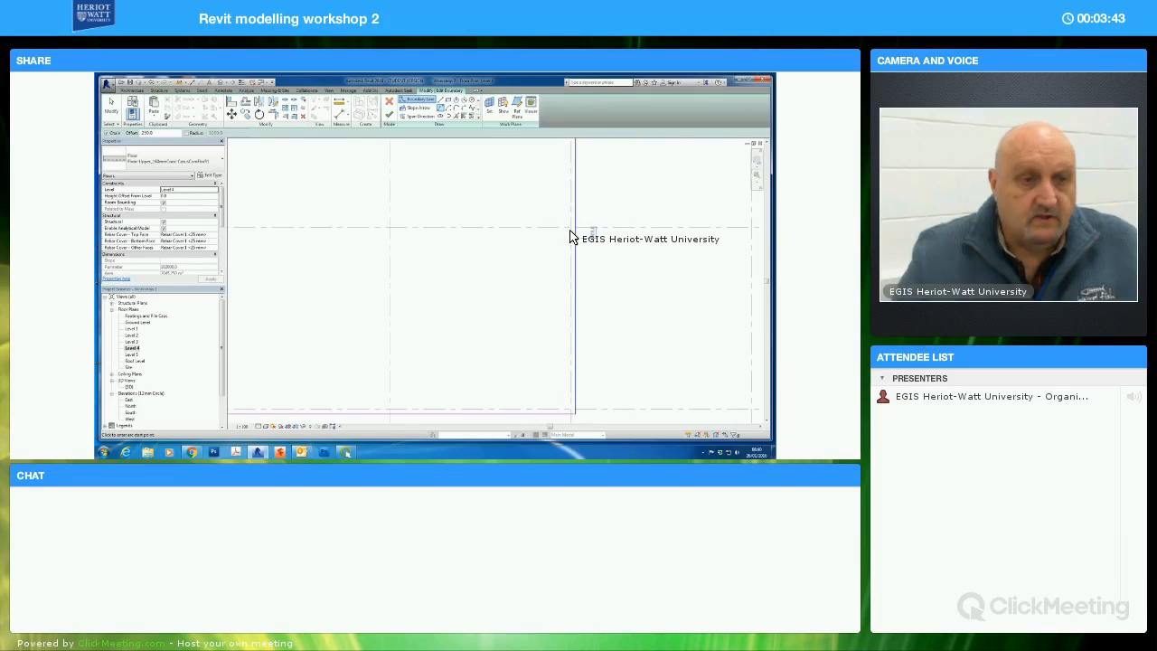
left_click(569, 234)
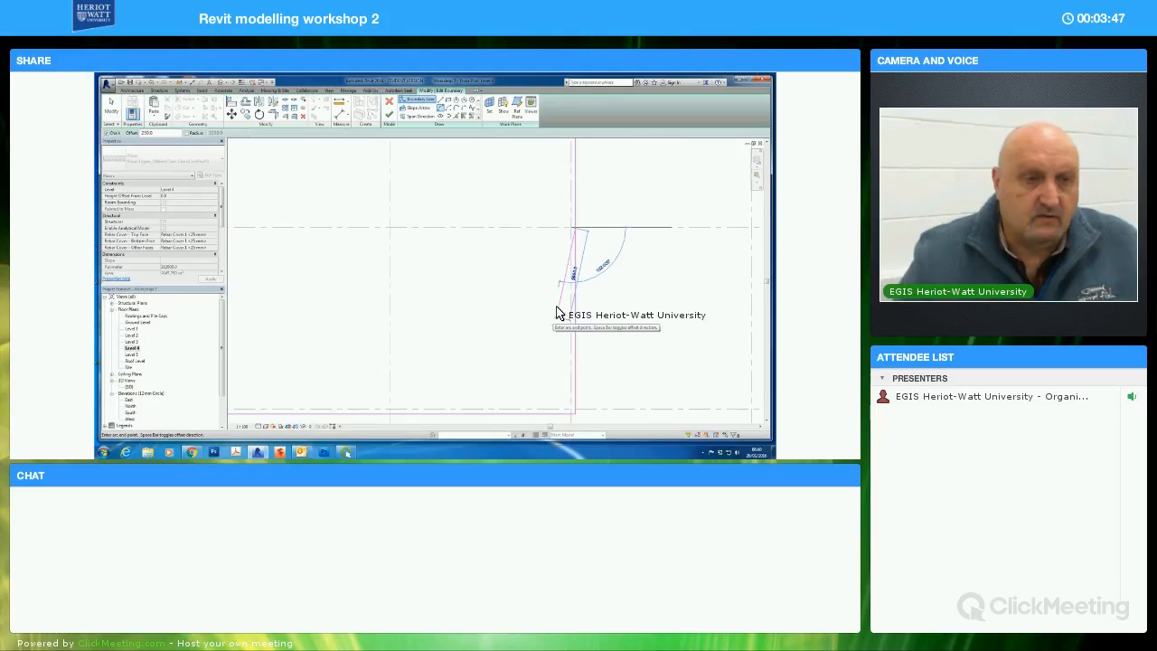
middle_click_drag(477, 370, 503, 322)
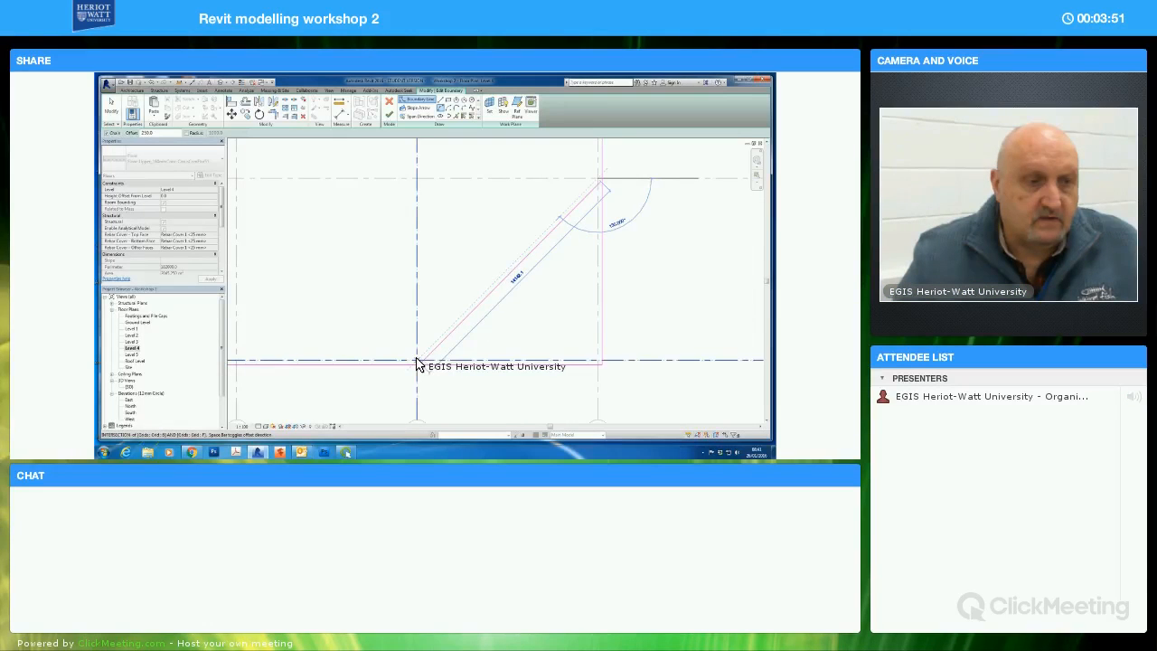
left_click(431, 361)
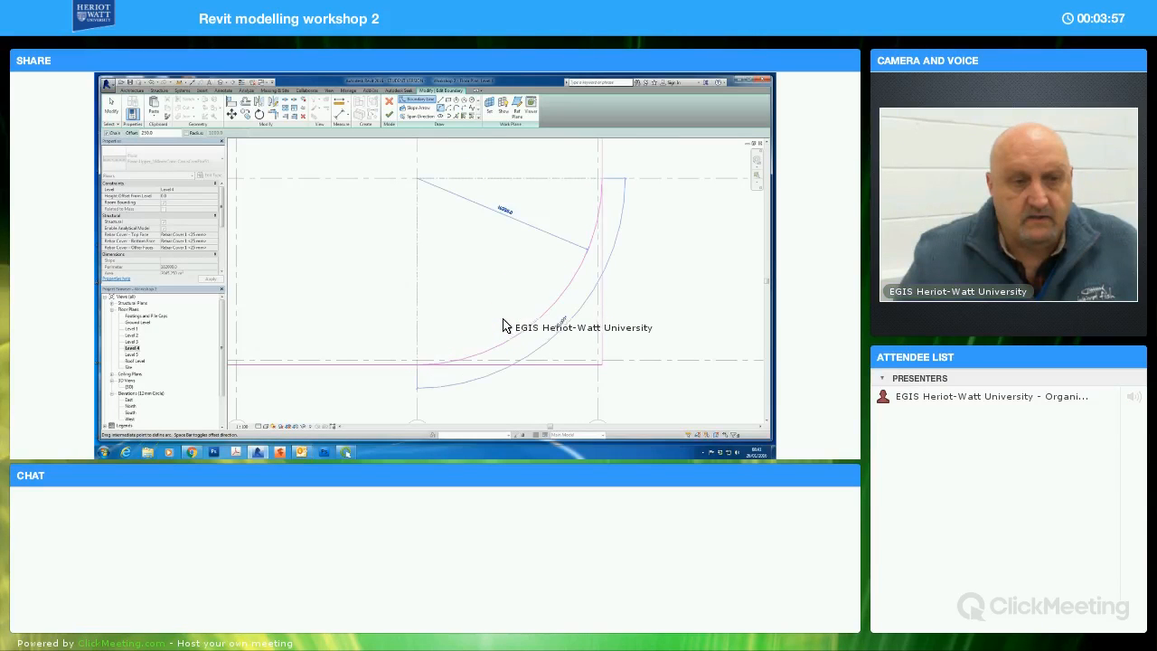
left_click(506, 330)
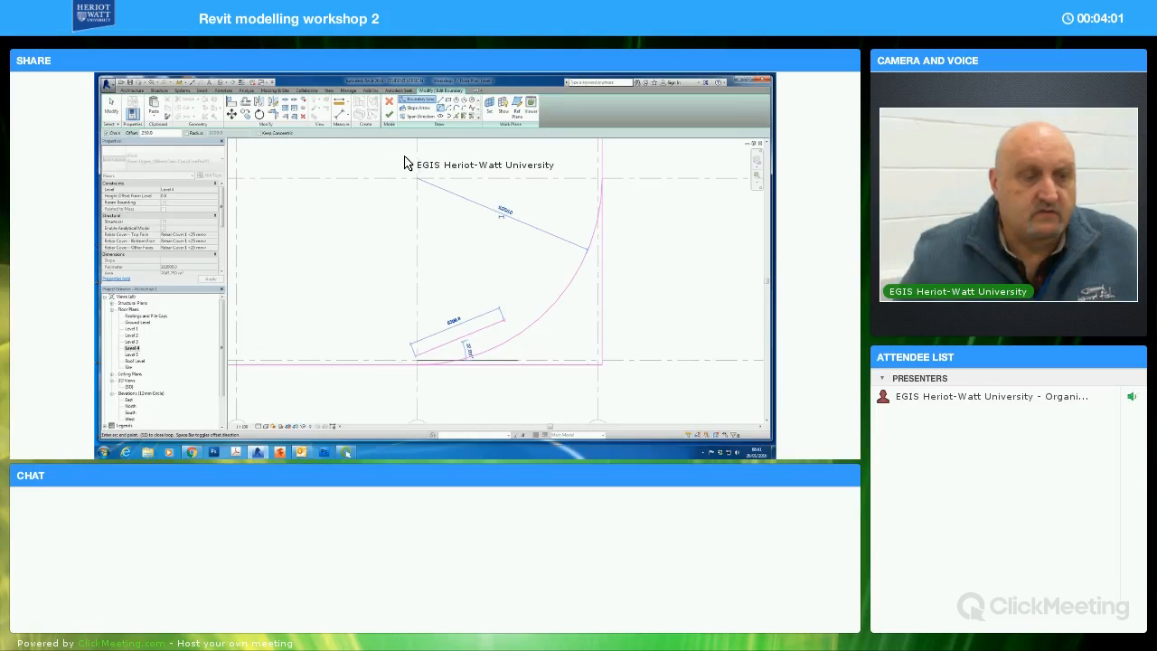
left_click(391, 114)
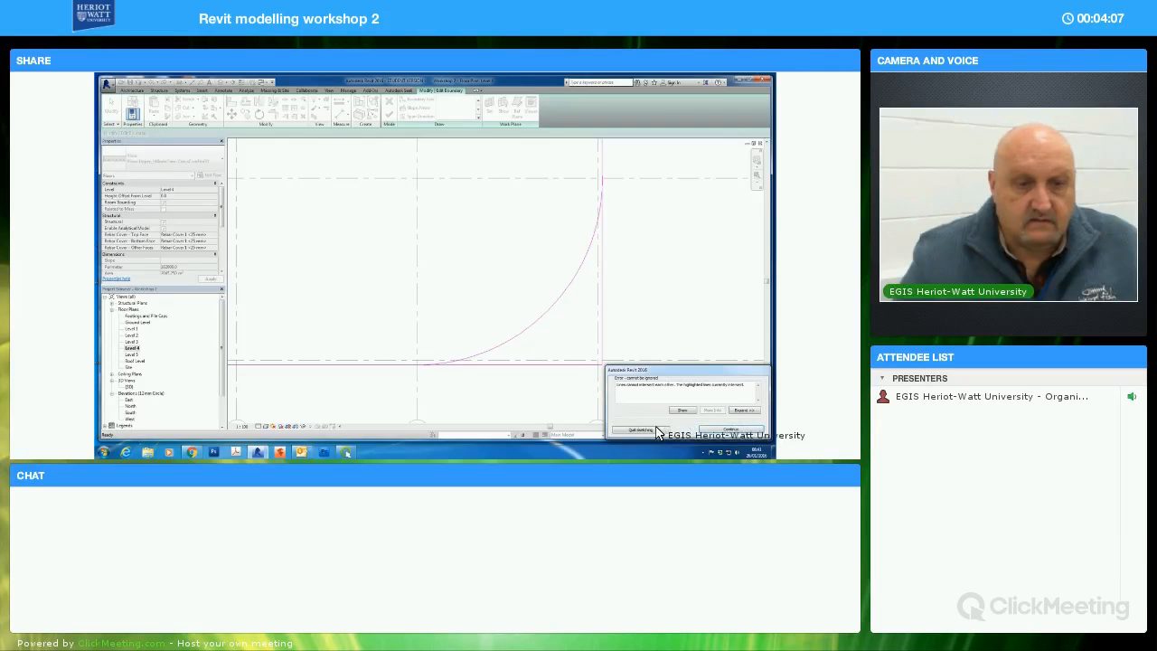
Trim the slab's right and lower boundary edges to the curved arc at the lower-right corner
middle_click_drag(635, 258, 624, 288)
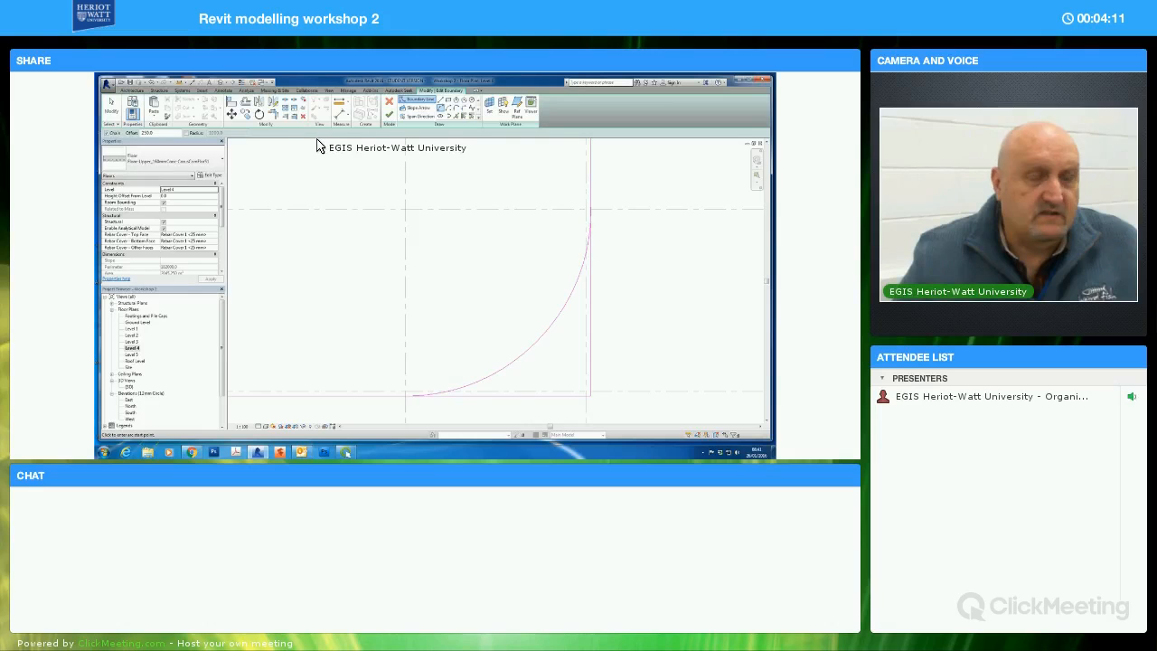
left_click(276, 121)
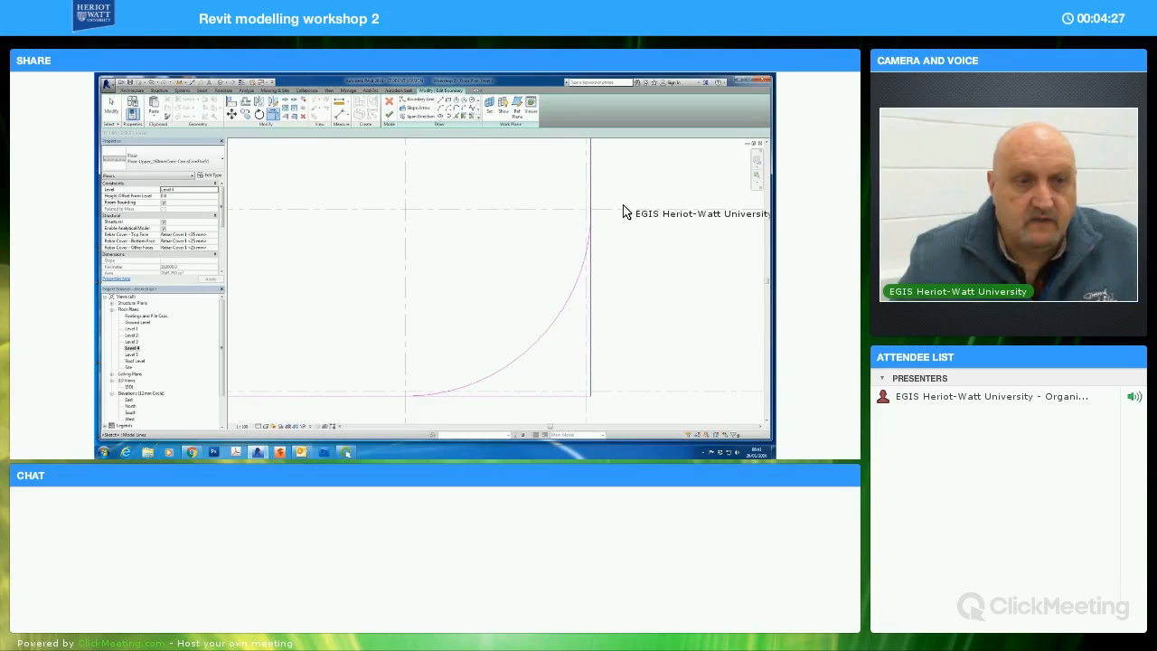
key("t")
key("r")
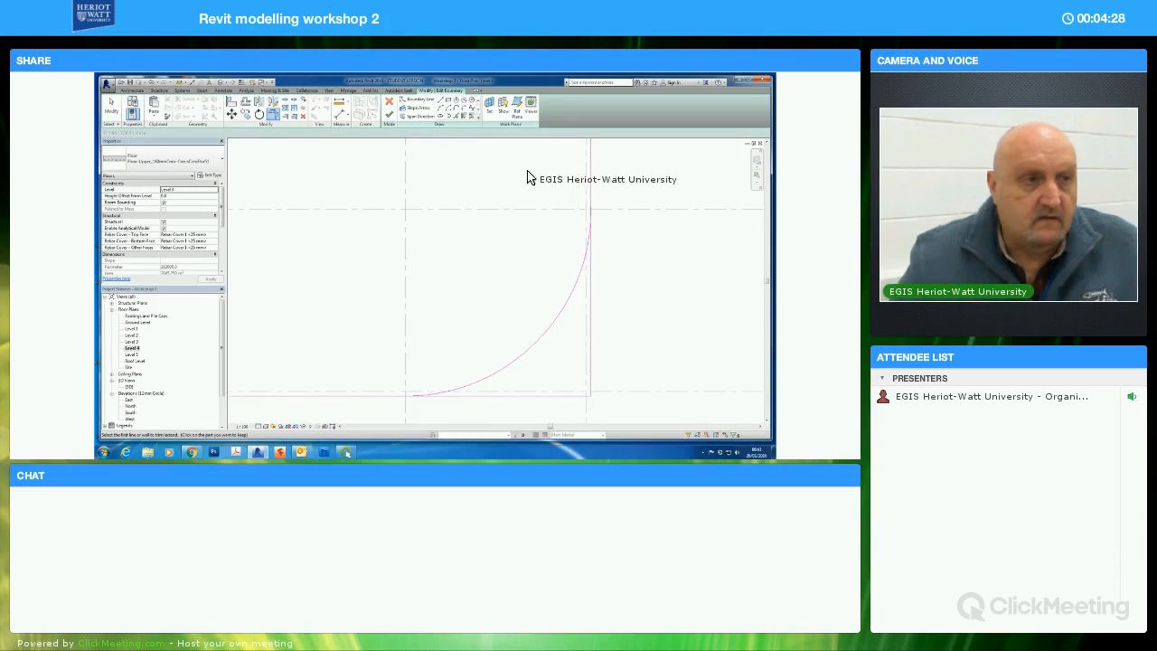
left_click(590, 167)
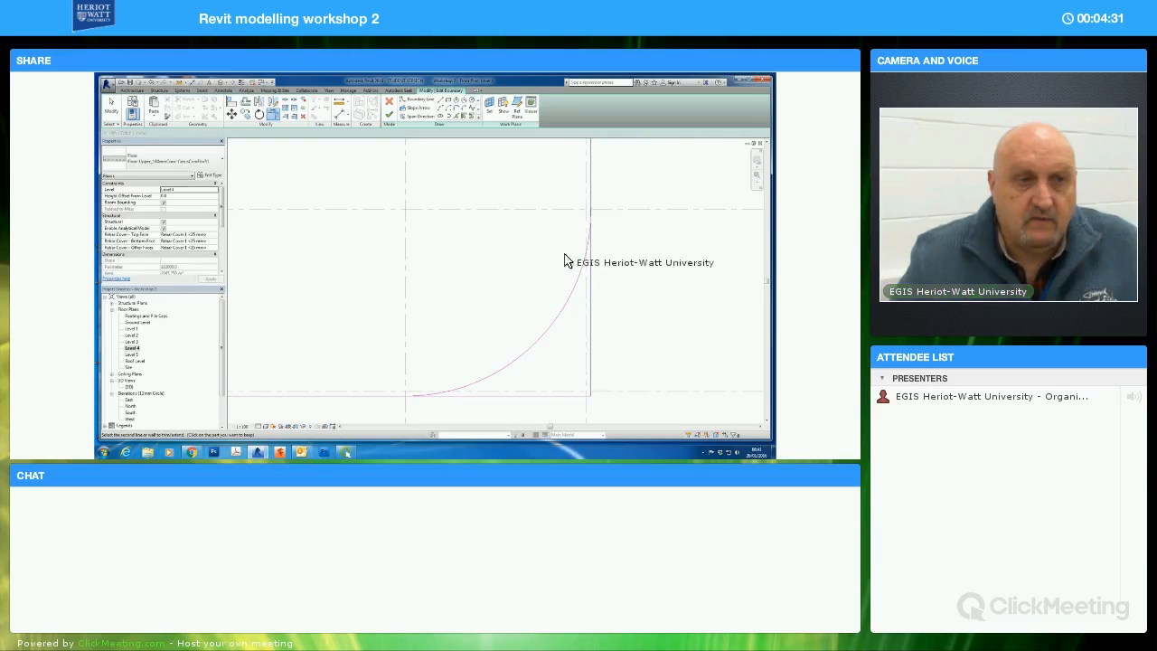
left_click(599, 312)
middle_click_drag(619, 337, 630, 305)
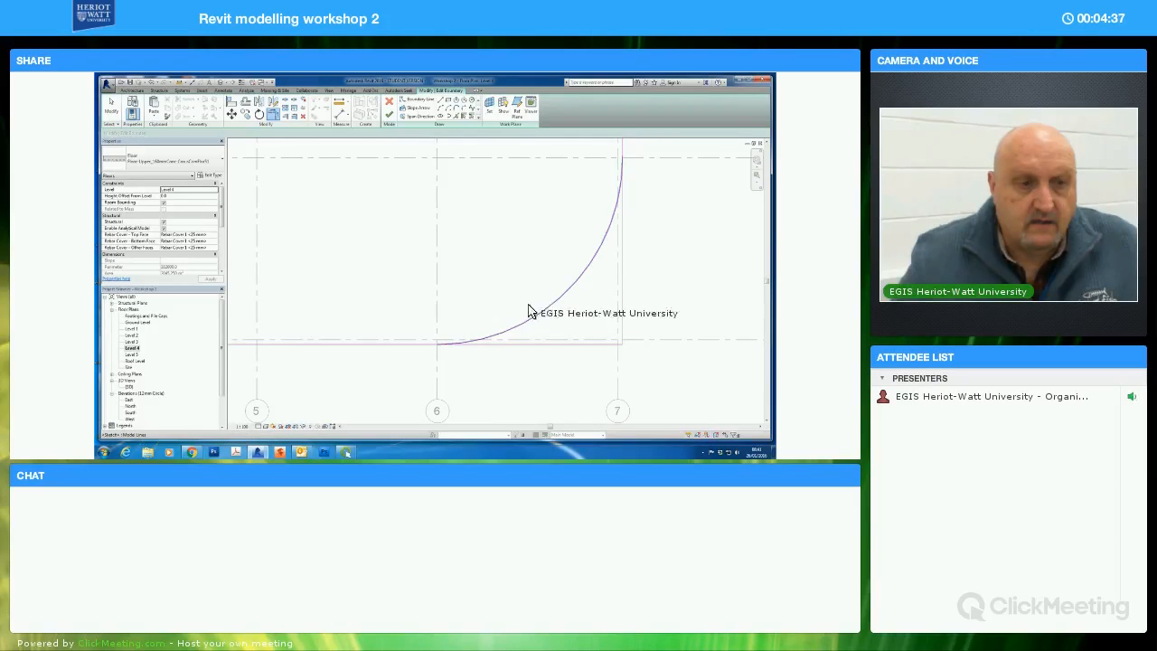
left_click(394, 343)
left_click(391, 342)
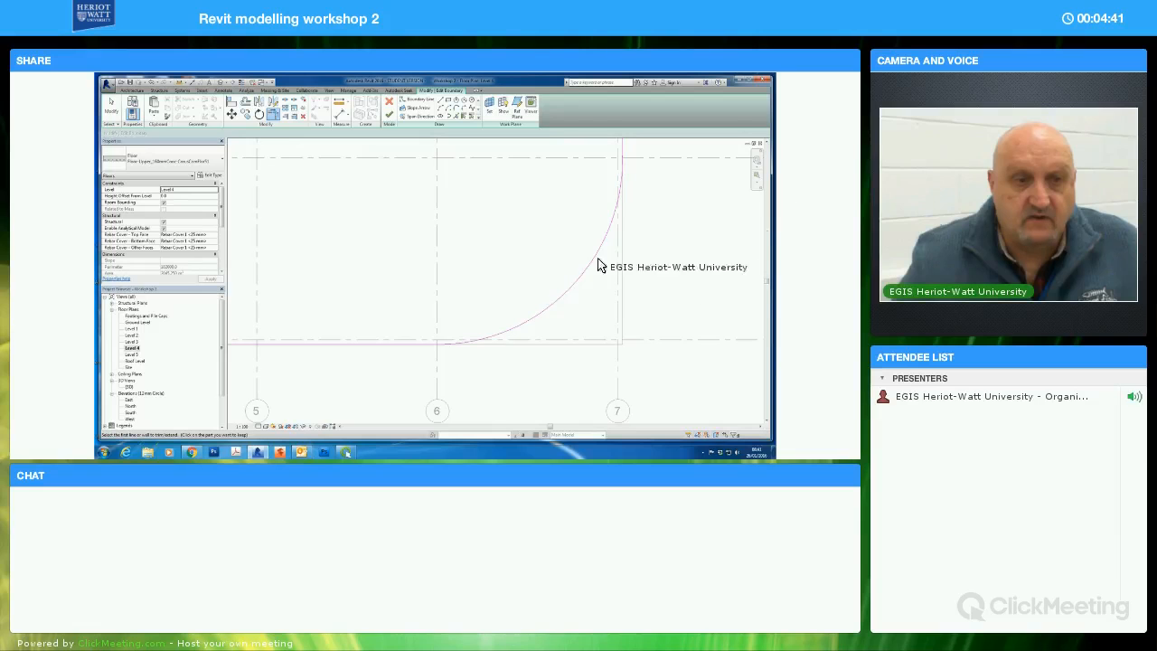
Trim the slab's lower and left boundary edges to the diagonal line at the lower-left corner
middle_click_drag(444, 287, 428, 311)
left_click(422, 309)
left_click(378, 294)
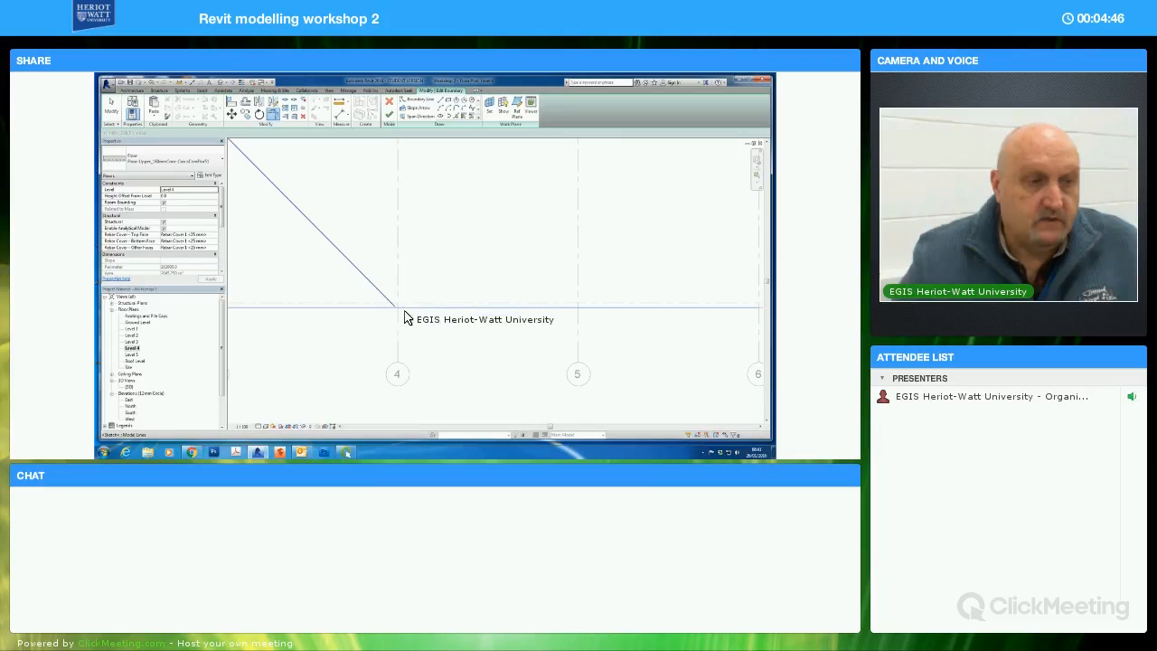
scroll(434, 312, "up", 5)
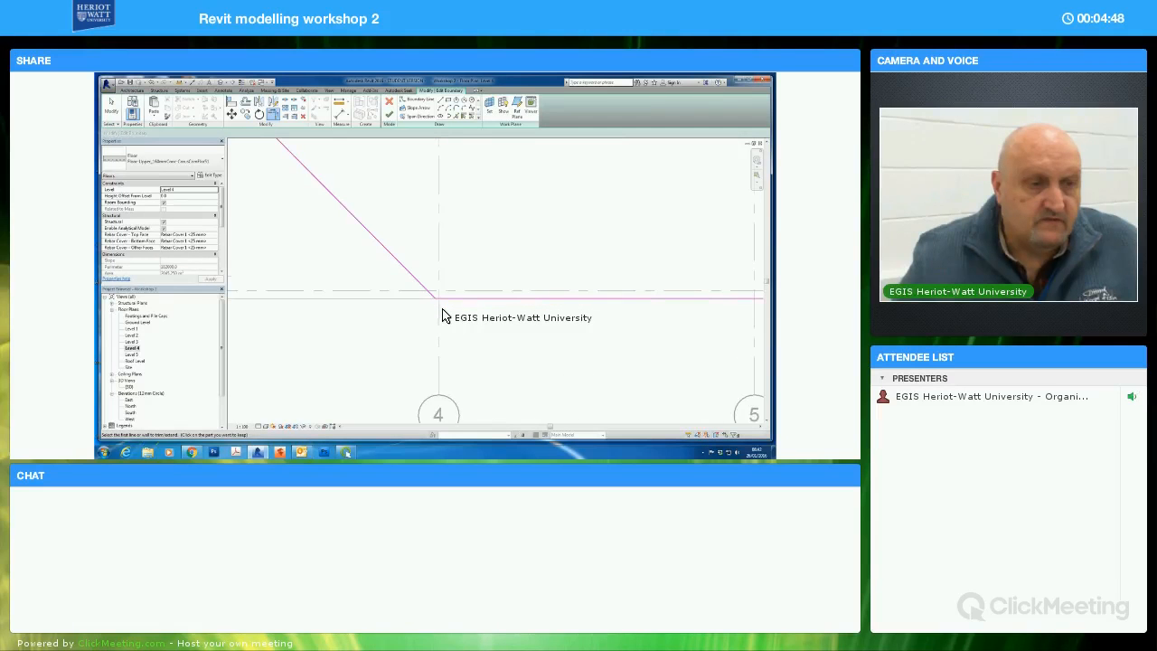
scroll(429, 300, "up", 2)
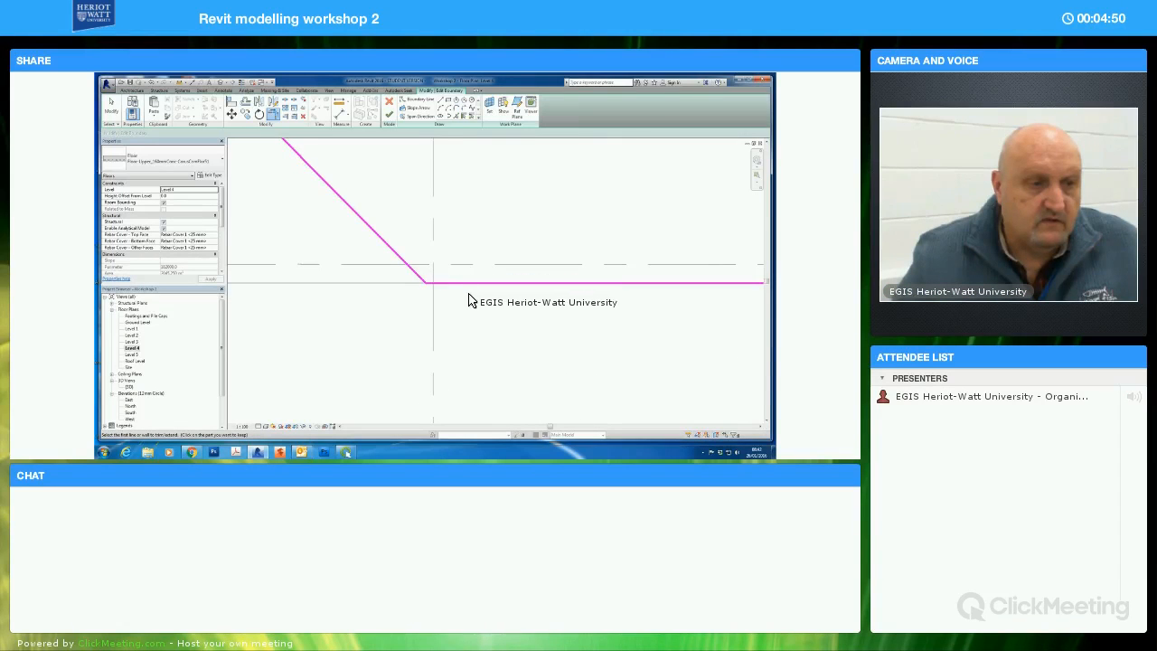
scroll(466, 294, "down", 4)
middle_click_drag(404, 188, 416, 269)
left_click(360, 263)
left_click(337, 220)
Trim the slab's left and upper boundary edges to the curved arc at the upper-left corner
scroll(415, 185, "down", 2)
middle_click_drag(420, 176, 416, 246)
middle_click_drag(371, 144, 378, 239)
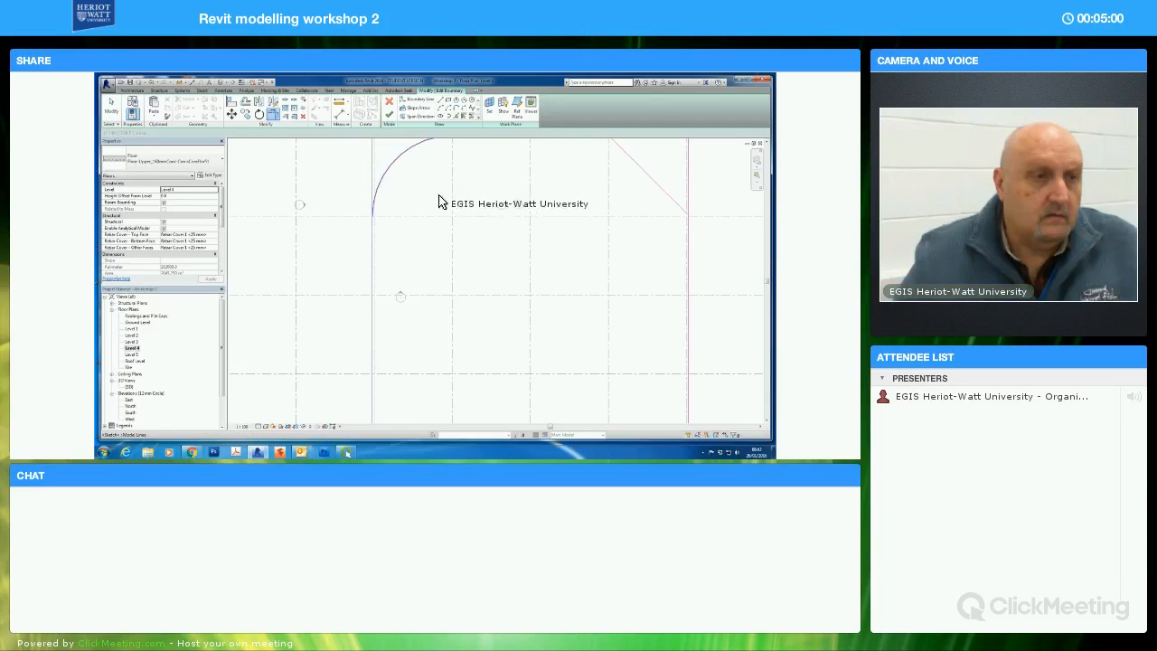
middle_click_drag(413, 154, 408, 205)
left_click(468, 195)
left_click(509, 188)
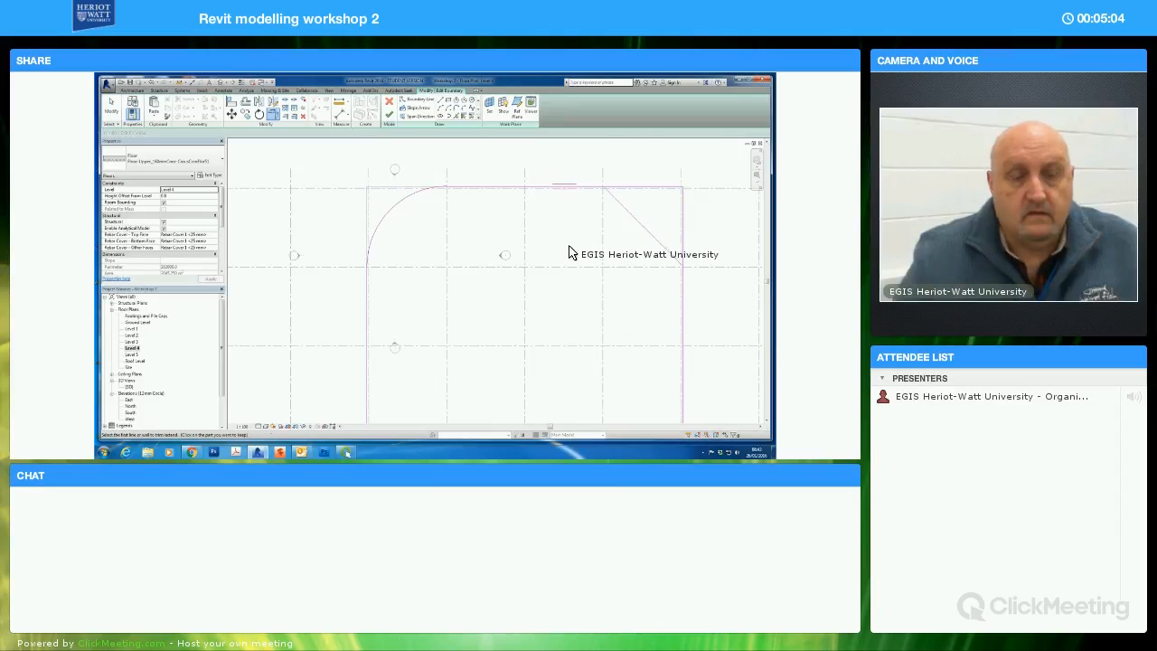
Trim the upper-right diagonal line and the slab's right edge to a corner, and finish editing the floor boundary
middle_click_drag(570, 222, 557, 232)
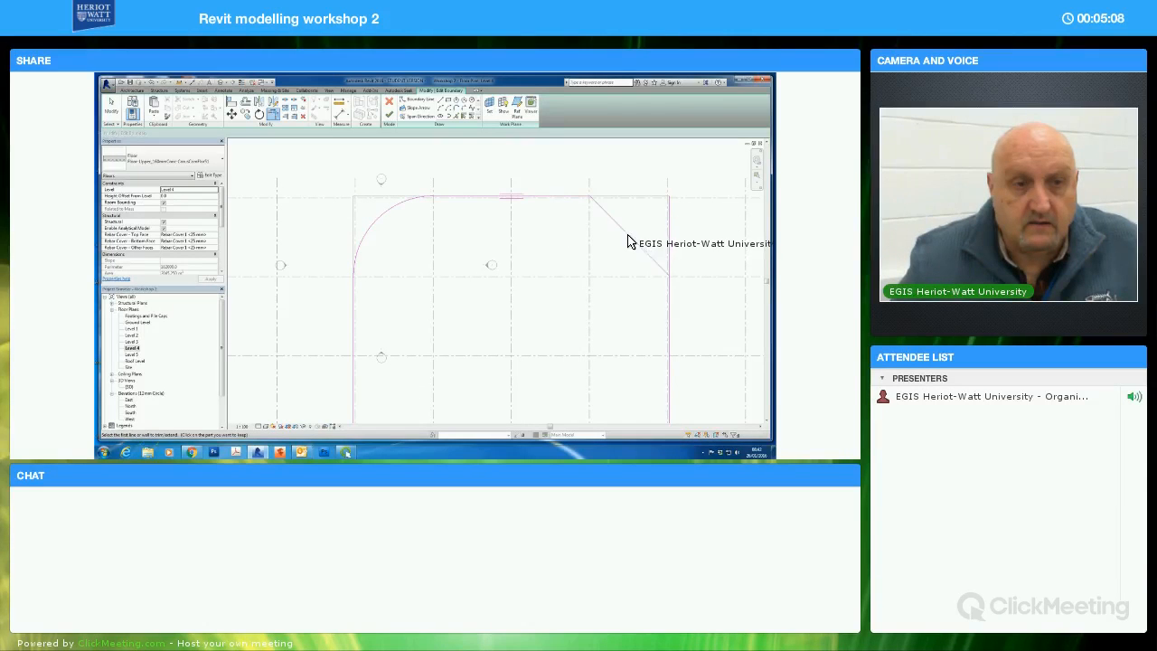
left_click(640, 258)
left_click(671, 294)
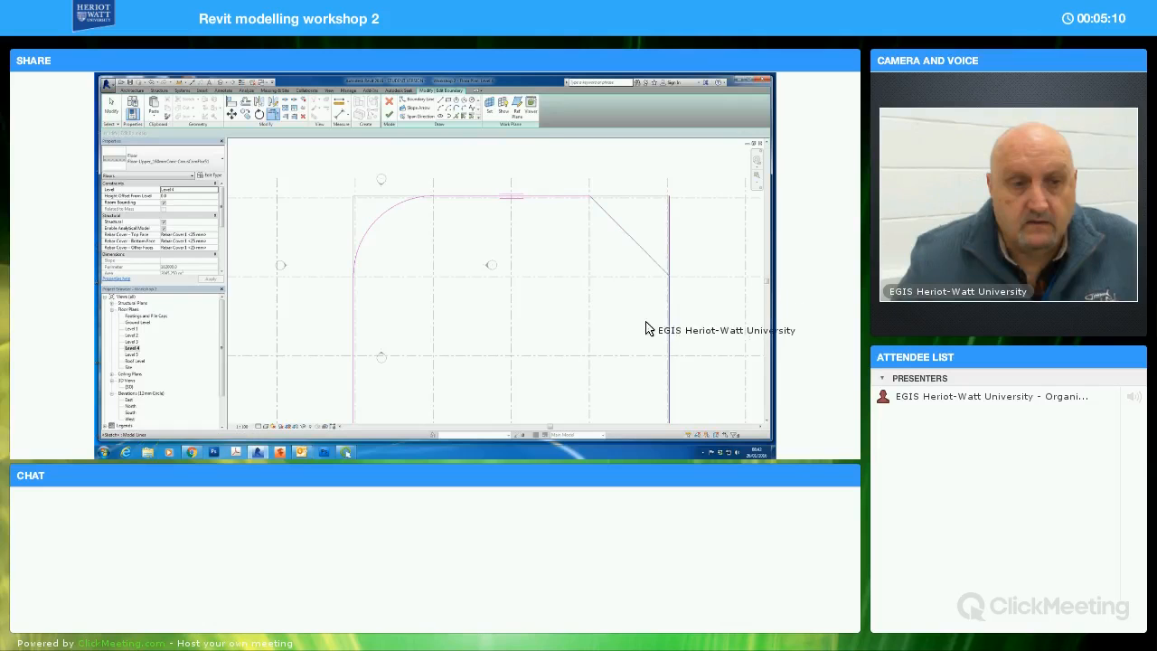
left_click(390, 115)
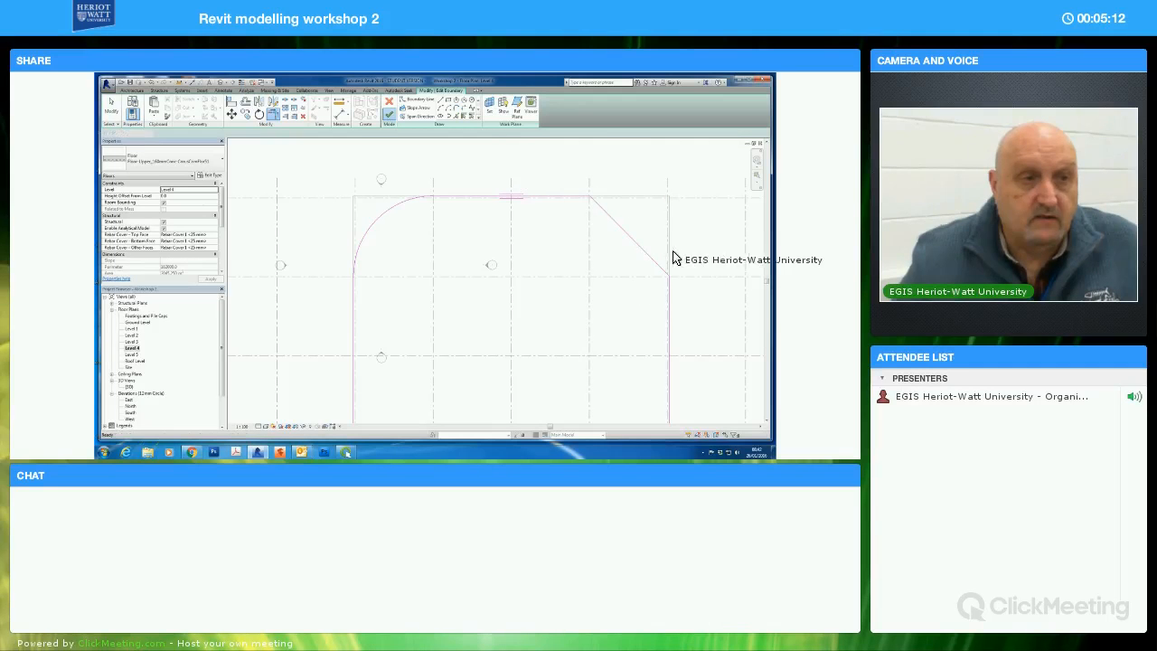
In the 3D view, paste the copied Level 4 slab from the clipboard aligned to Level 5
double_click(132, 387)
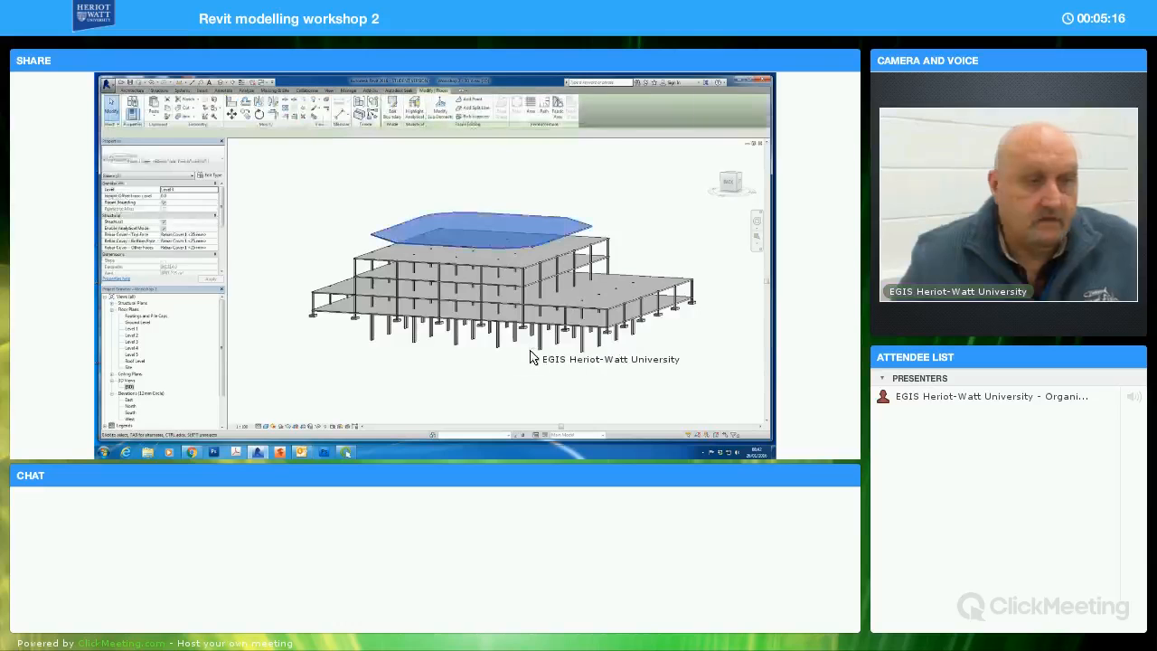
middle_click_drag(546, 359, 235, 379, "shift")
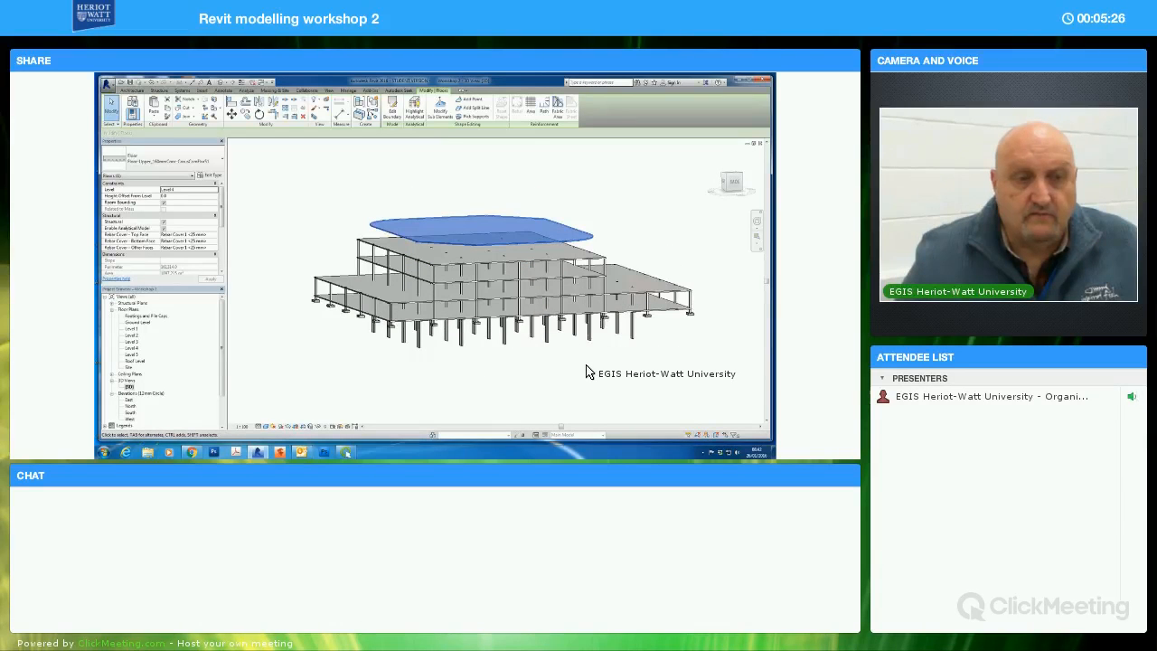
left_click(156, 116)
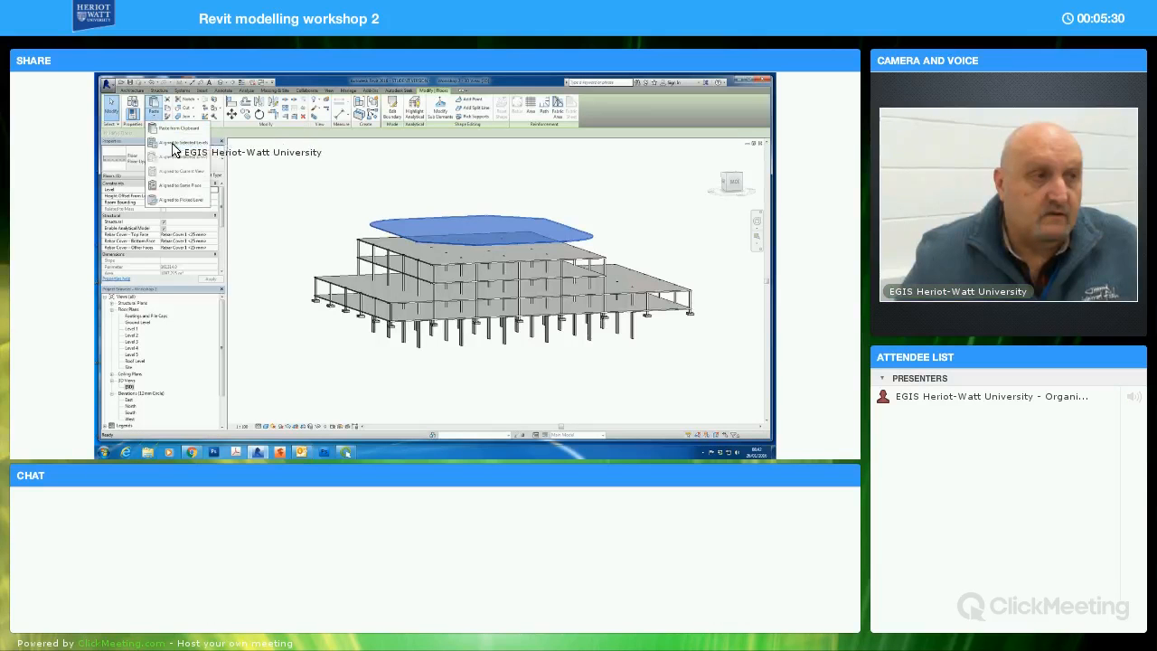
left_click(177, 143)
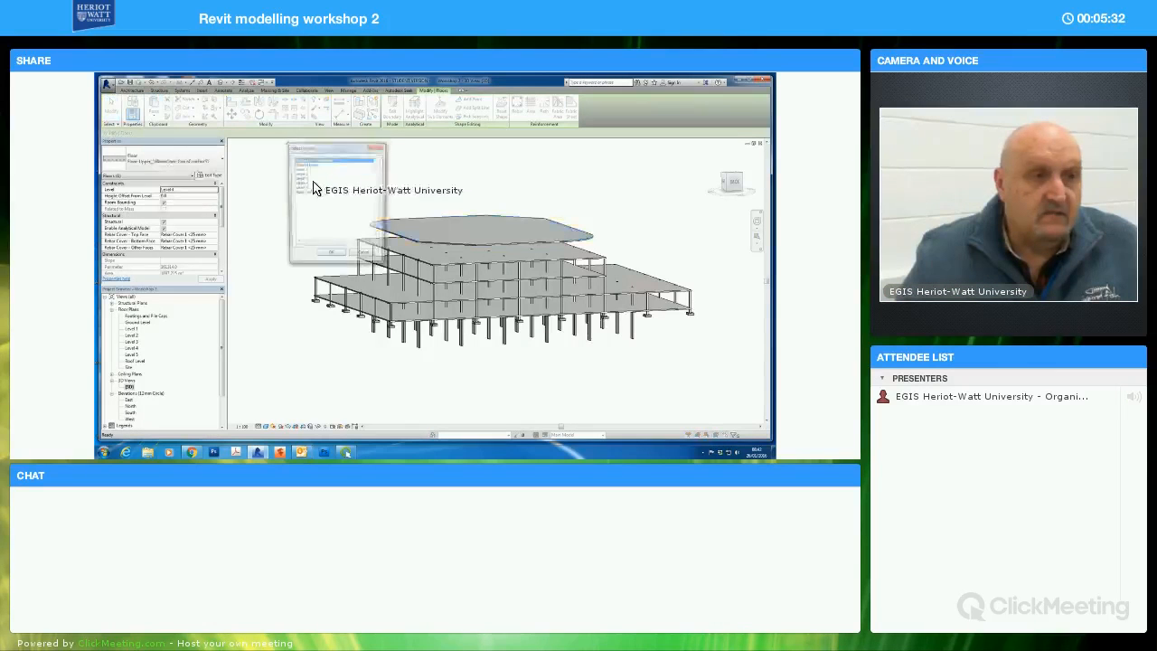
left_click(330, 256)
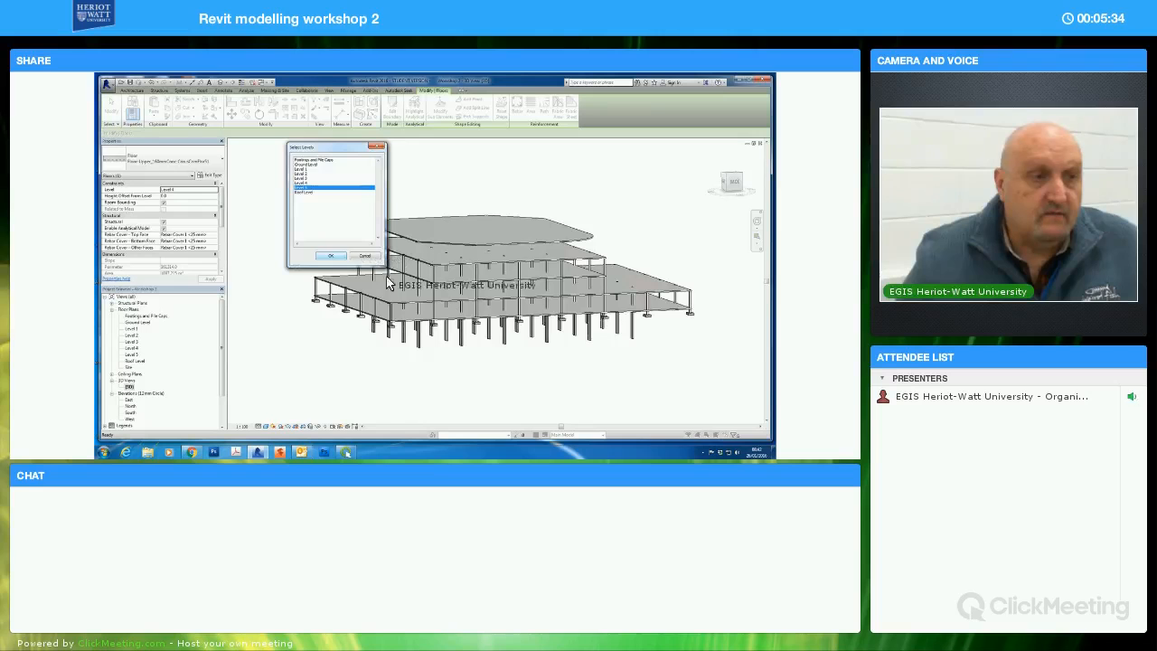
Select all the columns of the raised central block and set their top level to Level 5
middle_click_drag(573, 344, 598, 375, "shift")
left_click(598, 370)
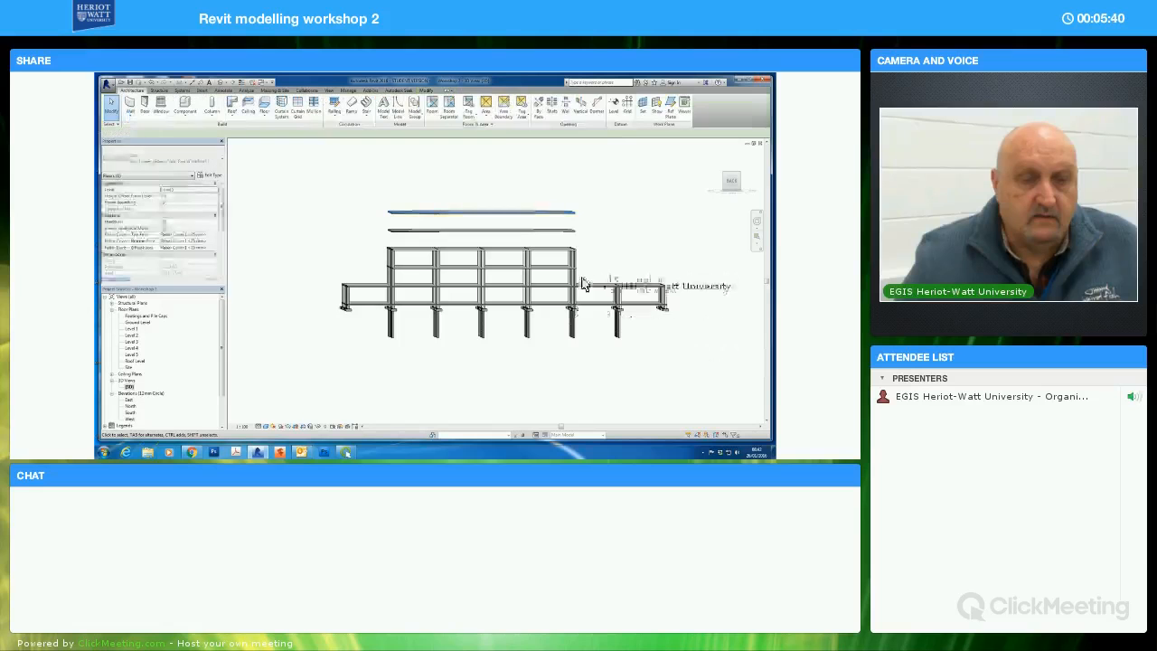
left_click_drag(385, 262, 377, 266)
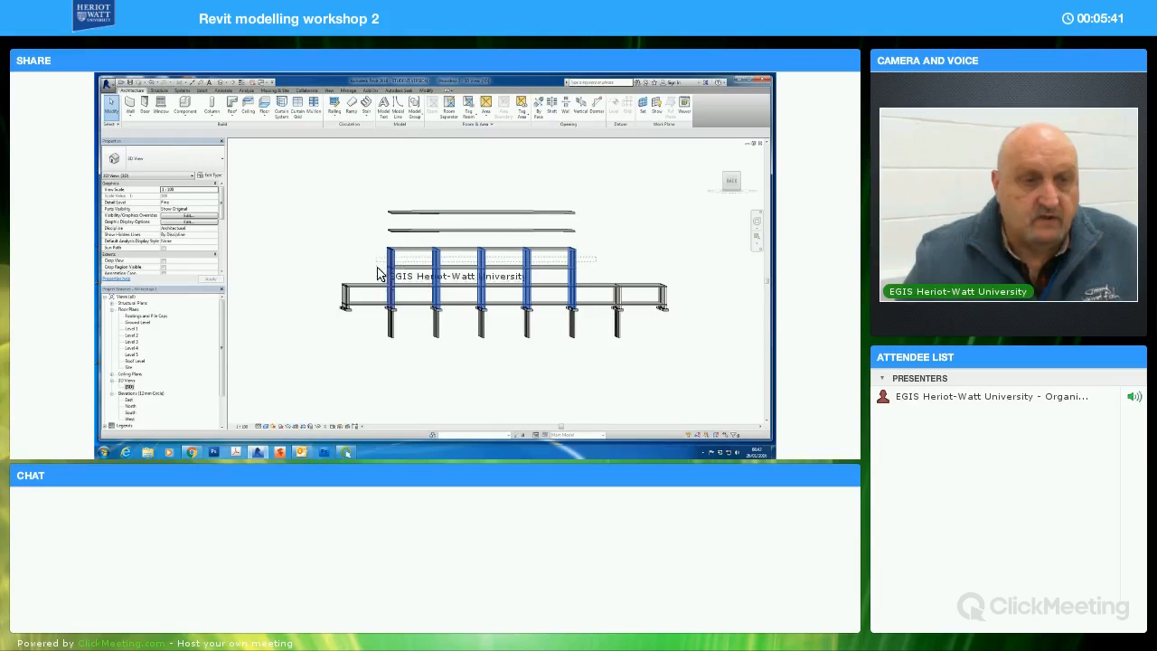
middle_click_drag(530, 389, 229, 172, "shift")
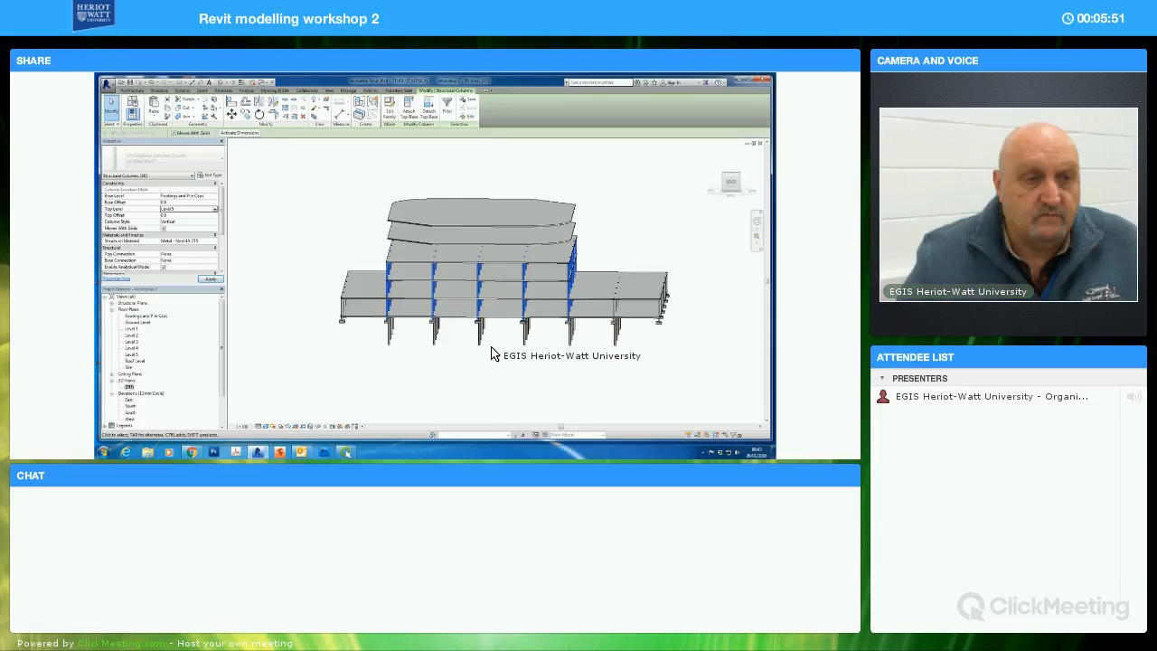
middle_click_drag(512, 359, 552, 298, "shift")
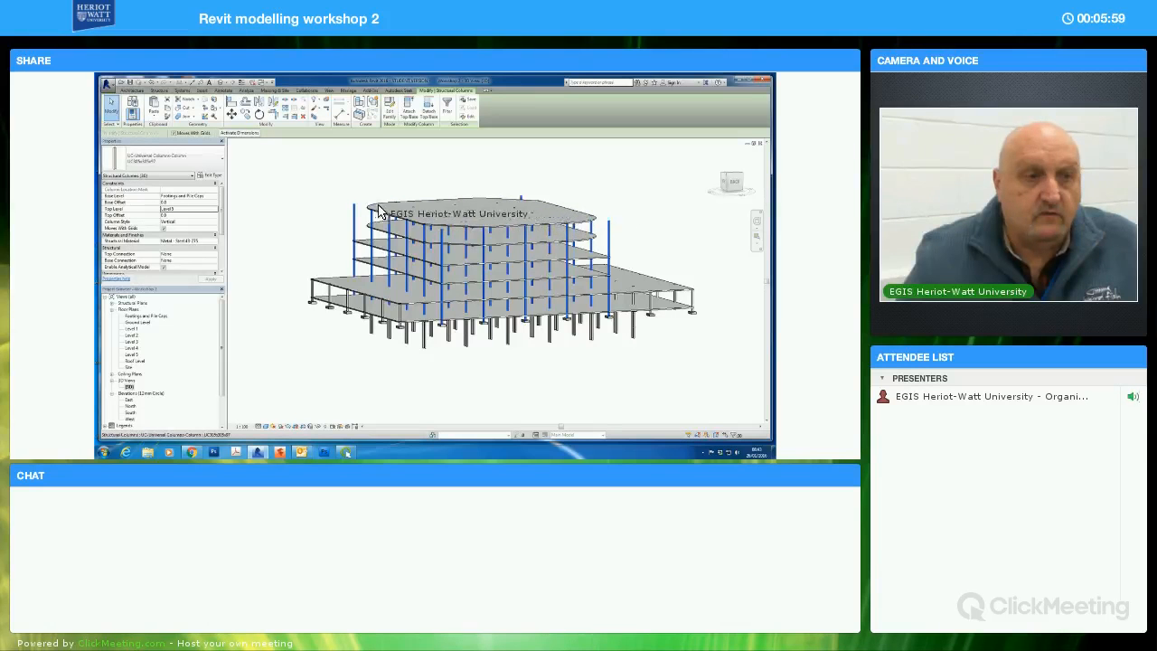
Select the four corner columns standing outside the cut and curved slab corners and set their top level to Level 3
middle_click_drag(620, 256, 653, 251, "shift")
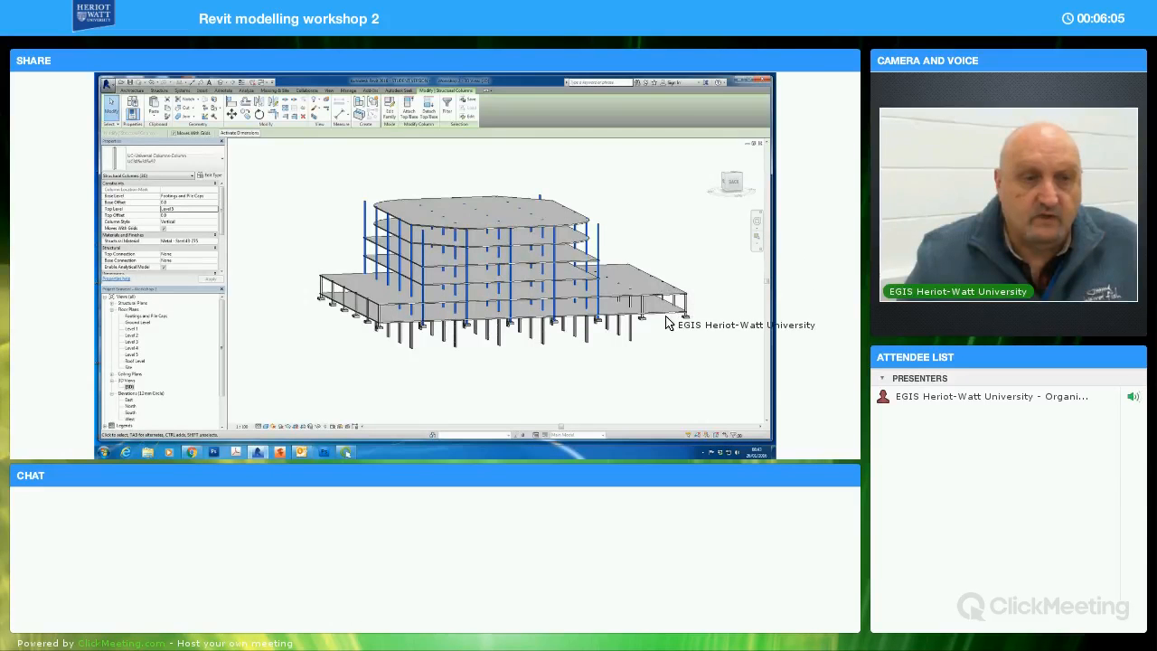
left_click(598, 241)
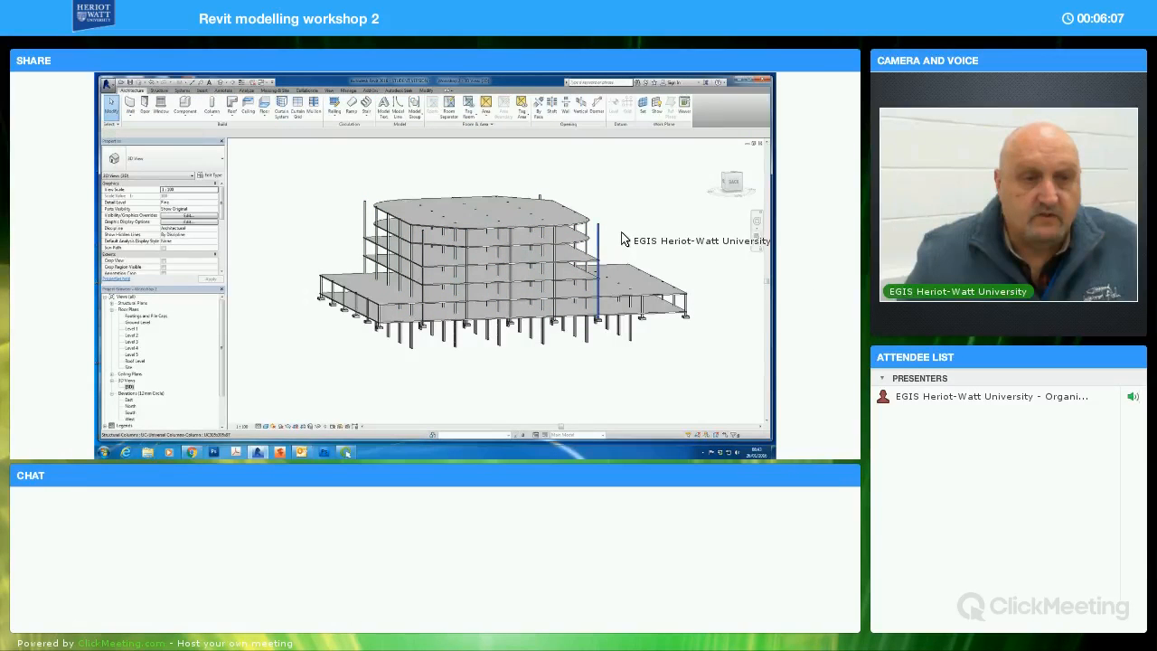
left_click(541, 193, "ctrl")
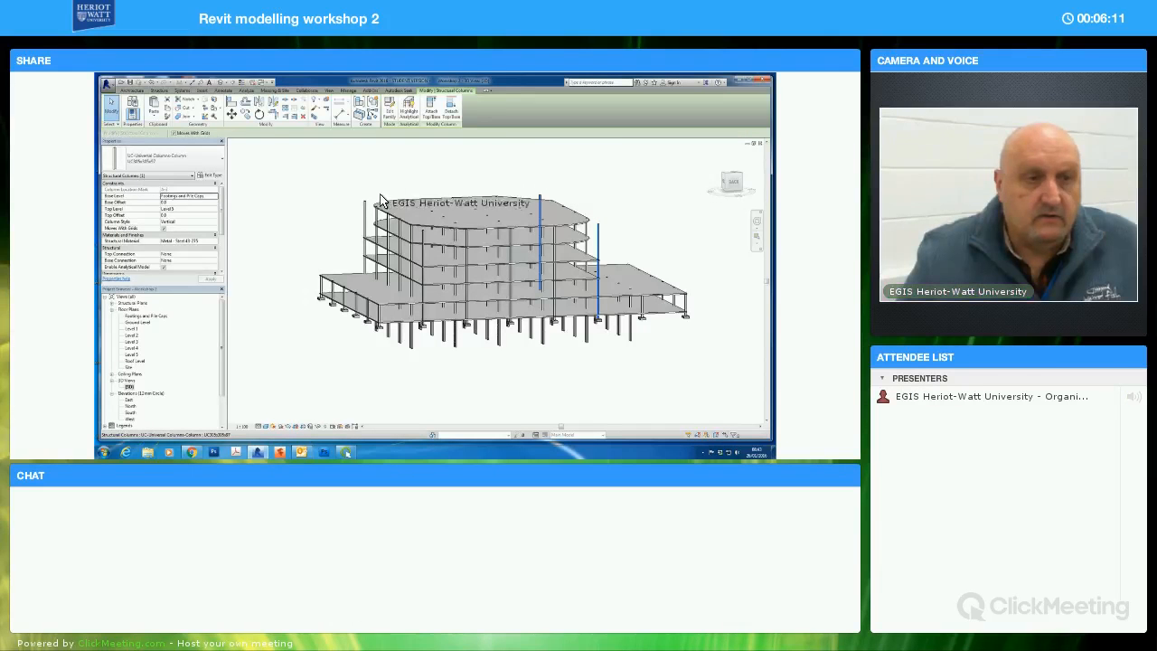
left_click(422, 242, "ctrl")
left_click(458, 312, "ctrl")
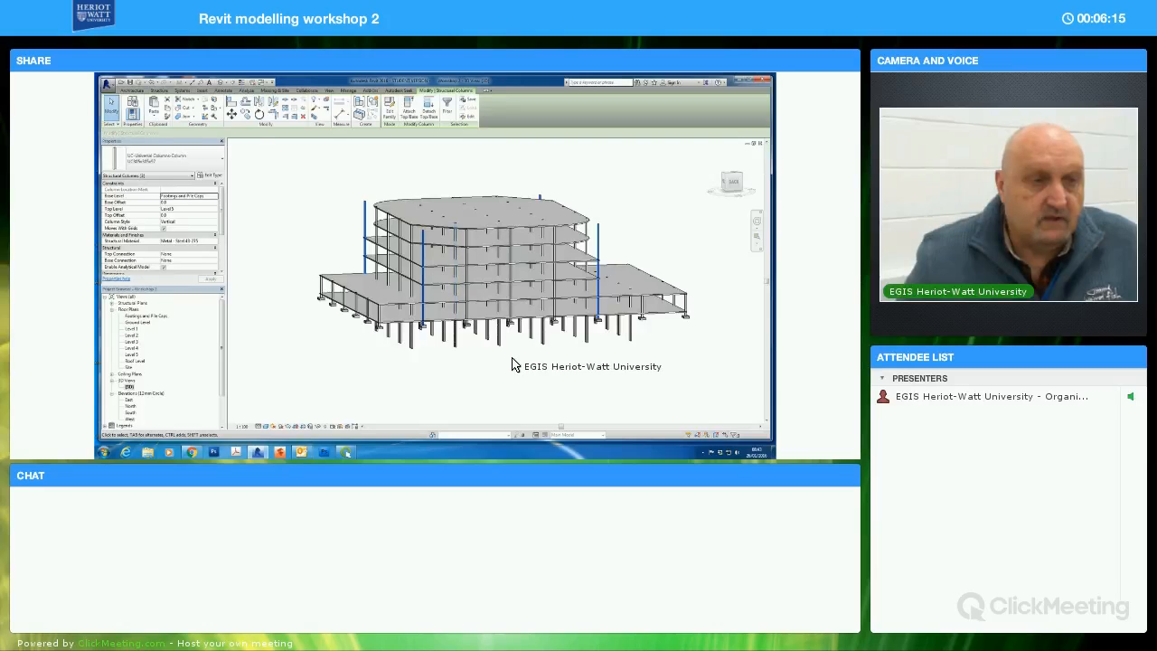
middle_click_drag(485, 366, 539, 369, "shift")
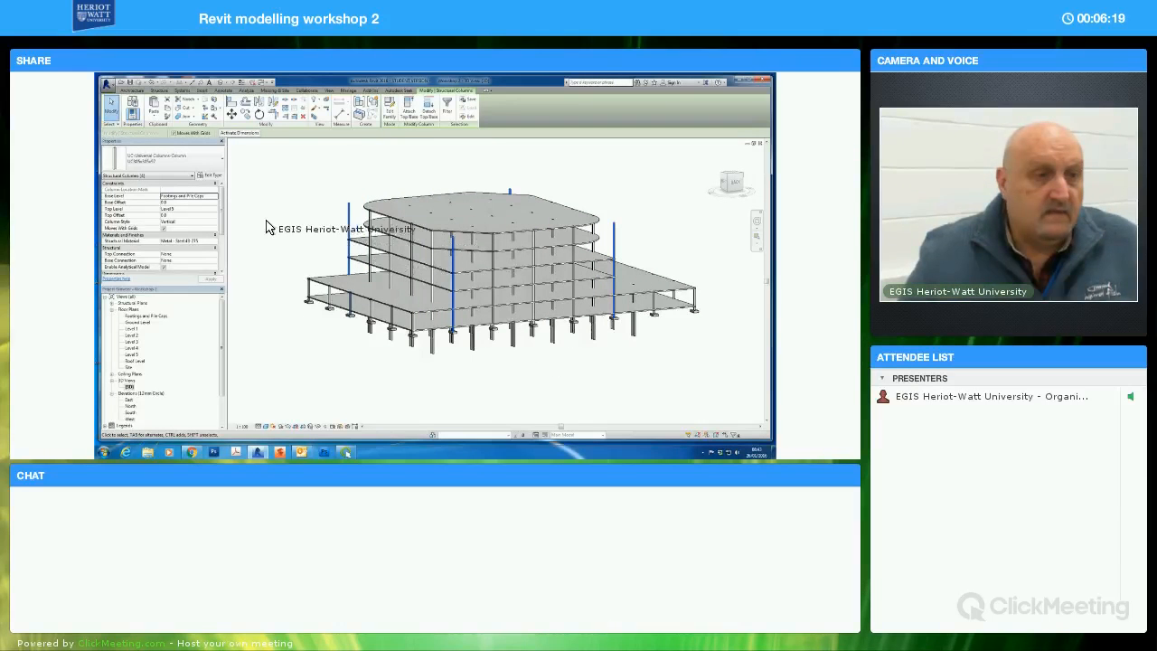
left_click(216, 210)
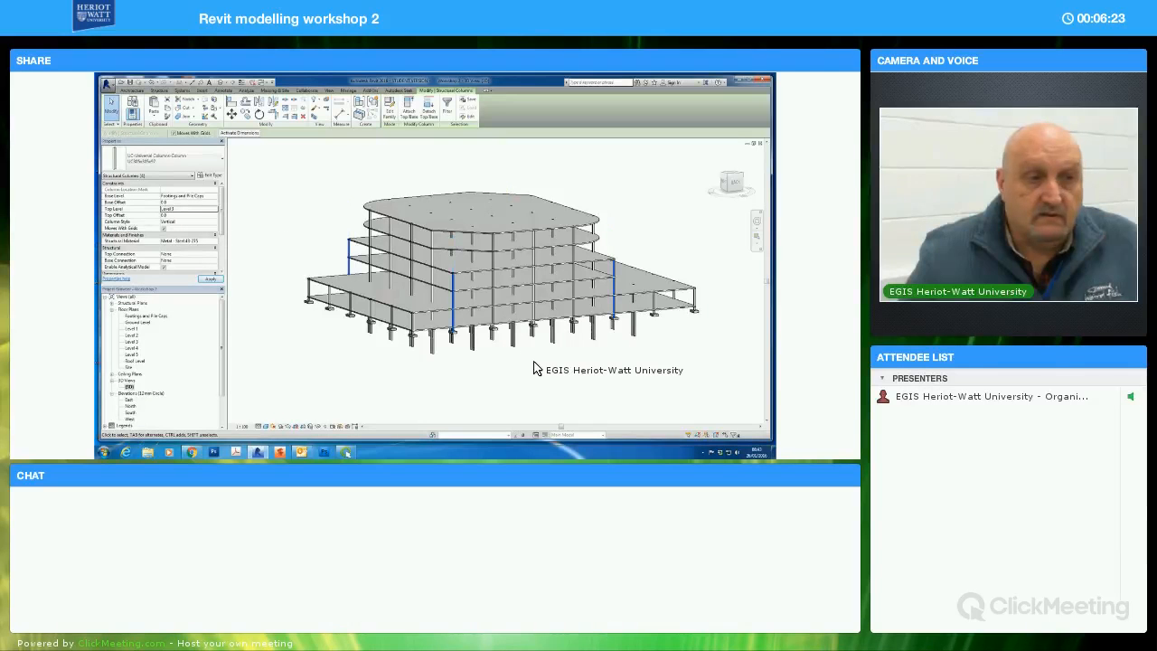
left_click(544, 371)
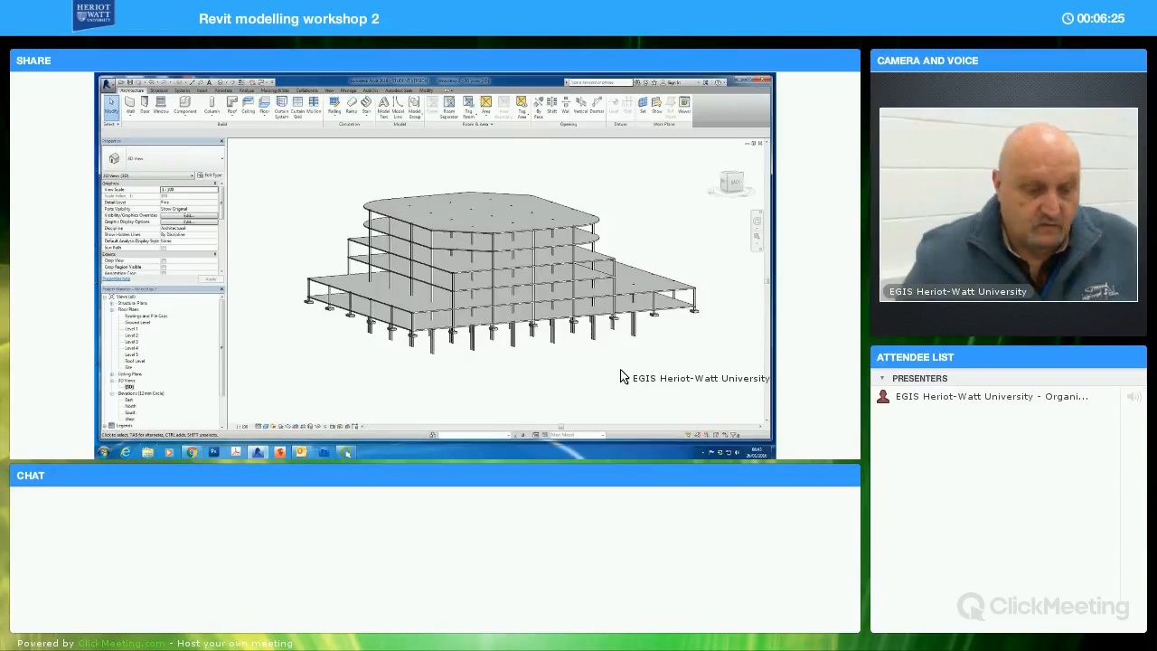
mouse_move(572, 379)
middle_mouse_down("shift")
mouse_move(496, 357)
mouse_move(557, 377)
middle_mouse_up("shift")
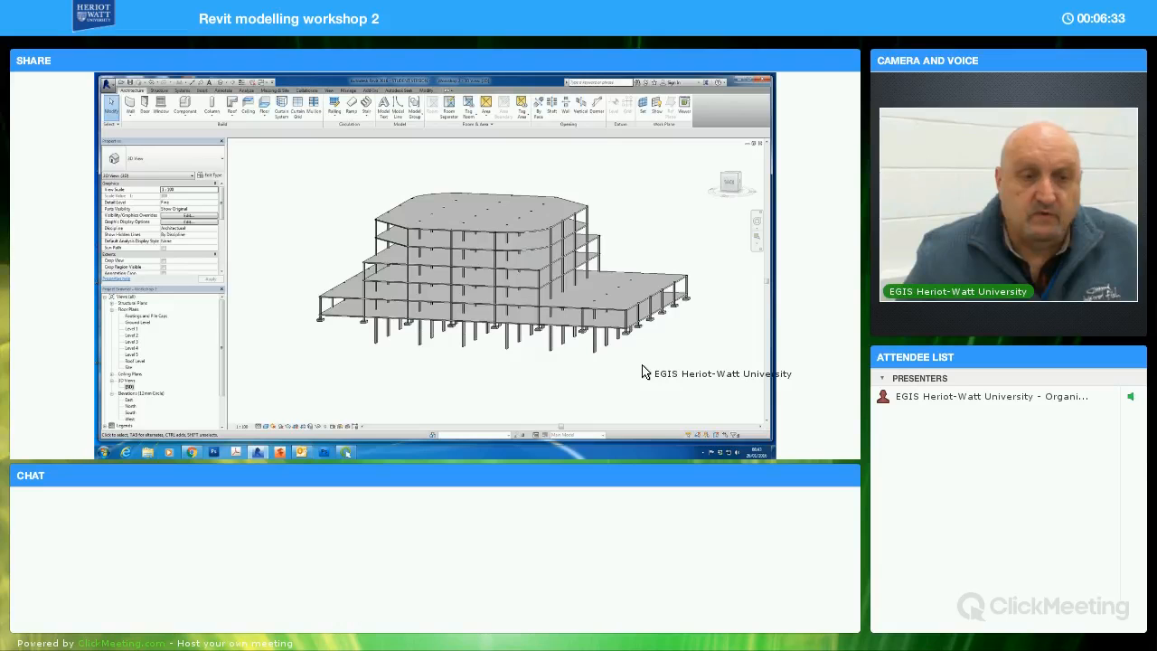
Open the Level 1 floor plan, fit the whole grid in view and start placing structural beams on grid lines
double_click(131, 330)
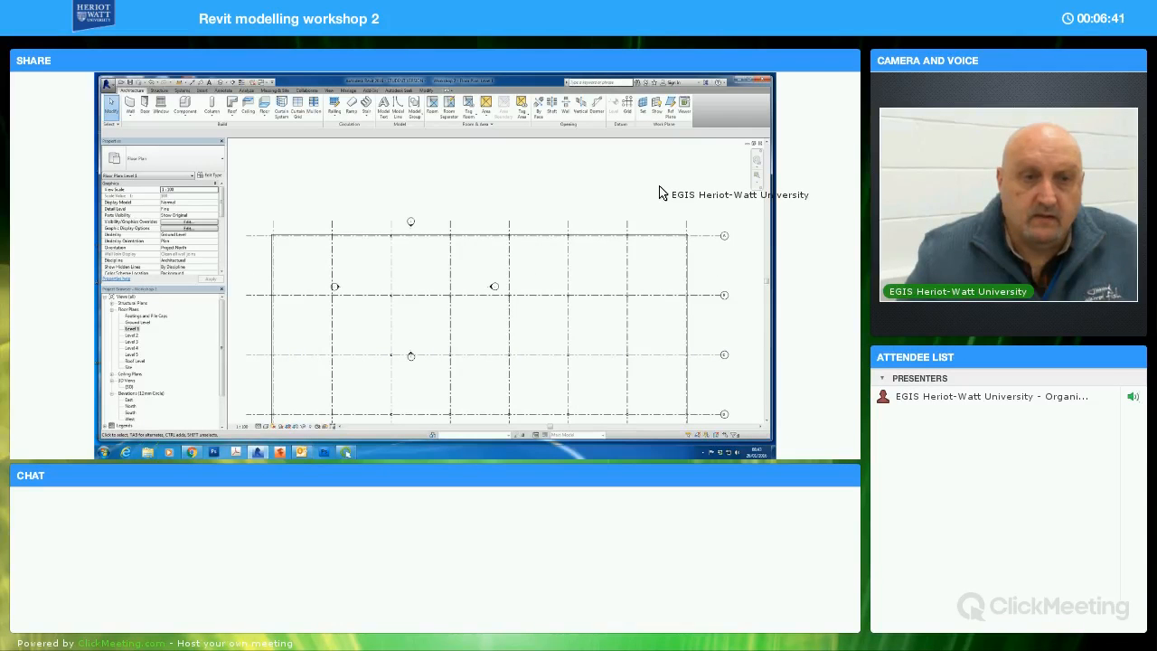
scroll(665, 210, "down", 2)
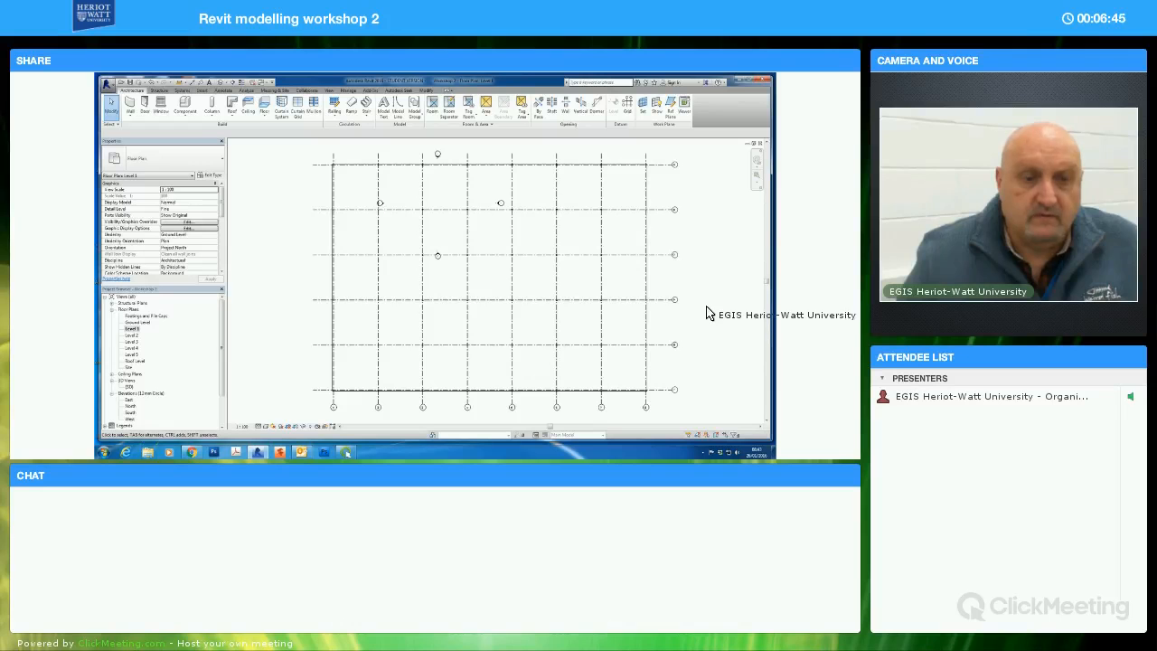
scroll(688, 318, "down", 5)
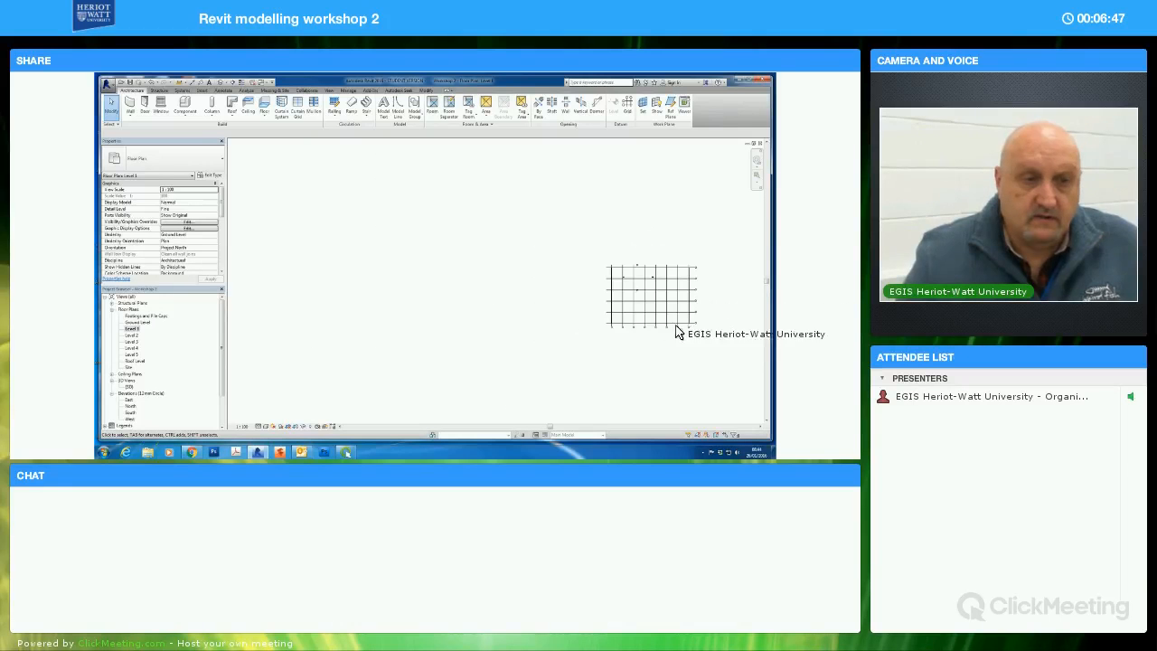
scroll(651, 339, "down", 1)
key("z")
key("f")
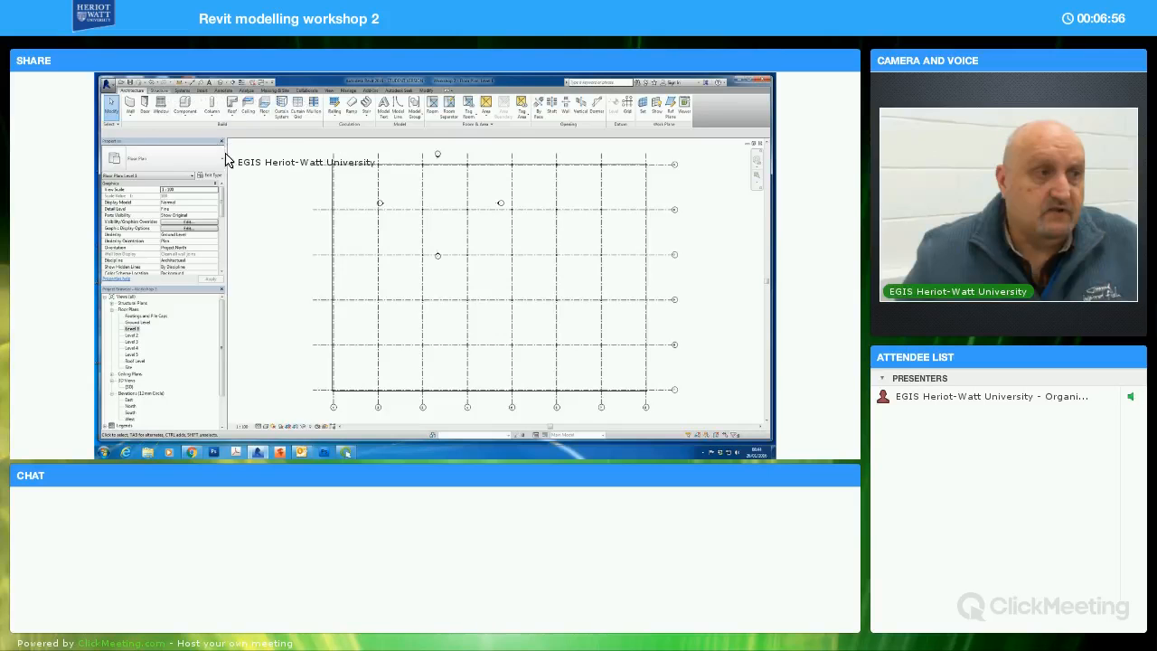
left_click(160, 91)
left_click(129, 105)
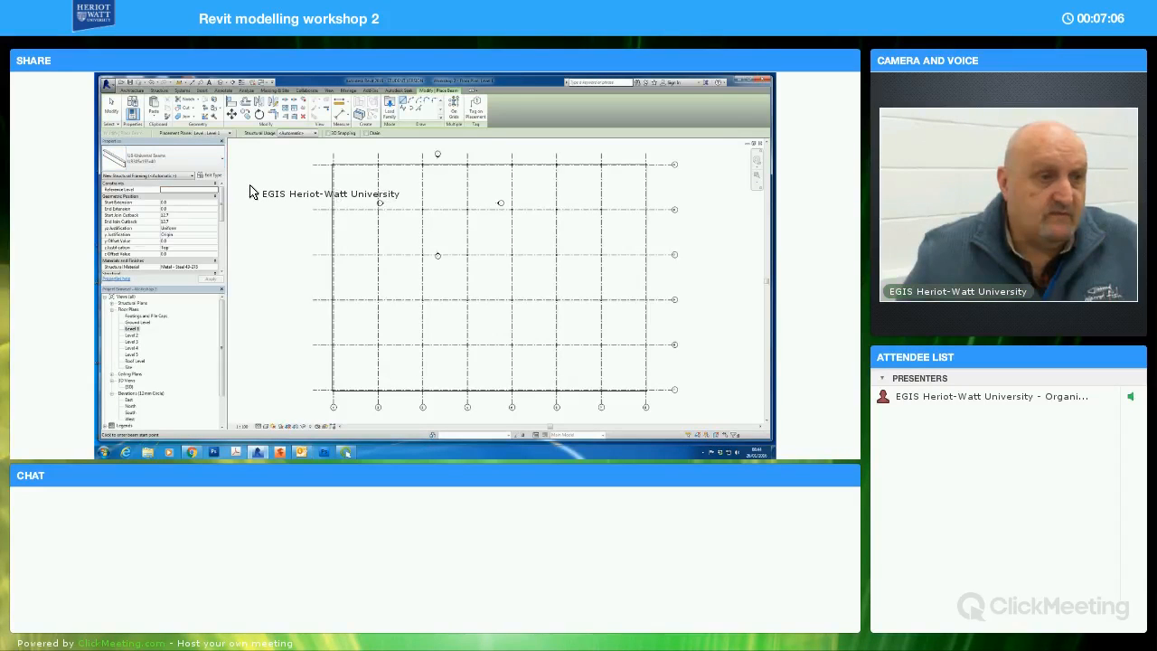
left_click(454, 106)
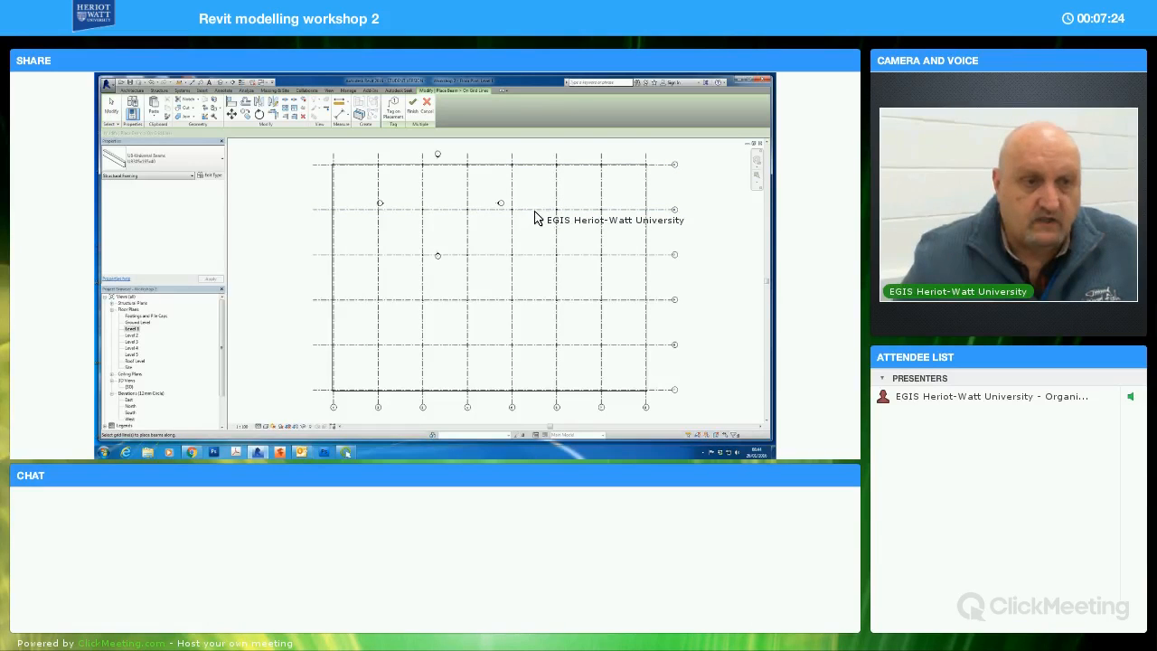
Add beams along the interior horizontal grid lines B to E on Level 1
left_click(535, 243)
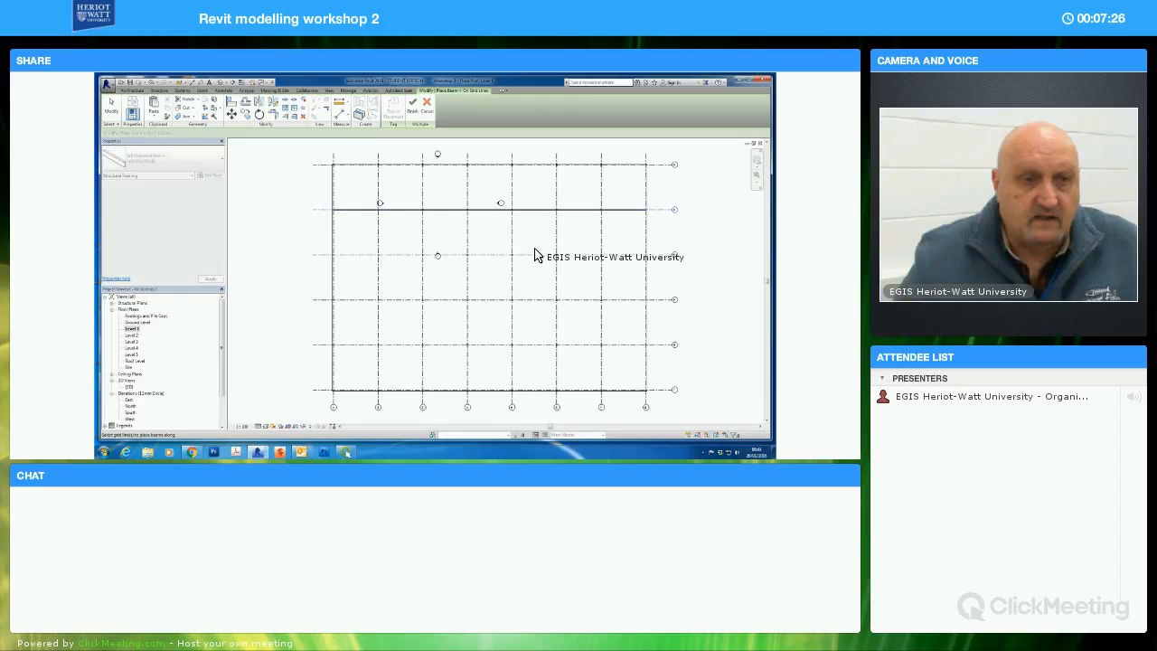
left_click(530, 270)
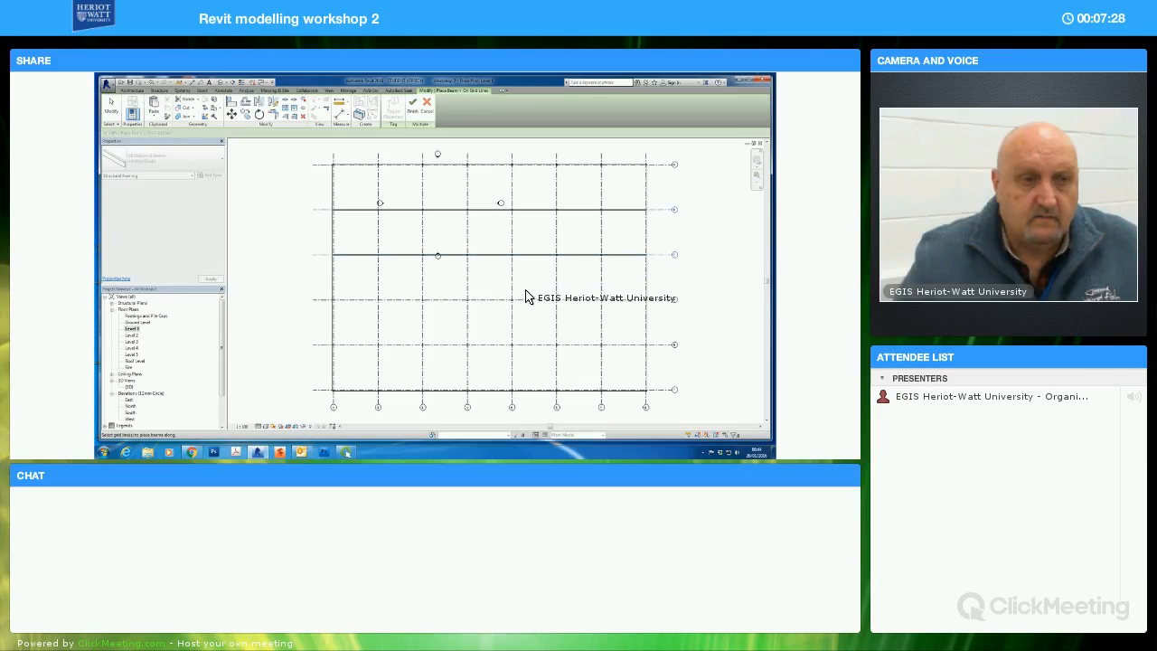
left_click(533, 314)
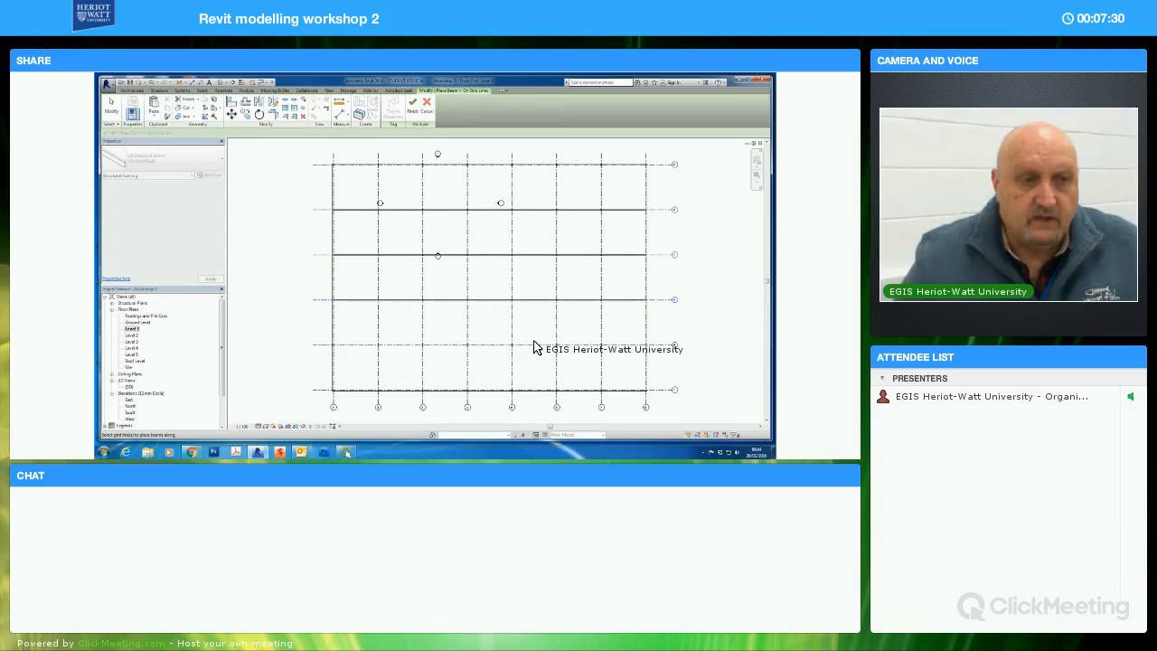
left_click(533, 348)
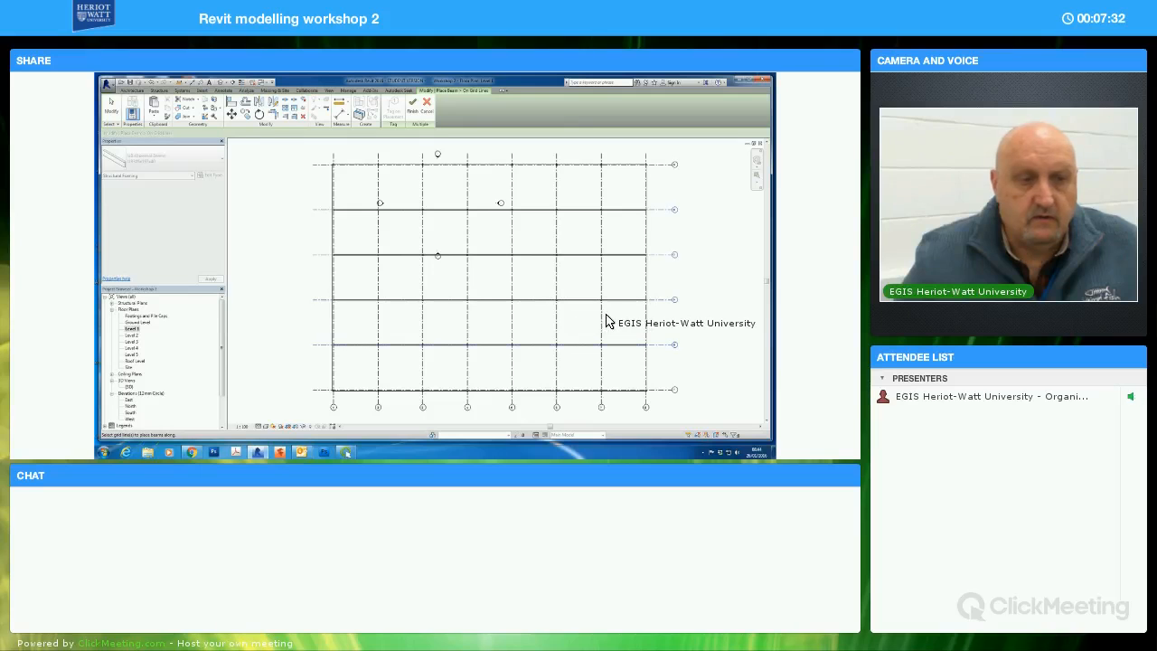
Add beams along the interior vertical grid lines 7 to 2 on Level 1
left_click(601, 322)
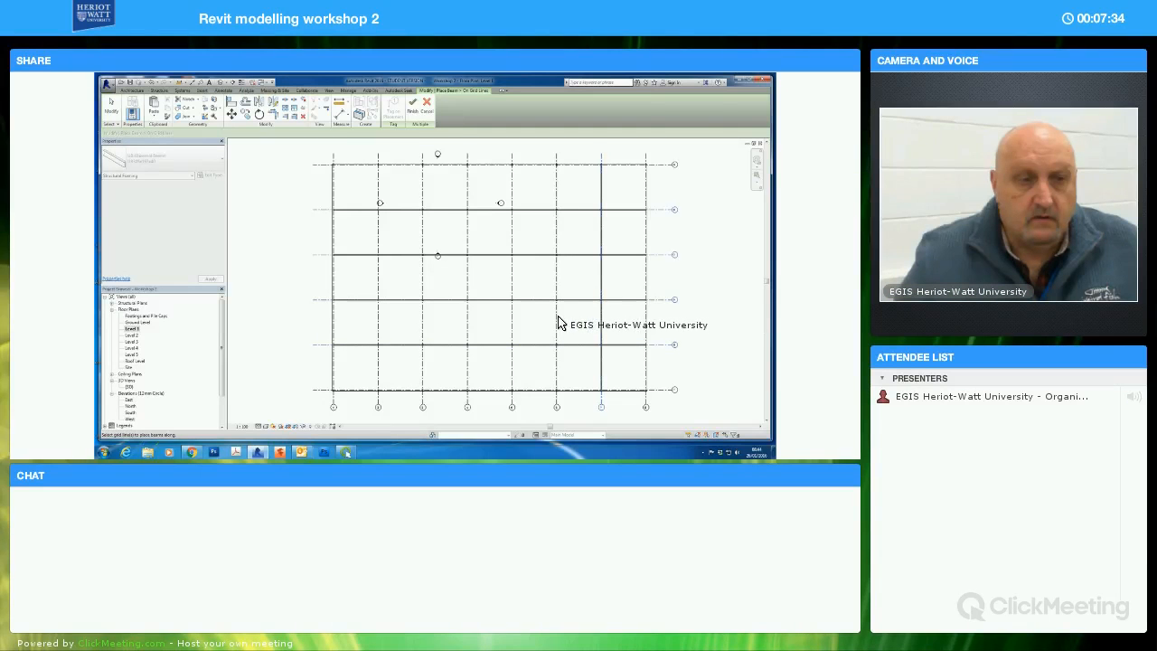
left_click(521, 327)
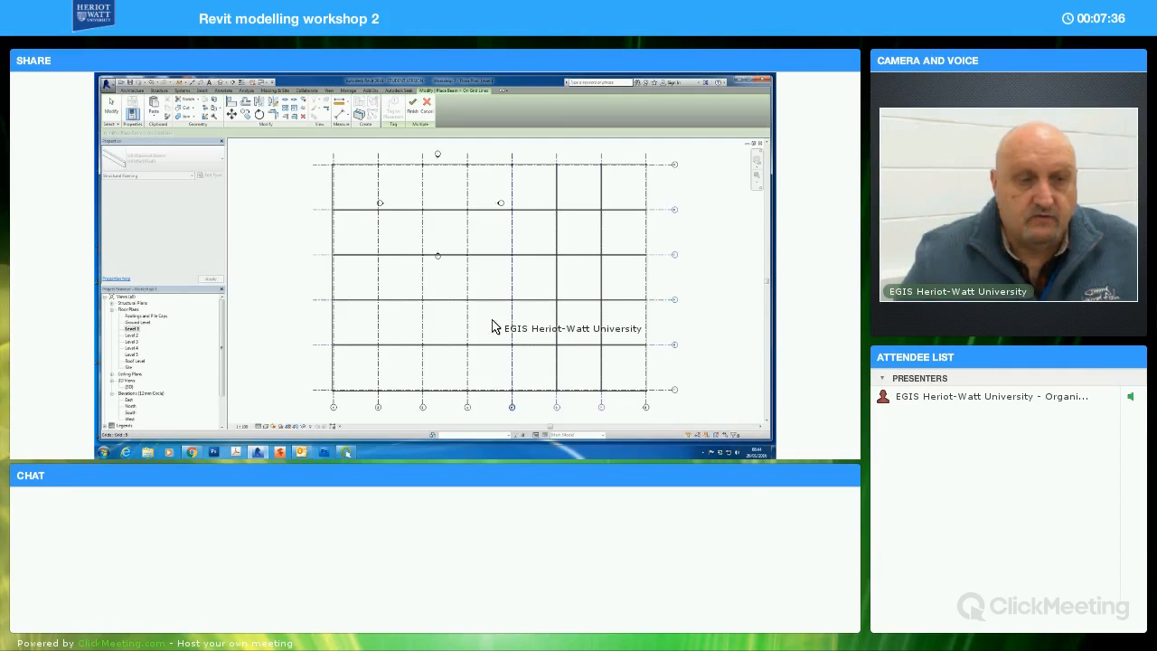
left_click(471, 326)
left_click(468, 328)
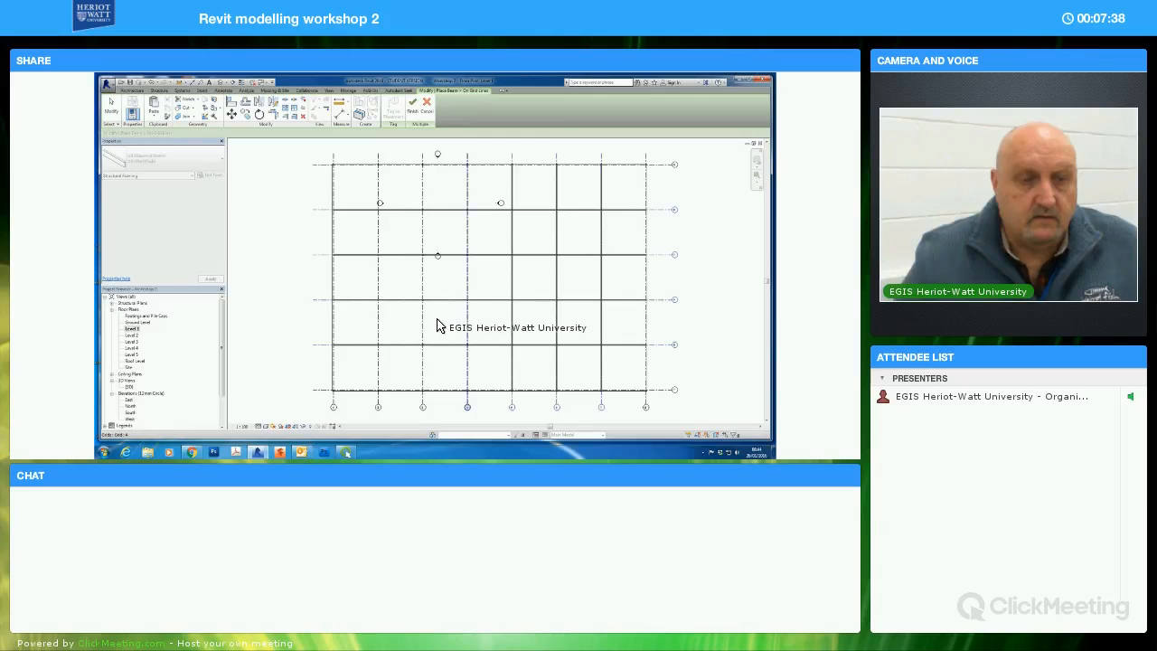
left_click(412, 326)
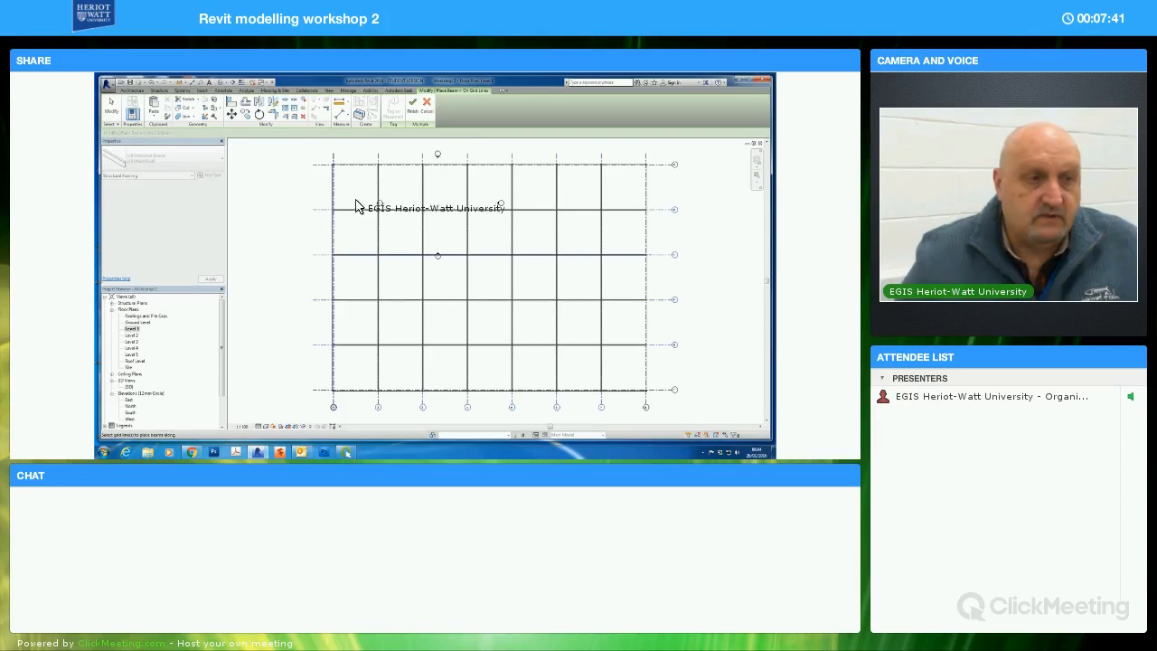
Add beams along the perimeter grid lines A, 8, F and 1, and finish the grid-line beam placement
left_click(357, 167)
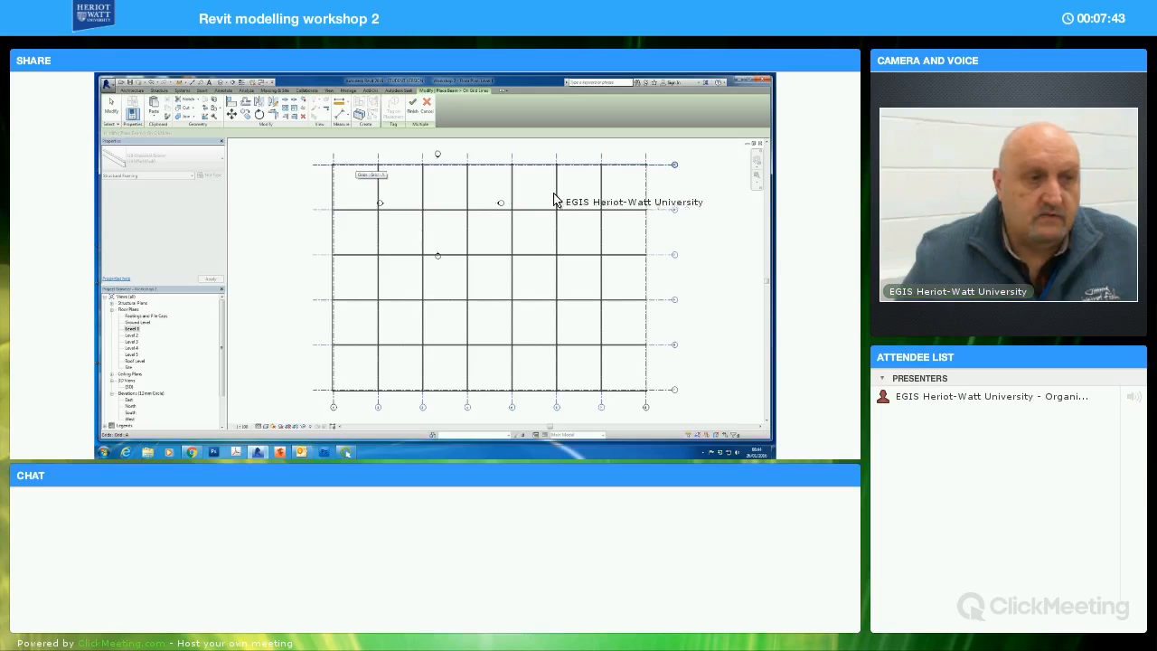
left_click(645, 328)
left_click(618, 390)
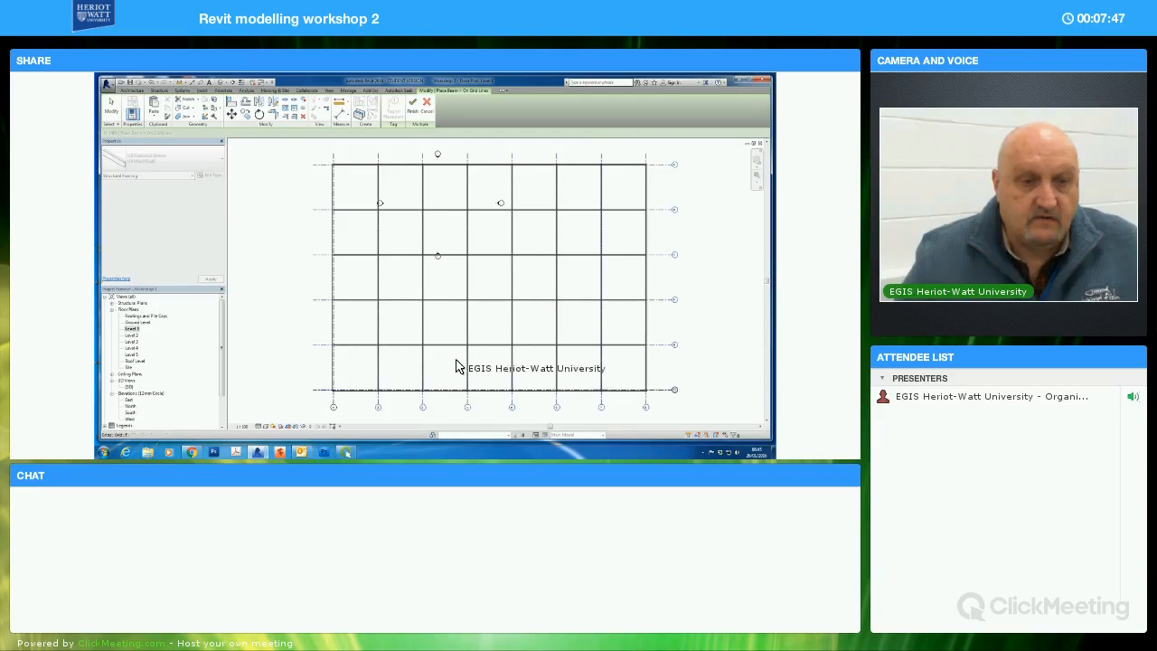
left_click(335, 329)
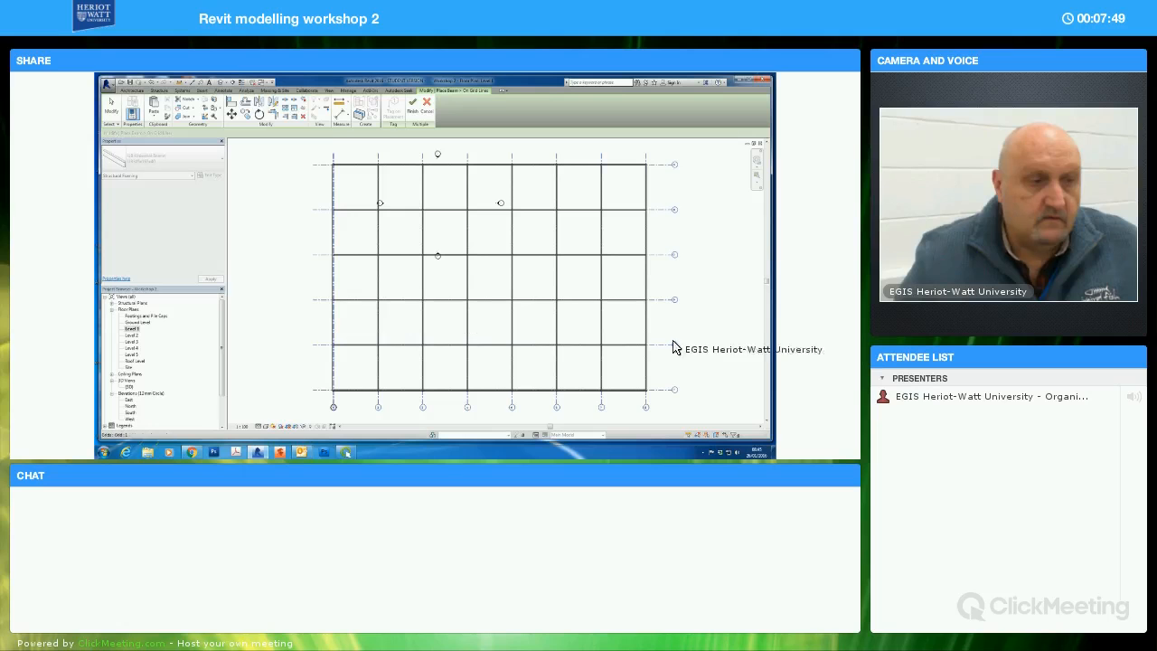
left_click(416, 112)
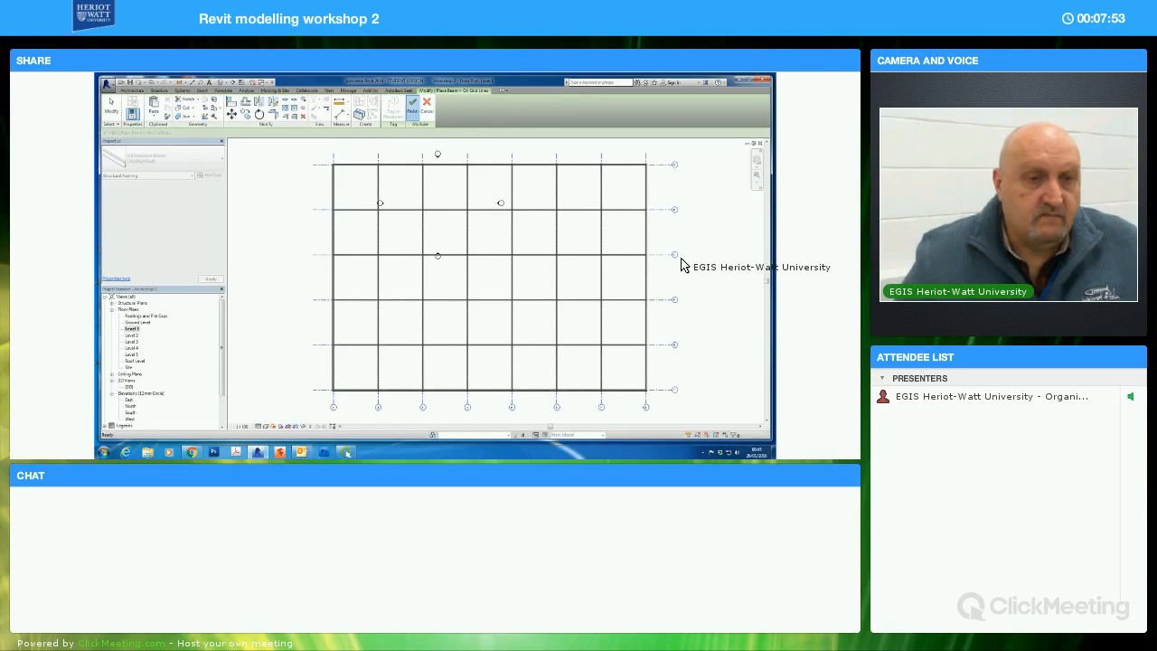
Open the default 3D view to examine the new Level 1 beams within the building frame
double_click(131, 387)
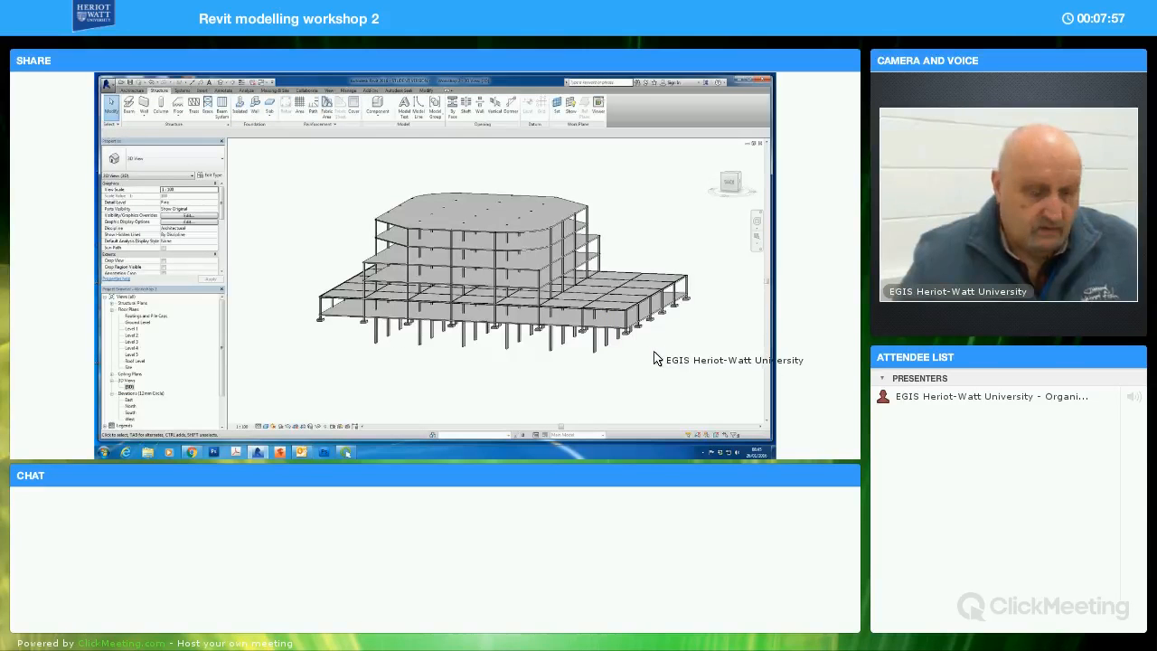
middle_click_drag(629, 361, 627, 317, "shift")
scroll(638, 354, "up", 2)
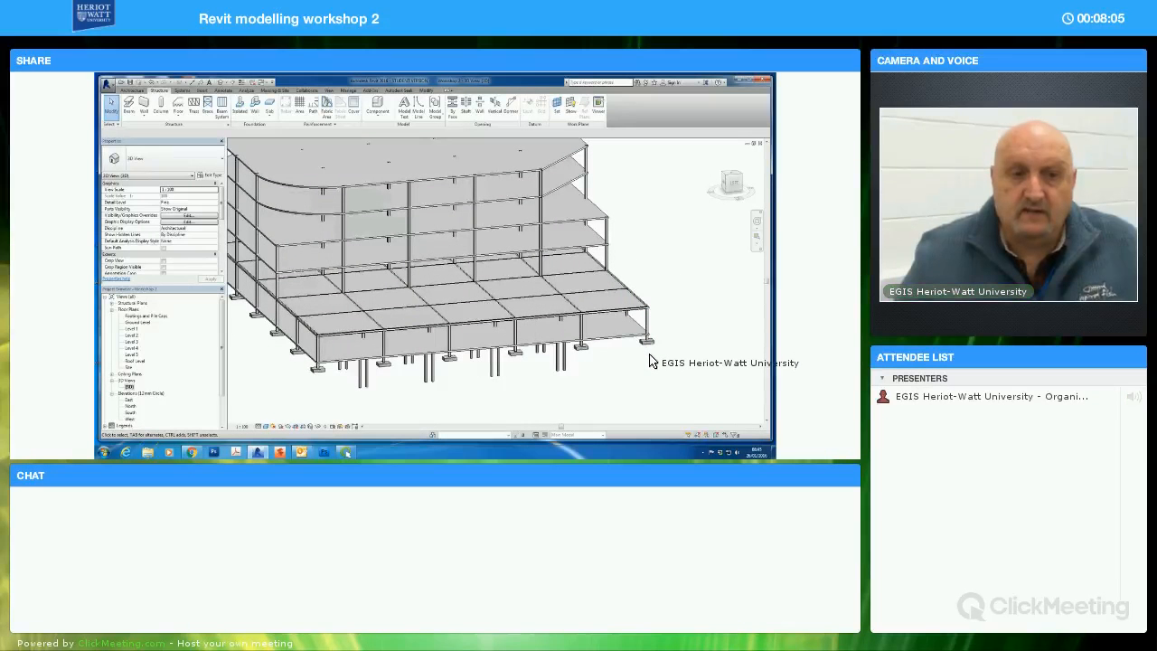
middle_click_drag(664, 333, 599, 268, "shift")
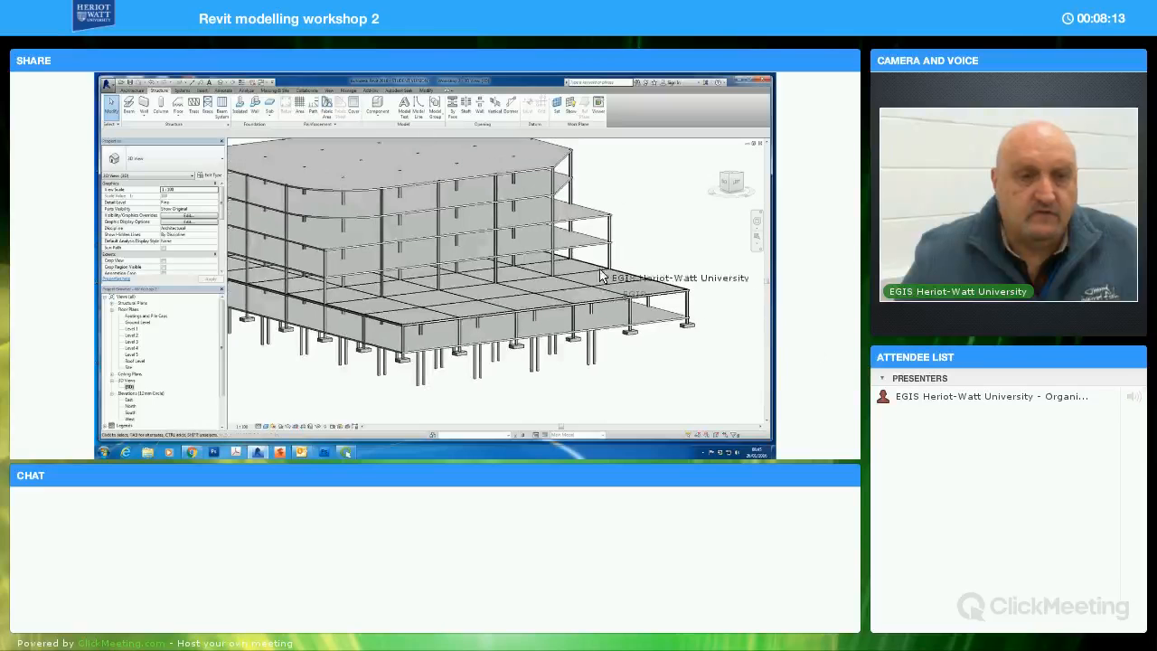
Edit the Level 2 slab's floor type so its cast-in-place concrete structure layer is 250 mm thick
left_click(596, 267)
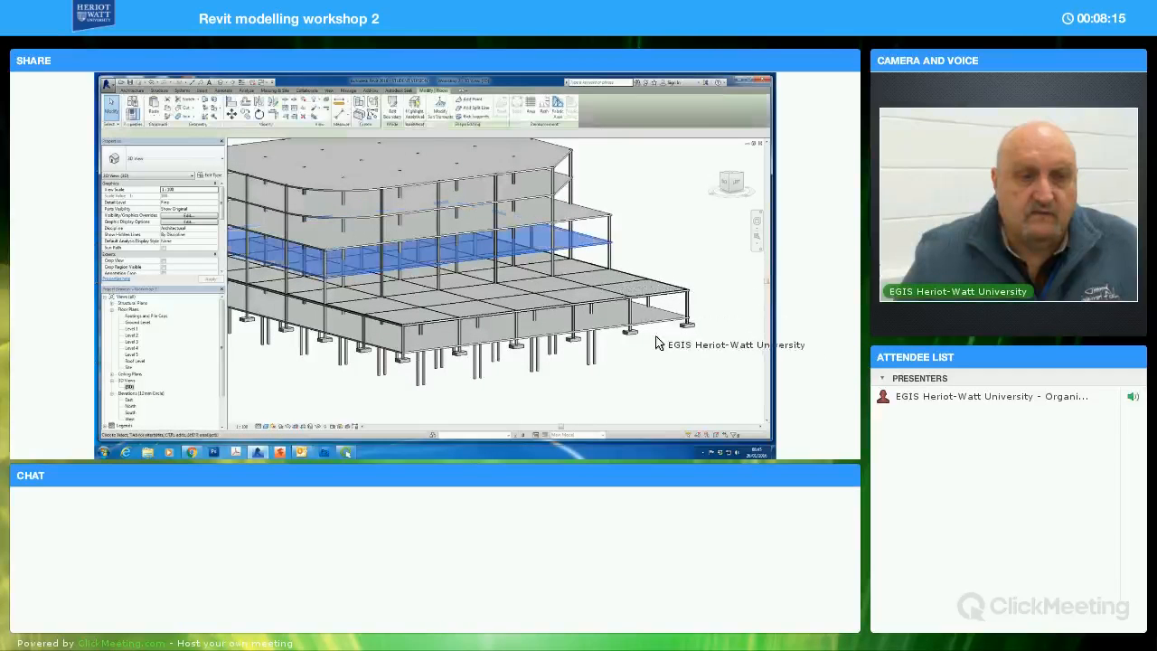
left_click(210, 175)
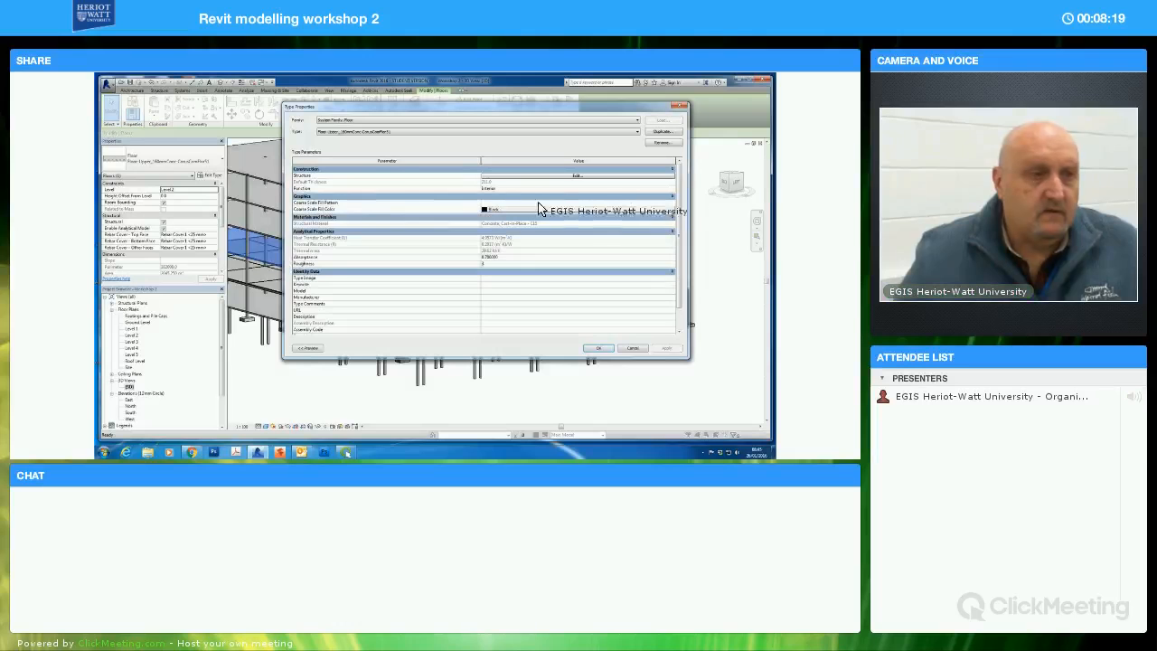
left_click(576, 177)
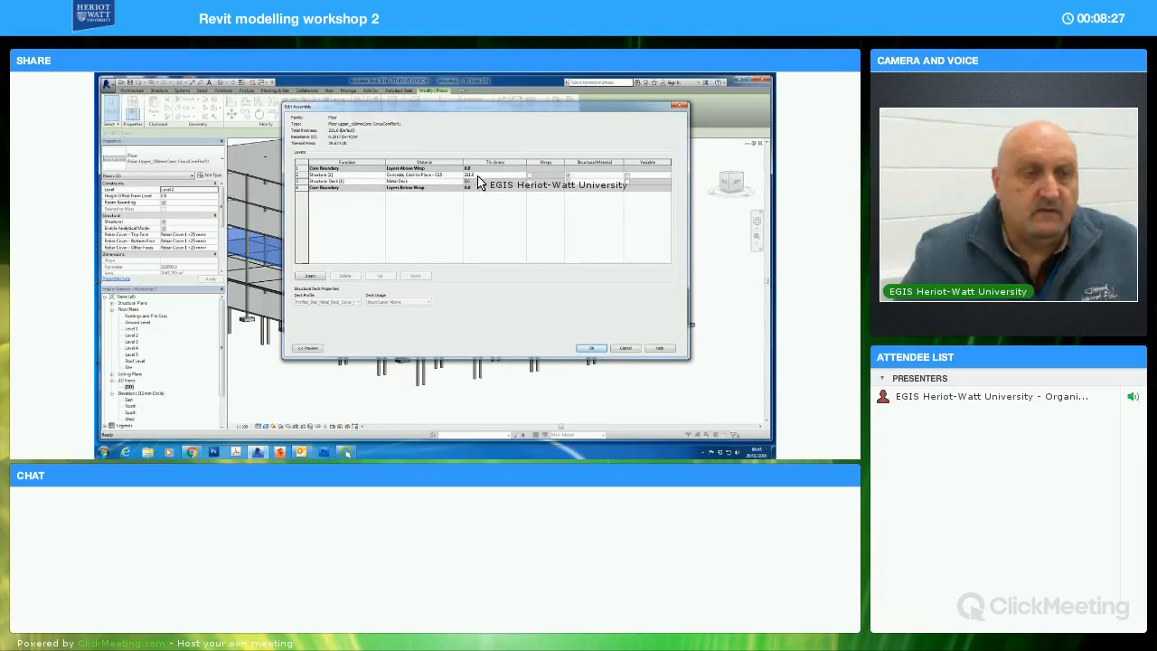
left_click(489, 174)
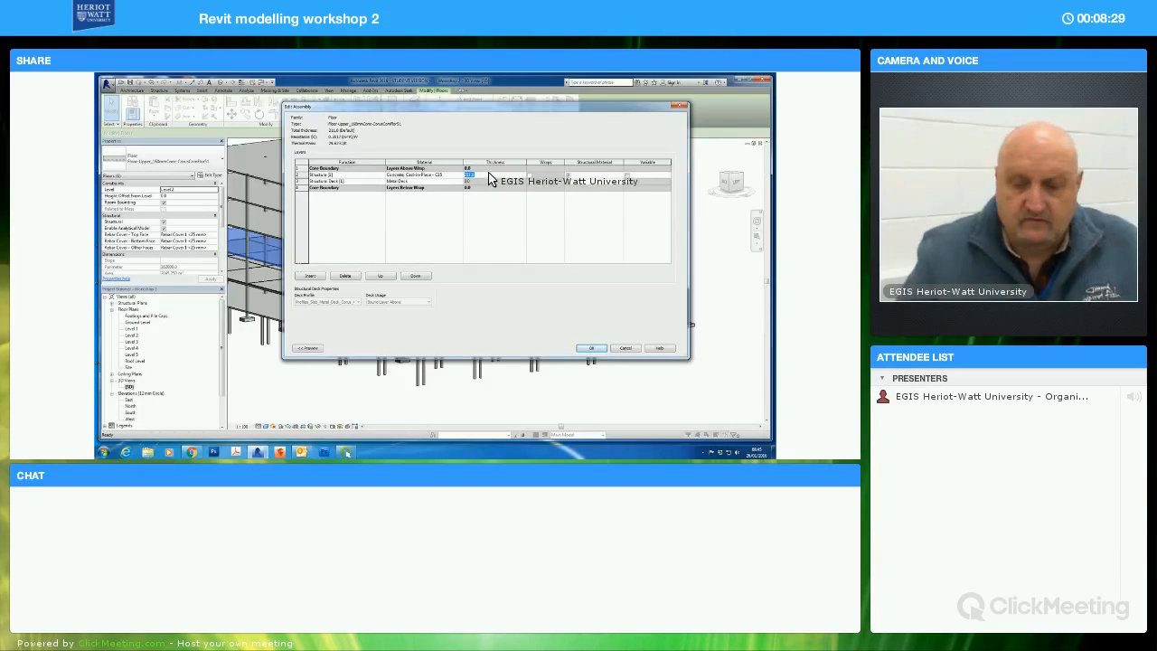
type("250")
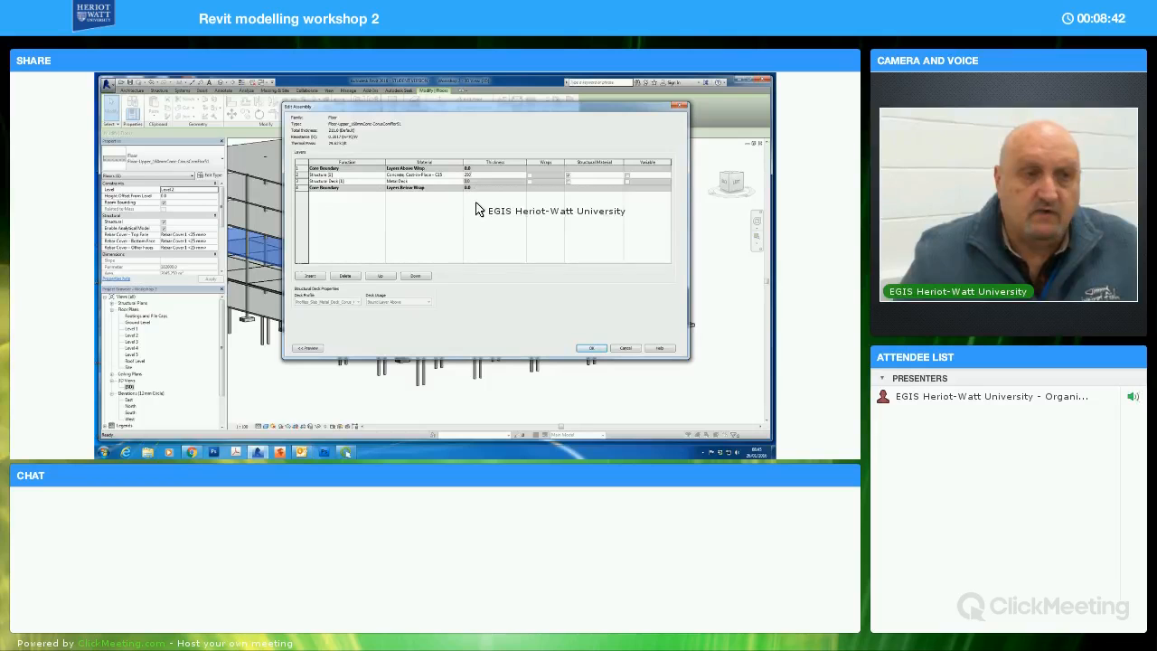
left_click(591, 350)
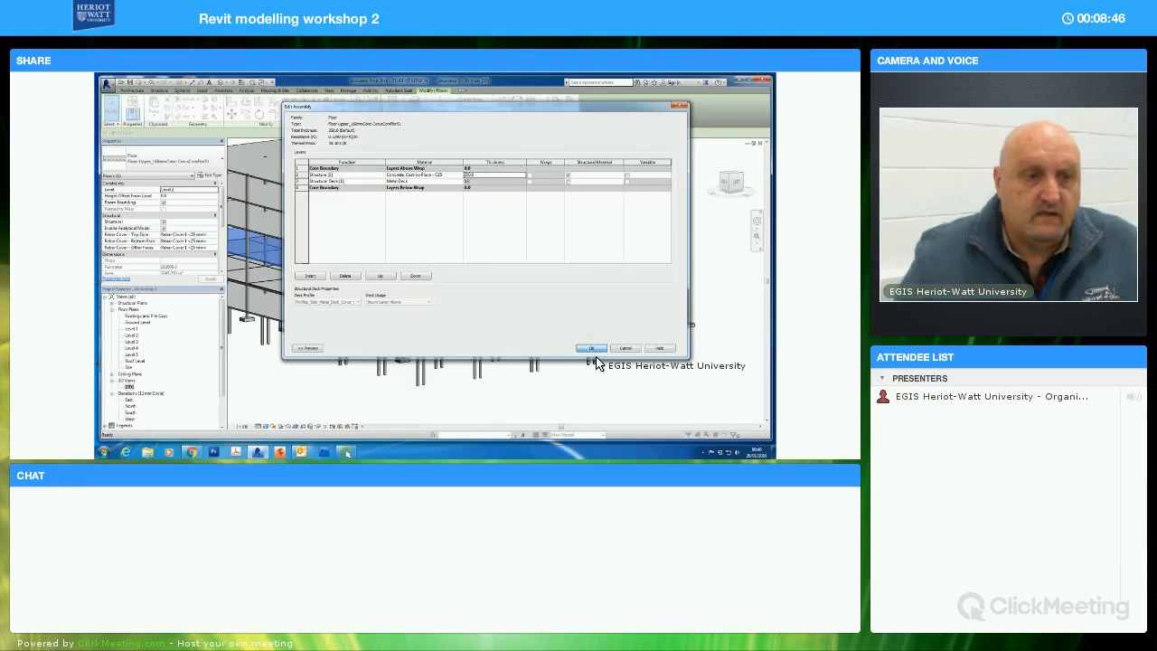
left_click(592, 348)
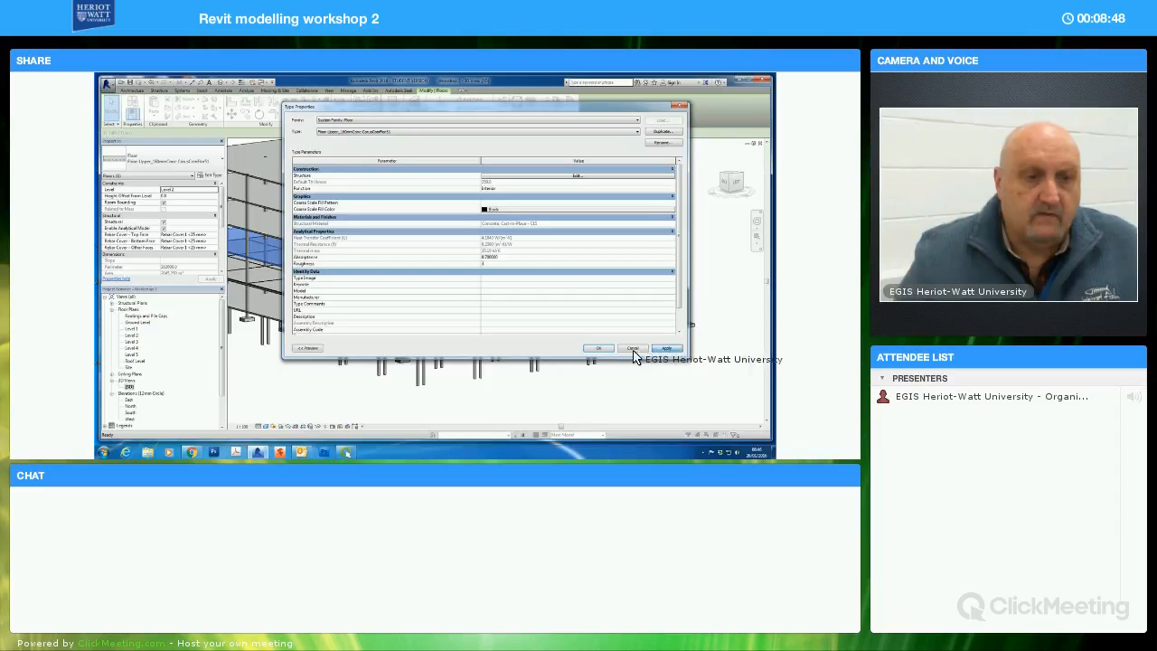
left_click(599, 349)
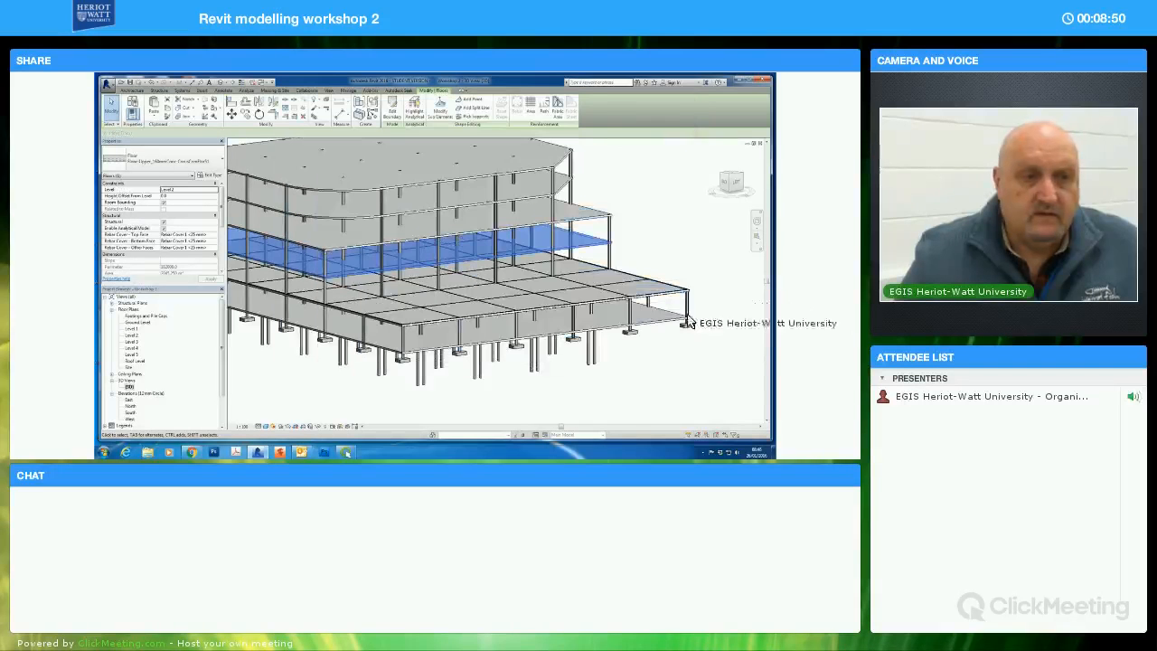
Select the topmost floor slab to check its type and properties, and clear the selection
left_click(685, 318)
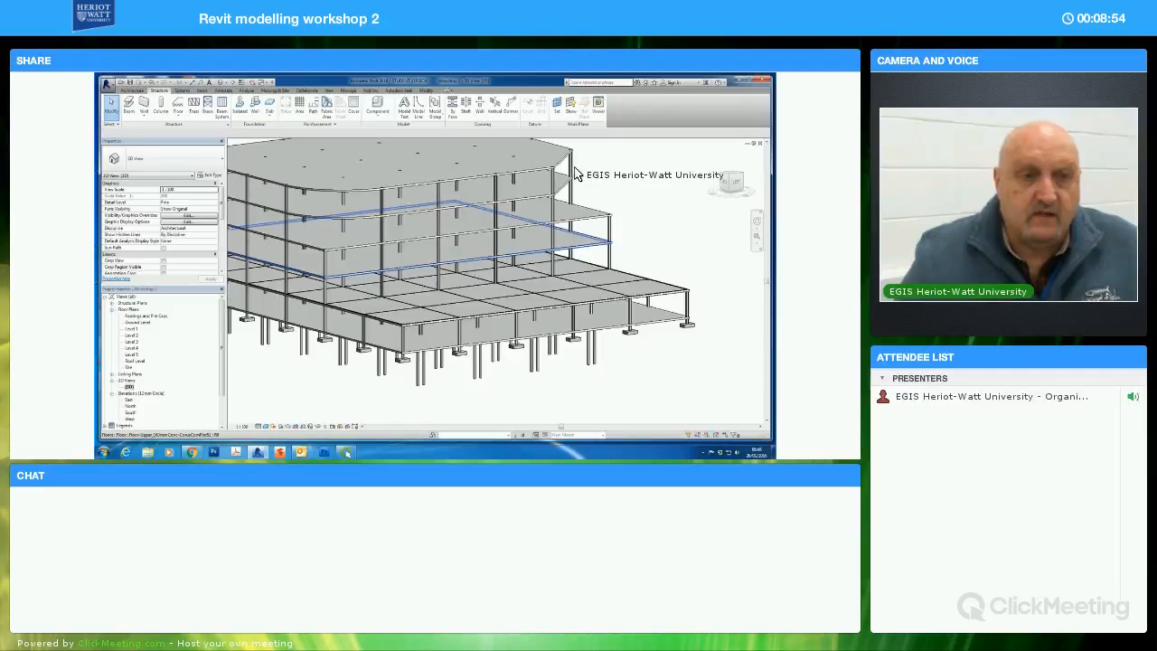
left_click(608, 186)
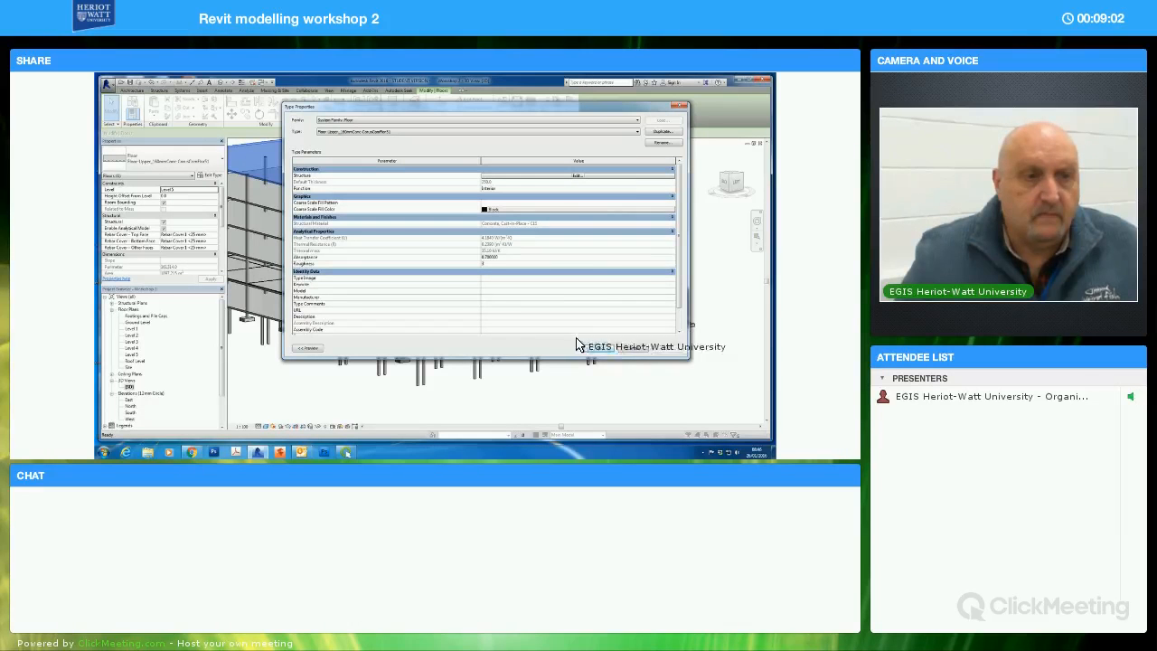
left_click(640, 393)
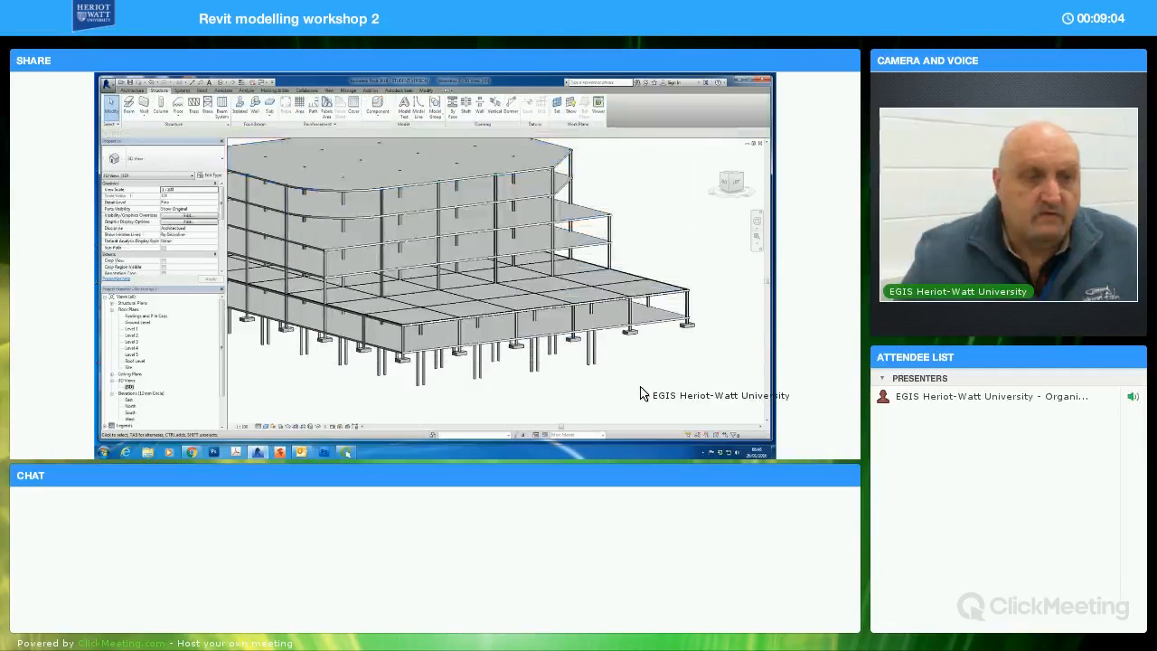
Select all instances of the universal beam on Level 1 and set their start and end level offsets to -250 mm
left_click(638, 284)
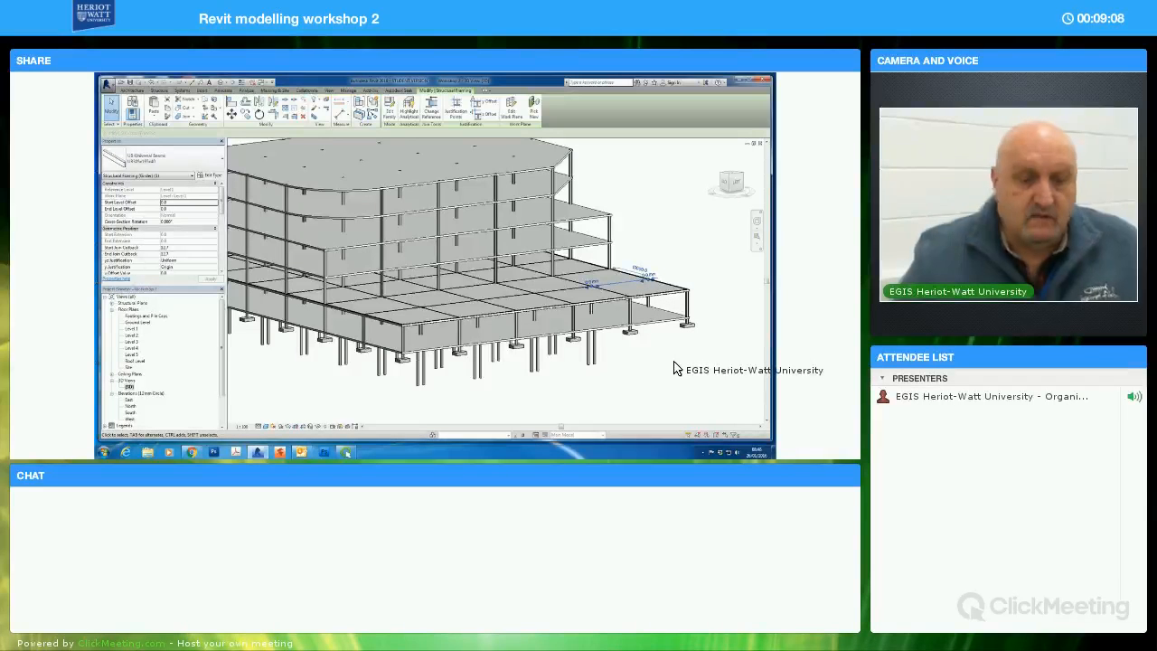
key("s")
key("a")
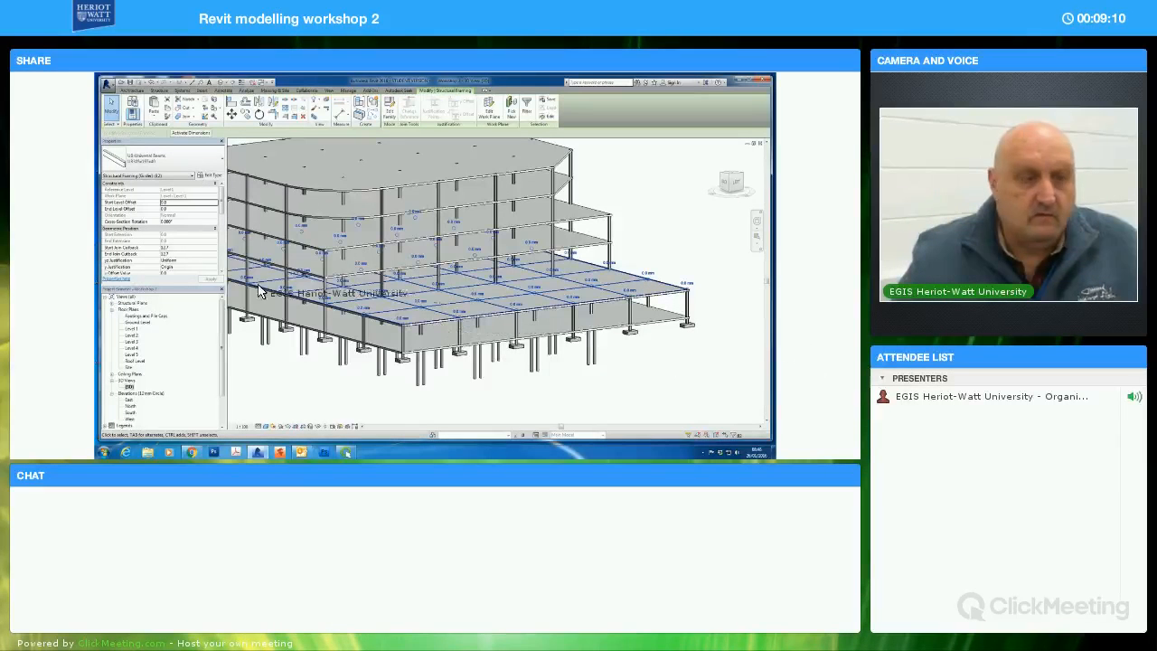
left_click(169, 202)
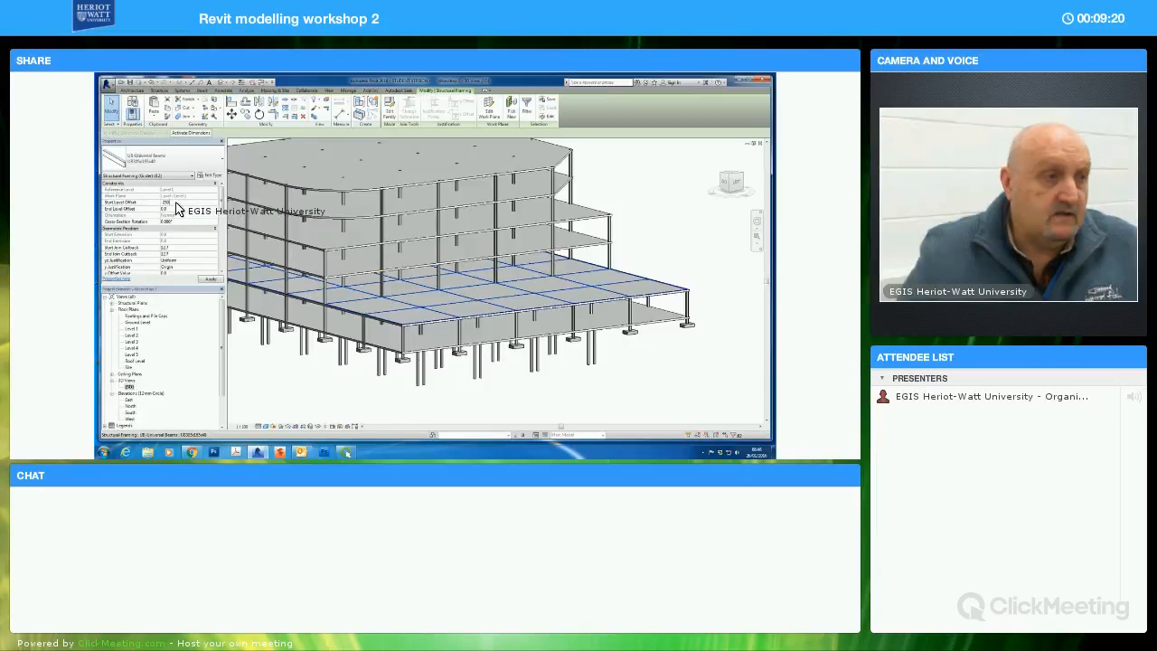
key("Return")
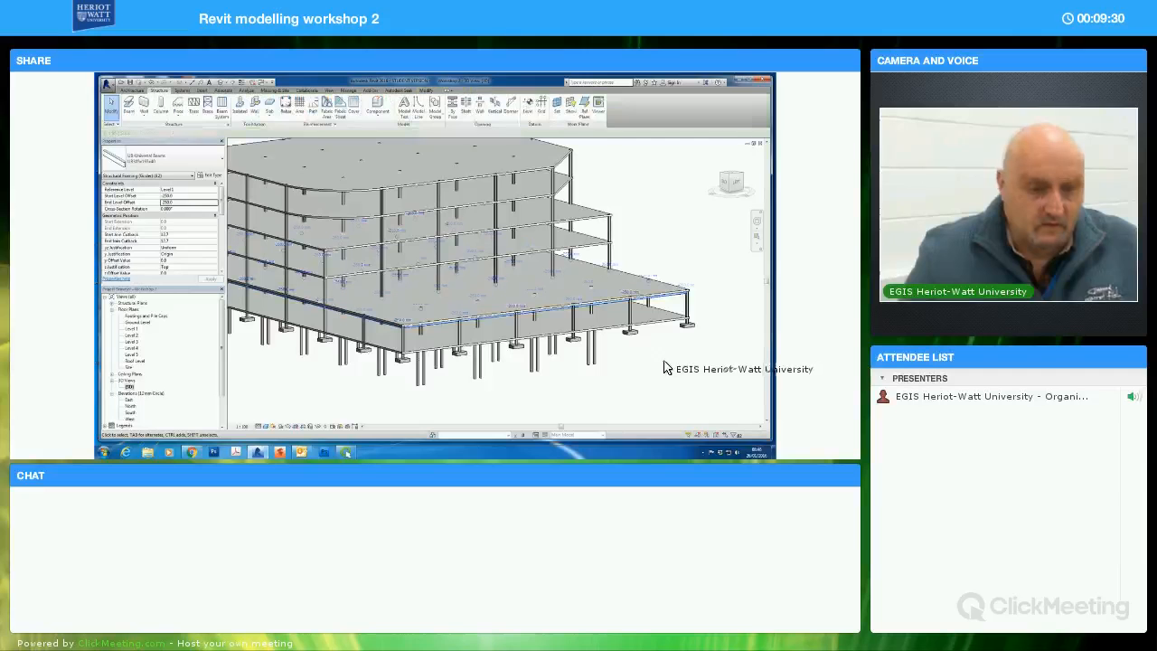
left_click(663, 363)
Select all instances of the Level 1 universal beams, copy them and paste them aligned to Ground Level
middle_click_drag(664, 338, 684, 388, "shift")
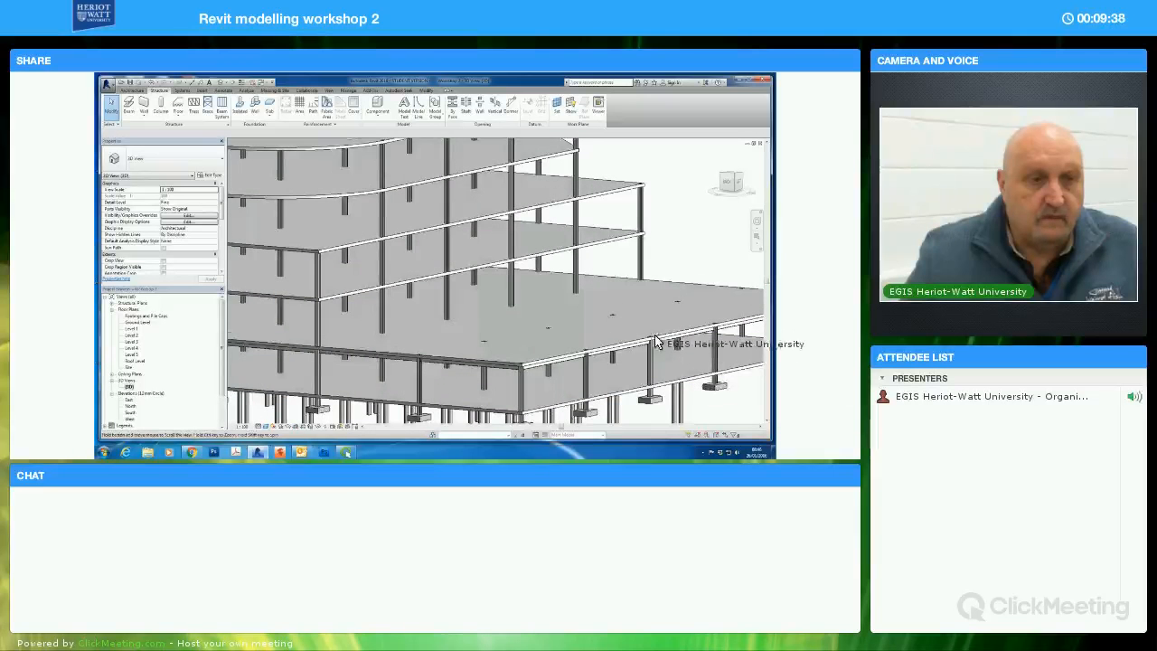
middle_click_drag(671, 338, 651, 320)
left_click(674, 353)
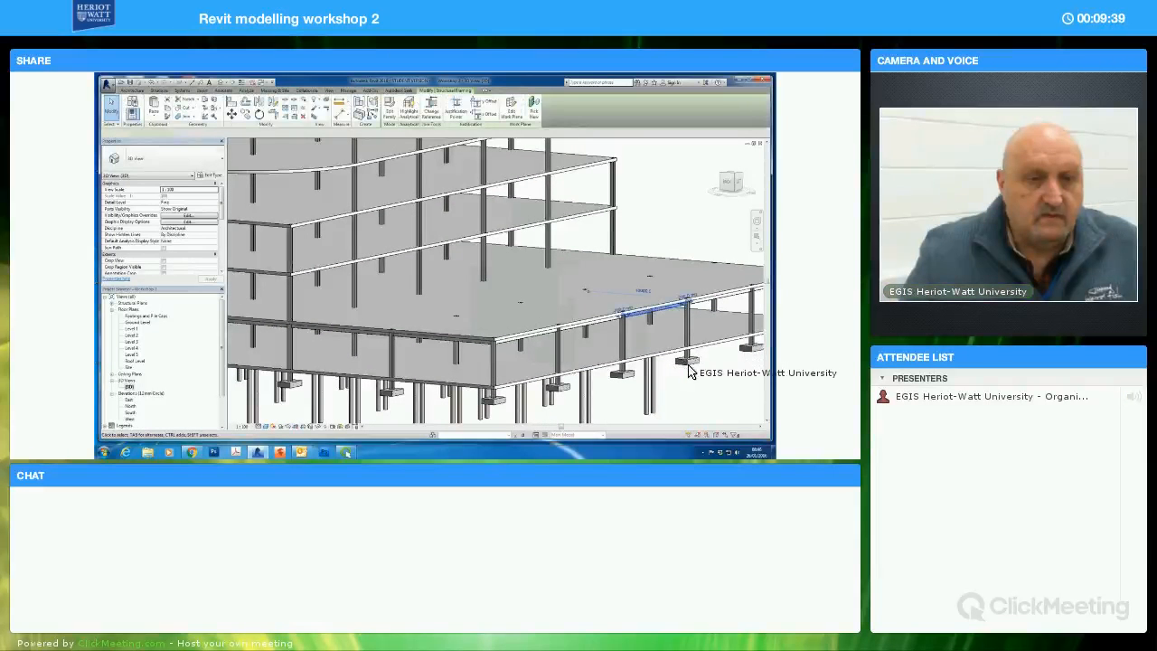
key("s")
key("a")
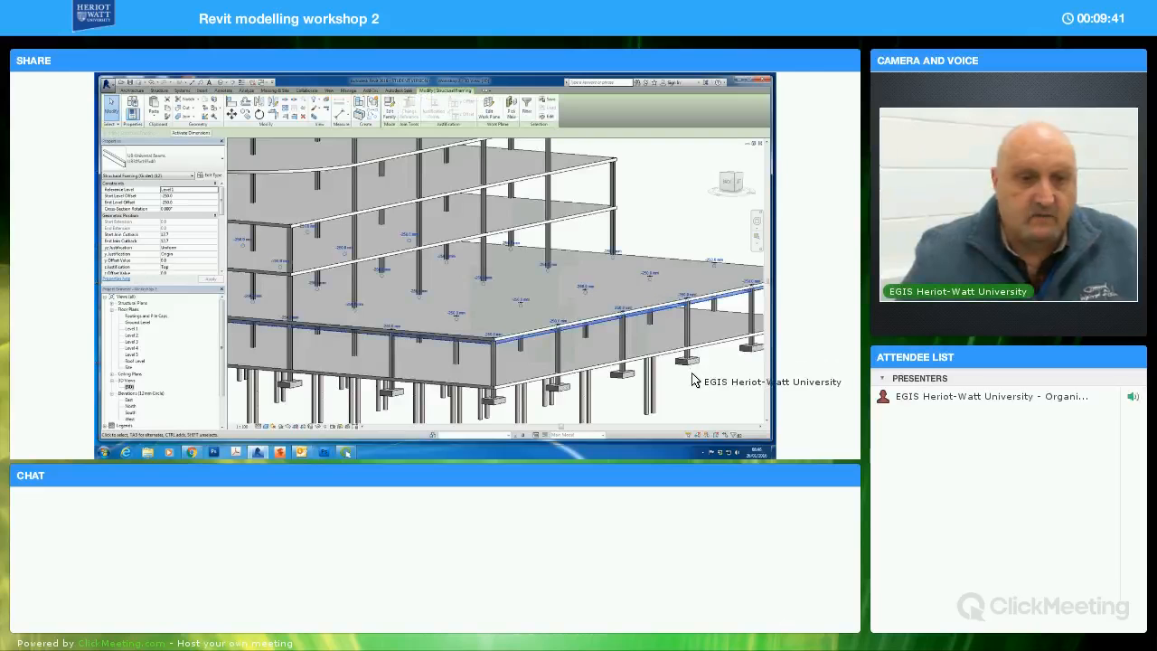
scroll(694, 376, "down", 2)
scroll(694, 378, "down", 2)
middle_click_drag(687, 365, 680, 341)
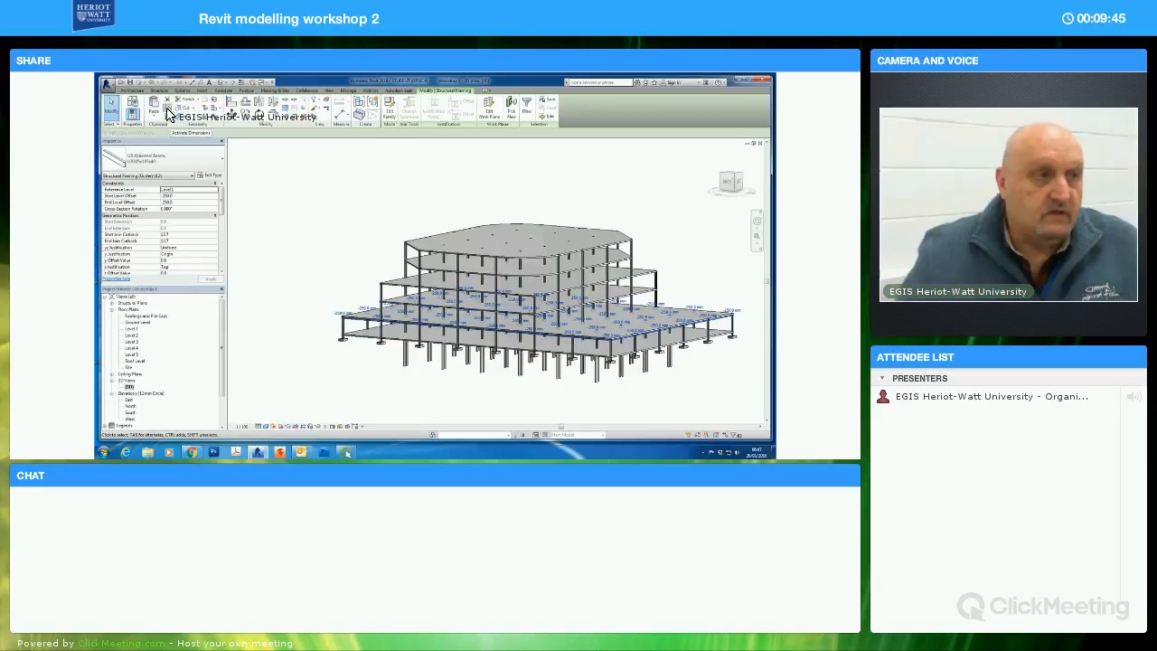
left_click(155, 119)
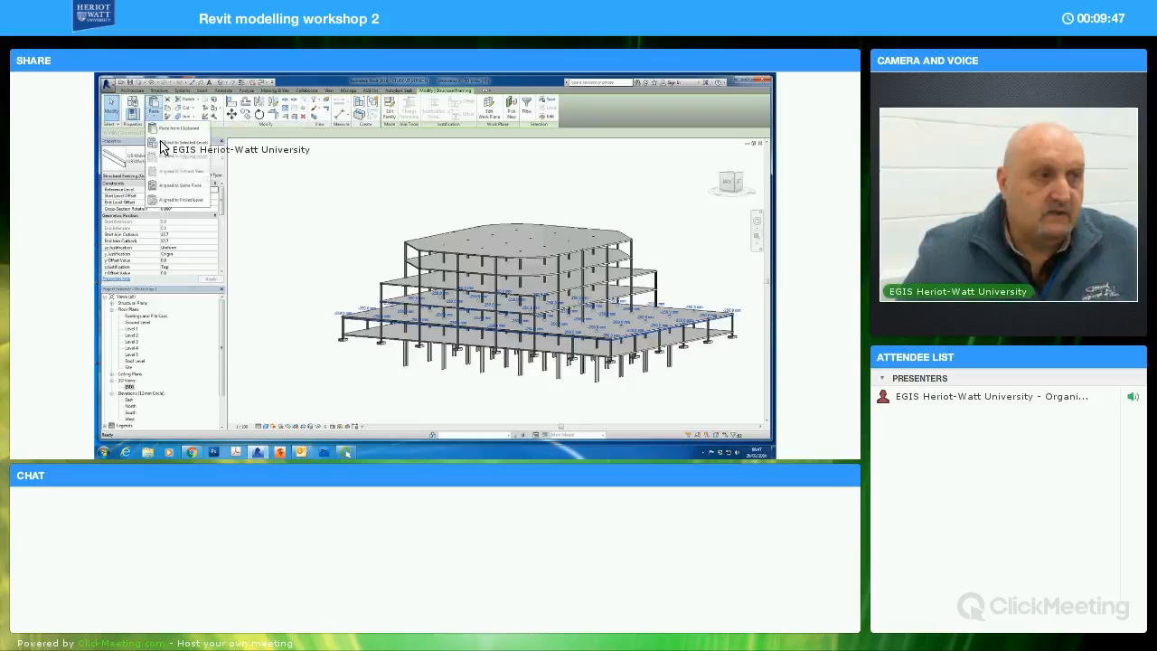
left_click(175, 151)
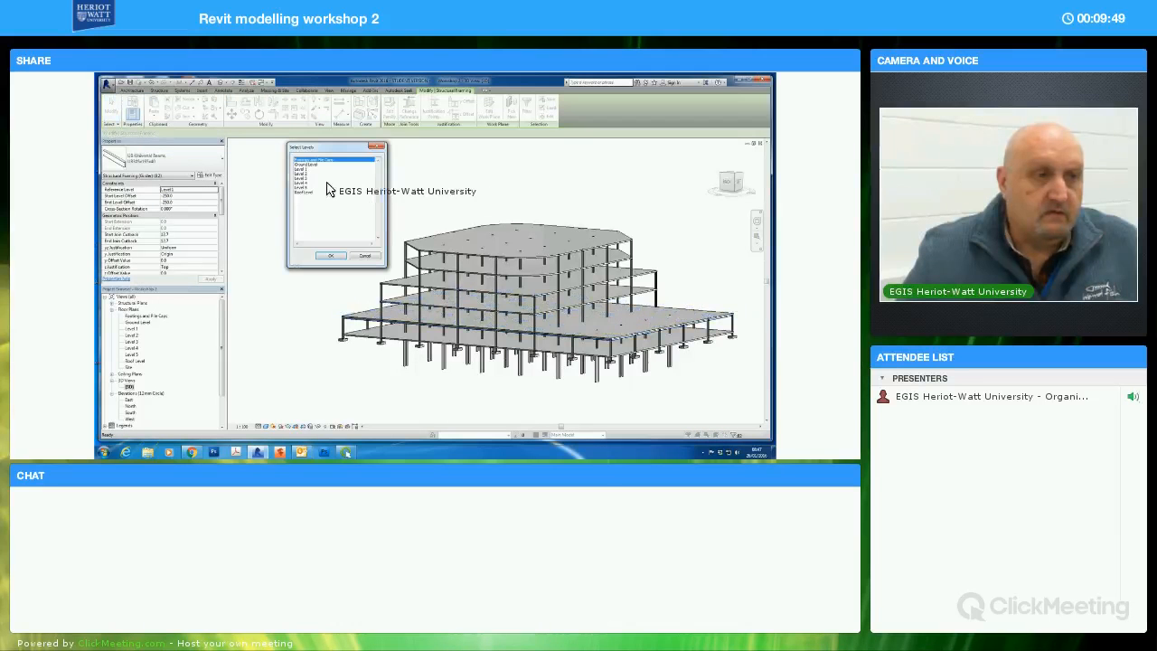
left_click(330, 256)
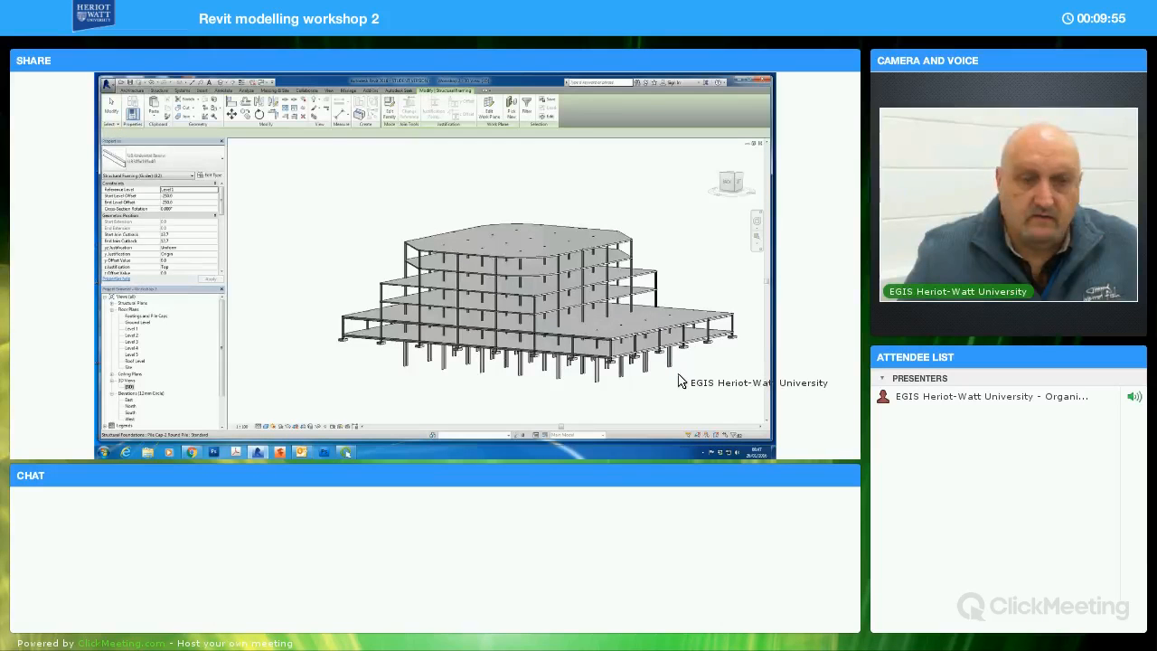
Examine the copied Ground Level beams from another side of the building and clear the selection
mouse_move(685, 349)
middle_mouse_down("shift")
mouse_move(685, 380)
mouse_move(690, 346)
middle_mouse_up("shift")
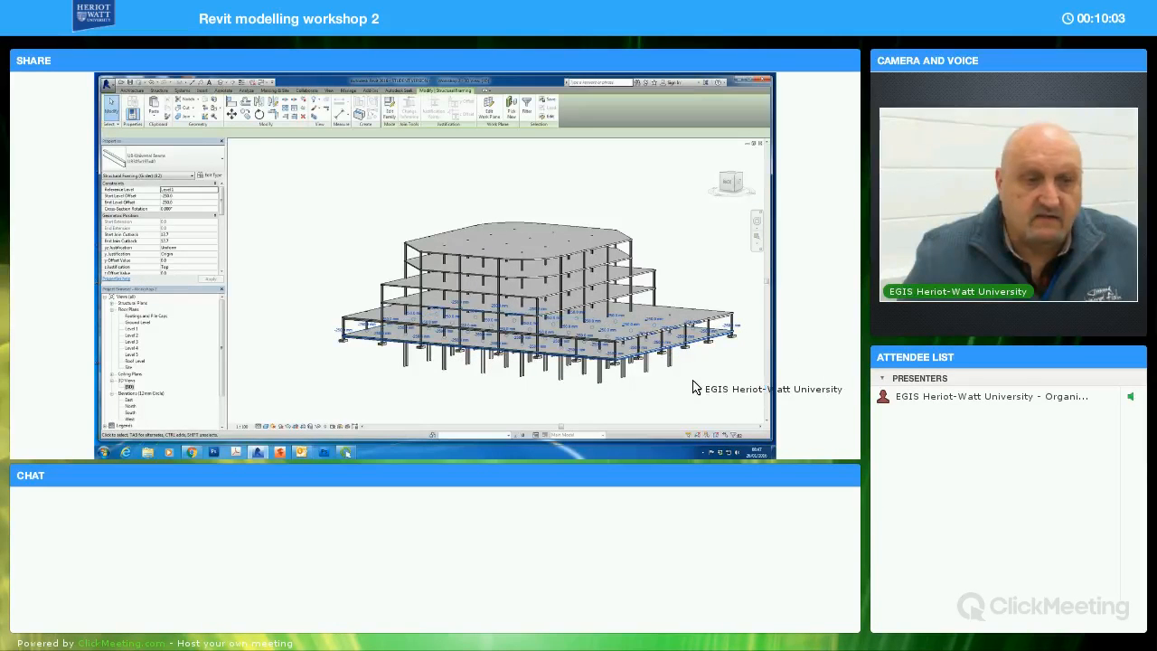
middle_click_drag(684, 377, 682, 375)
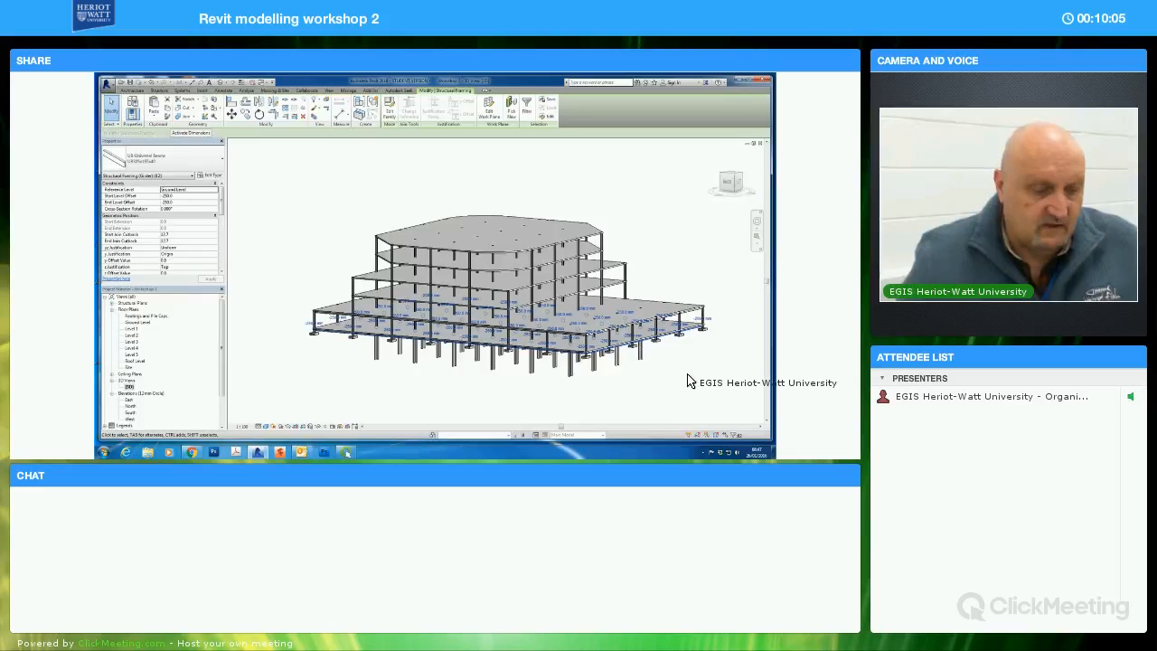
middle_click_drag(659, 387, 570, 379, "shift")
left_click(668, 387)
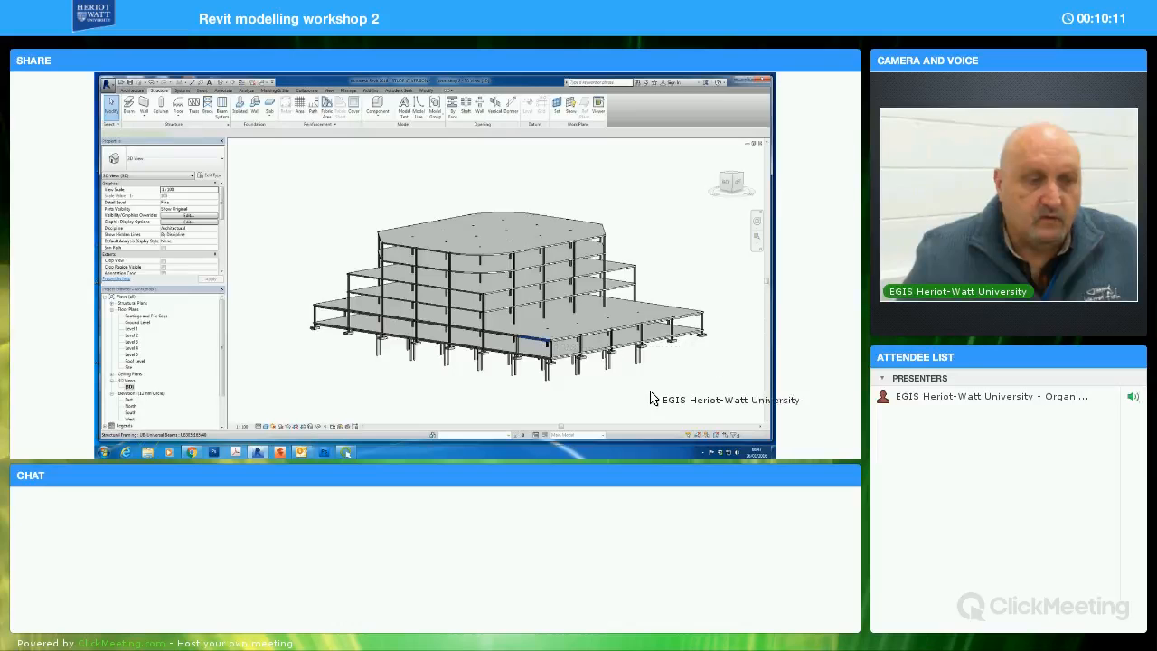
left_click(652, 399)
left_click(700, 397)
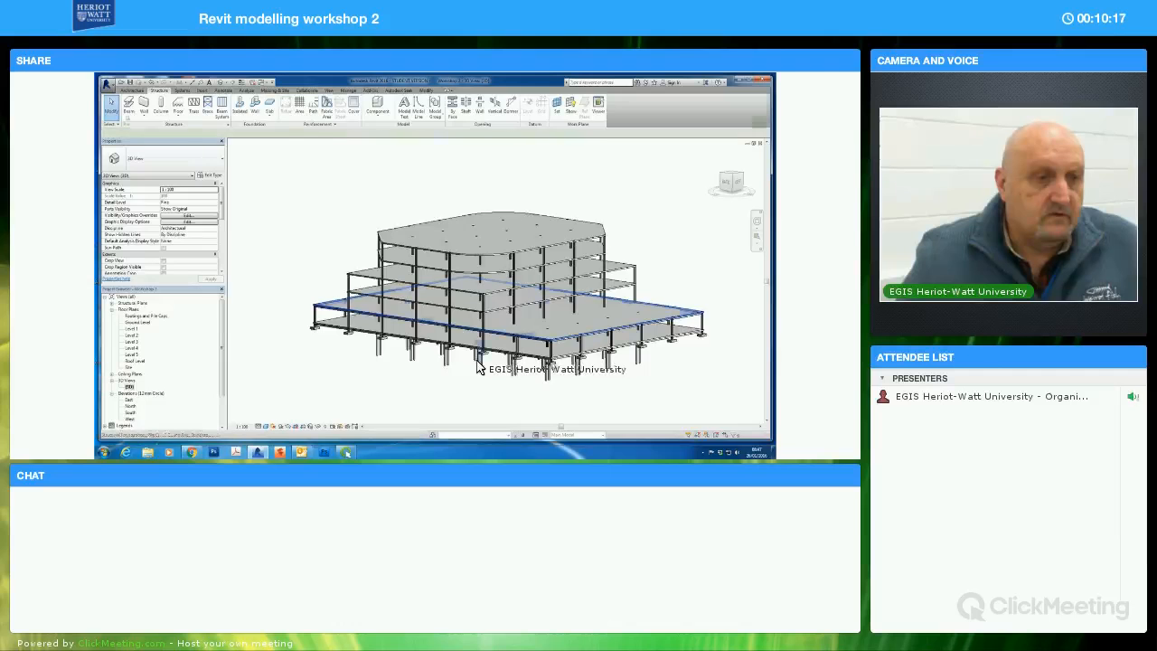
left_click(472, 360)
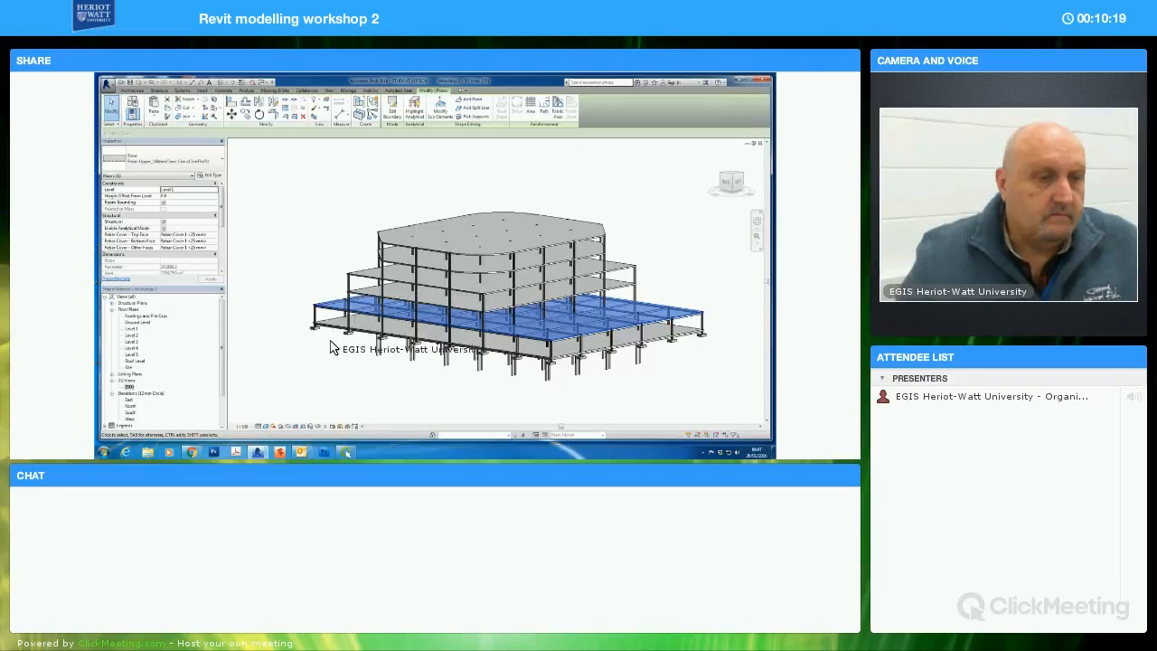
key("Escape")
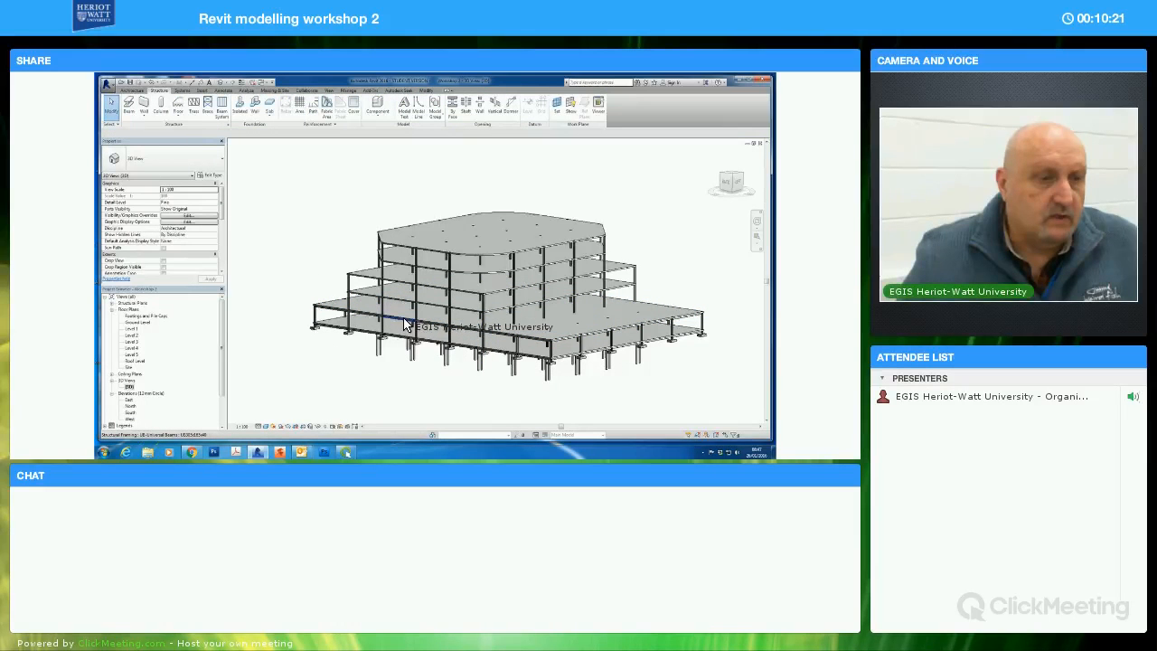
left_click(411, 347)
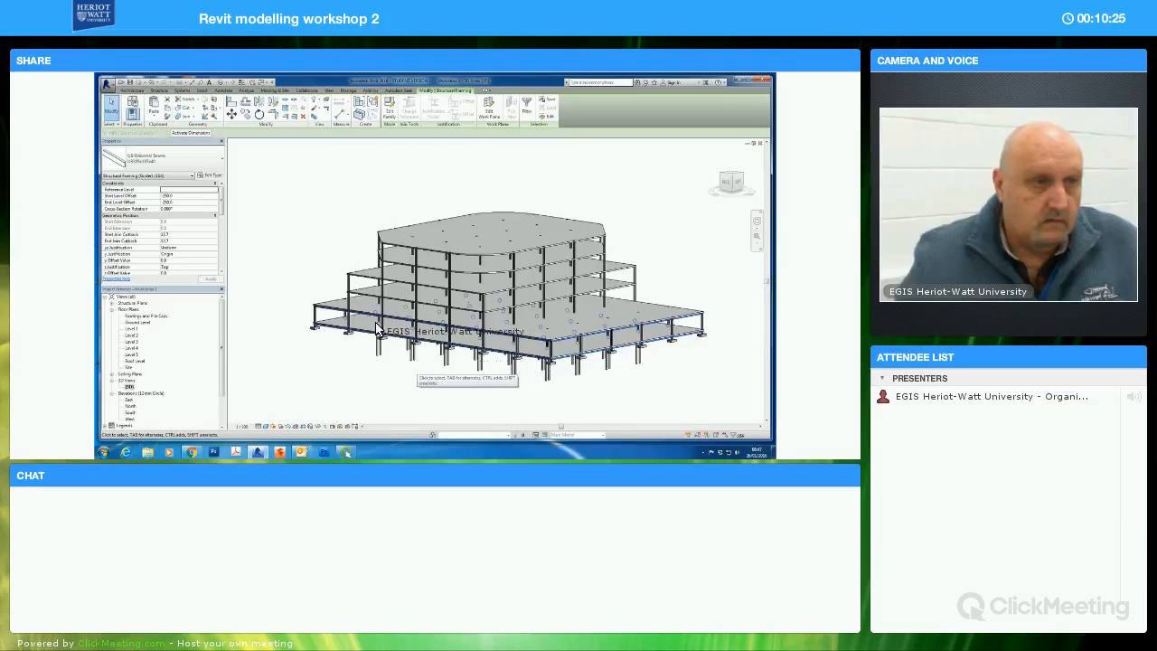
left_click(324, 252)
Paste the copied beams aligned to Level 2
left_click(426, 92)
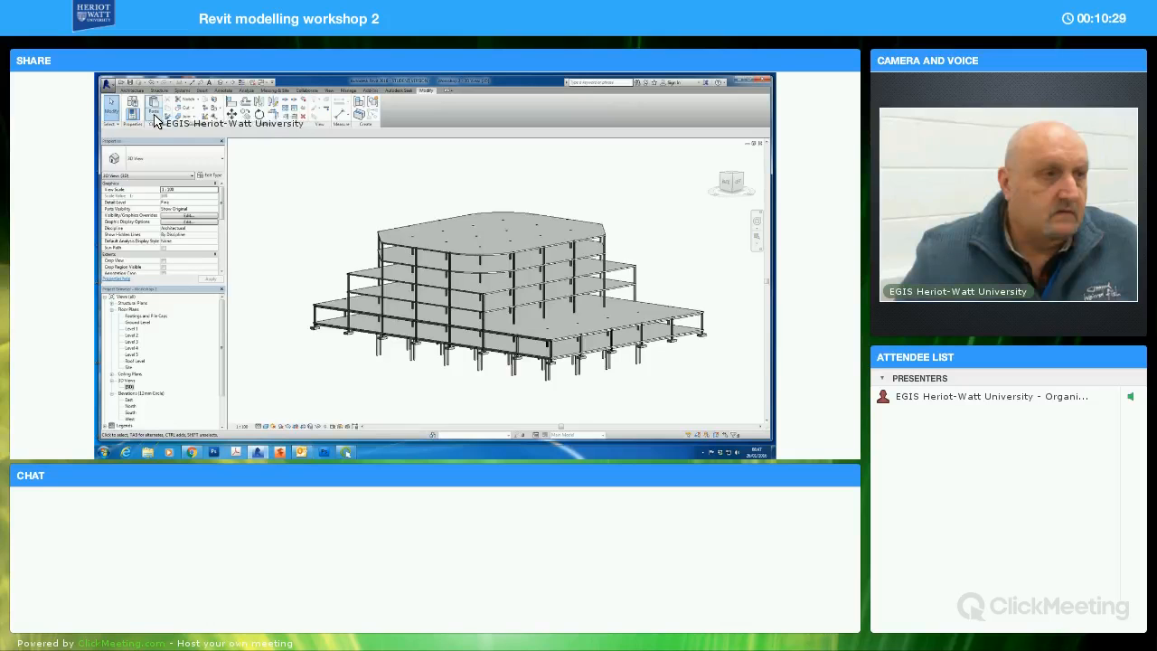
left_click(155, 120)
left_click(185, 146)
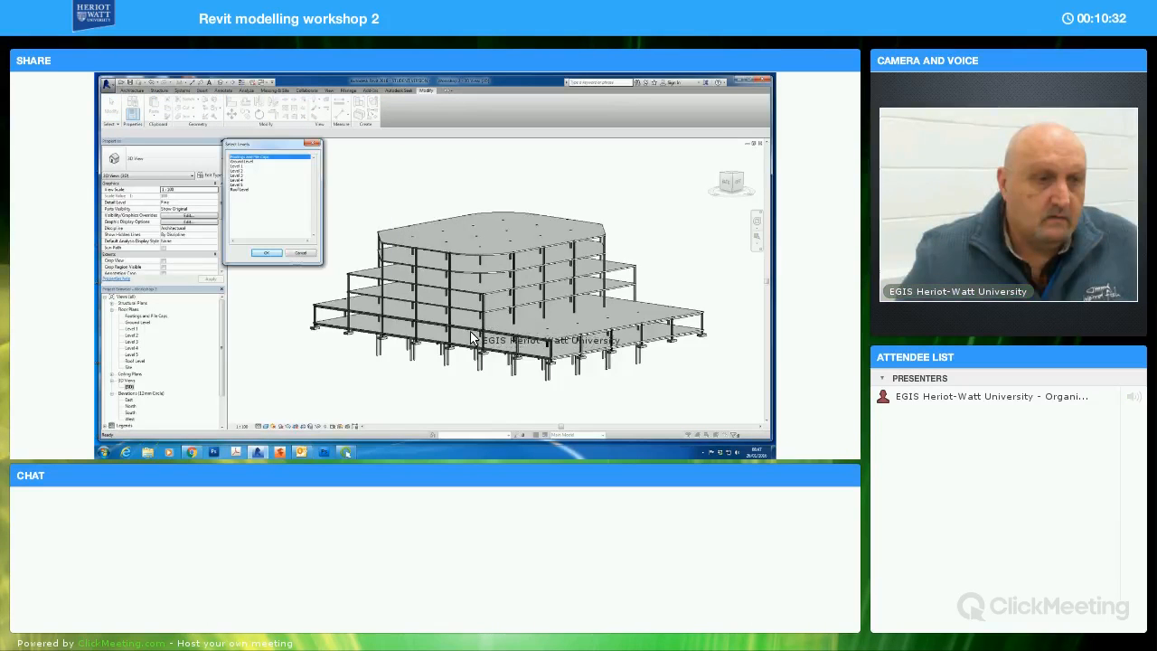
left_click(257, 170)
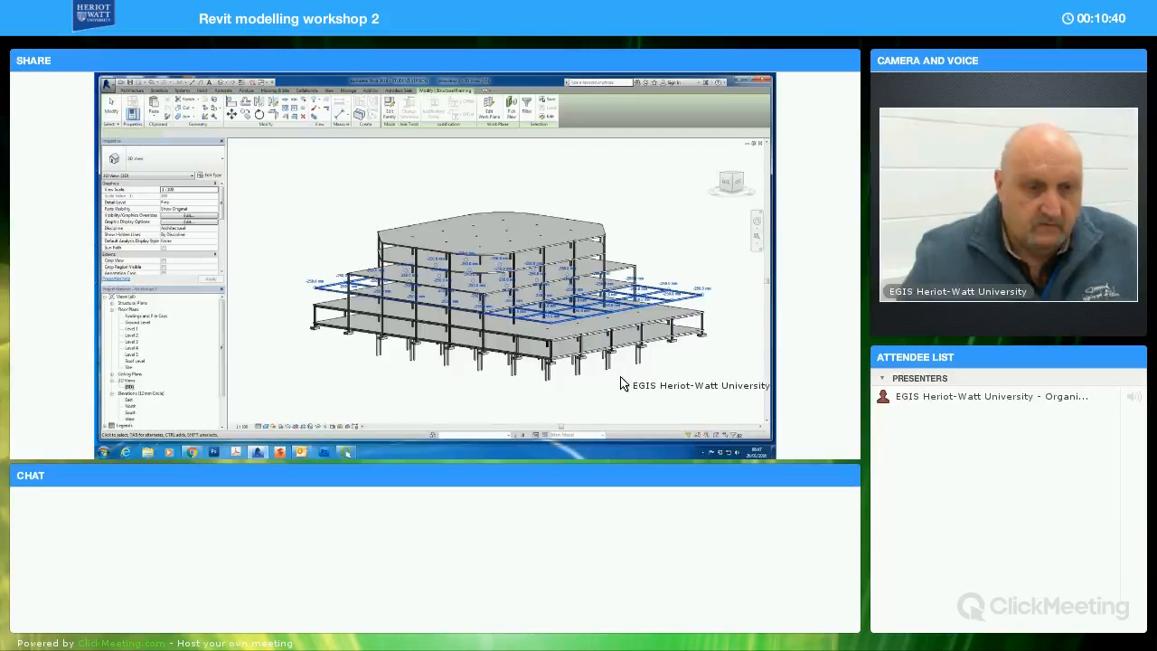
Delete the Level 2 beams that extend beyond the upper storeys' footprint at both ends of the building
middle_click_drag(645, 383, 680, 325, "shift")
key("Escape")
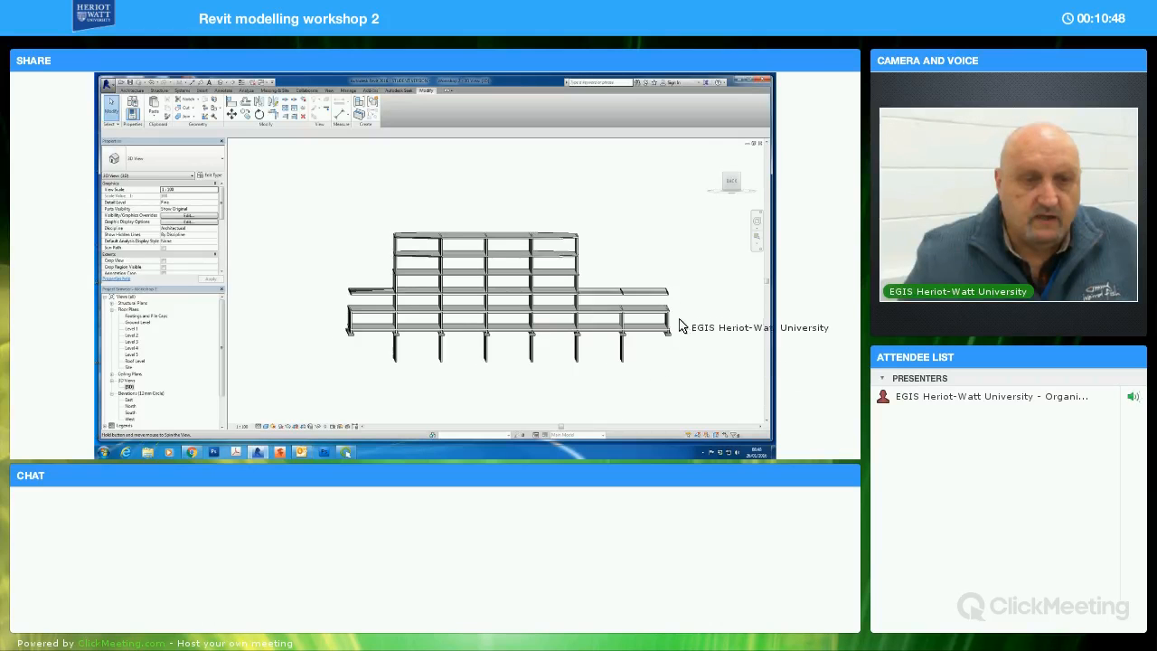
left_click(612, 291)
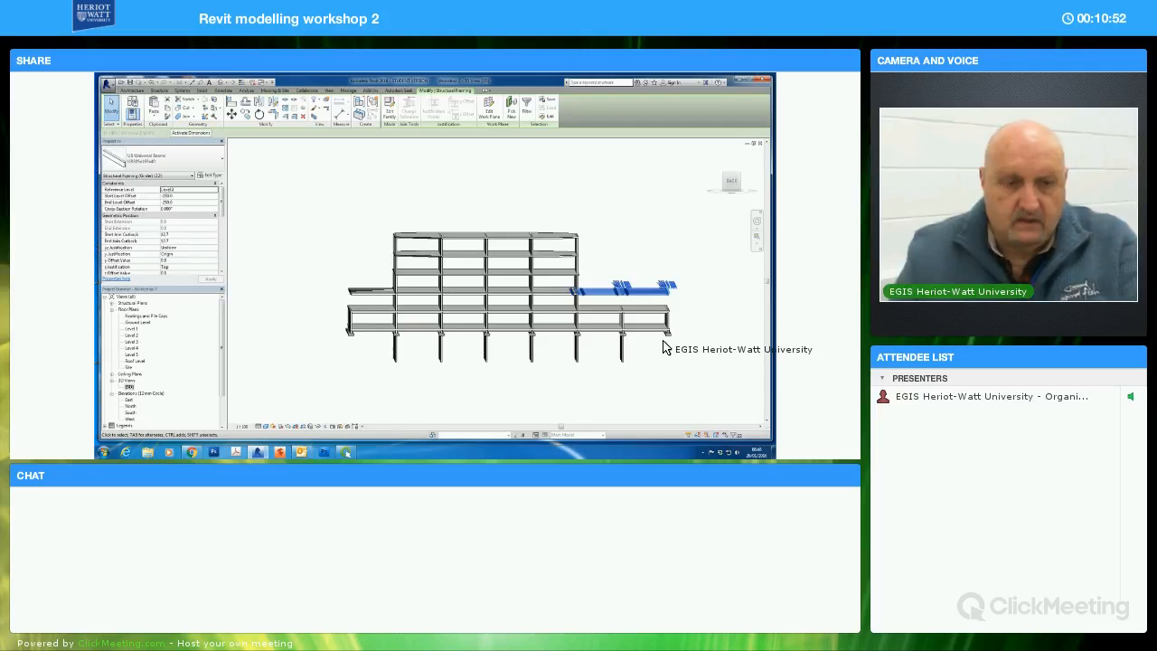
key("Delete")
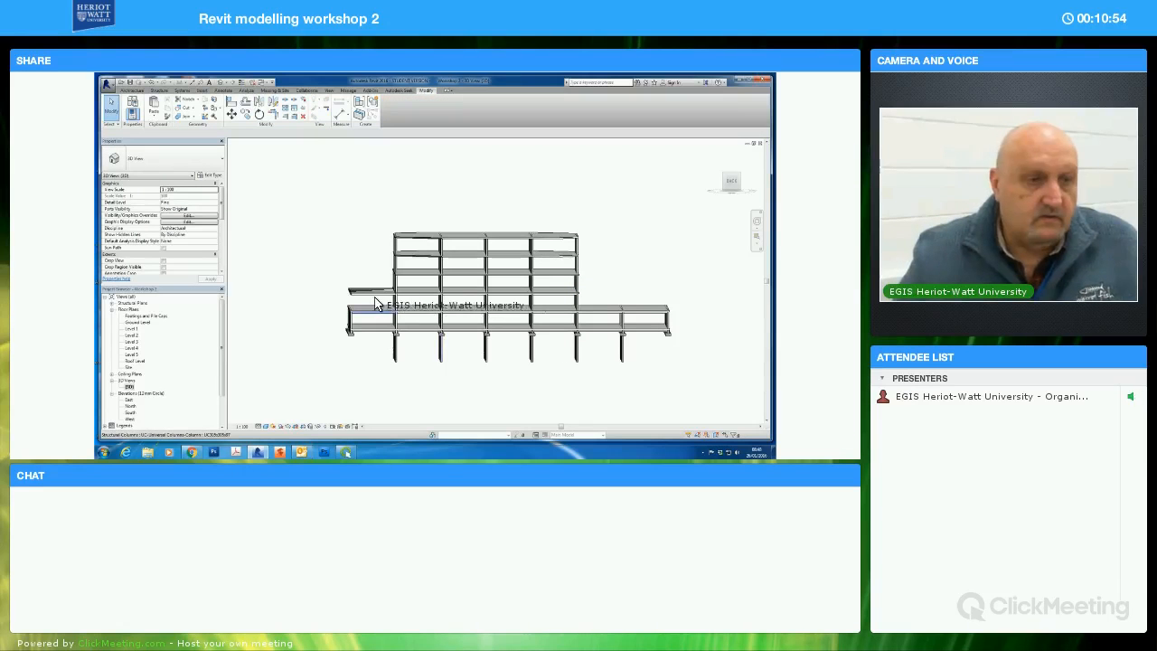
left_click(345, 289)
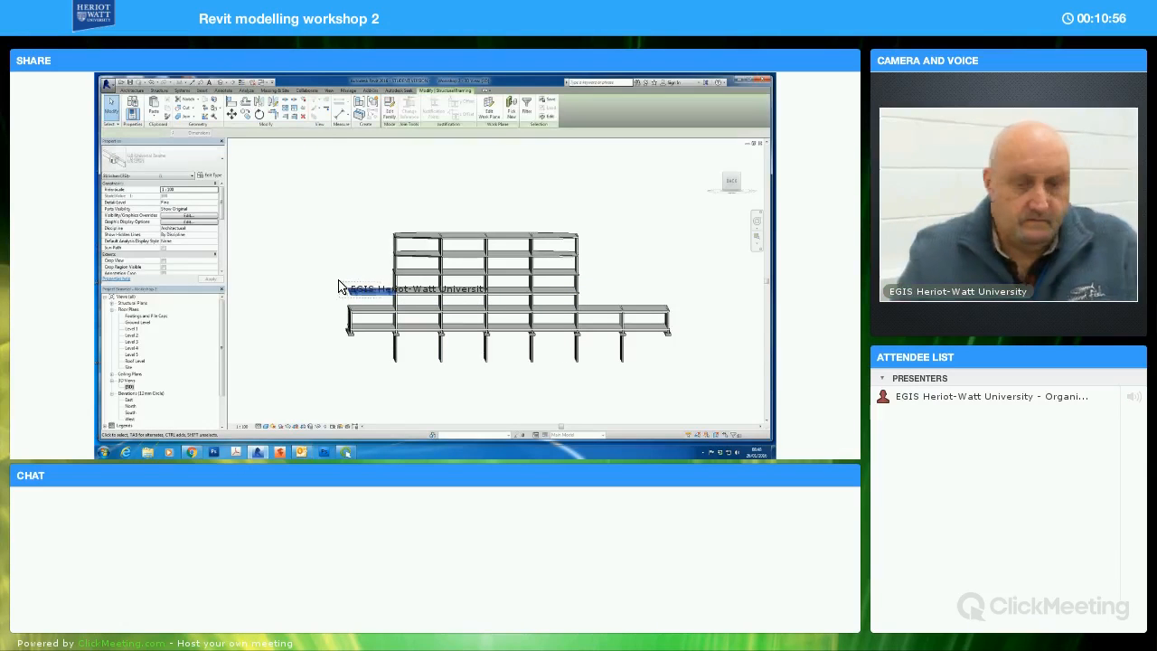
key("Delete")
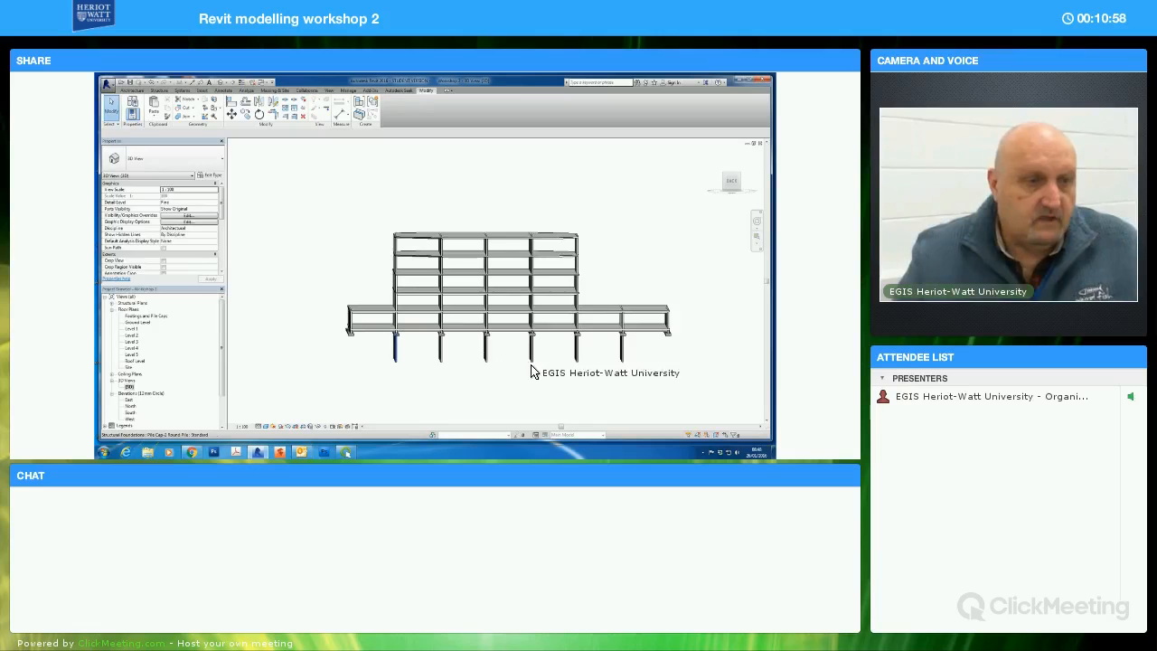
Select the remaining Level 2 frame and filter out the floors and structural columns, keeping only the structural framing girders
middle_click_drag(541, 362, 584, 335, "shift")
middle_click_drag(606, 285, 602, 295, "shift")
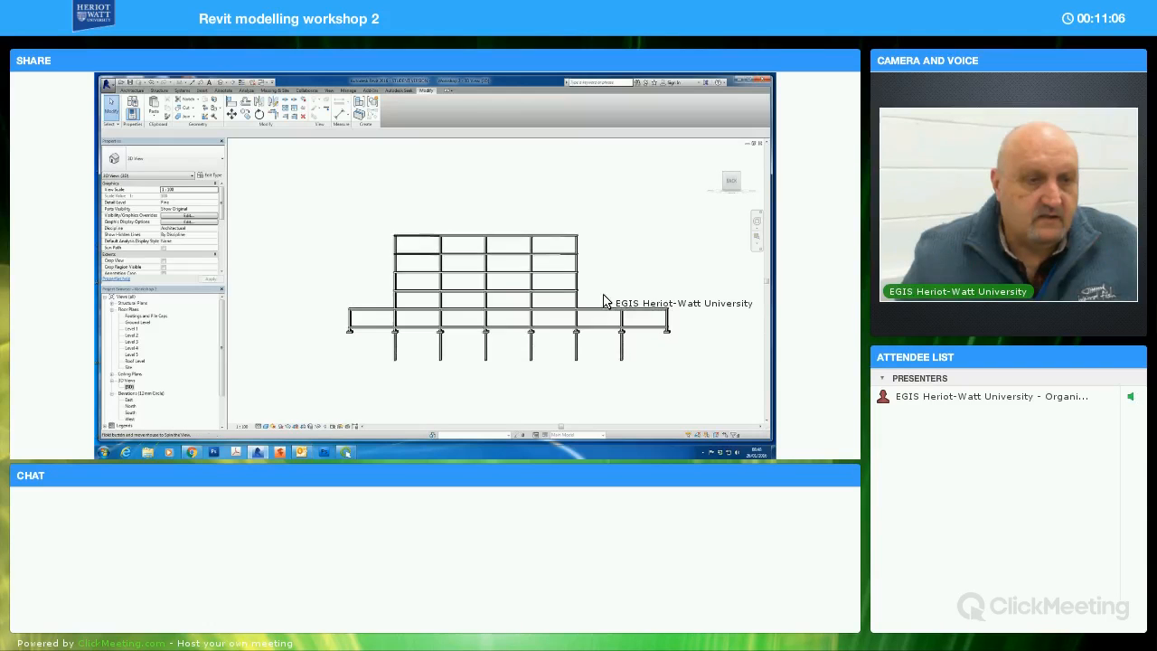
left_click_drag(420, 290, 378, 286)
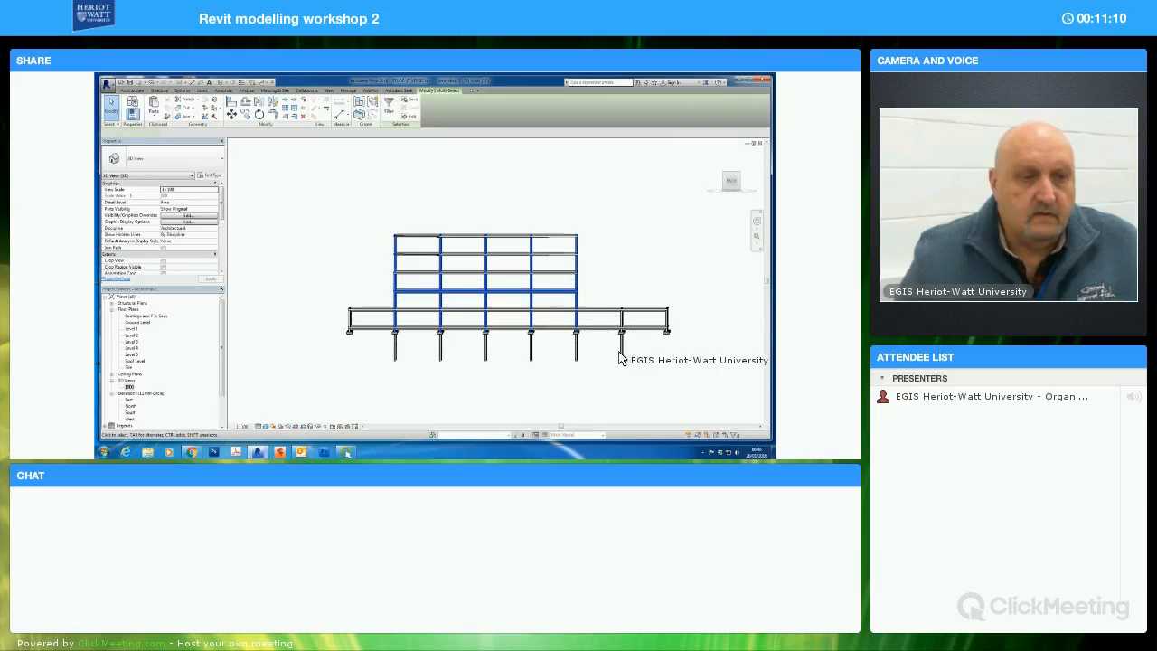
middle_click_drag(648, 383, 592, 307, "shift")
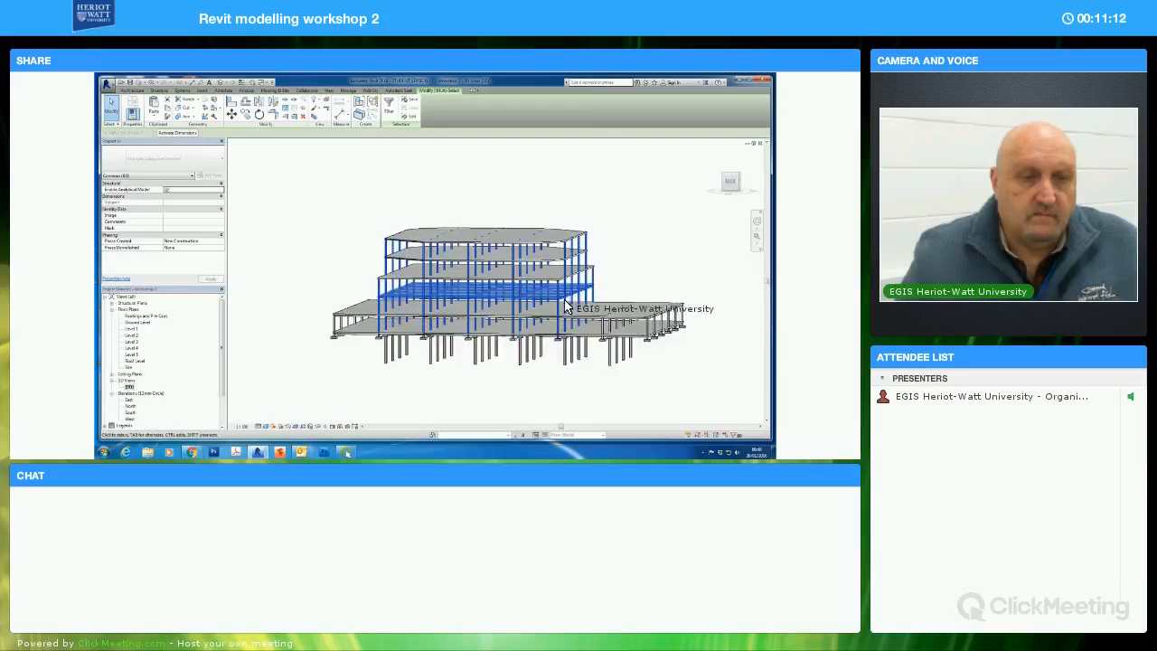
left_click(388, 105)
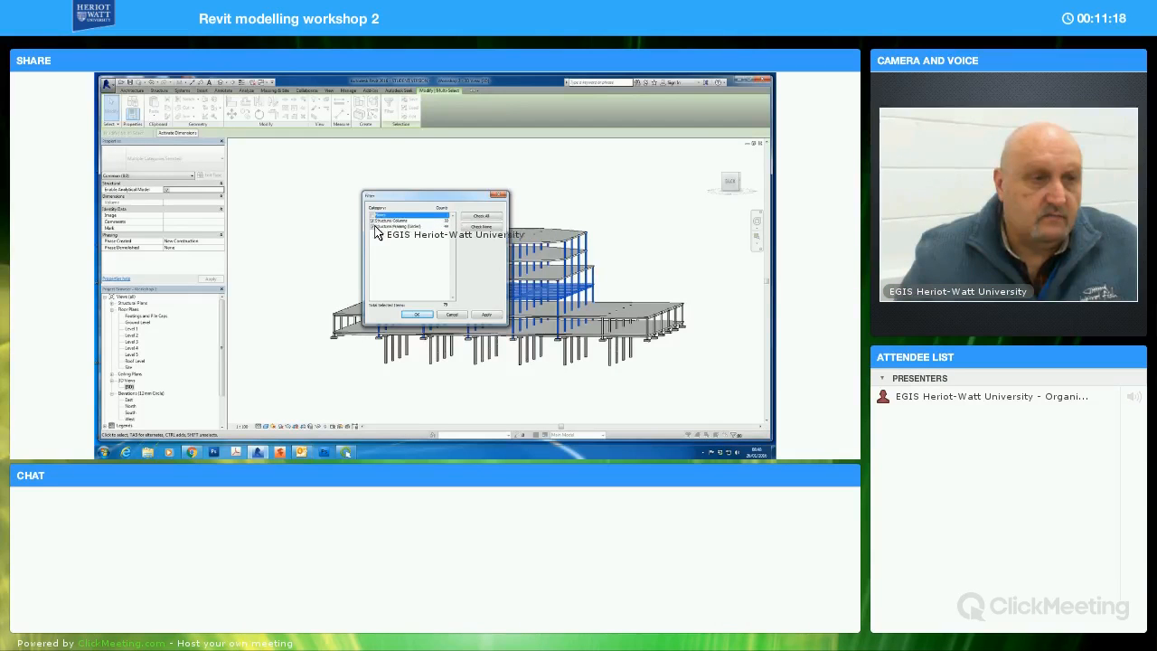
left_click(373, 221)
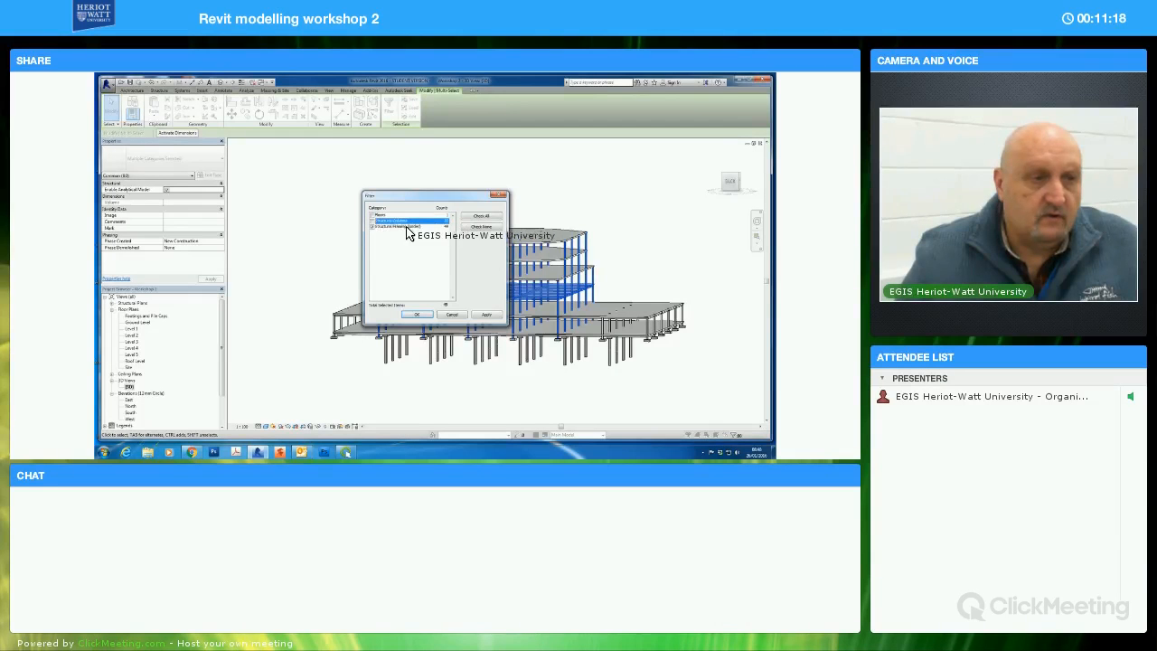
left_click(423, 315)
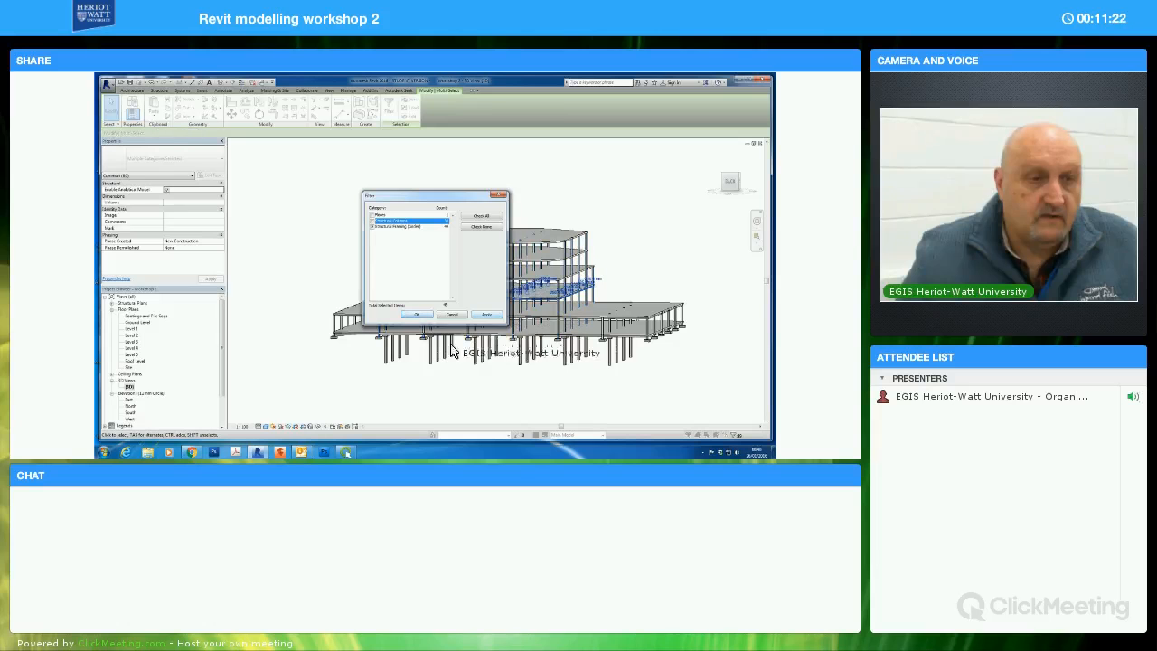
Copy the filtered Level 2 beams and paste them aligned to Level 3
left_click(153, 117)
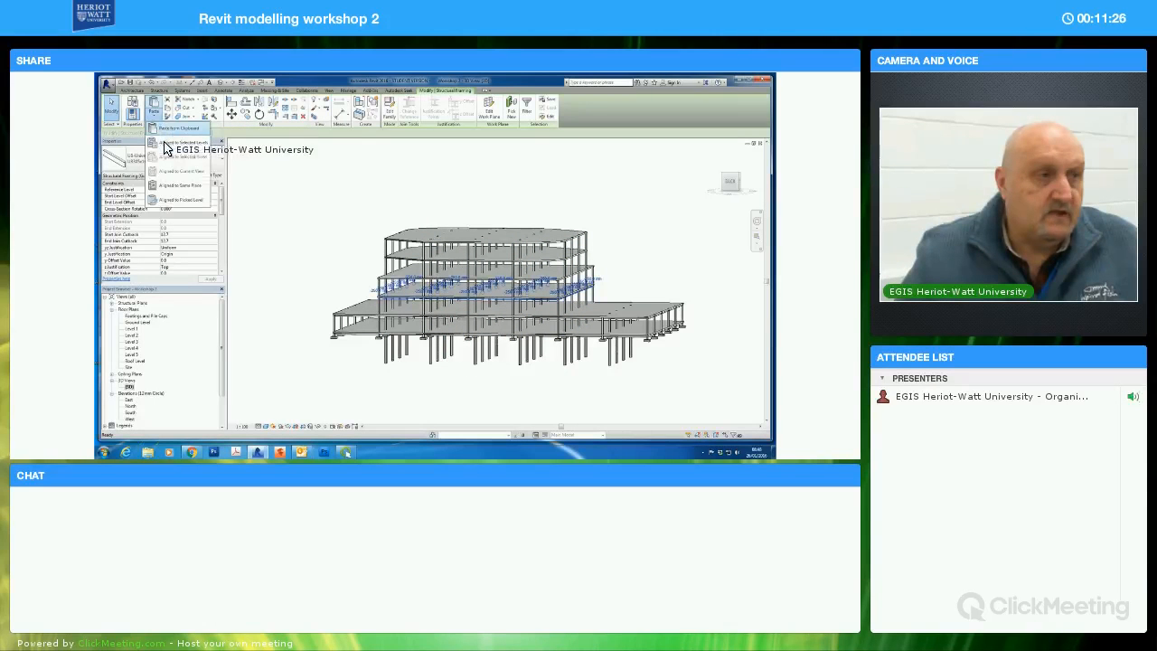
left_click(246, 179)
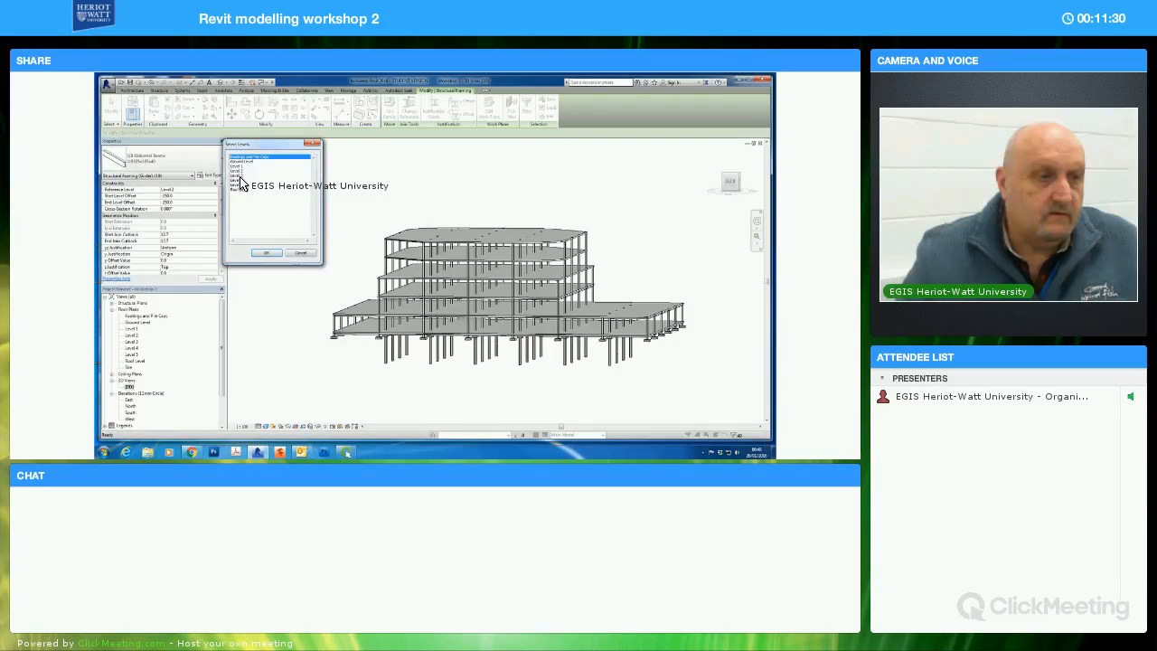
left_click(264, 253)
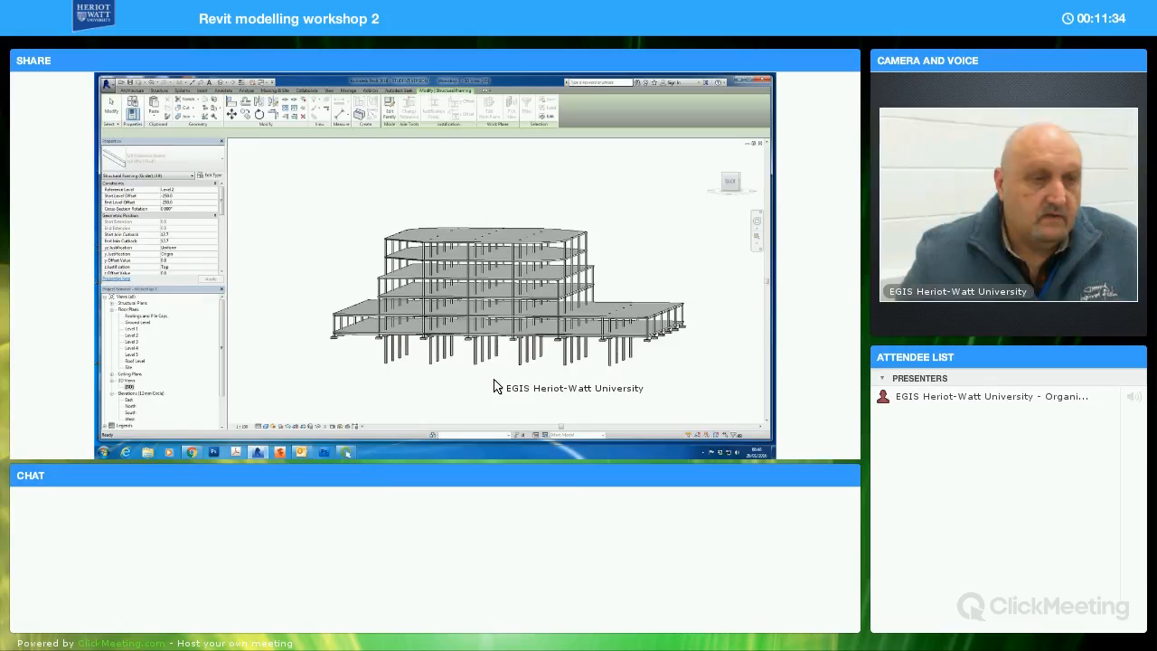
middle_click_drag(512, 363, 654, 317, "shift")
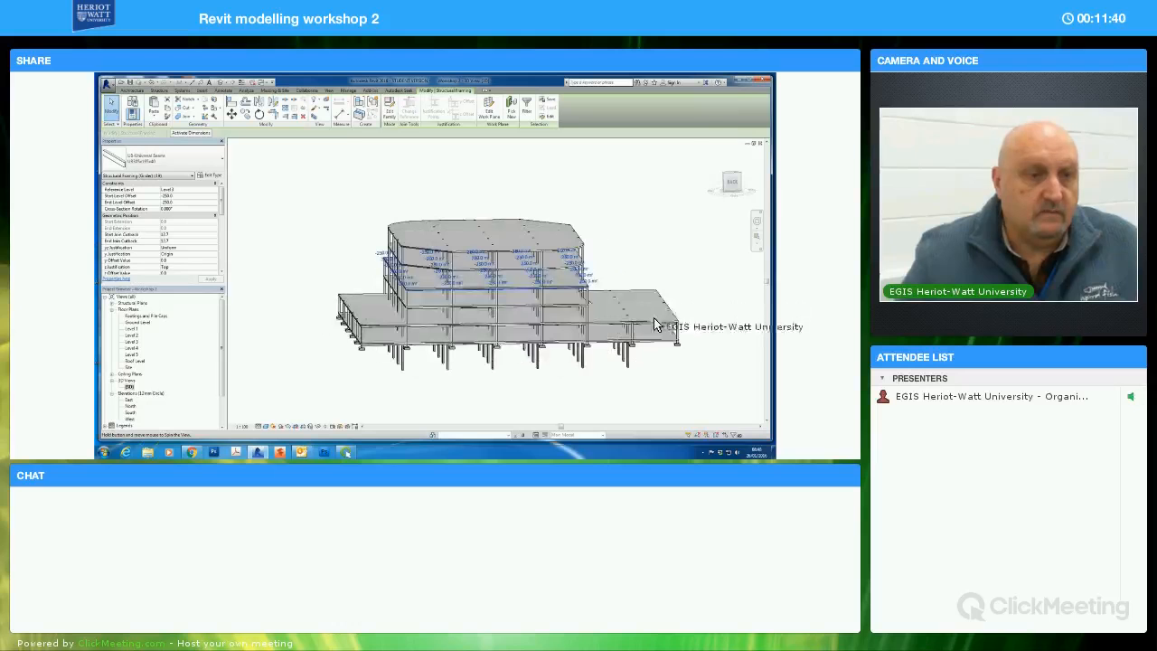
Paste the copied beams aligned to Level 4 and clear the selection
left_click(152, 118)
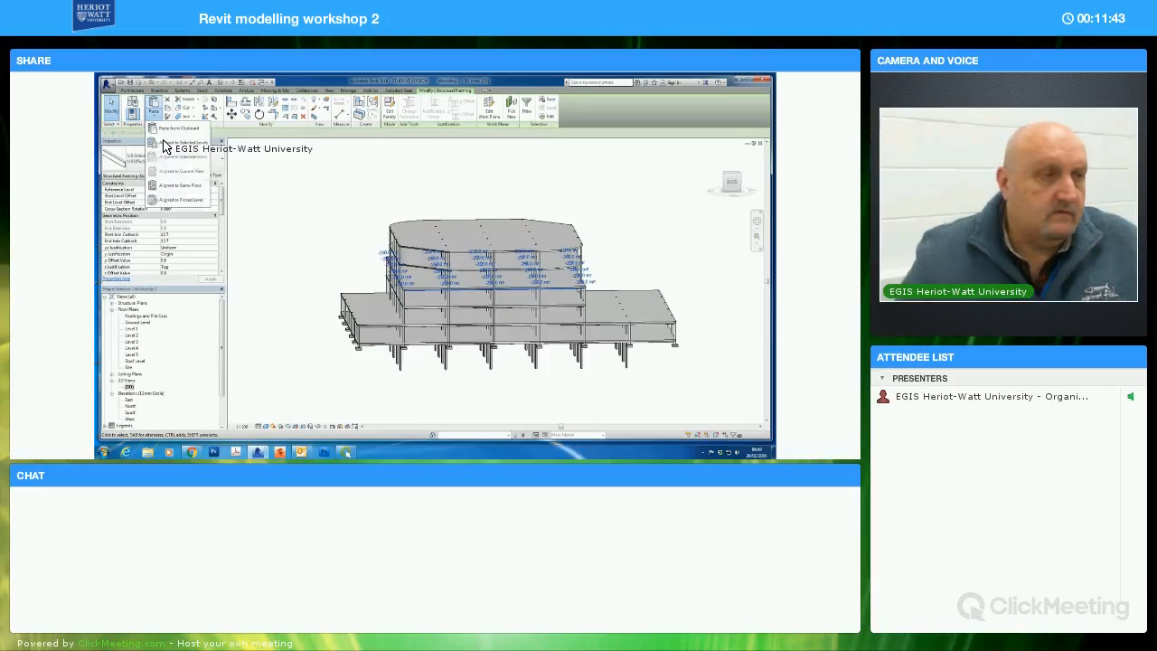
left_click(217, 181)
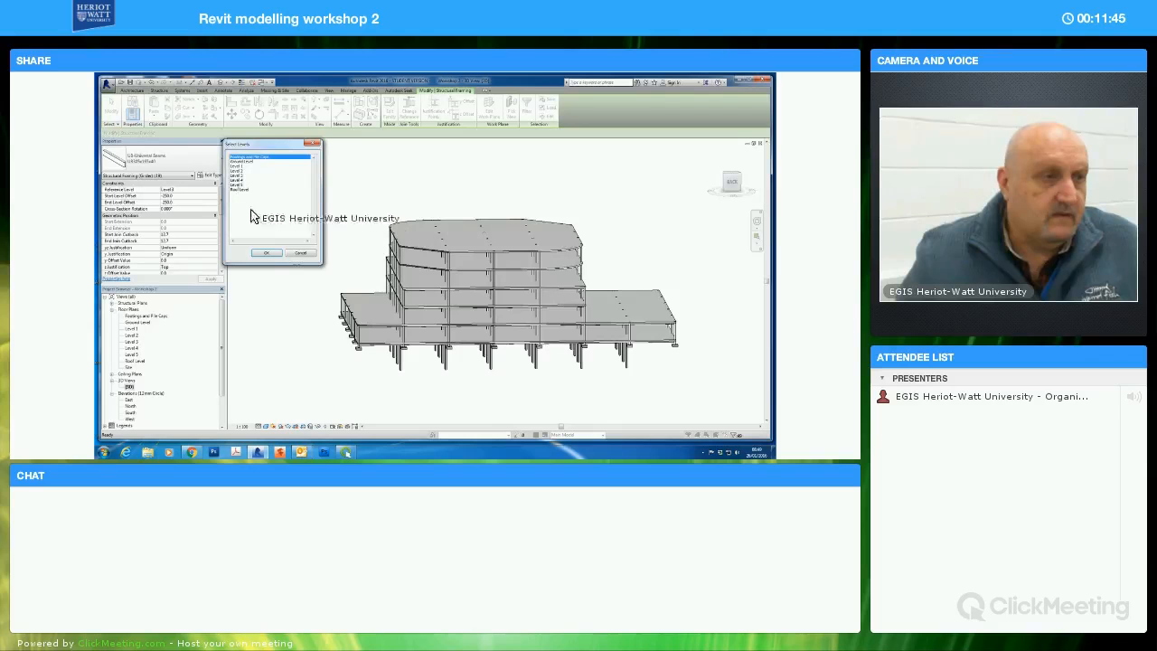
left_click(263, 253)
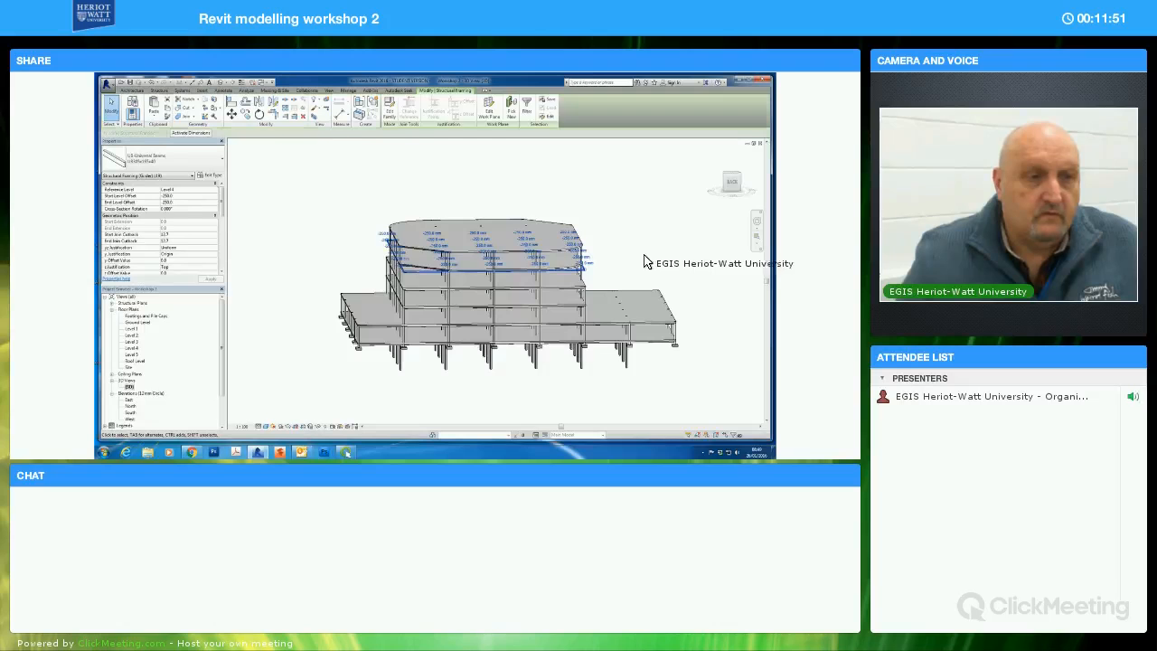
left_click(644, 262)
Check the Level 4 and Level 3 plans, and delete the Level 4 beams projecting past one chamfered and one rounded slab corner in 3D
middle_click_drag(621, 272, 577, 293, "shift")
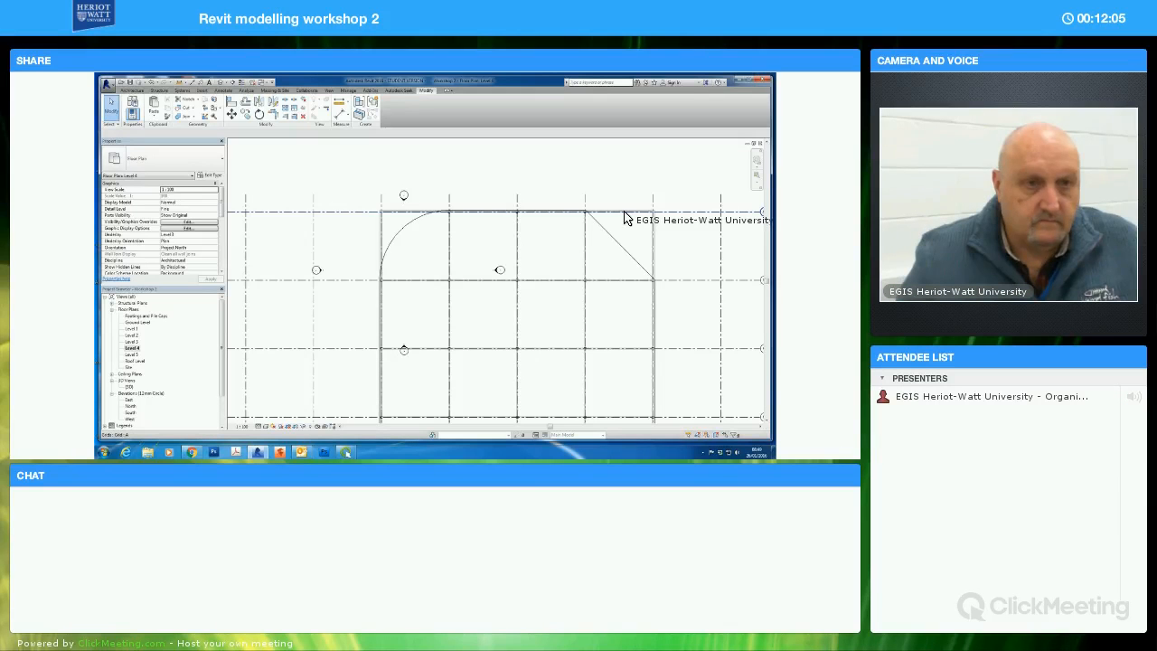
double_click(130, 340)
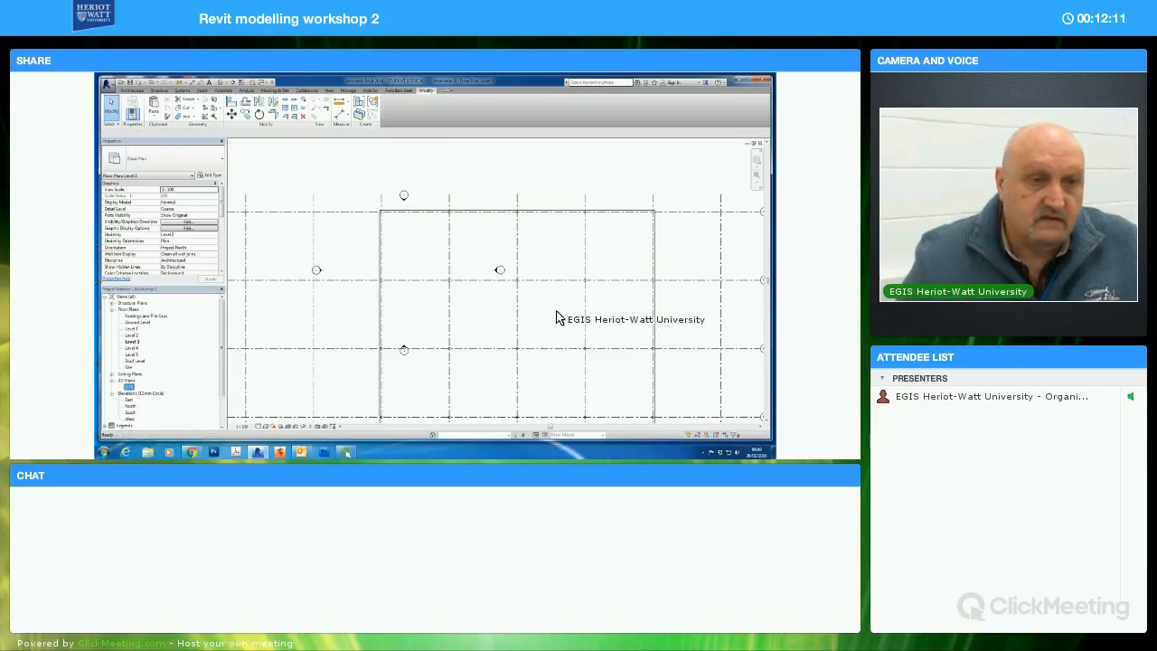
middle_click_drag(648, 260, 629, 275, "shift")
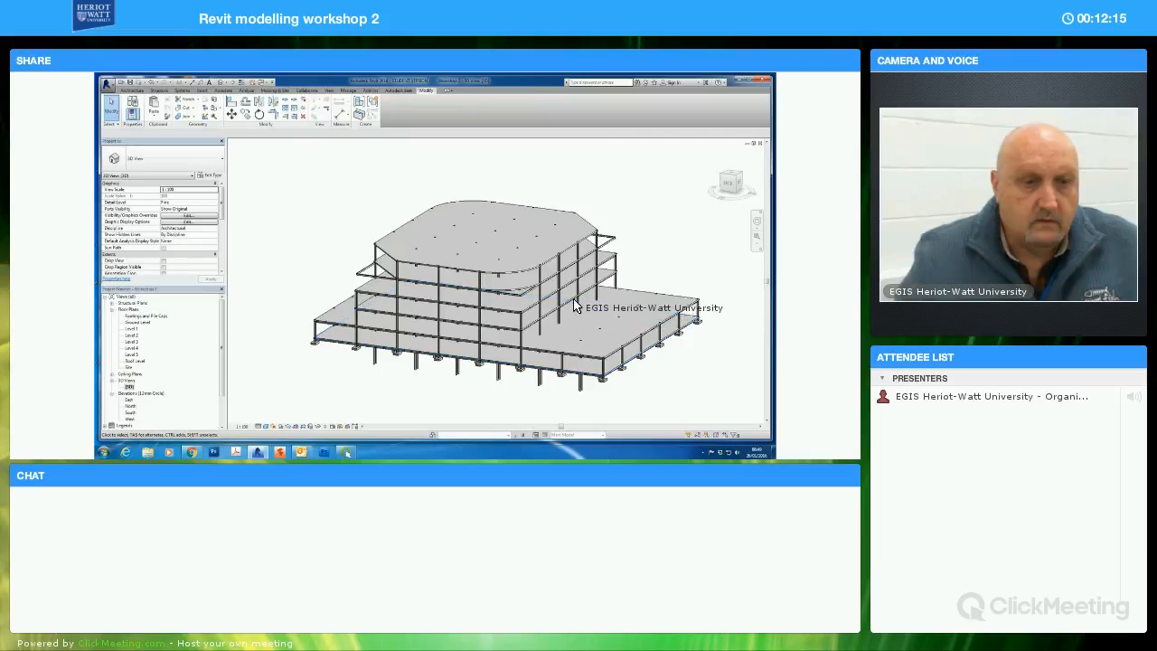
left_click(610, 240)
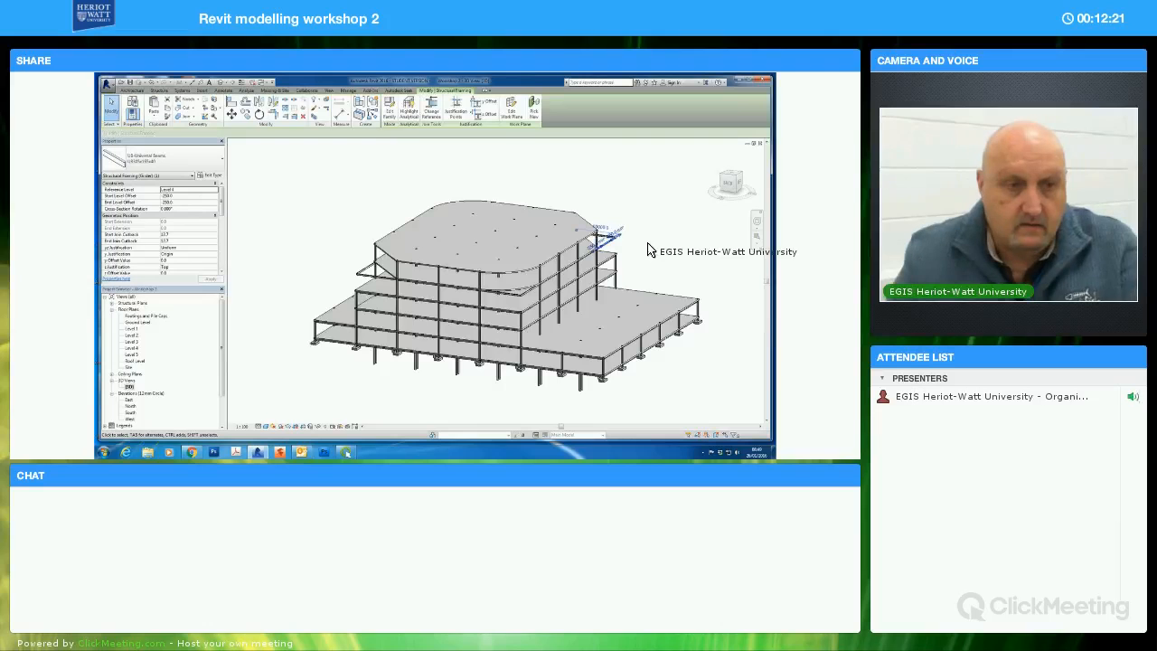
key("Delete")
left_click(607, 237)
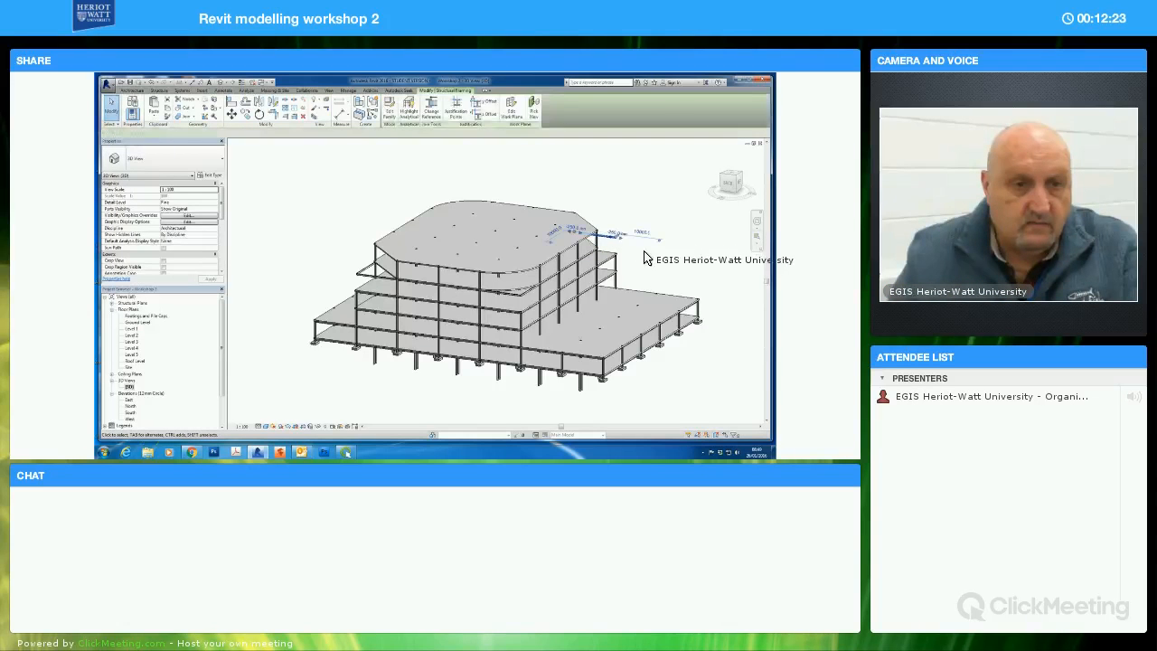
key("Delete")
left_click(536, 303)
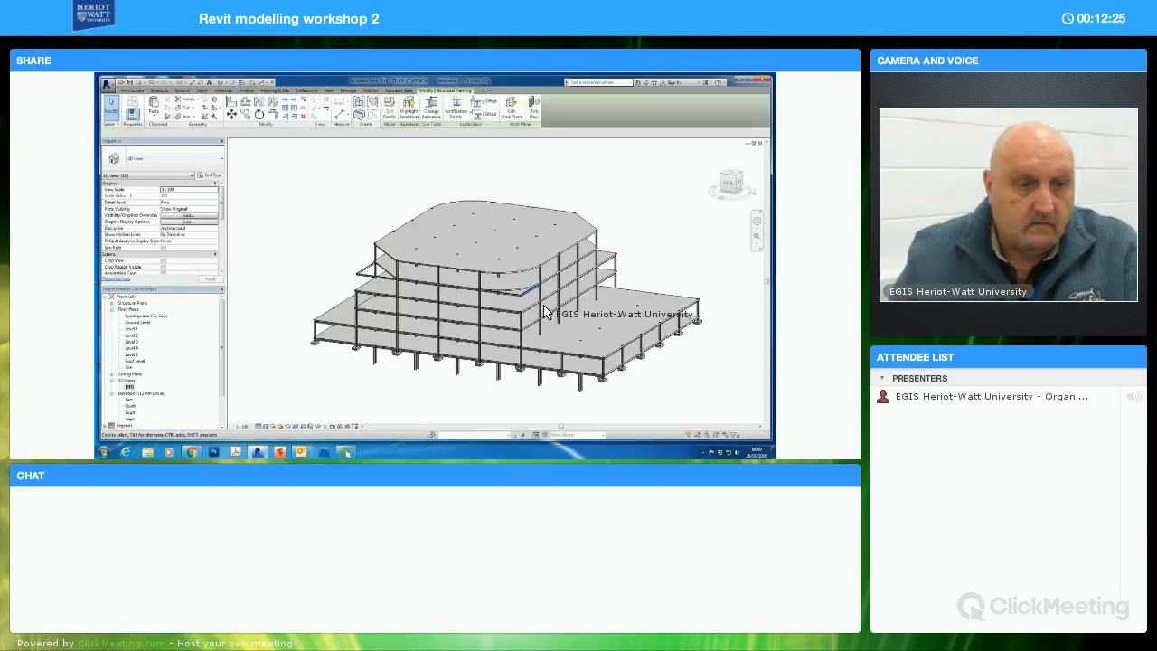
key("Delete")
left_click(503, 309)
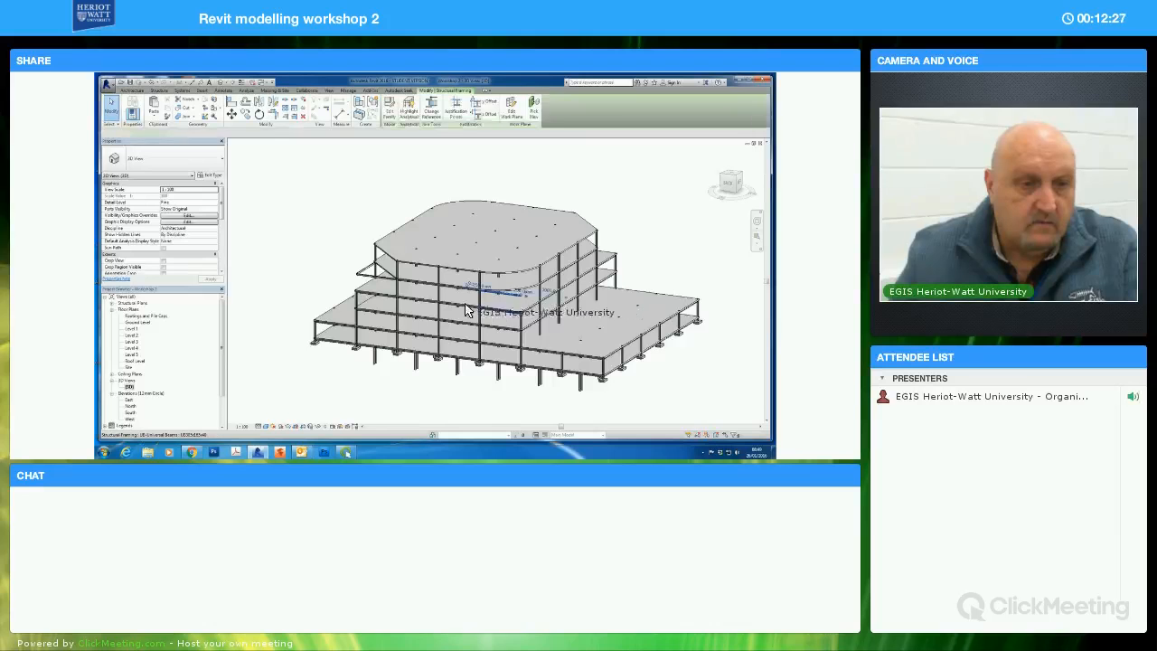
key("Delete")
Delete the Level 4 beams projecting past the slab's other chamfered corner and other rounded corner
left_click(363, 286)
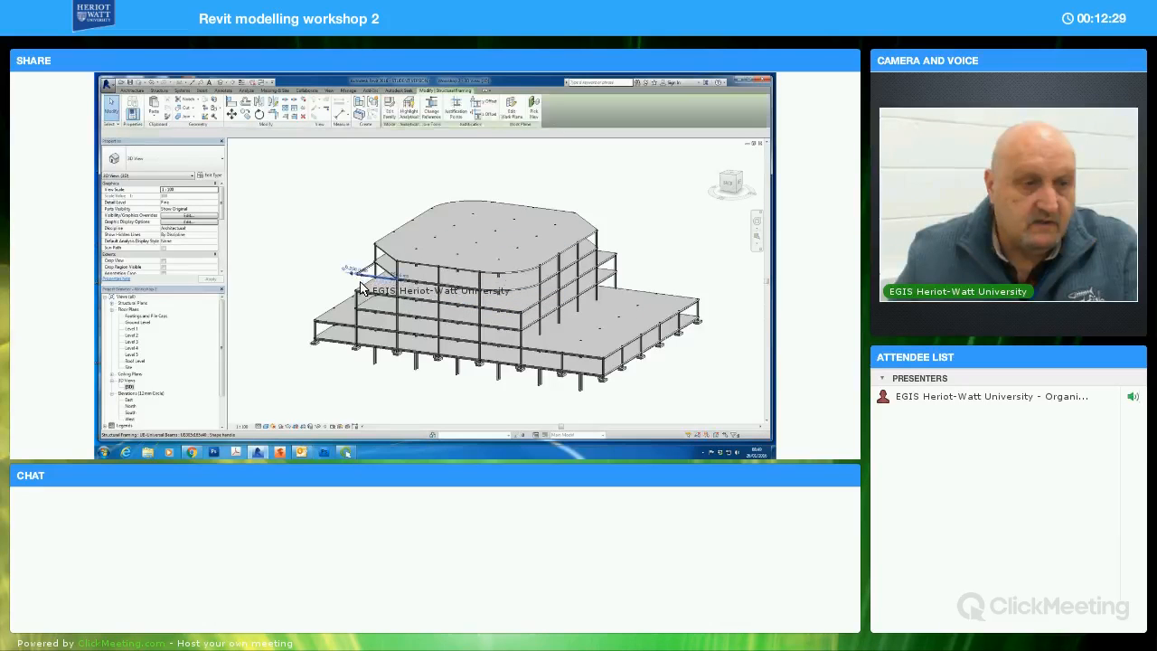
key("Delete")
left_click(379, 274)
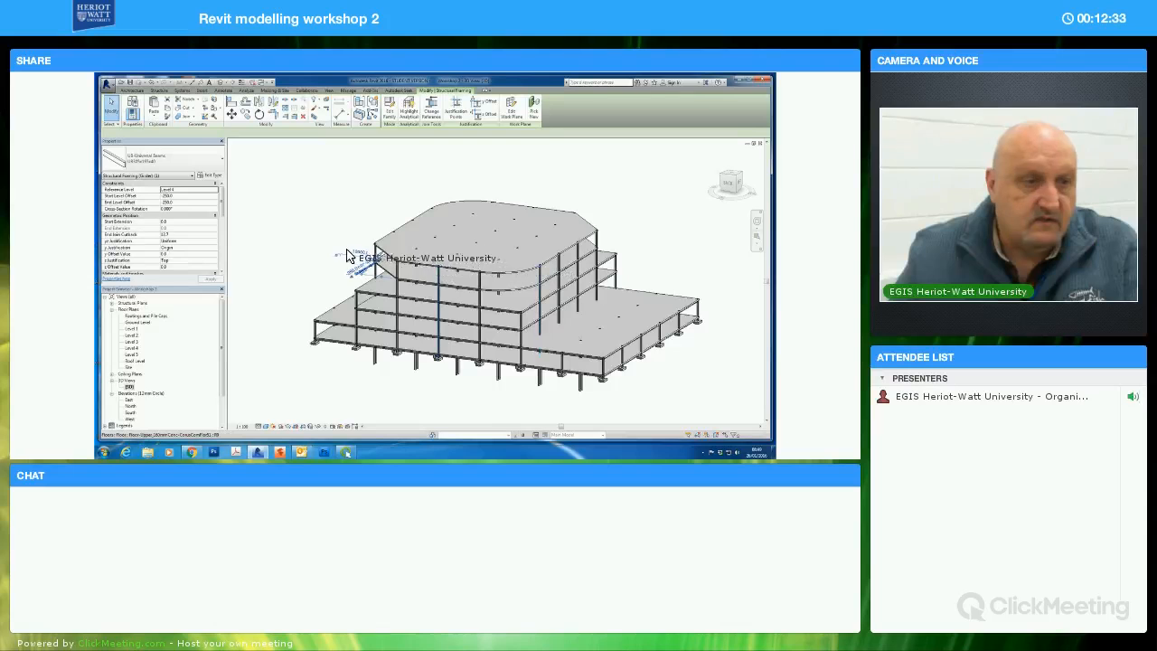
key("Delete")
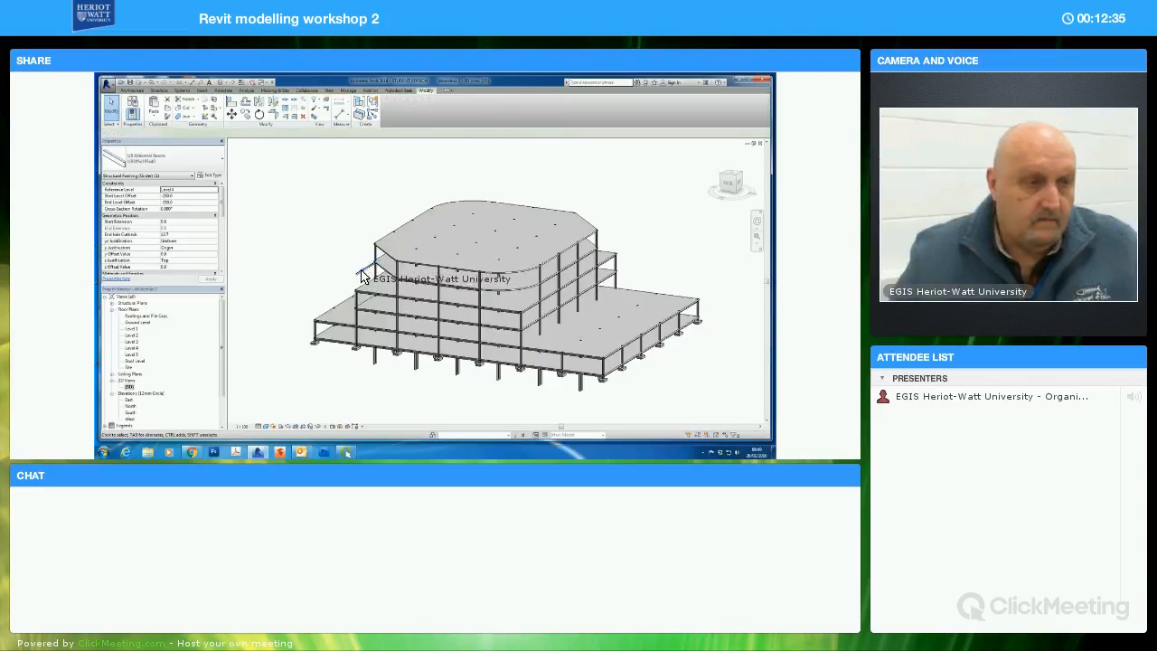
left_click(334, 257)
key("Delete")
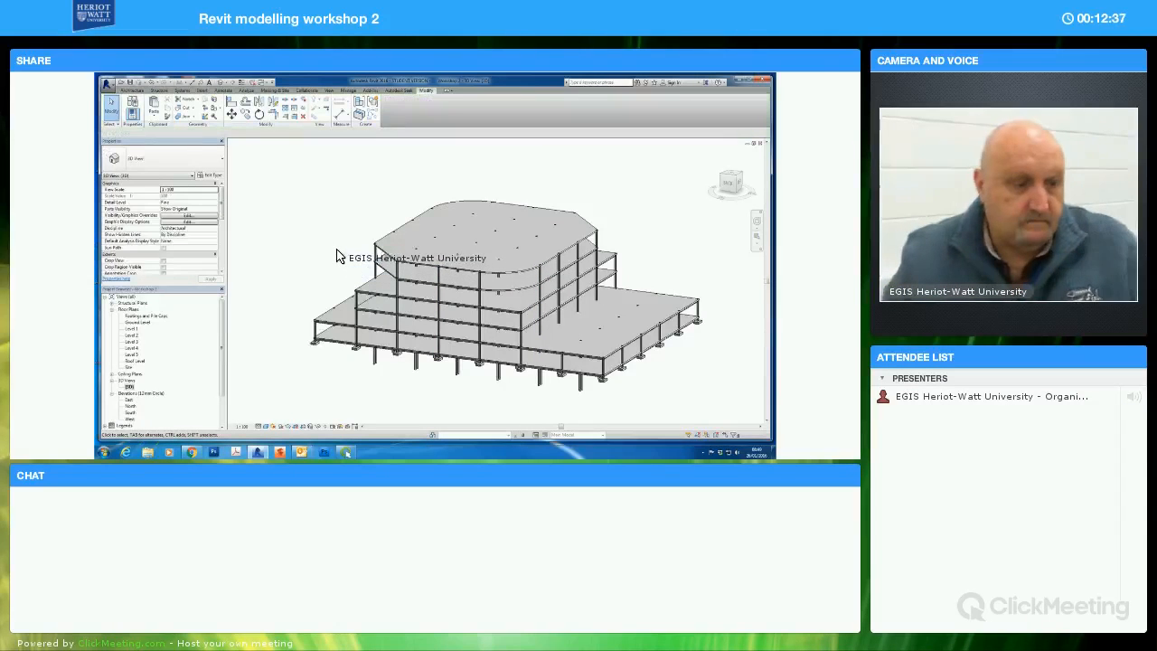
middle_click_drag(395, 268, 325, 254, "shift")
left_click(306, 244)
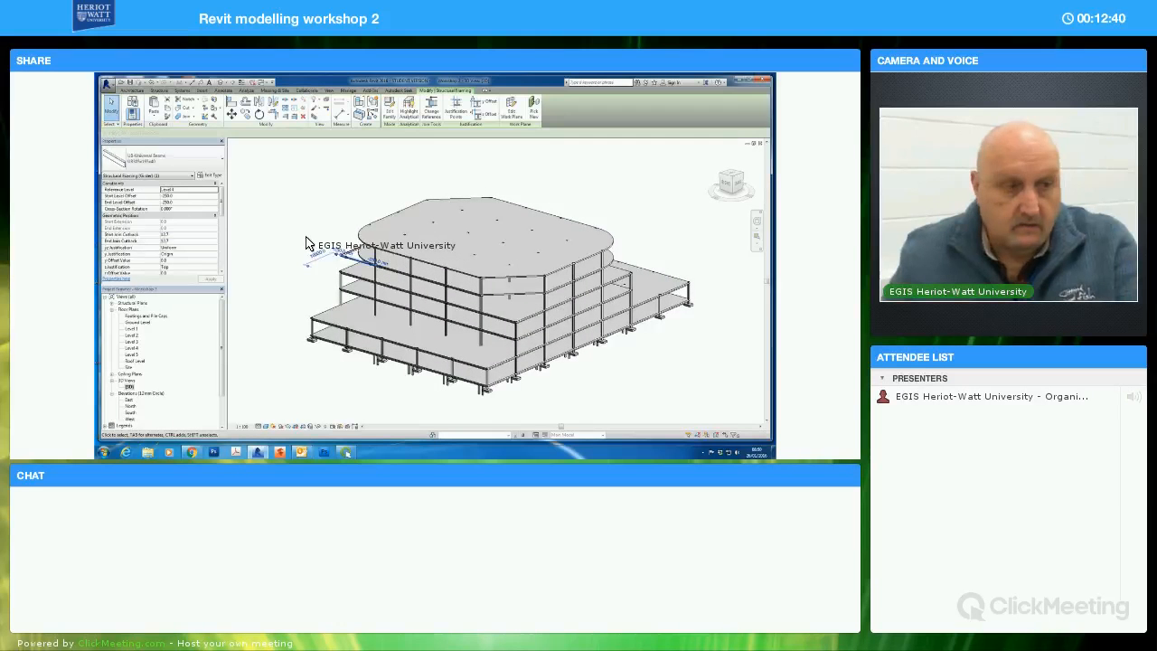
key("Delete")
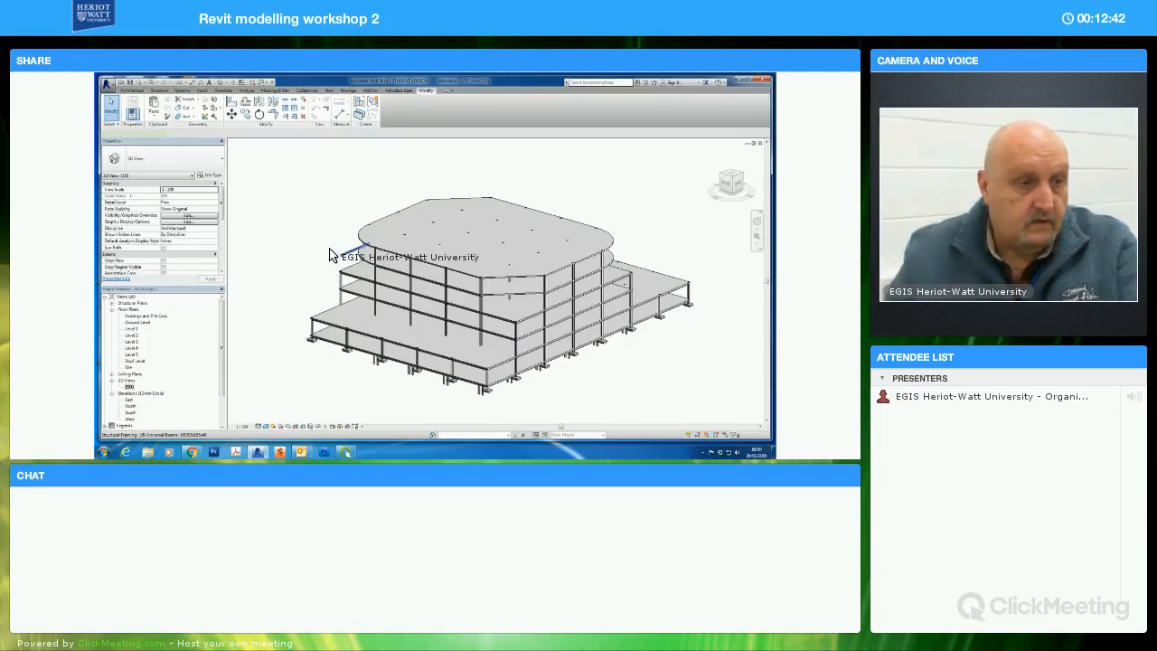
middle_click_drag(365, 261, 281, 308, "shift")
Open the Level 4 floor plan and temporarily hide the floor slab
double_click(132, 348)
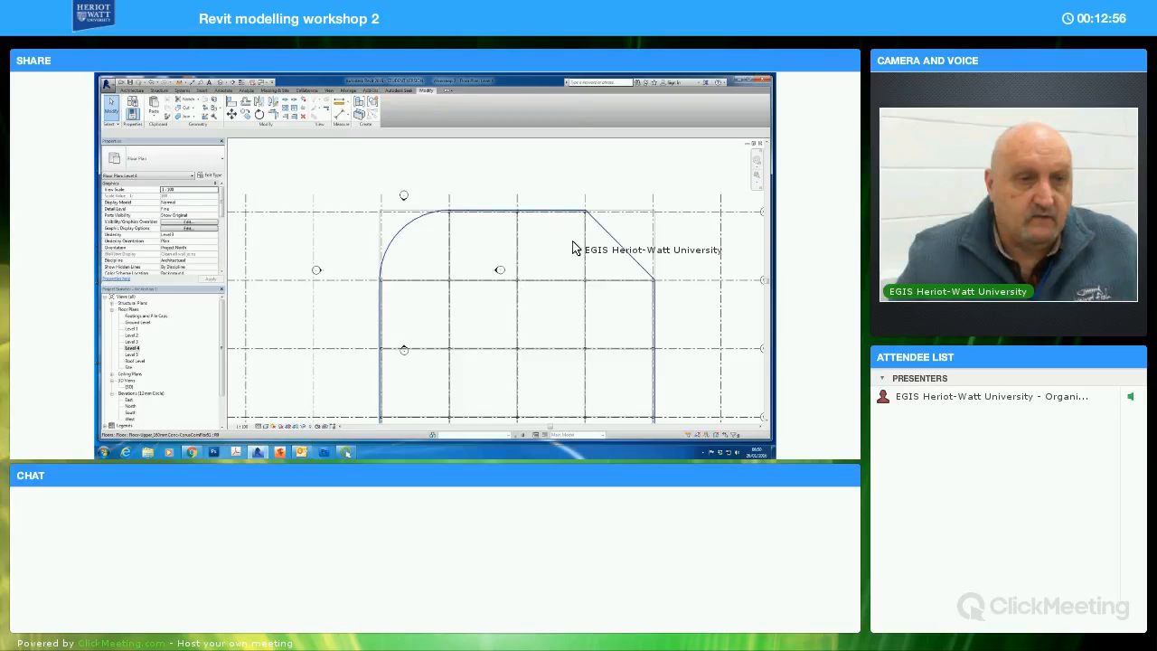
left_click(573, 247)
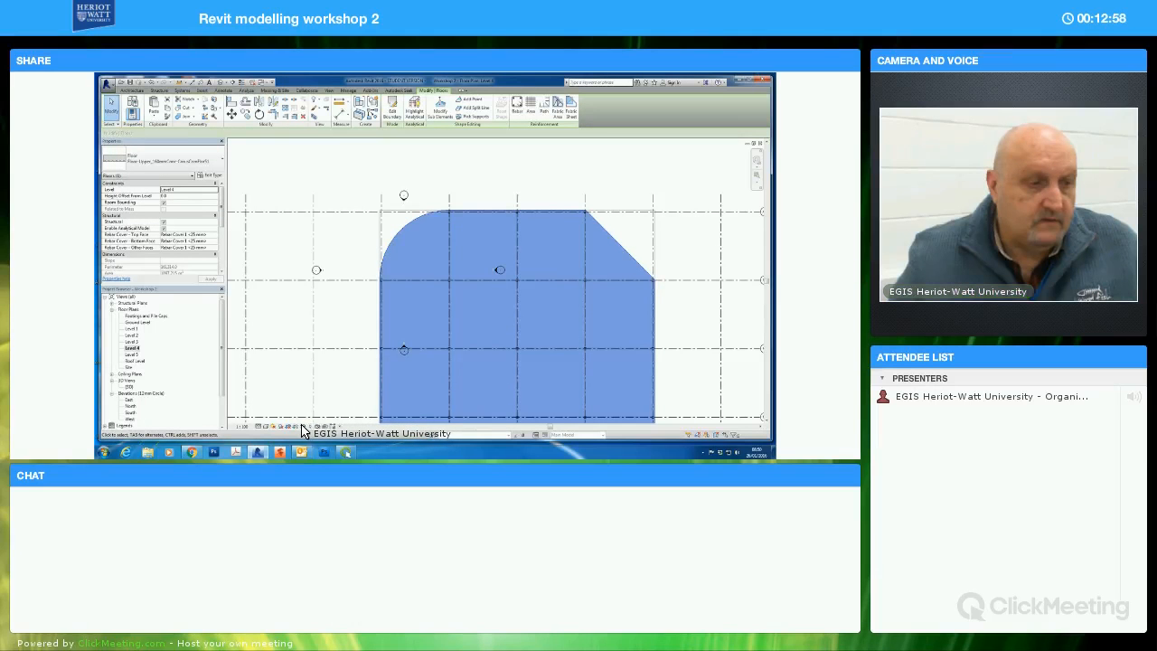
left_click(309, 425)
left_click(326, 403)
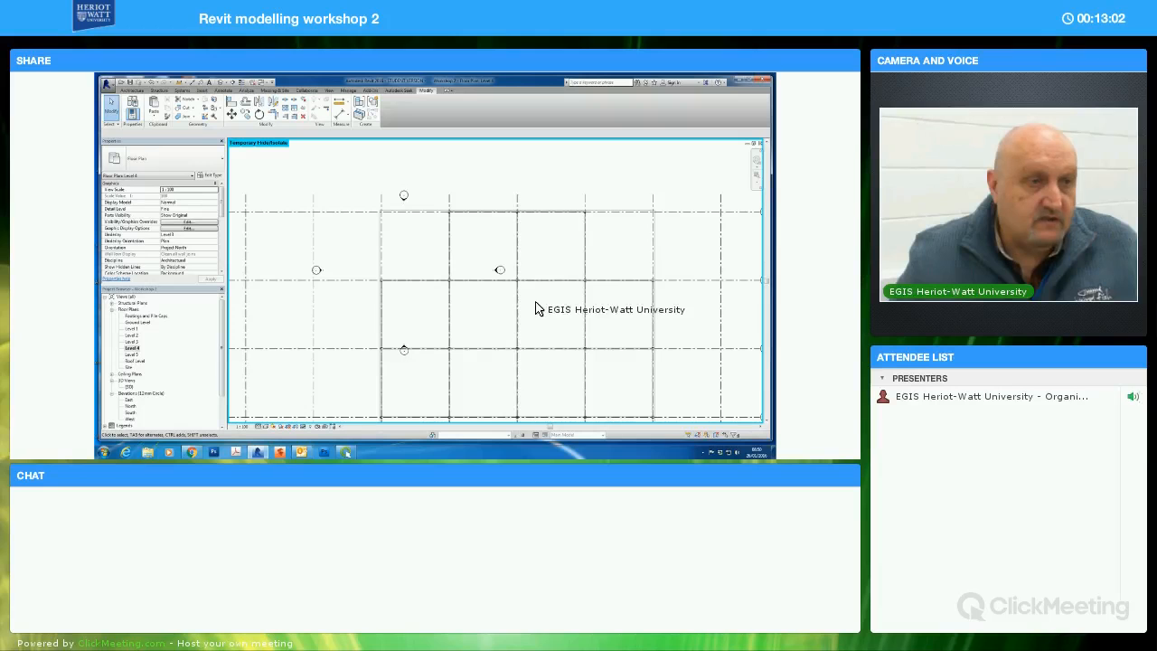
middle_click_drag(546, 283, 559, 249)
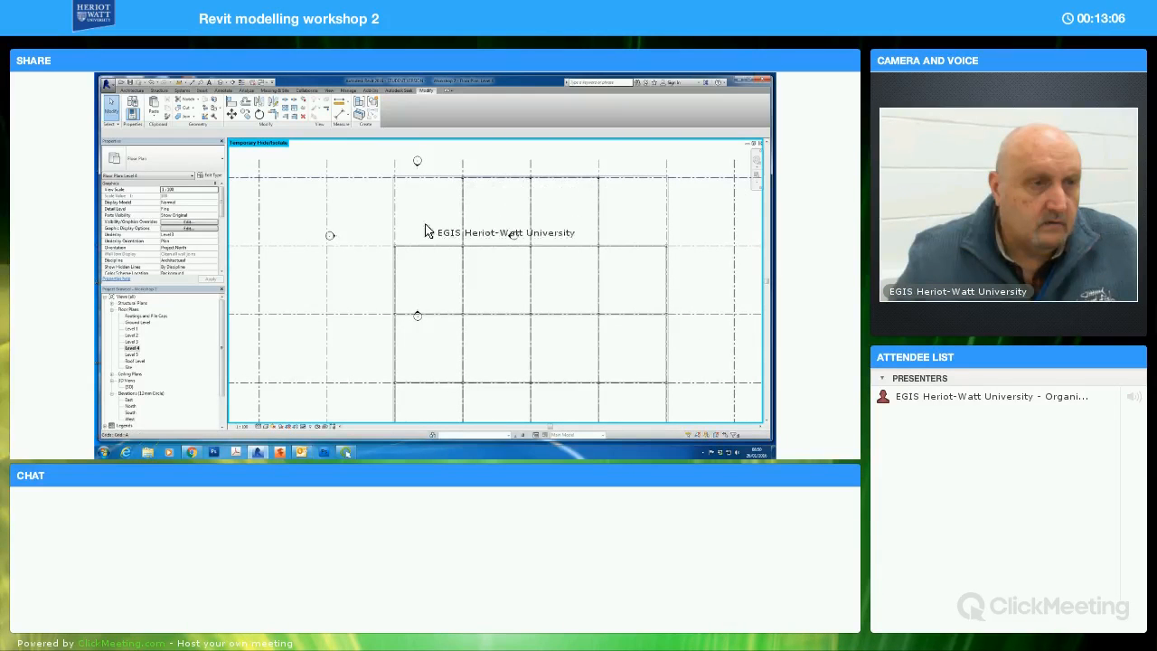
Place an arc-shaped structural beam on Level 4 between the two columns at the first rounded slab corner
left_click(159, 91)
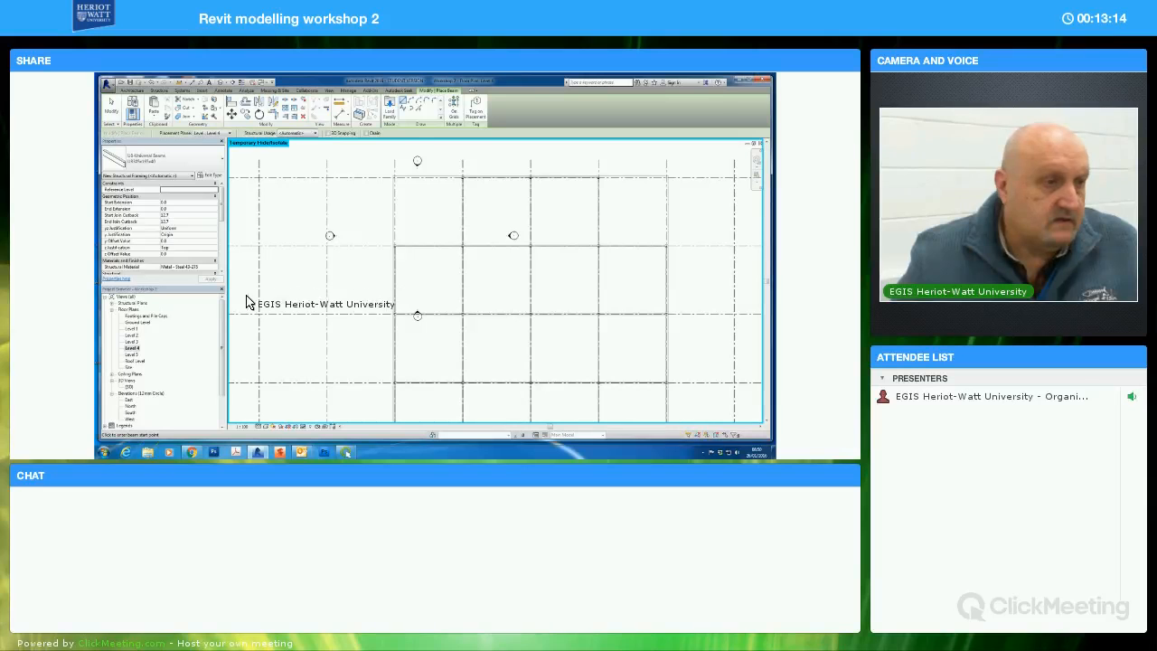
left_click(411, 101)
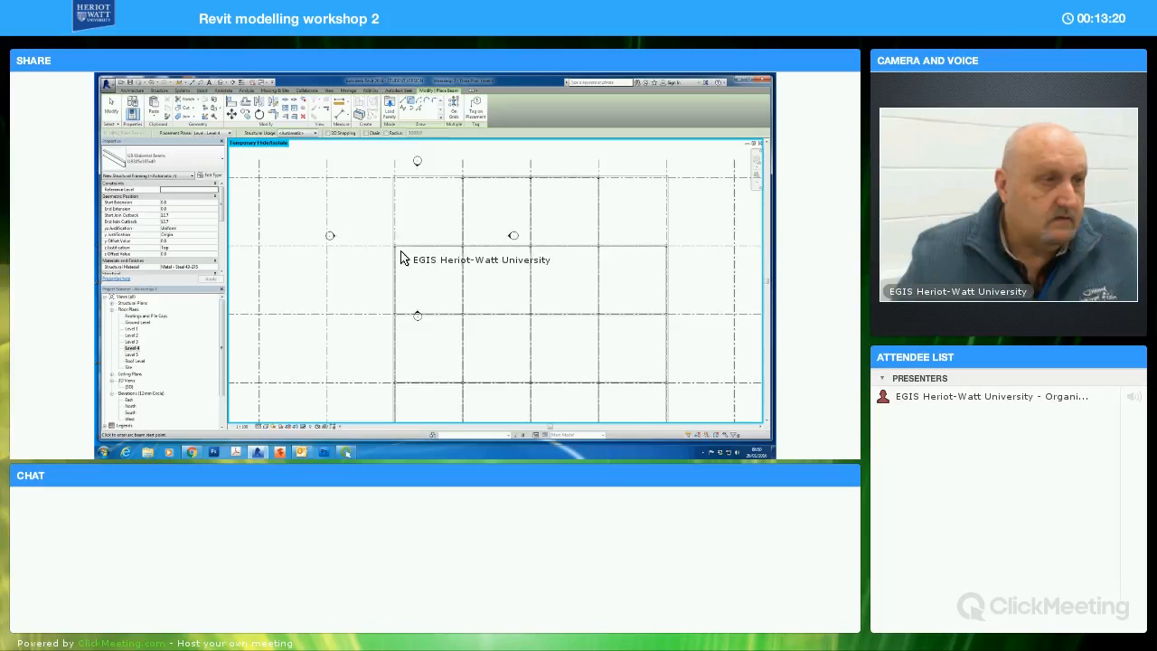
scroll(403, 264, "up", 1)
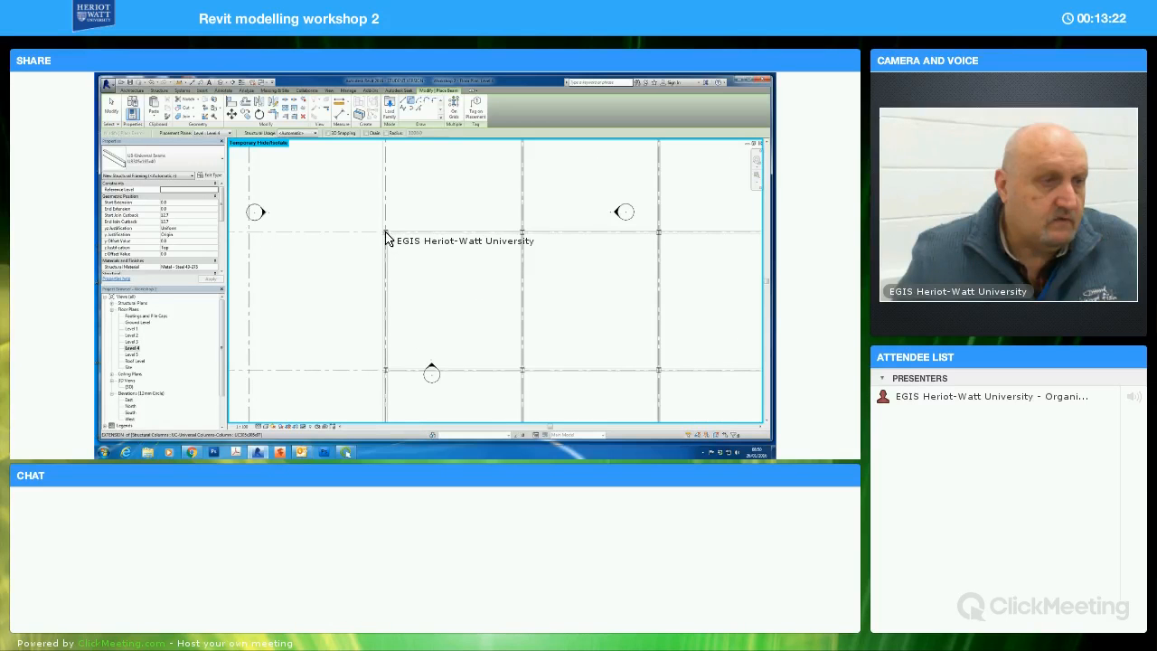
left_click(385, 232)
middle_click_drag(457, 186, 440, 243)
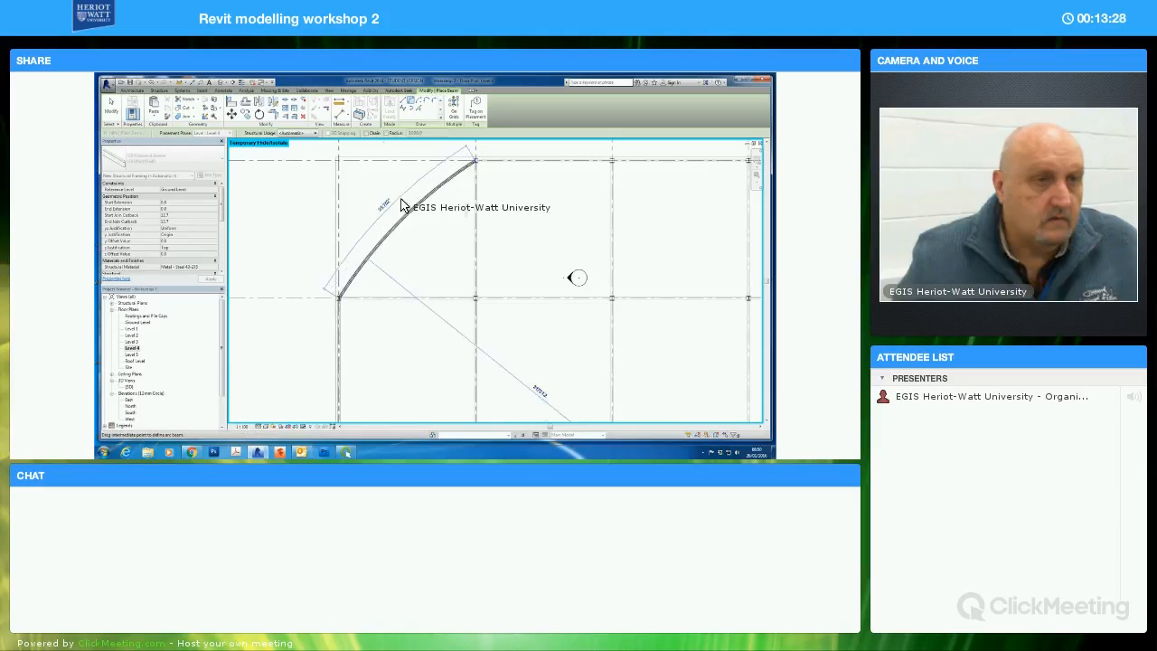
left_click(432, 239)
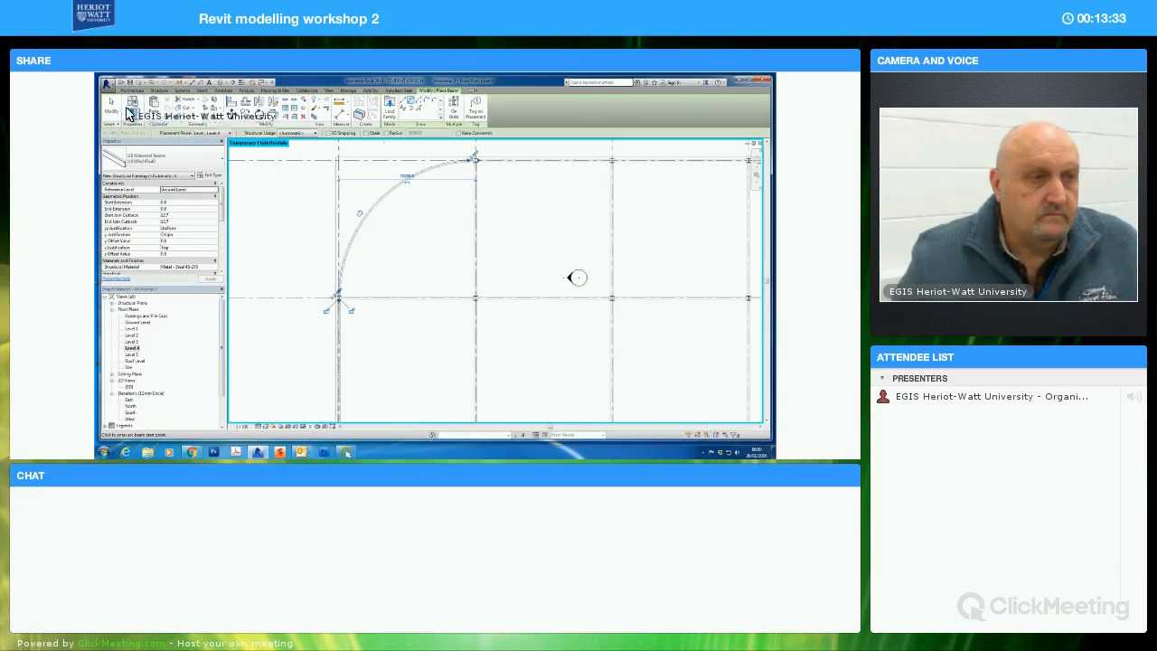
key("Escape")
key("Escape")
Open the 3D view and examine how the new curved beam sits against the Level 4 slab edge
double_click(129, 386)
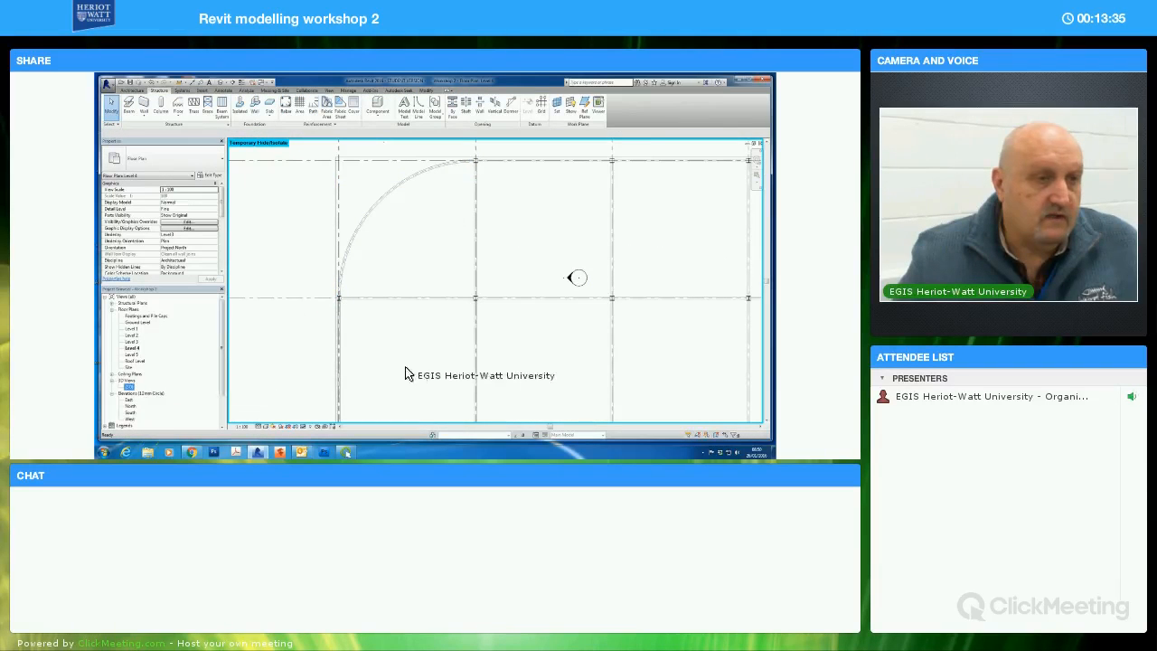
middle_click_drag(488, 301, 537, 236, "shift")
middle_click_drag(497, 278, 573, 277, "shift")
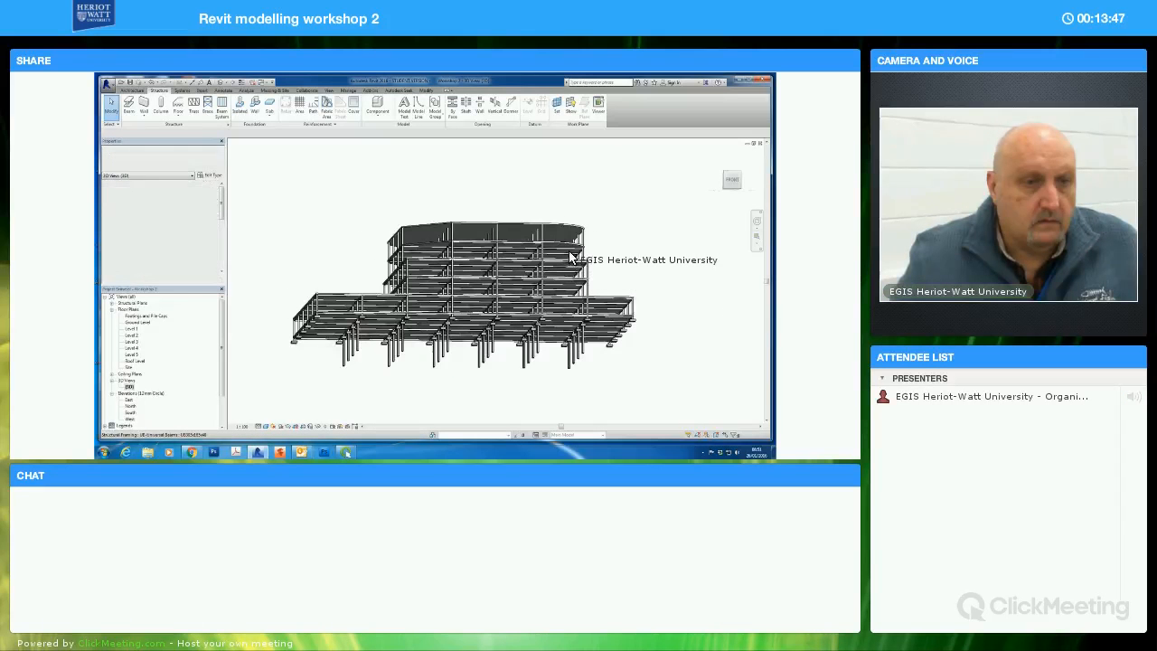
scroll(569, 256, "up", 5)
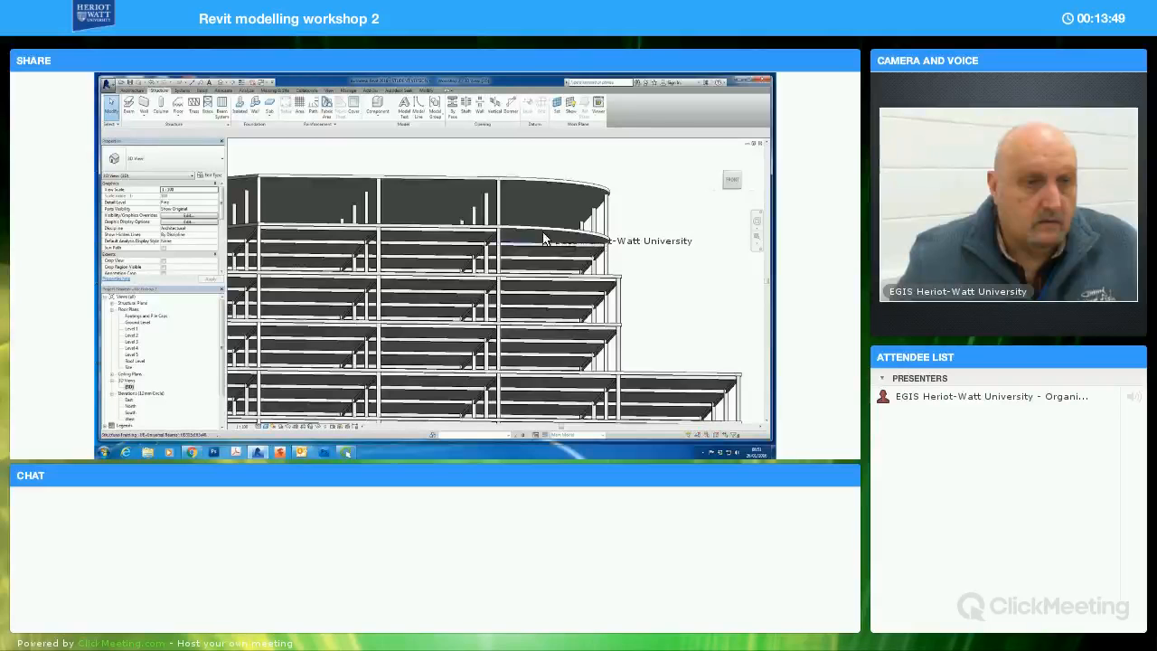
middle_click_drag(361, 262, 355, 285)
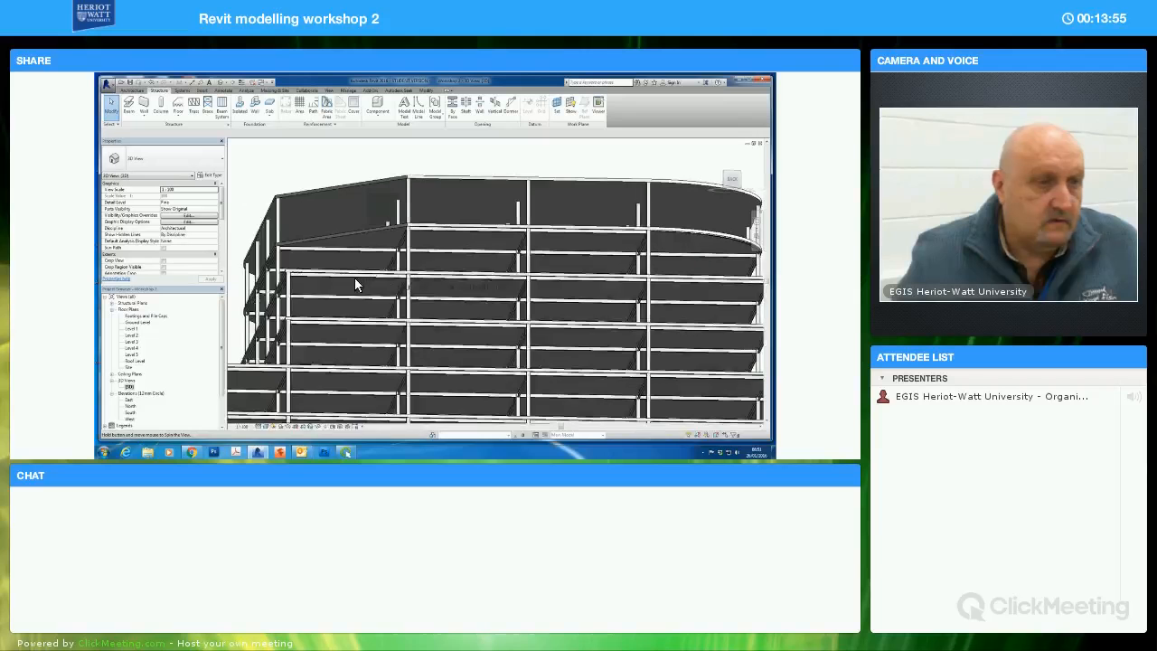
middle_click_drag(442, 283, 619, 229, "shift")
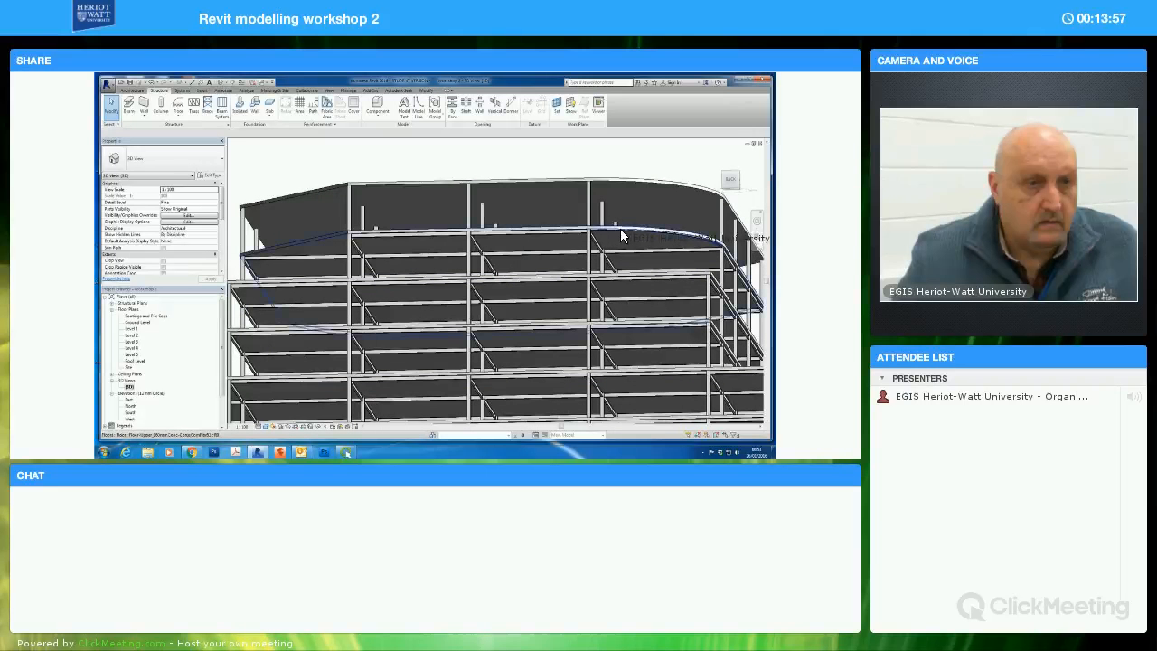
middle_click_drag(618, 281, 524, 302, "shift")
middle_click_drag(383, 302, 310, 266, "shift")
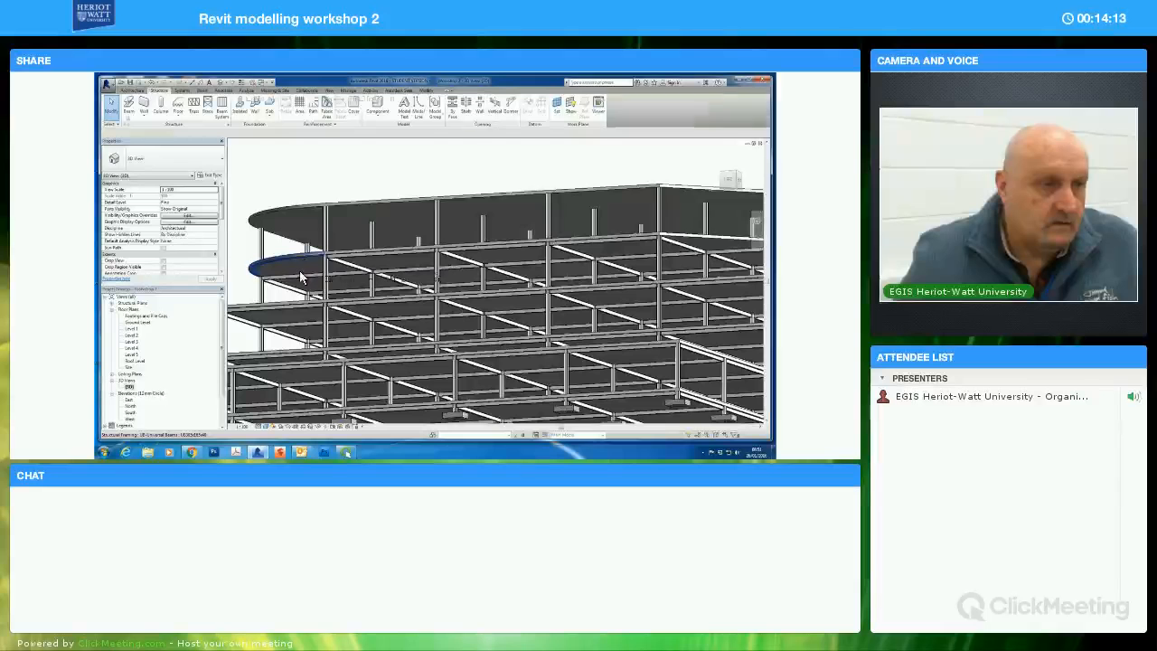
Set the curved Level 4 beam's start and end level offsets to -250, clear the selection and check it in 3D
left_click(306, 266)
middle_click_drag(297, 303, 313, 307, "shift")
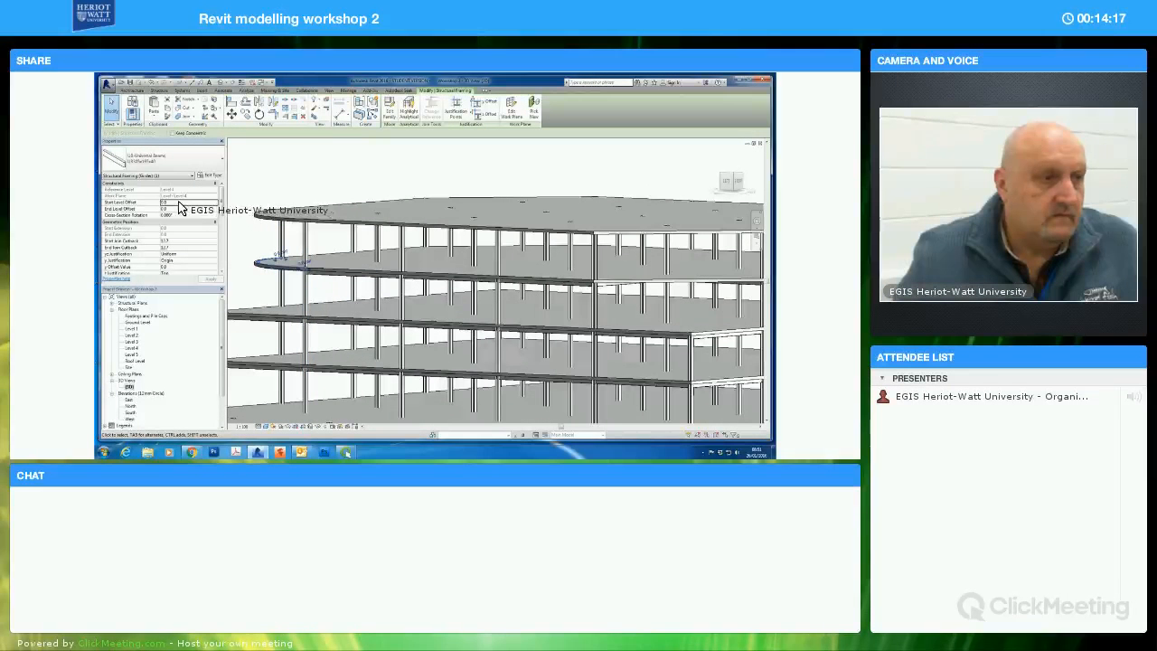
left_click(176, 203)
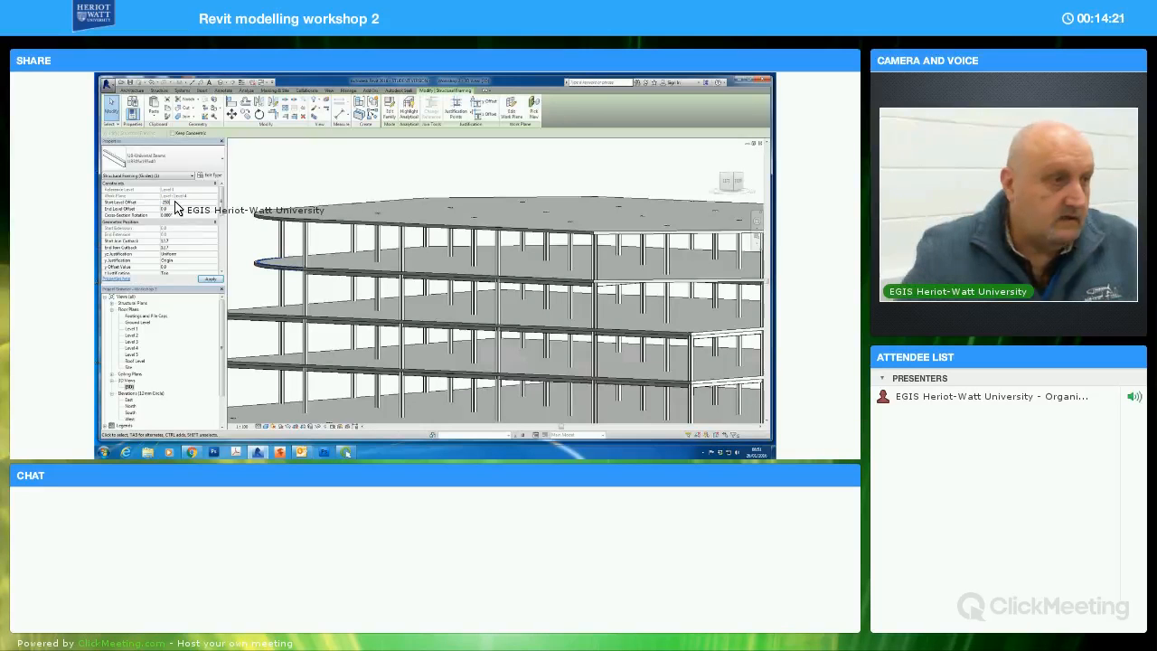
left_click(175, 209)
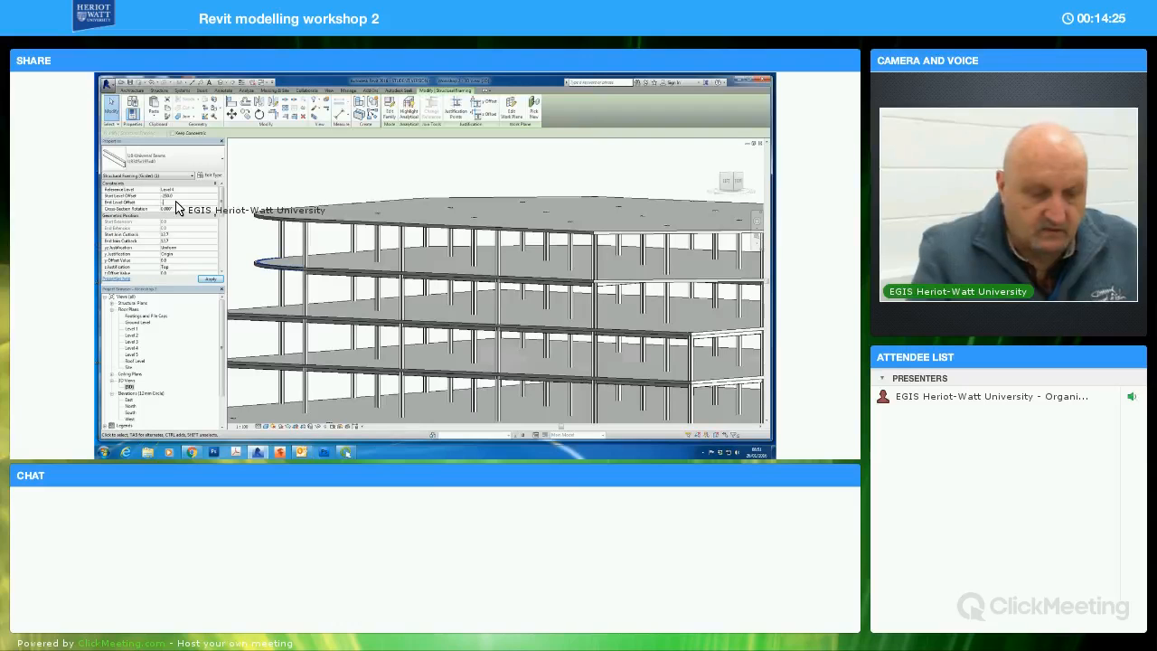
type("-250")
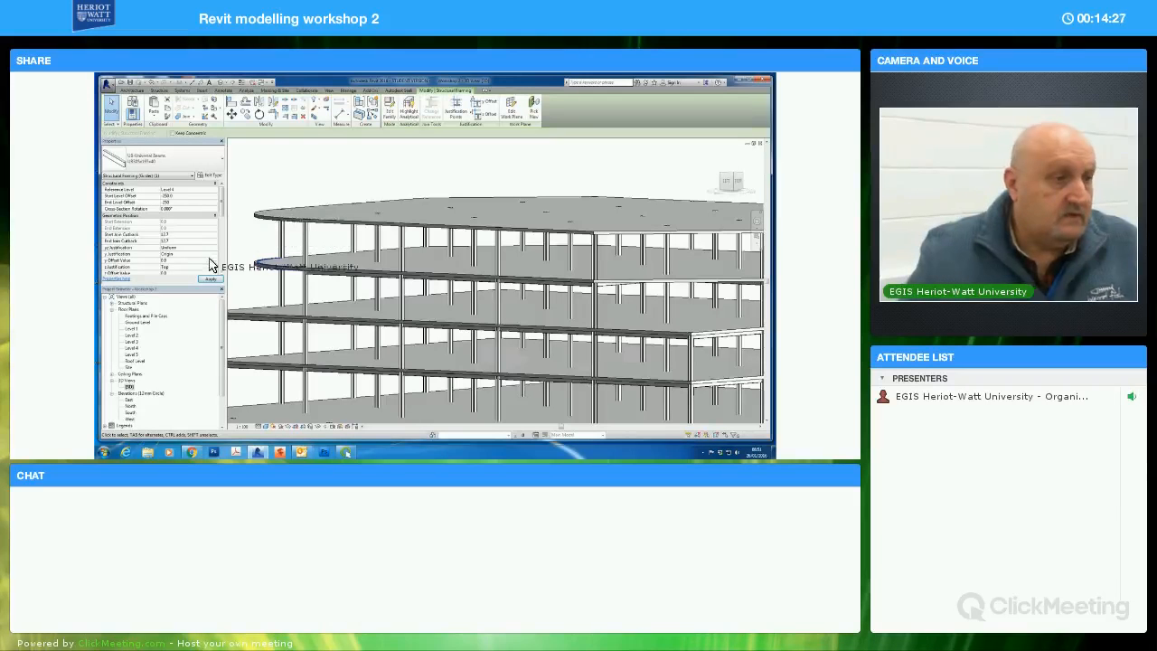
left_click(263, 292)
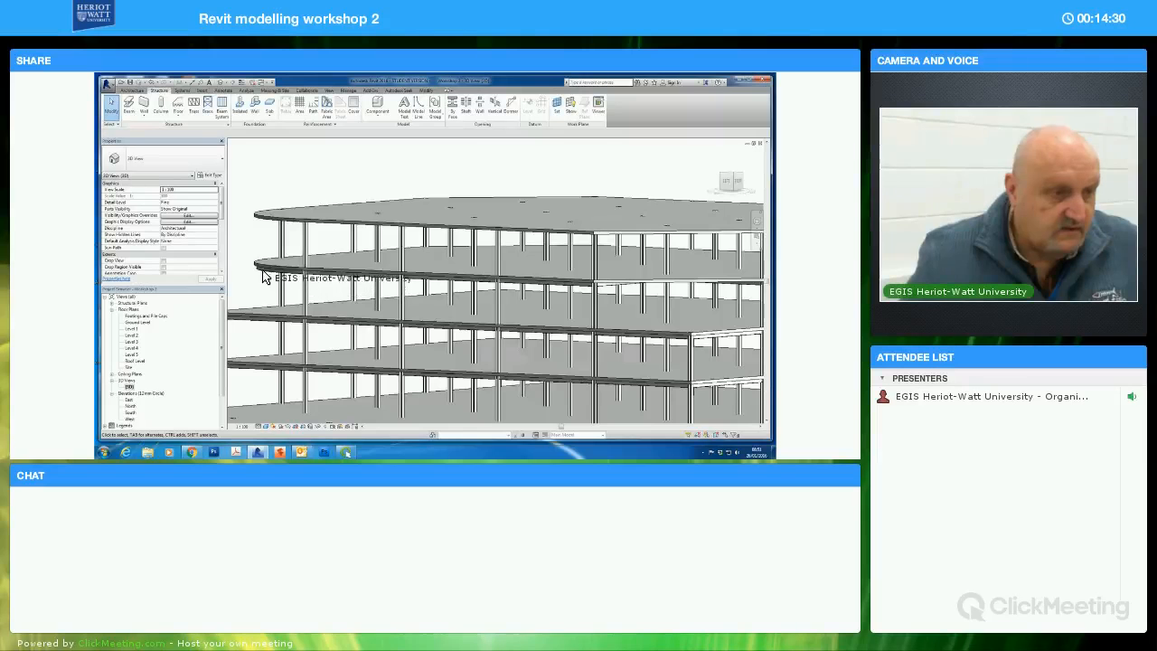
middle_click_drag(260, 251, 294, 308, "shift")
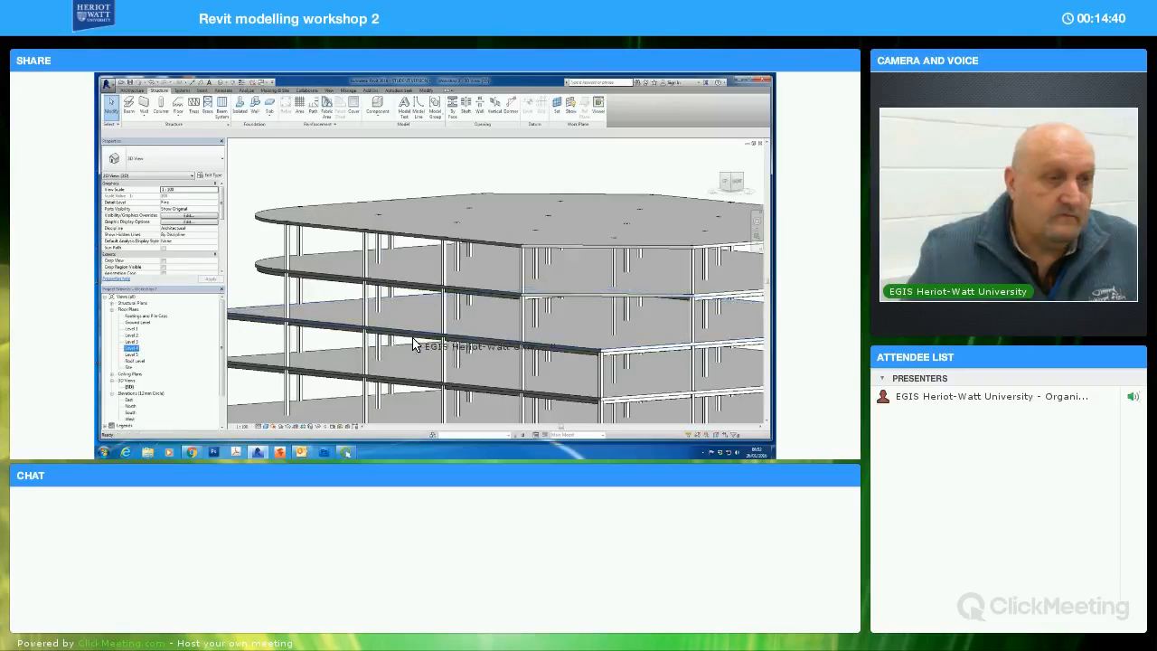
In the Level 4 plan, place an arc beam at the opposite rounded corner, from the grid E edge column to the next grid's column
scroll(557, 354, "down", 5)
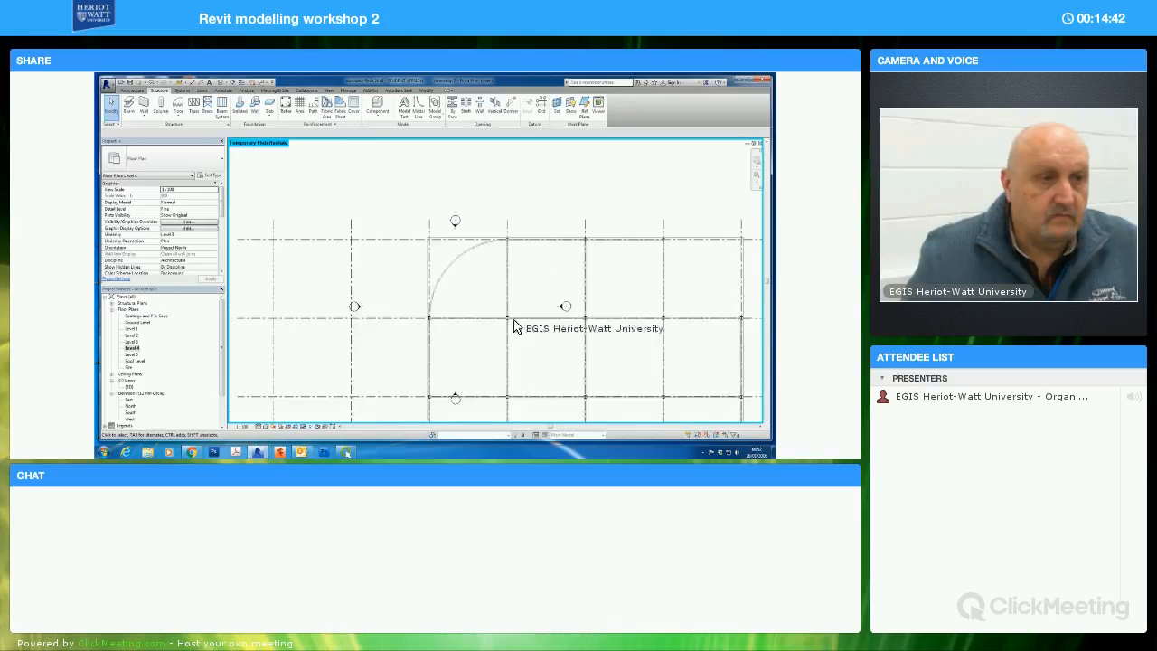
middle_click_drag(500, 269, 455, 184)
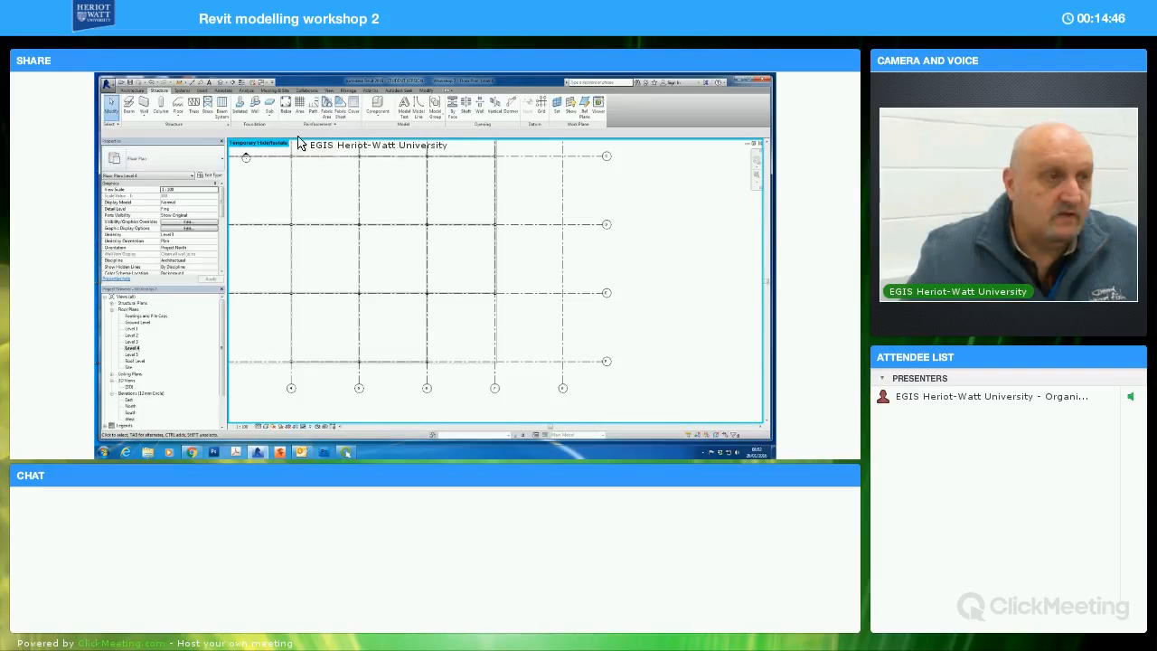
left_click(131, 110)
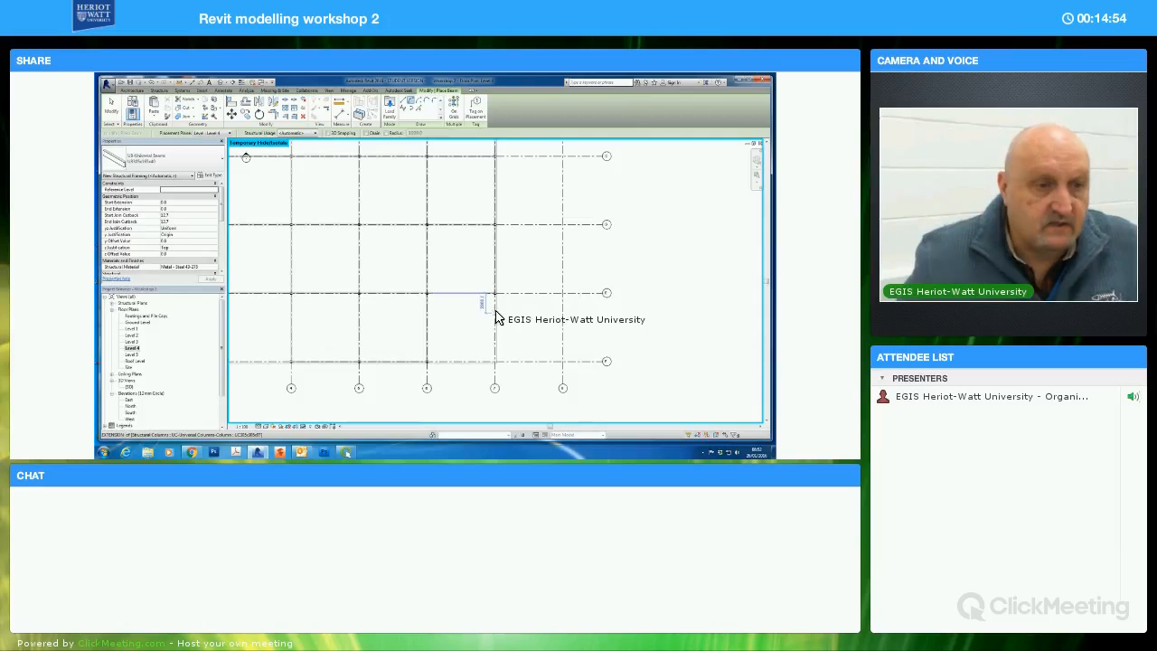
scroll(492, 303, "up", 3)
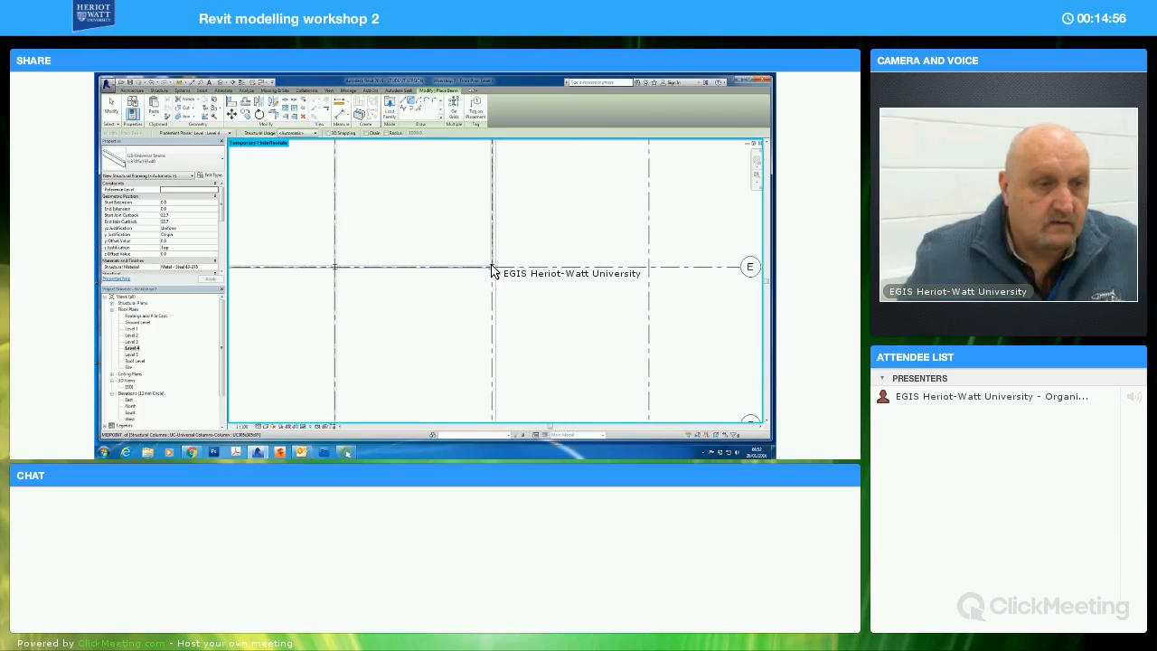
left_click(492, 267)
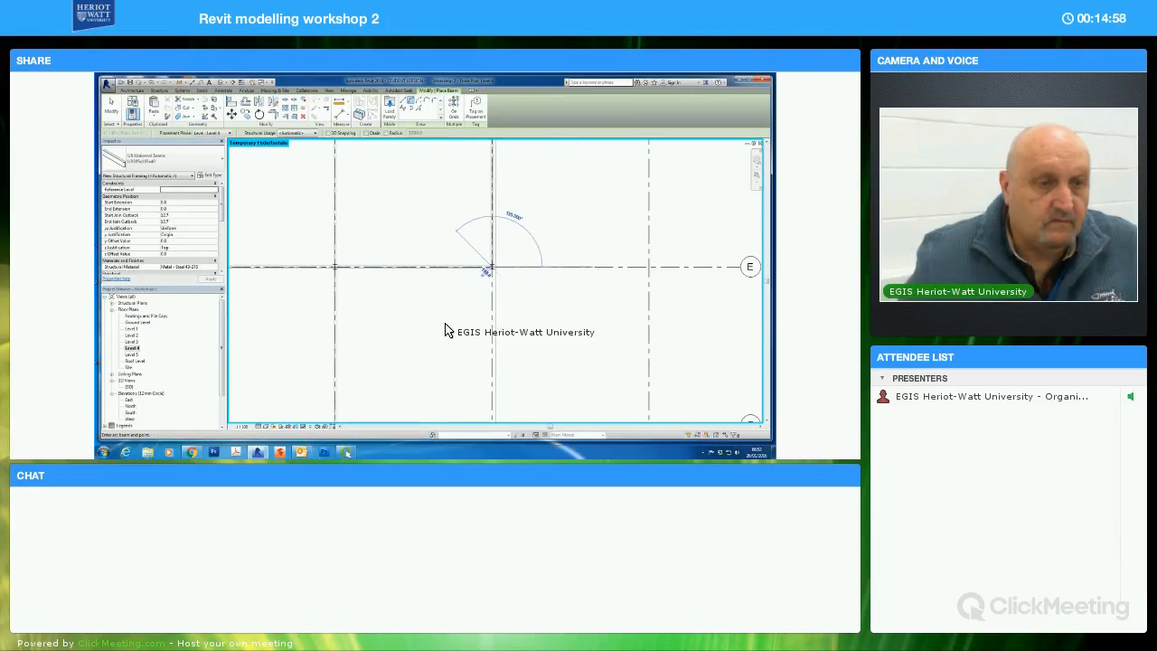
middle_click_drag(464, 299, 387, 355)
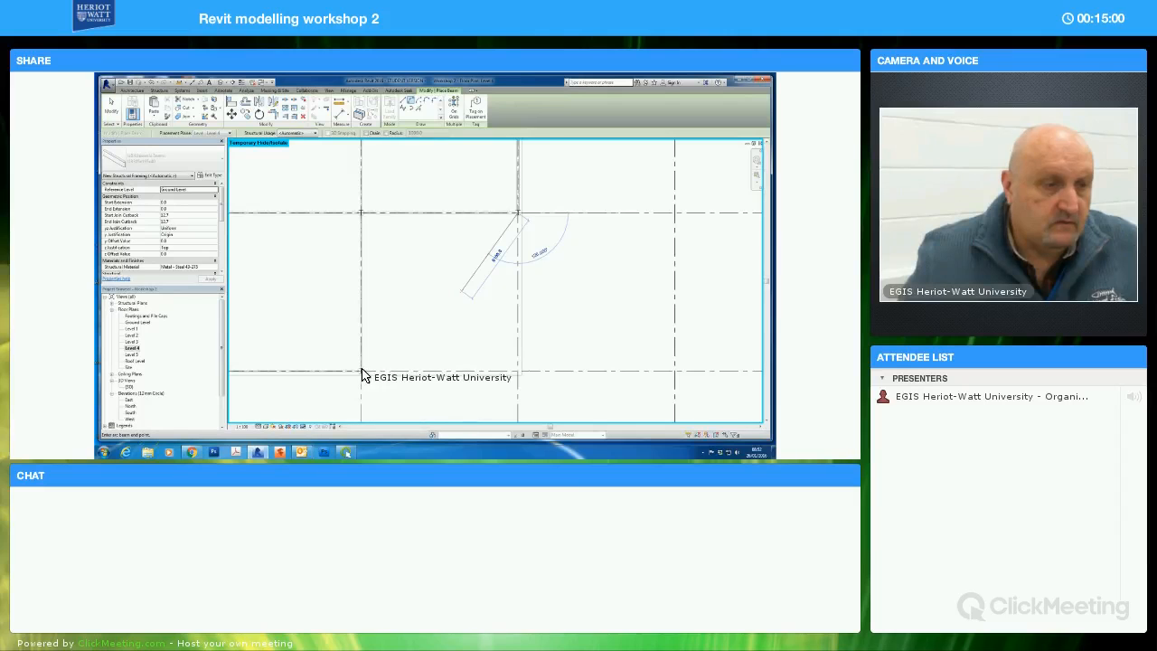
left_click(360, 370)
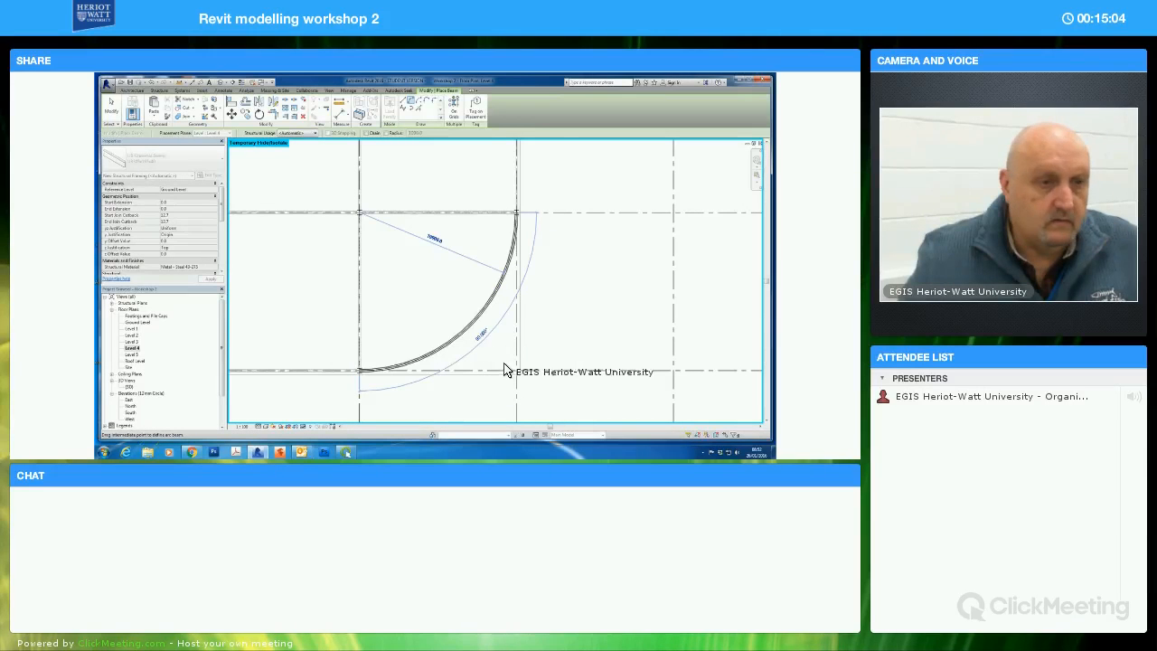
left_click(509, 366)
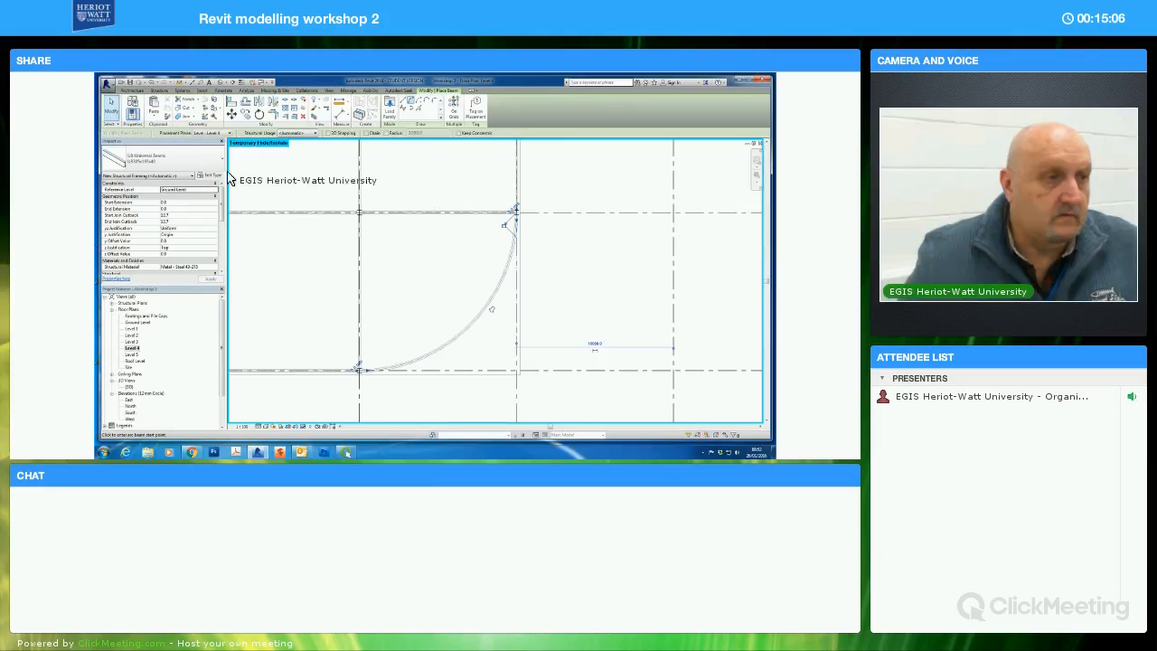
key("Escape")
key("Escape")
Place a straight diagonal beam across the chamfered Level 4 corner between the columns on grids A and B
middle_click_drag(412, 225, 409, 271)
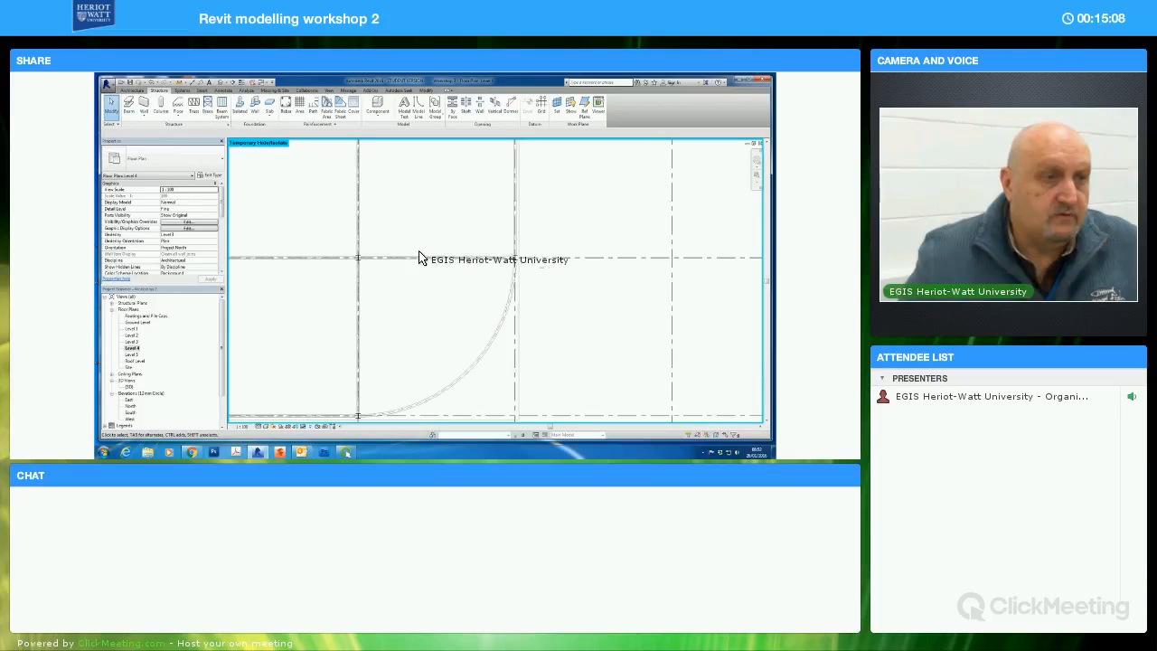
scroll(417, 275, "down", 4)
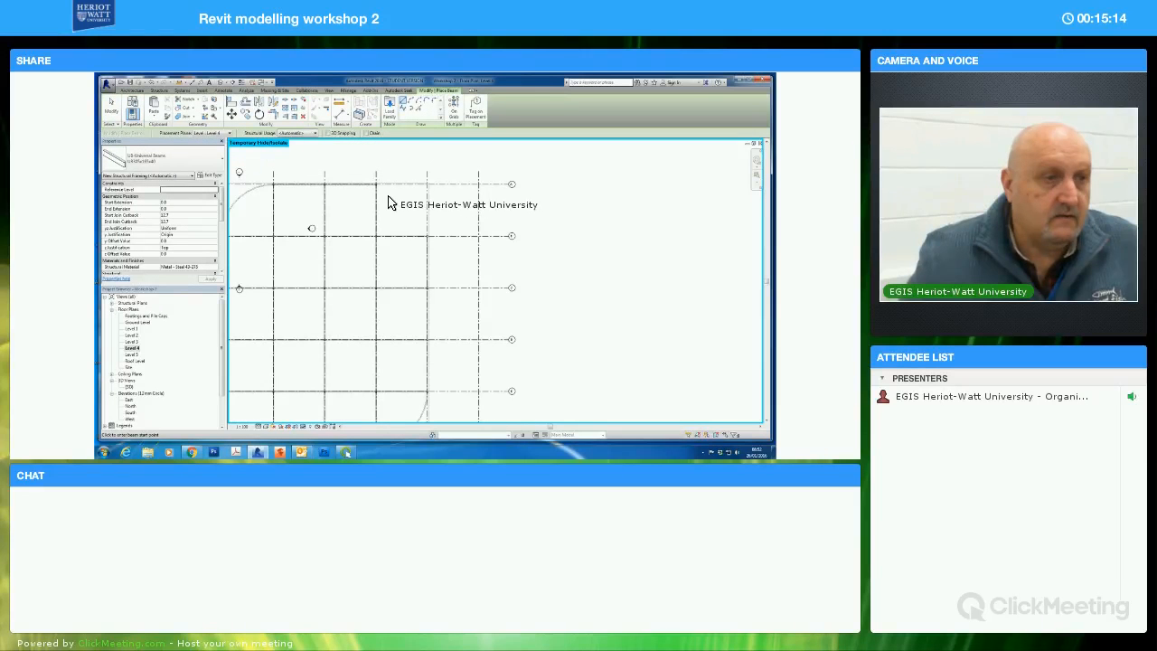
scroll(384, 200, "up", 4)
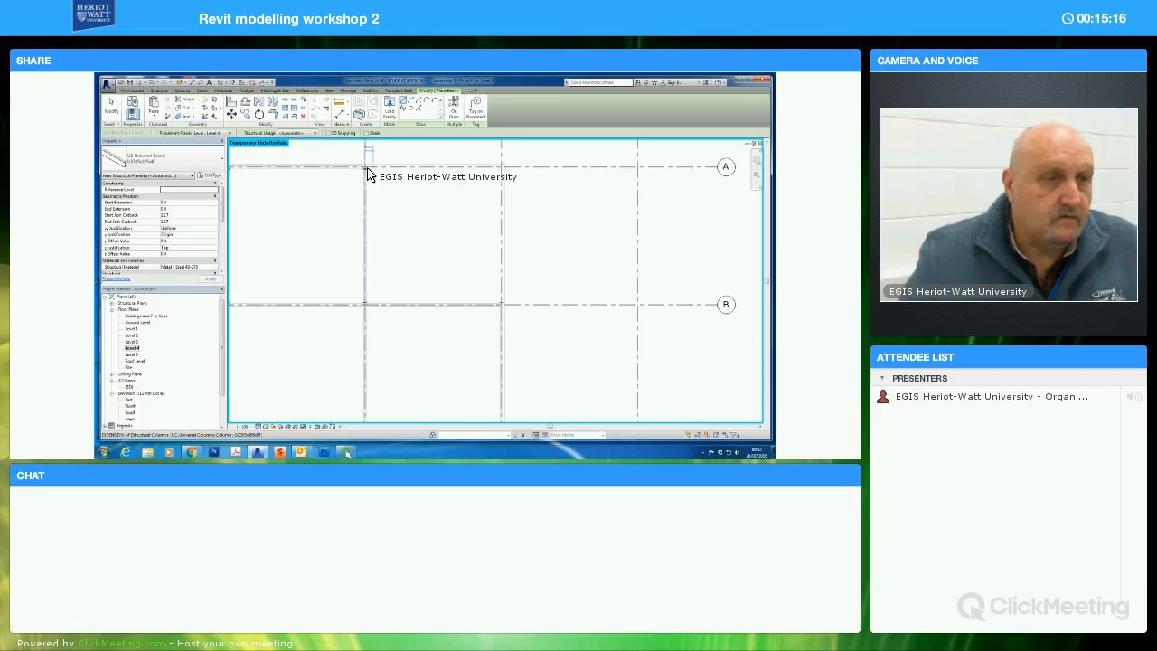
left_click(367, 170)
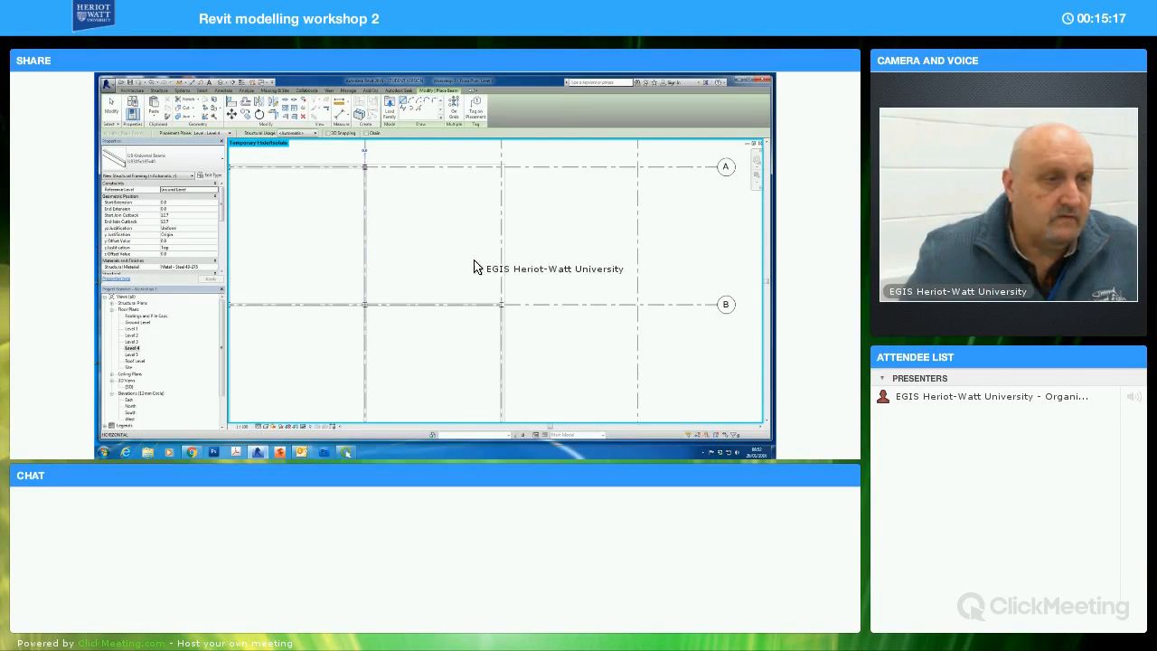
left_click(498, 305)
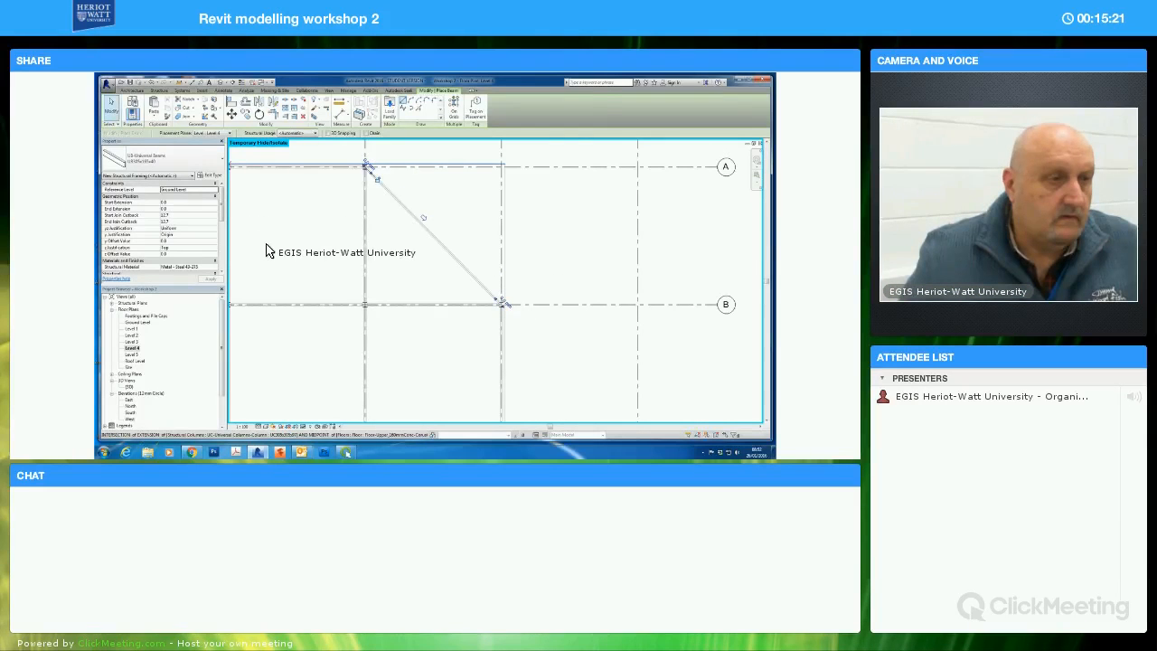
key("Escape")
key("Escape")
Place a straight diagonal beam between the two columns at the opposite chamfered corner of Level 4
scroll(379, 227, "down", 4)
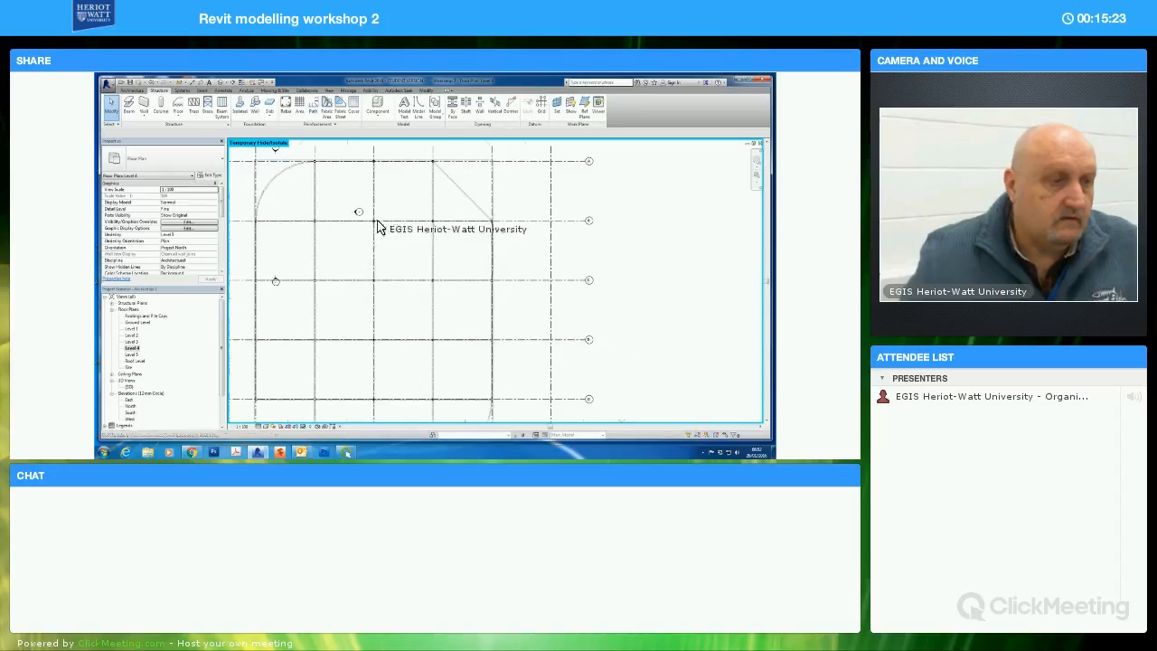
middle_click_drag(381, 227, 449, 146)
scroll(362, 323, "up", 3)
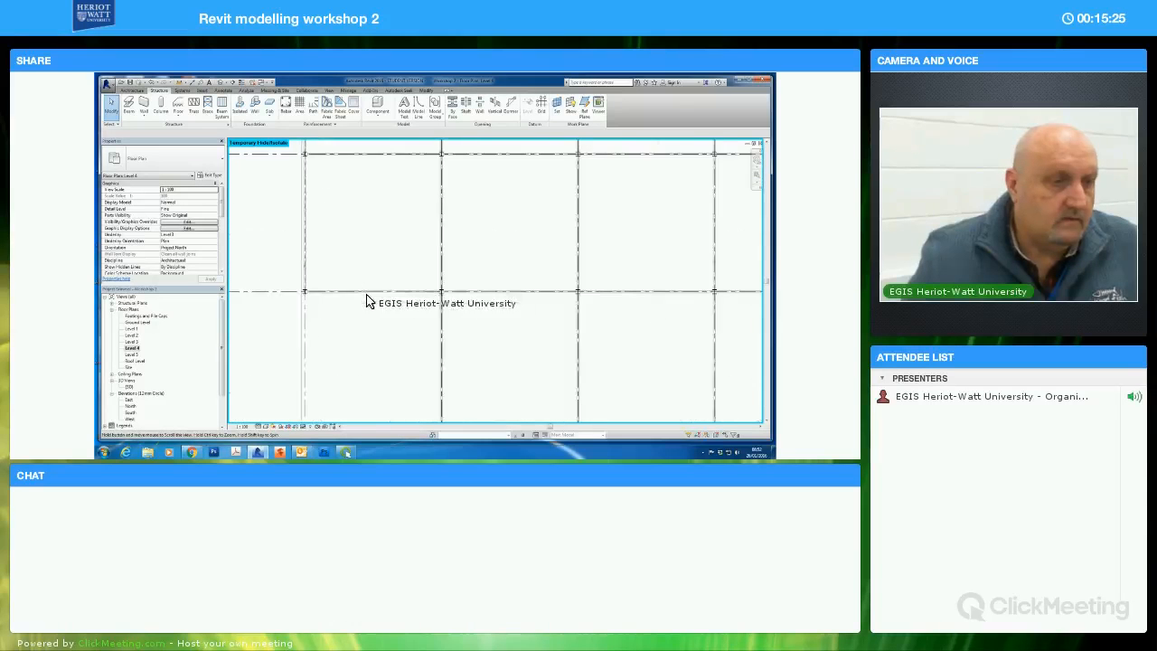
left_click(129, 112)
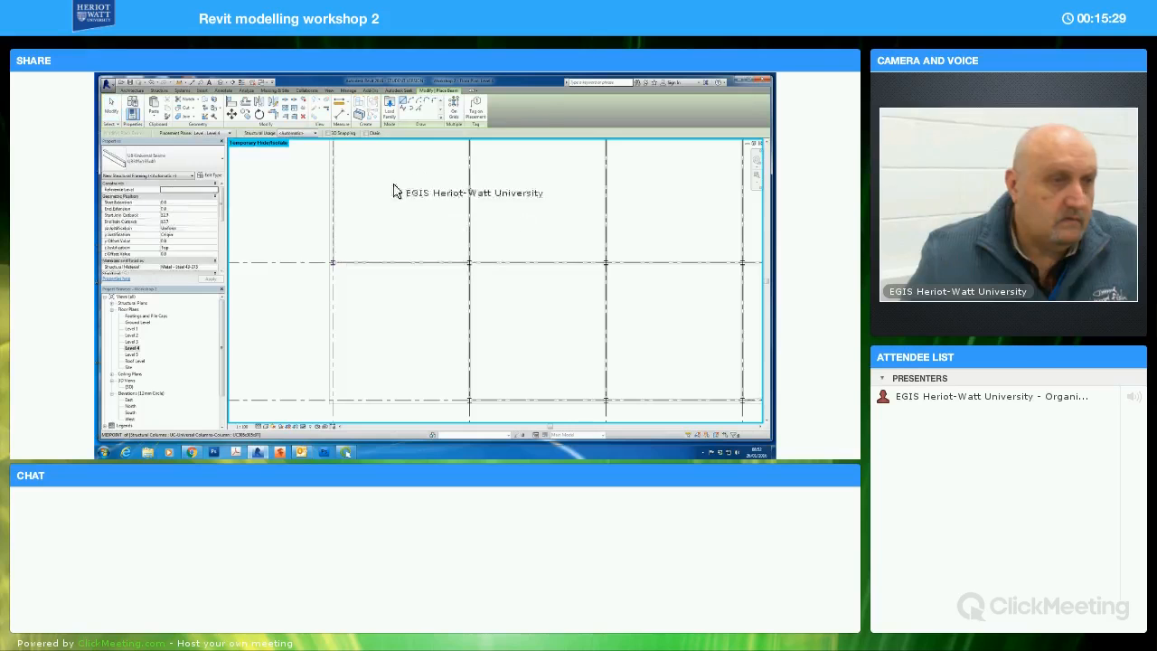
left_click(333, 264)
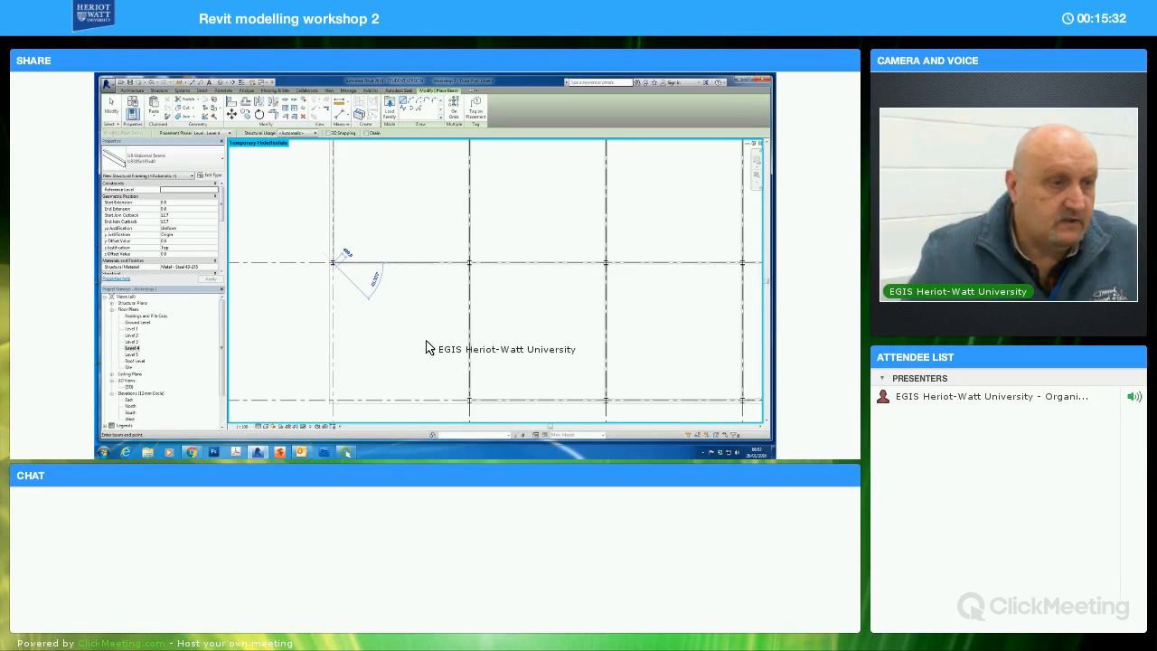
left_click(477, 400)
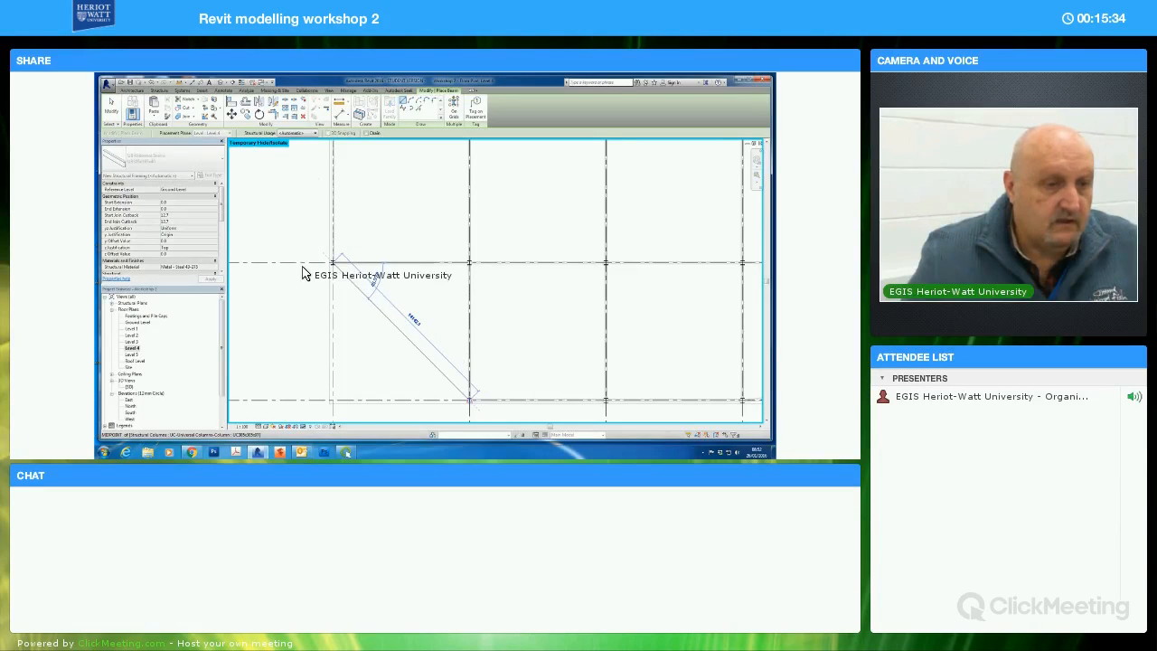
In the 3D view, select all instances matching the Level 4 diagonal beam and set their start and end level offsets to -250
left_click(114, 111)
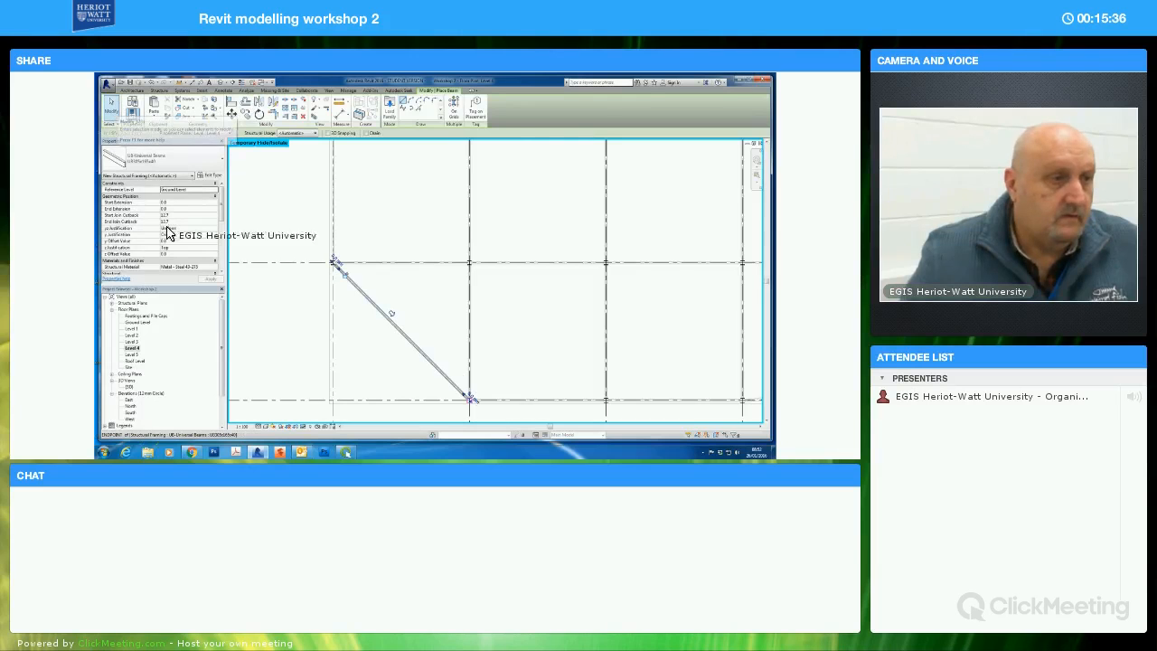
double_click(129, 387)
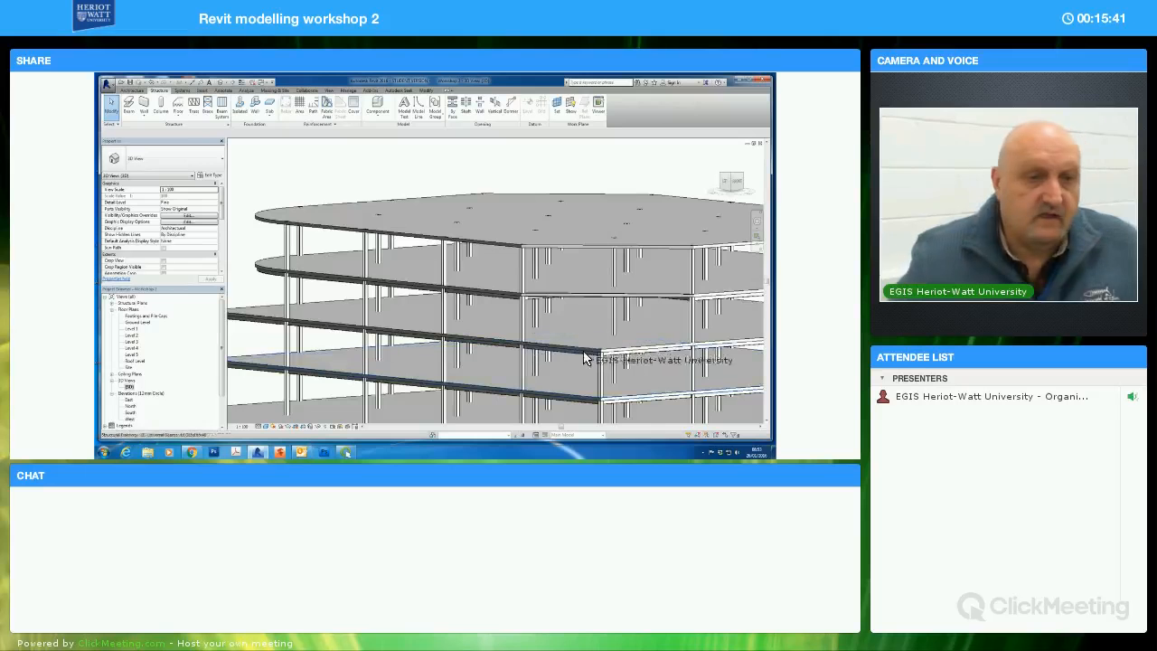
mouse_move(547, 335)
middle_mouse_down("shift")
mouse_move(591, 338)
mouse_move(560, 318)
middle_mouse_up("shift")
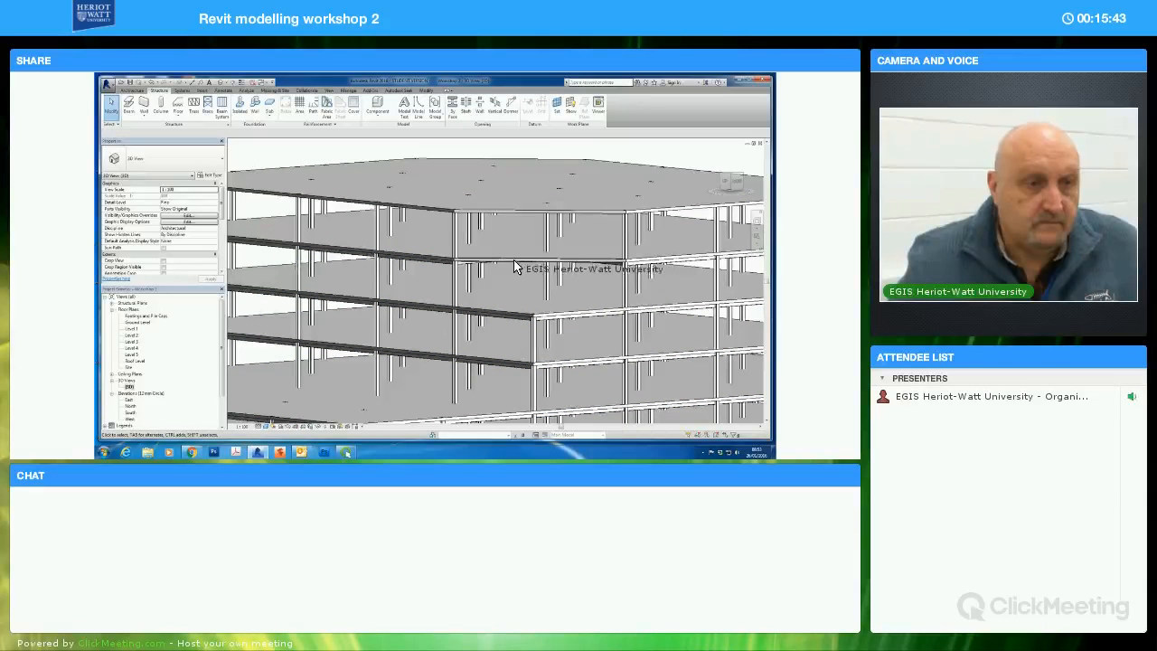
left_click(535, 301)
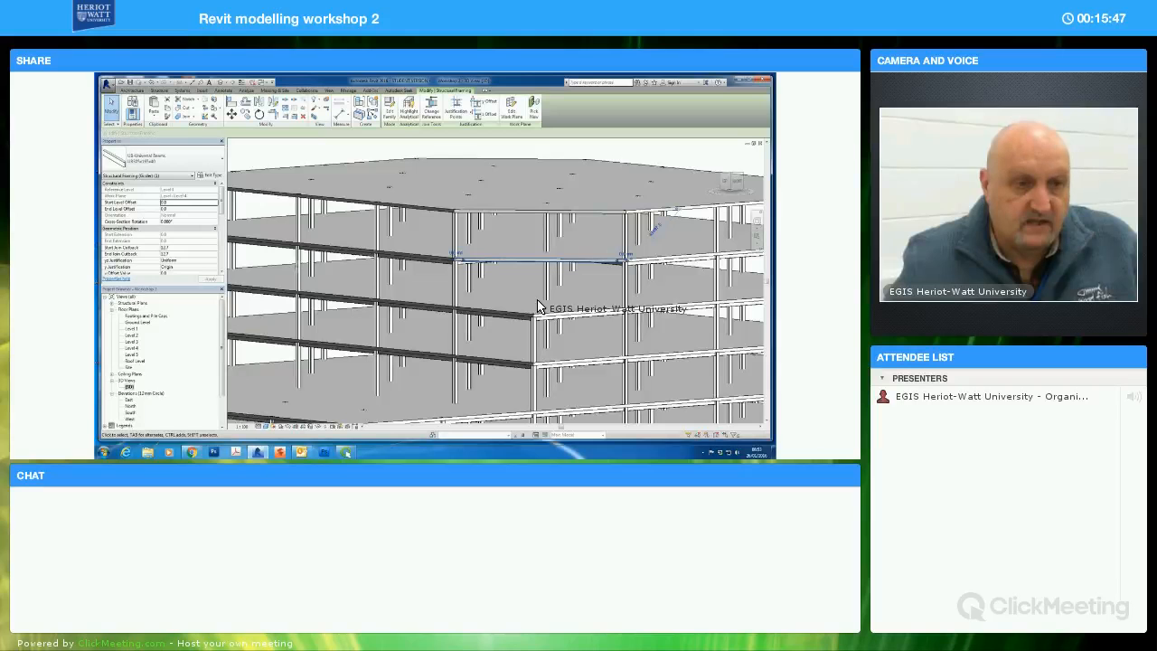
key("s")
key("a")
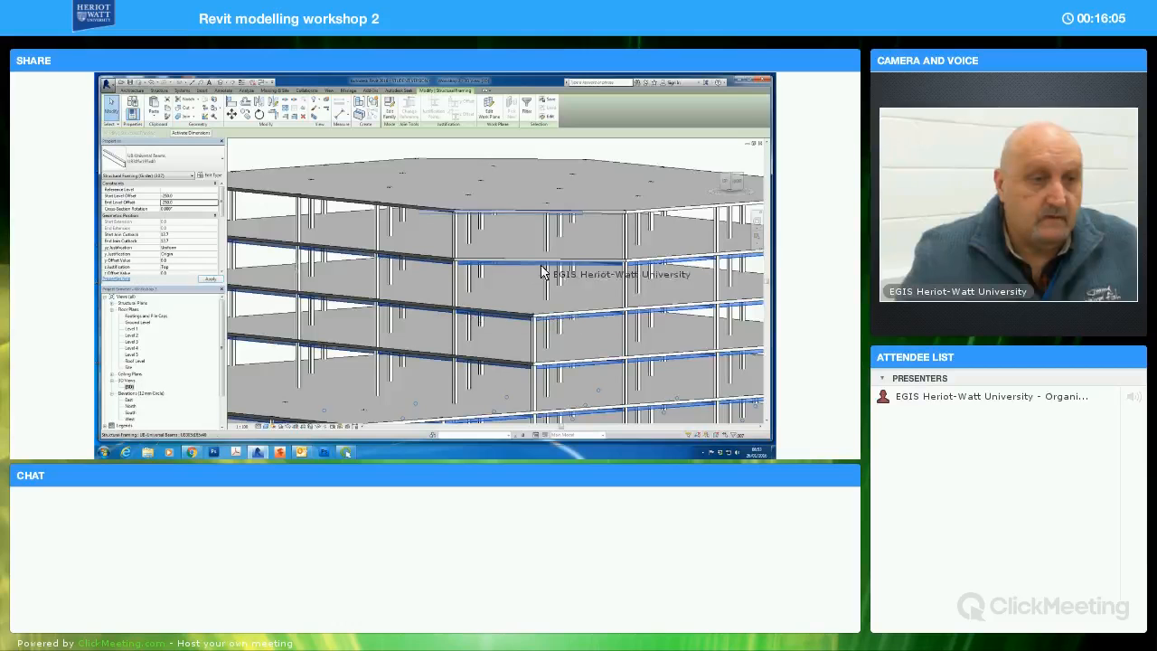
key("Escape")
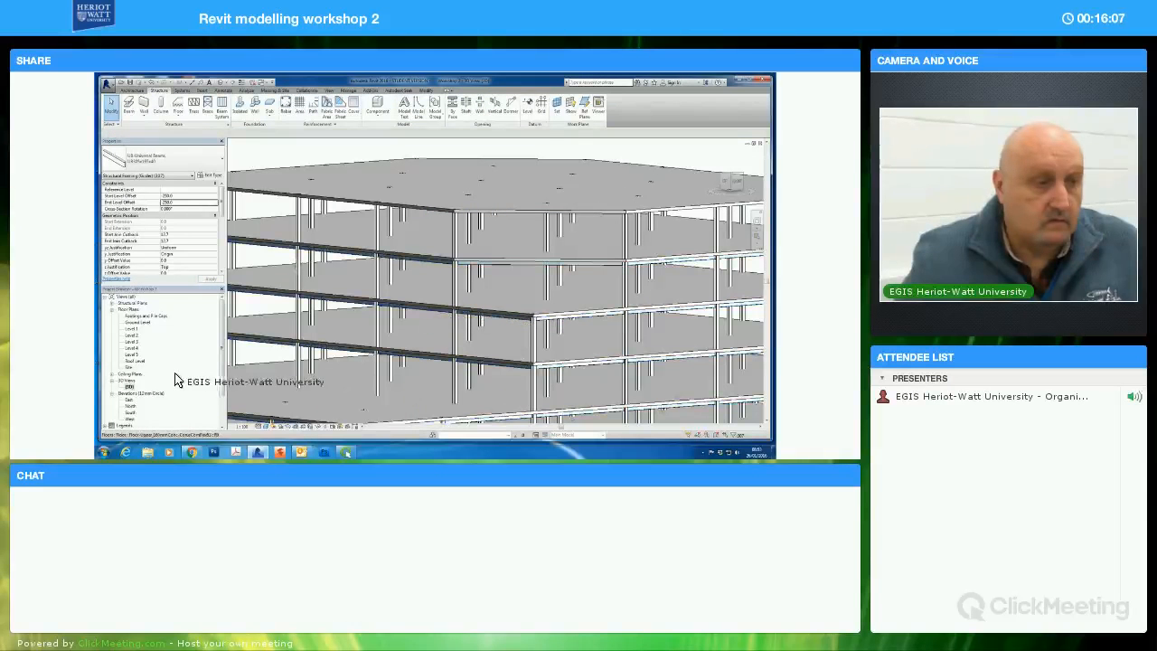
Select the Level 4 storey, filter the selection to structural framing only, and paste a copy aligned to the top slab's level
middle_click_drag(341, 377, 480, 326, "shift")
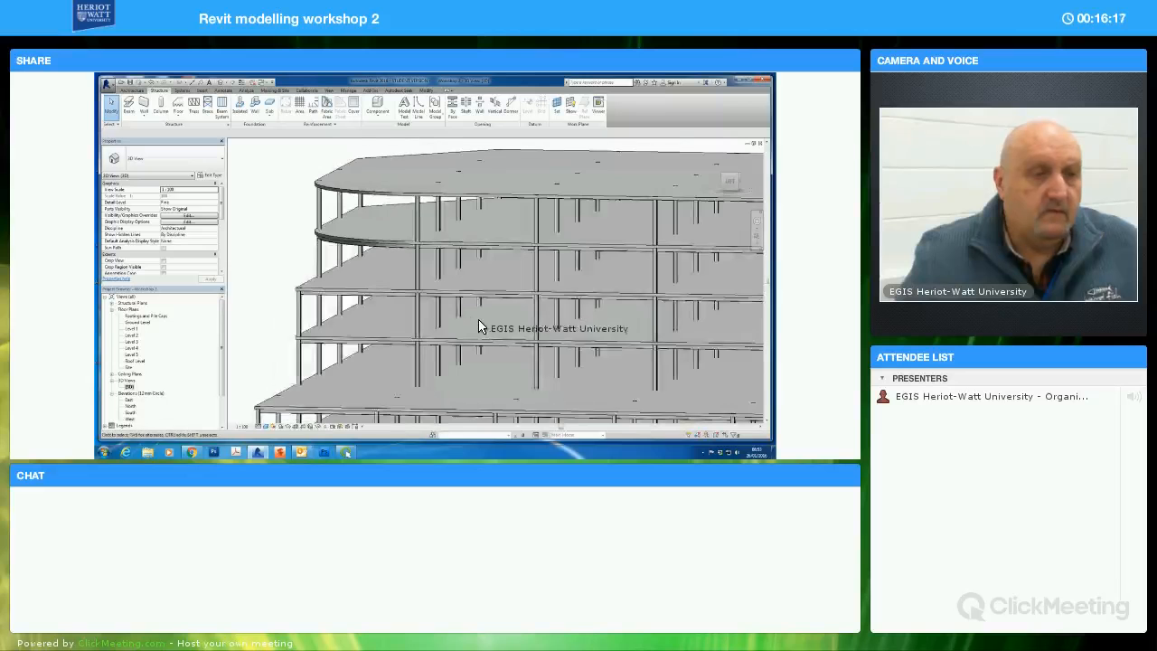
scroll(533, 343, "down", 5)
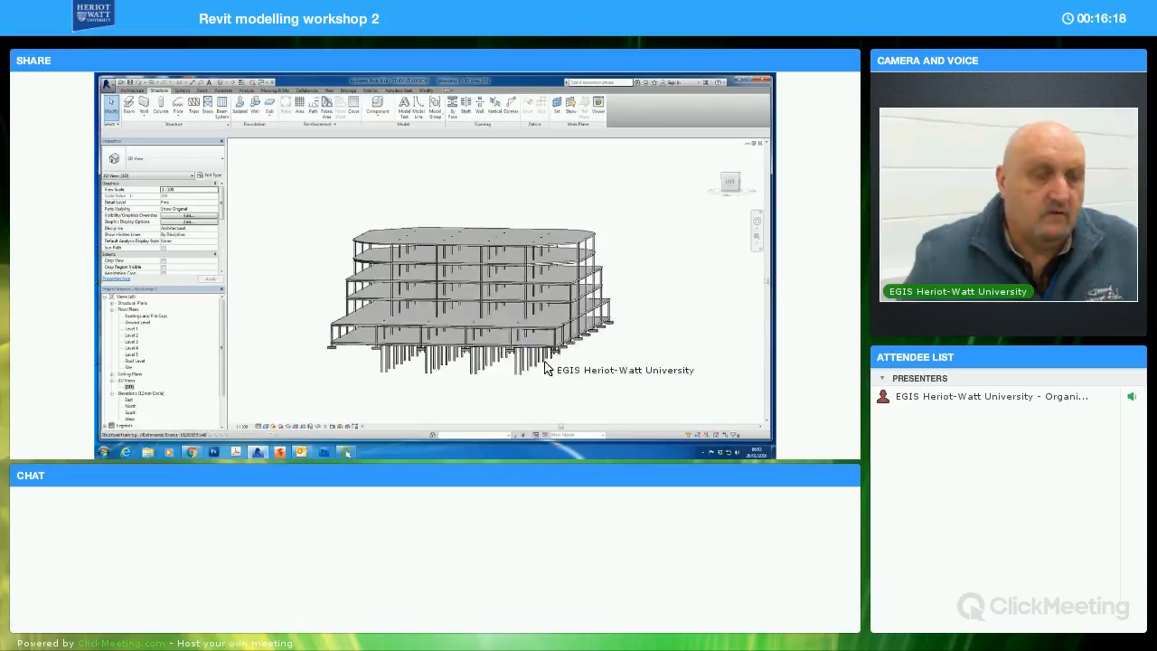
middle_click_drag(533, 364, 603, 321, "shift")
left_click_drag(612, 257, 330, 244)
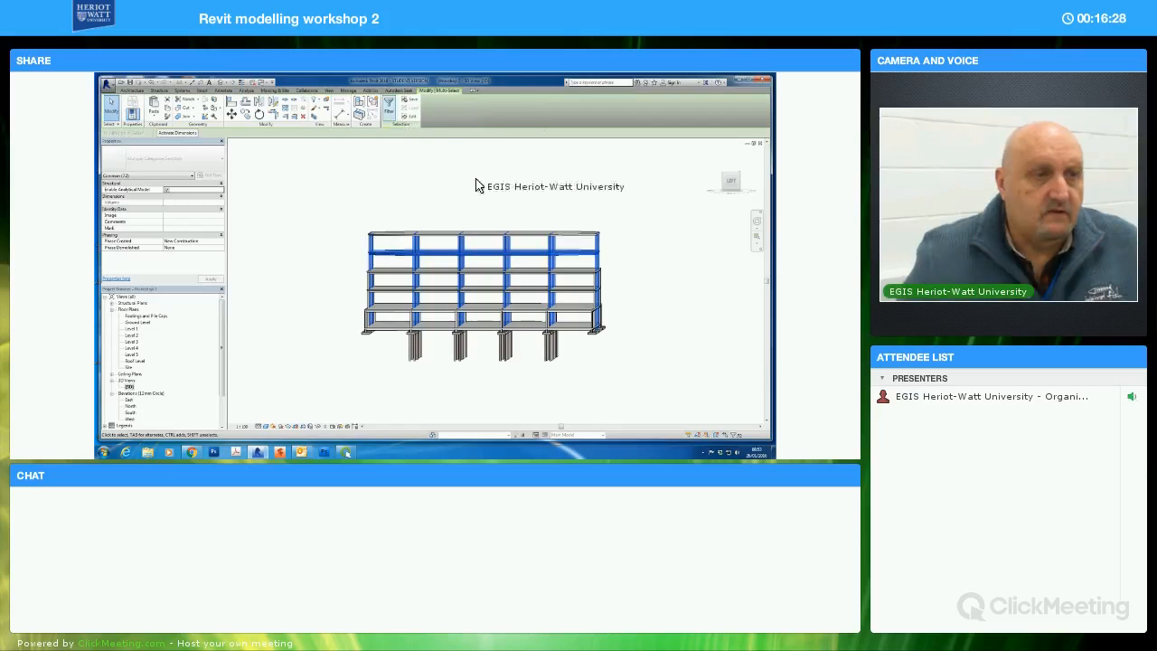
left_click(388, 107)
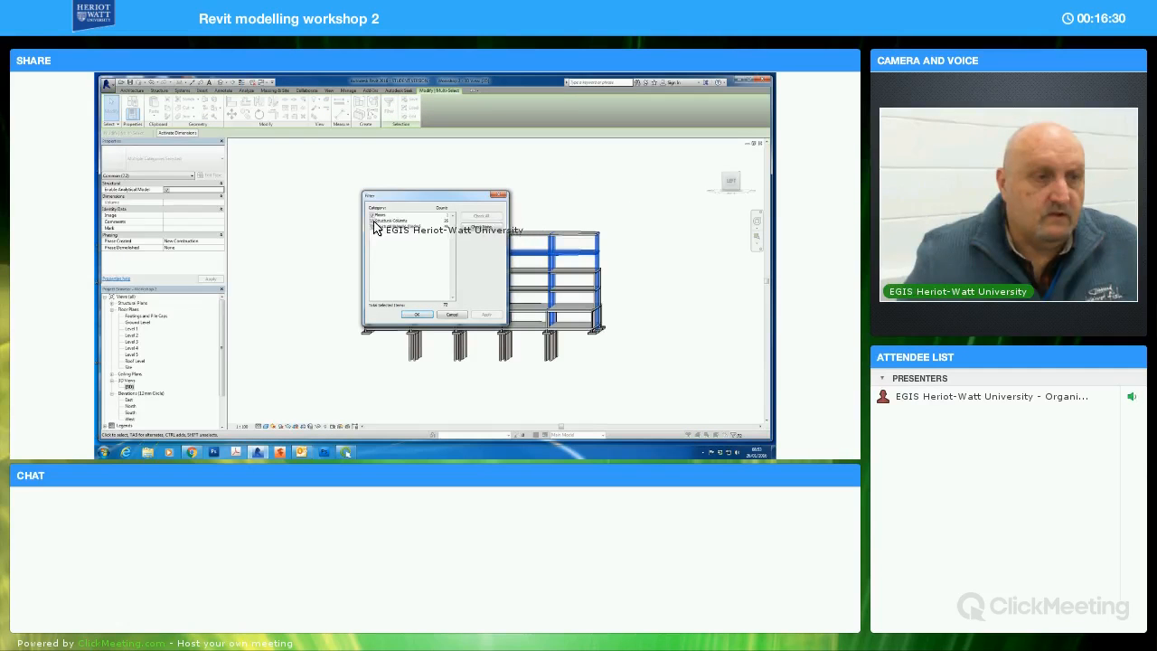
left_click(417, 316)
left_click(168, 113)
left_click(155, 115)
left_click(165, 143)
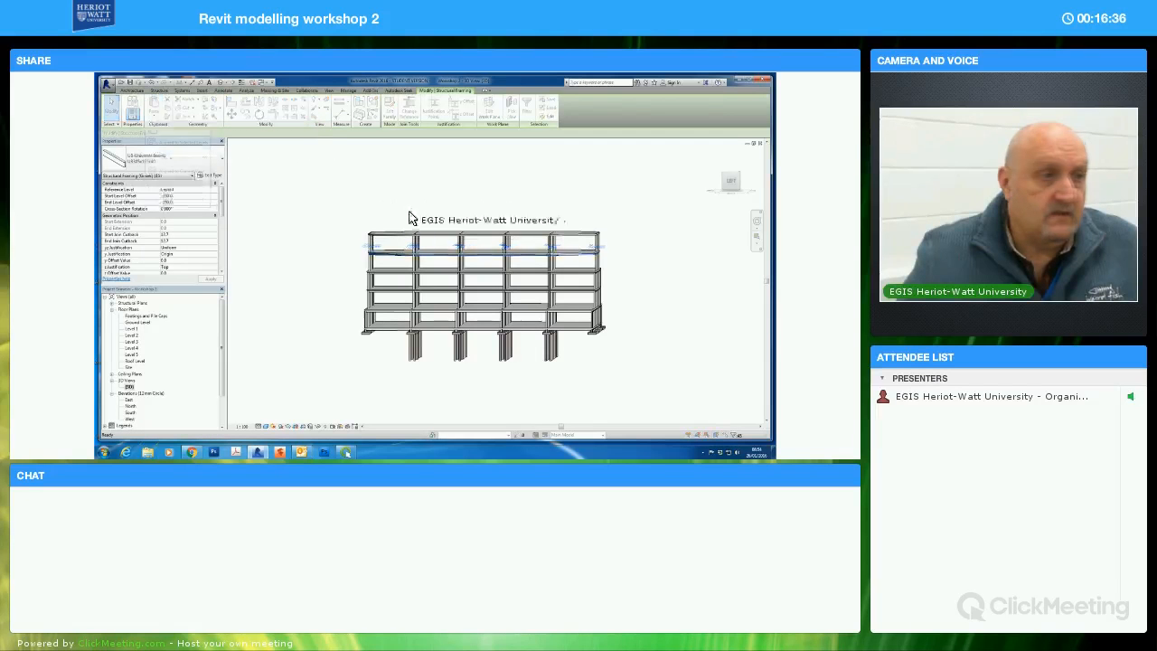
left_click(267, 252)
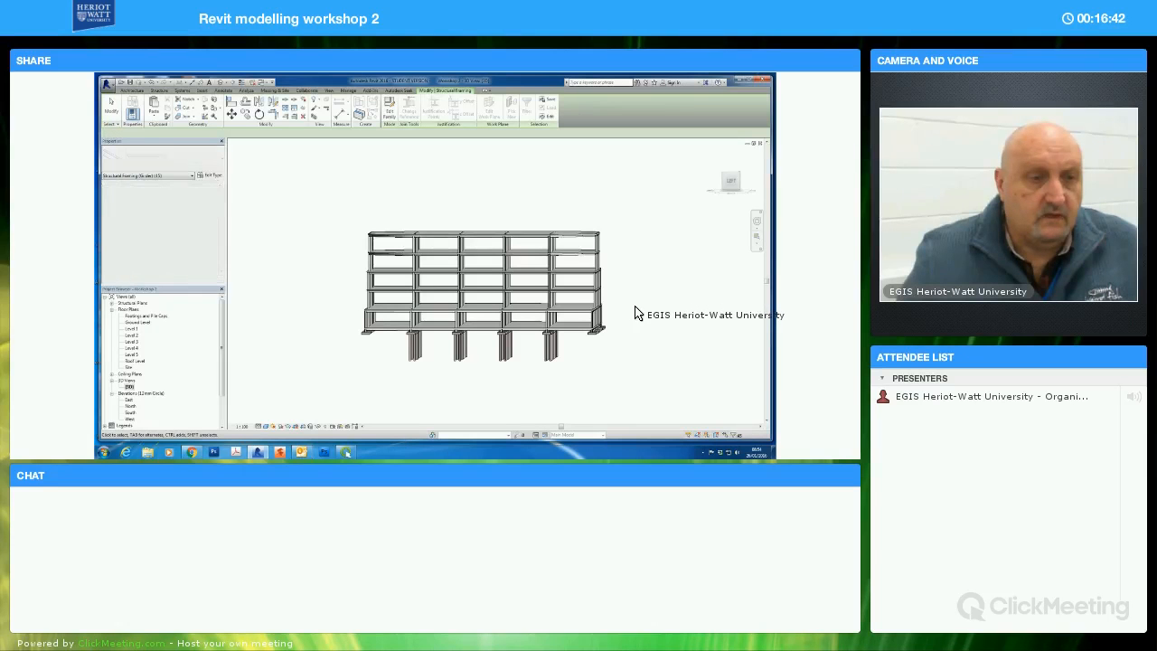
middle_click_drag(639, 279, 638, 275, "shift")
key("Escape")
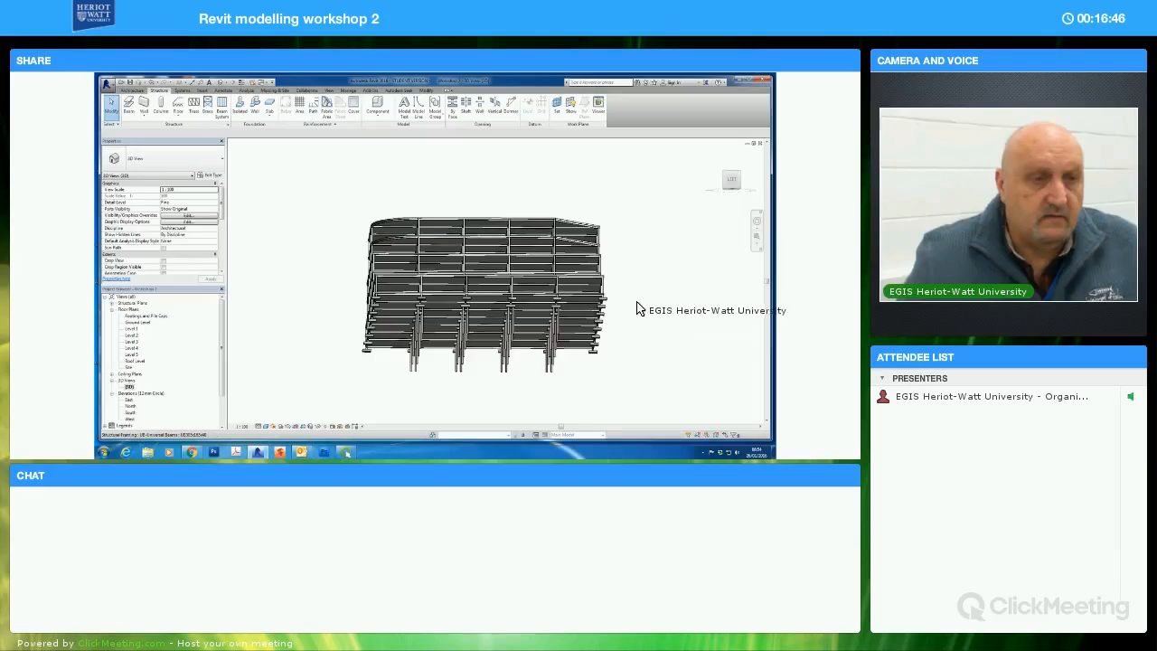
Duplicate the {3D} view and rename the copy as 3d Structural Steel
middle_click_drag(599, 341, 560, 391, "shift")
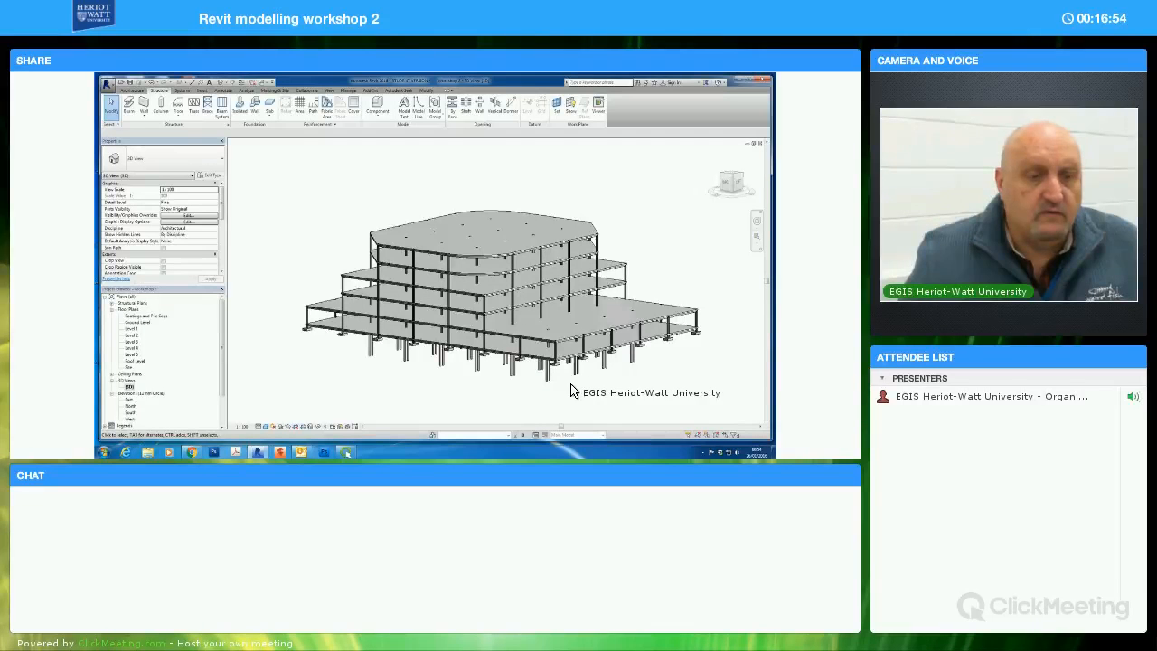
middle_click_drag(607, 345, 581, 389, "shift")
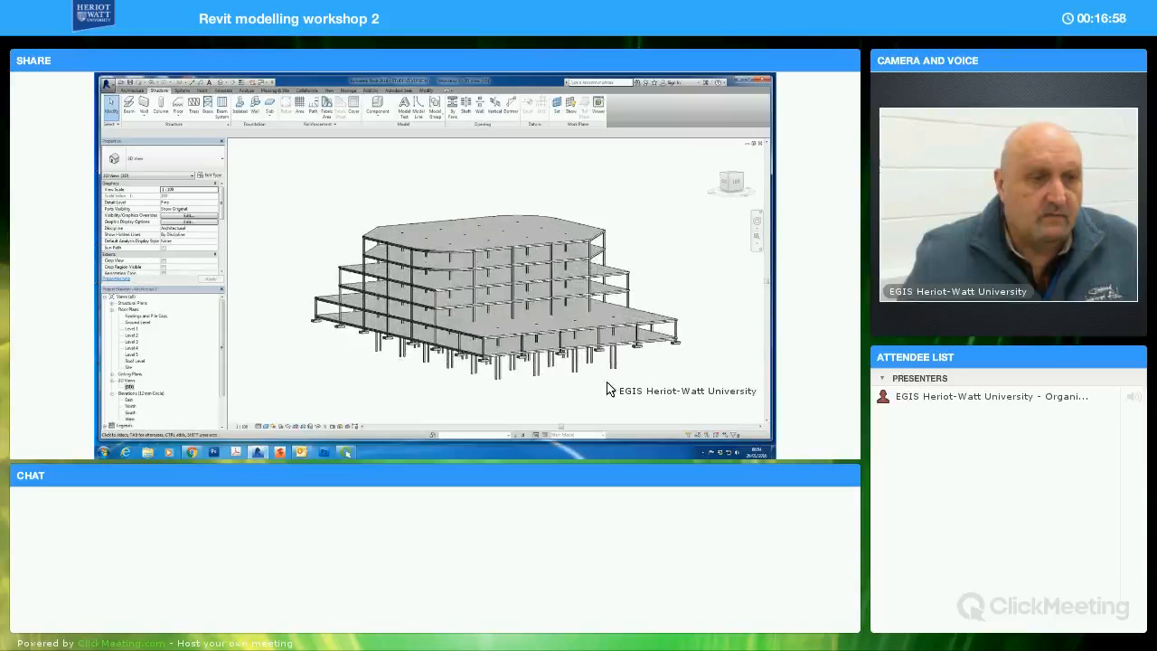
middle_click_drag(630, 378, 616, 380)
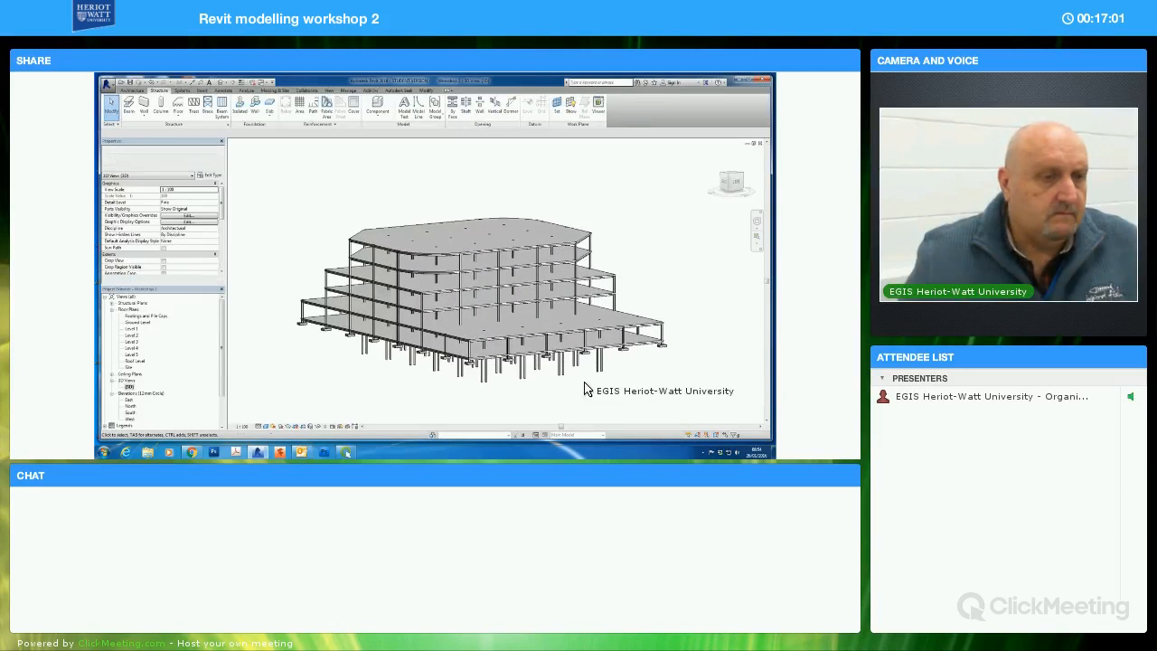
right_click(131, 387)
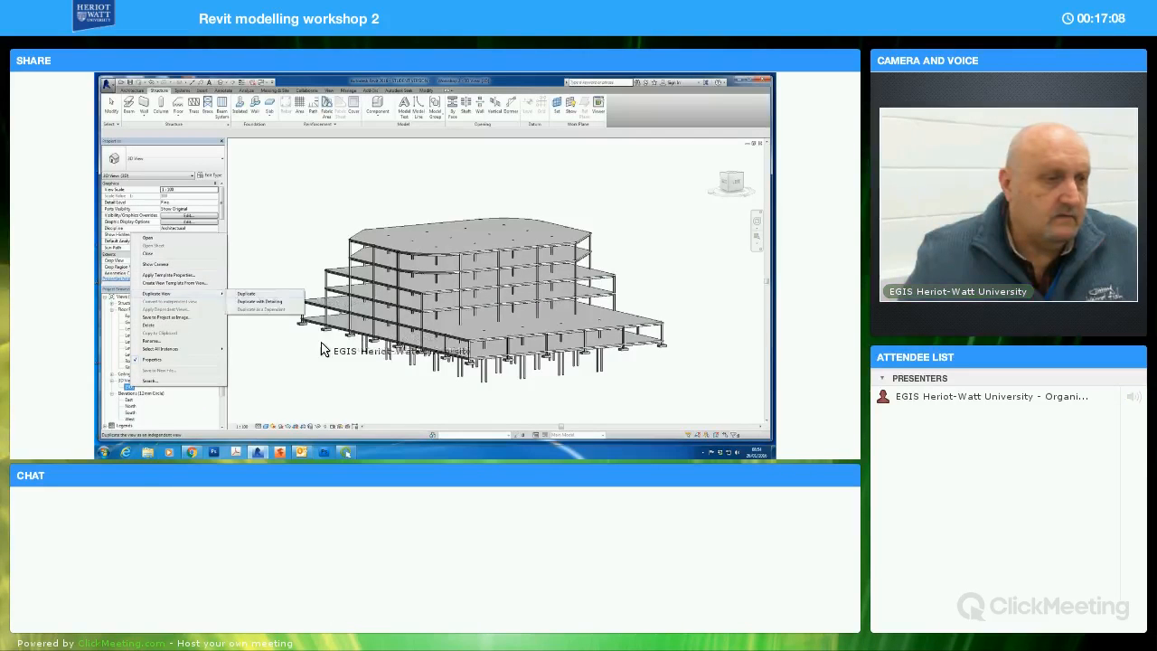
left_click(248, 292)
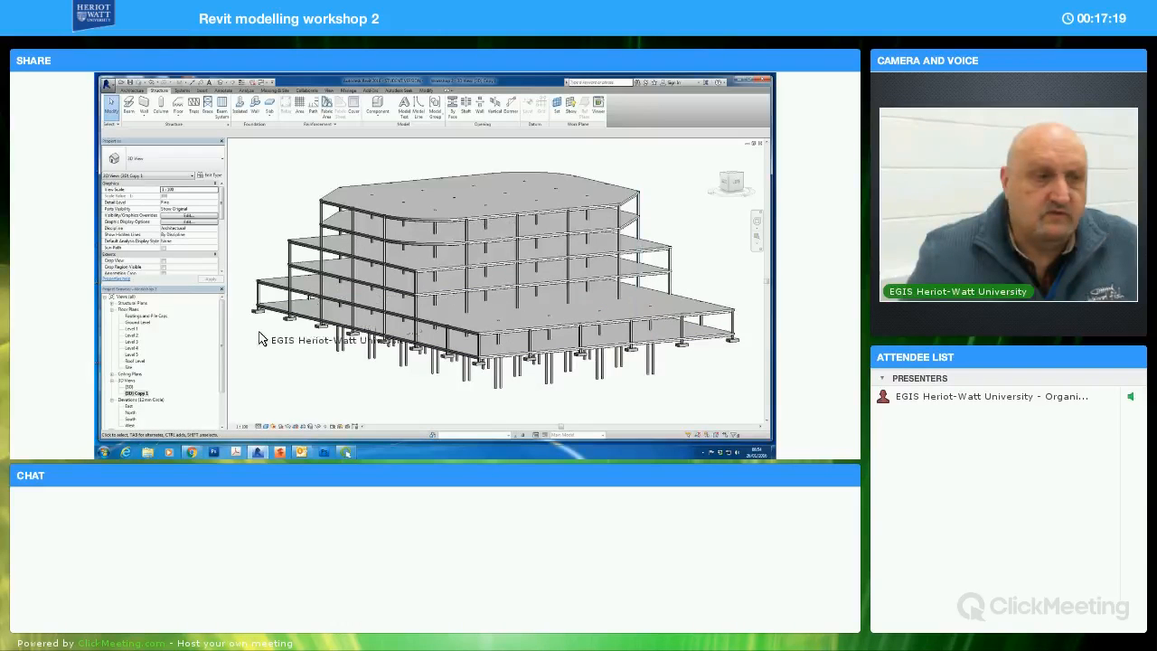
right_click(138, 396)
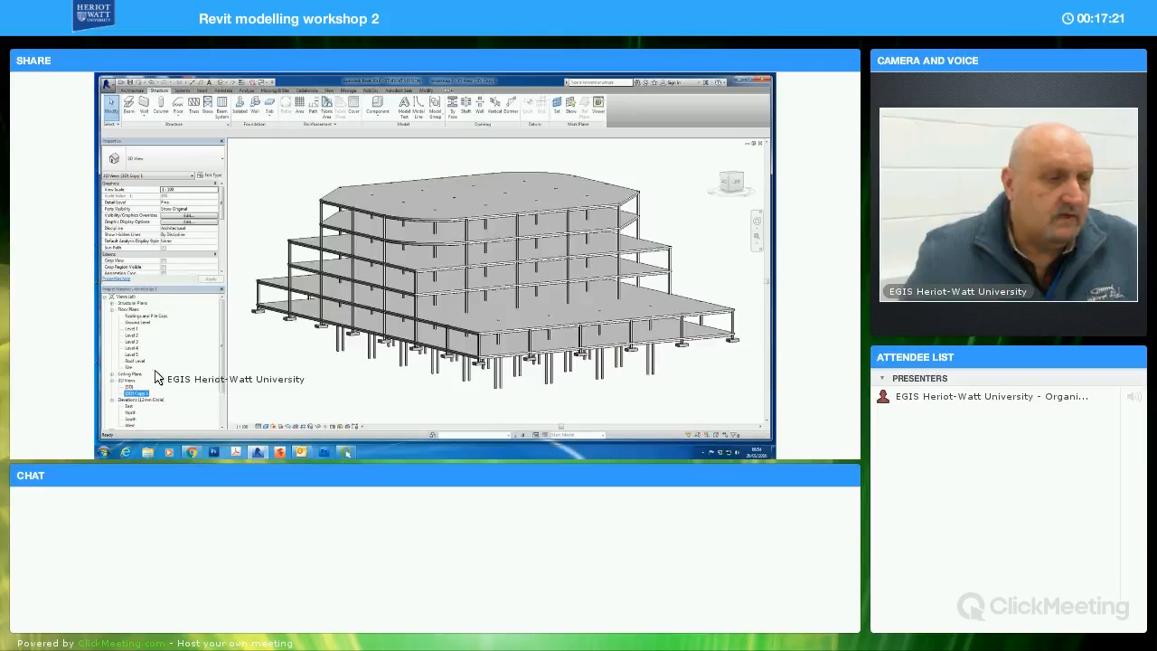
left_click(167, 349)
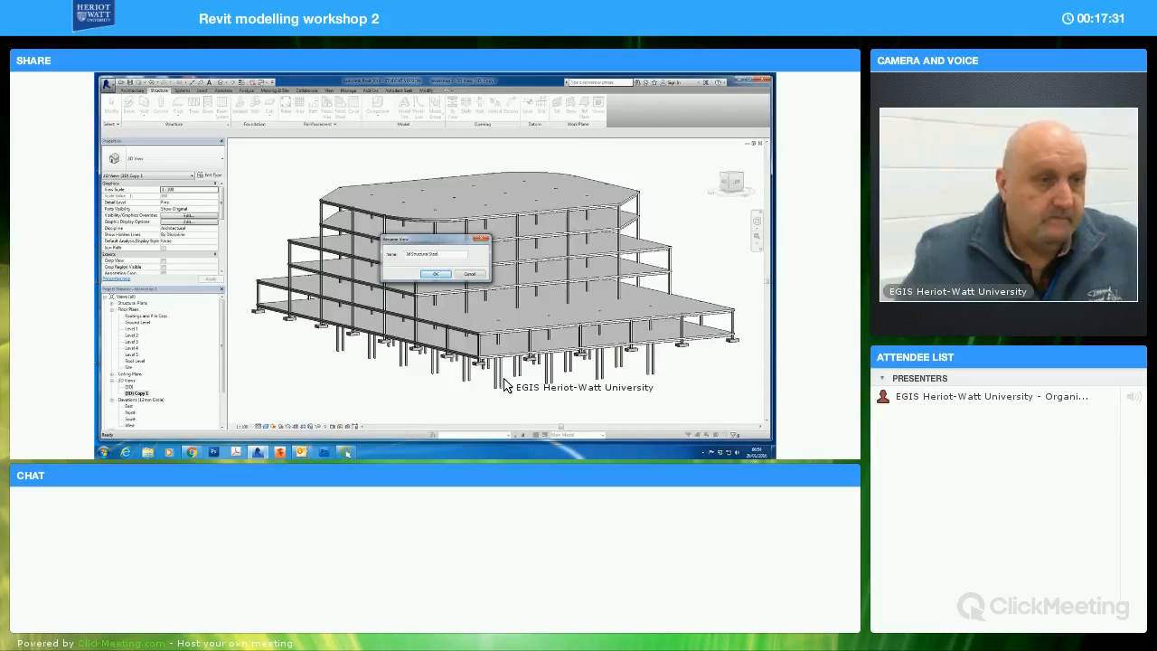
left_click(434, 276)
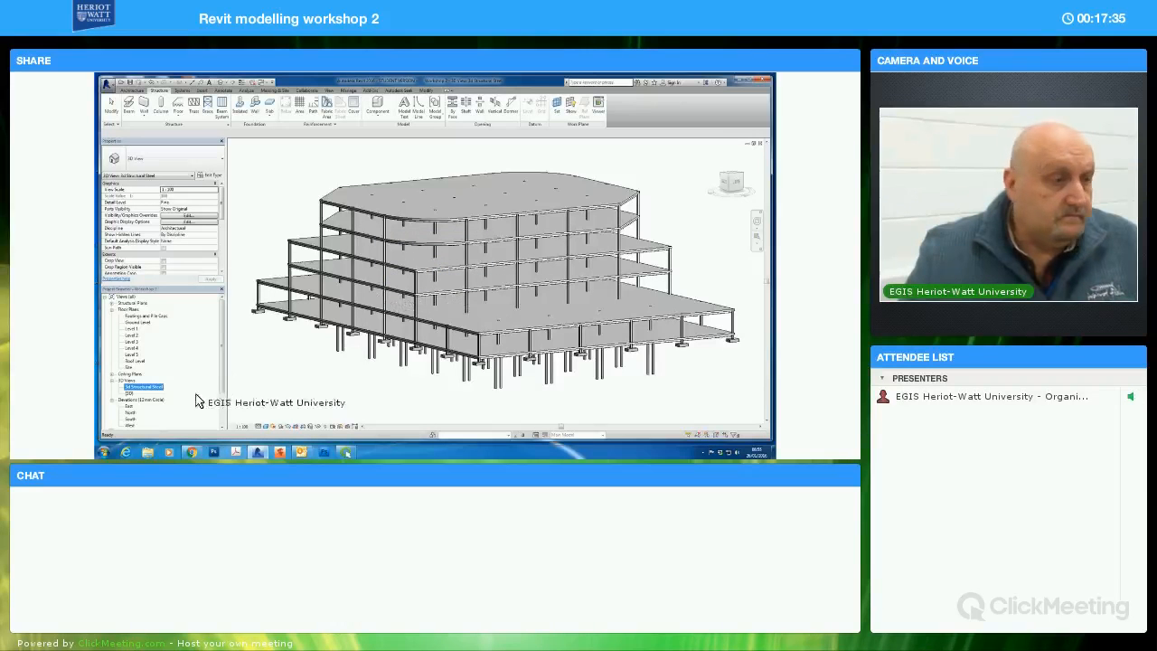
Open the visibility/graphics overrides of the 3d Structural Steel view and limit the model category list to Structure only
left_click(188, 217)
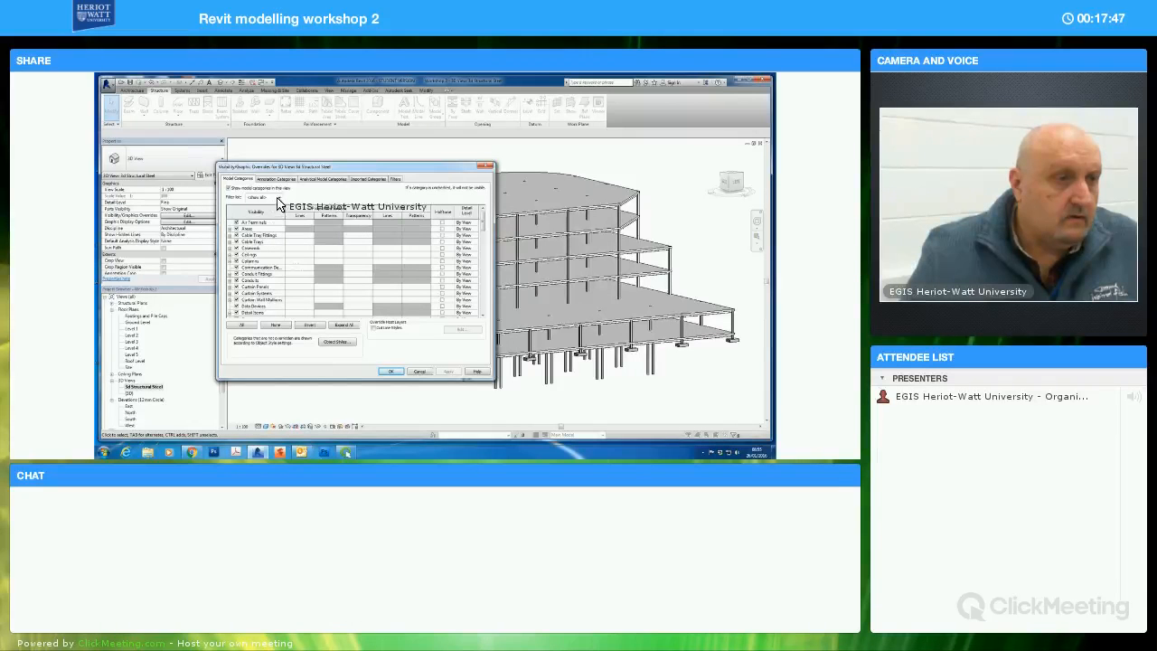
left_click(278, 198)
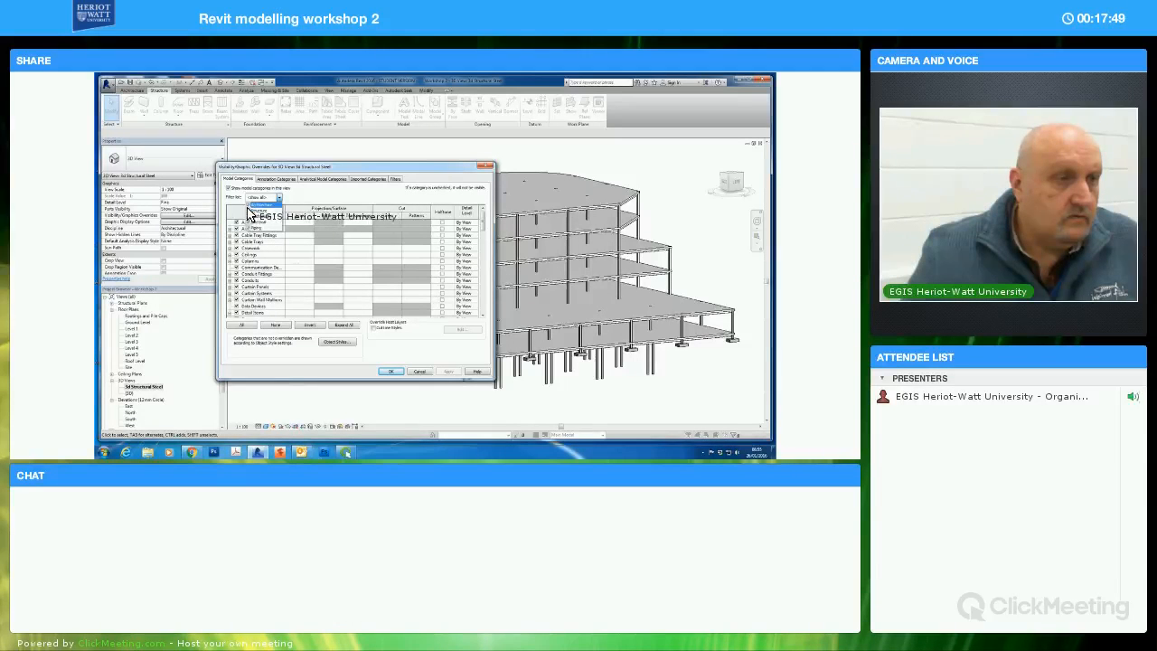
left_click(249, 207)
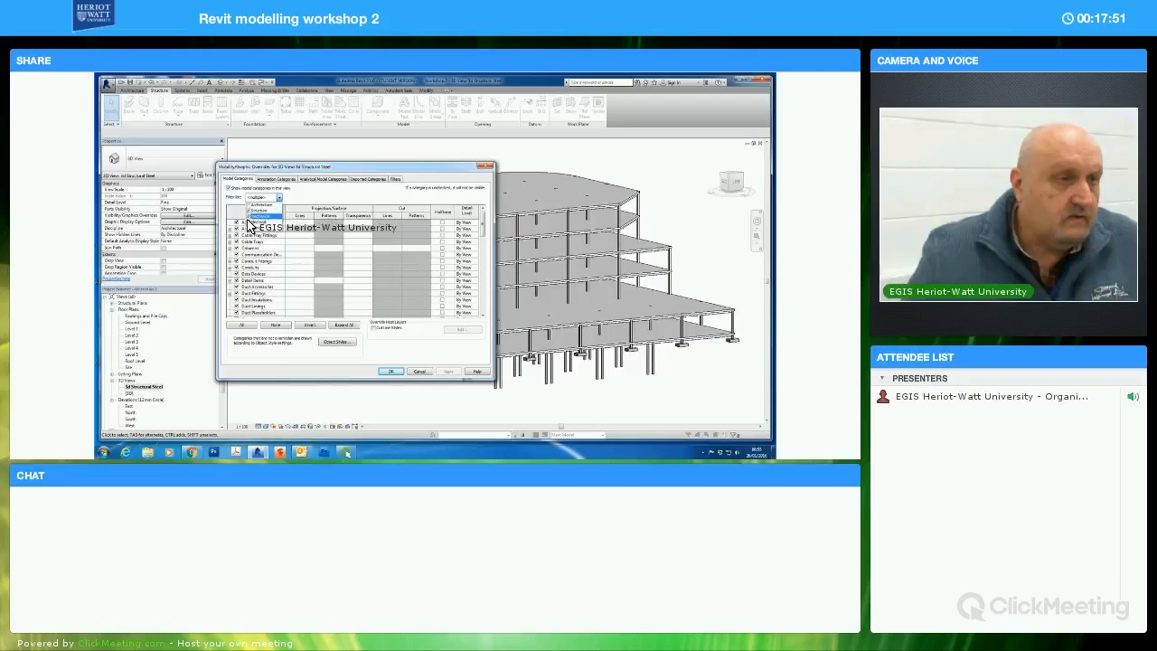
left_click(249, 218)
left_click(248, 224)
left_click(250, 229)
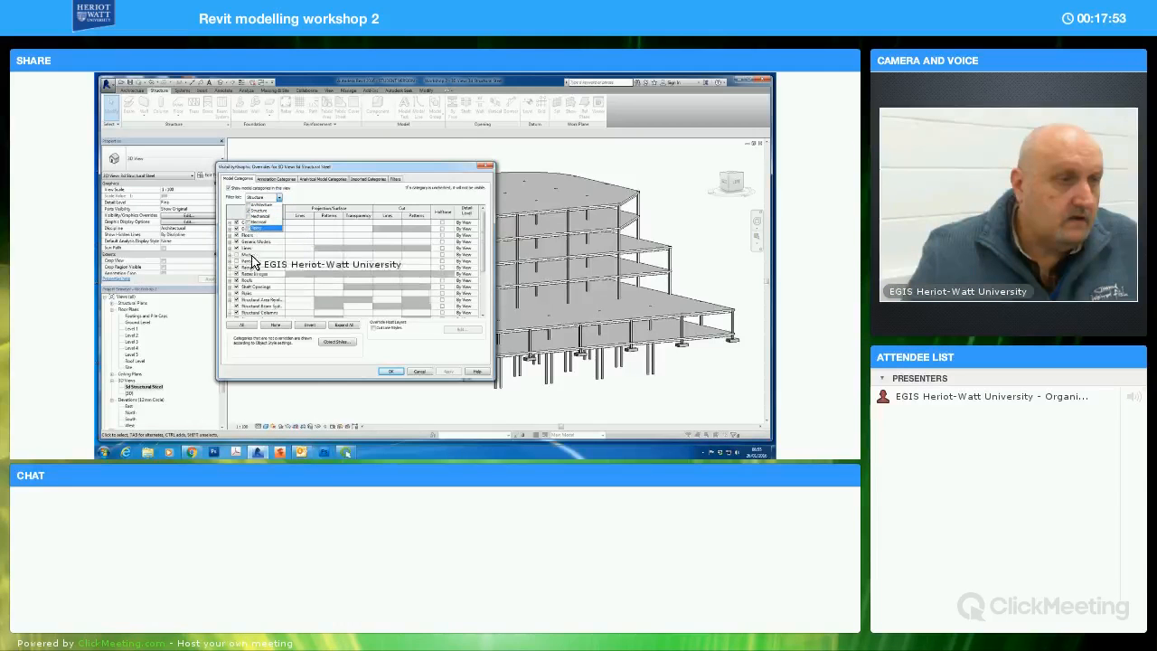
left_click(297, 194)
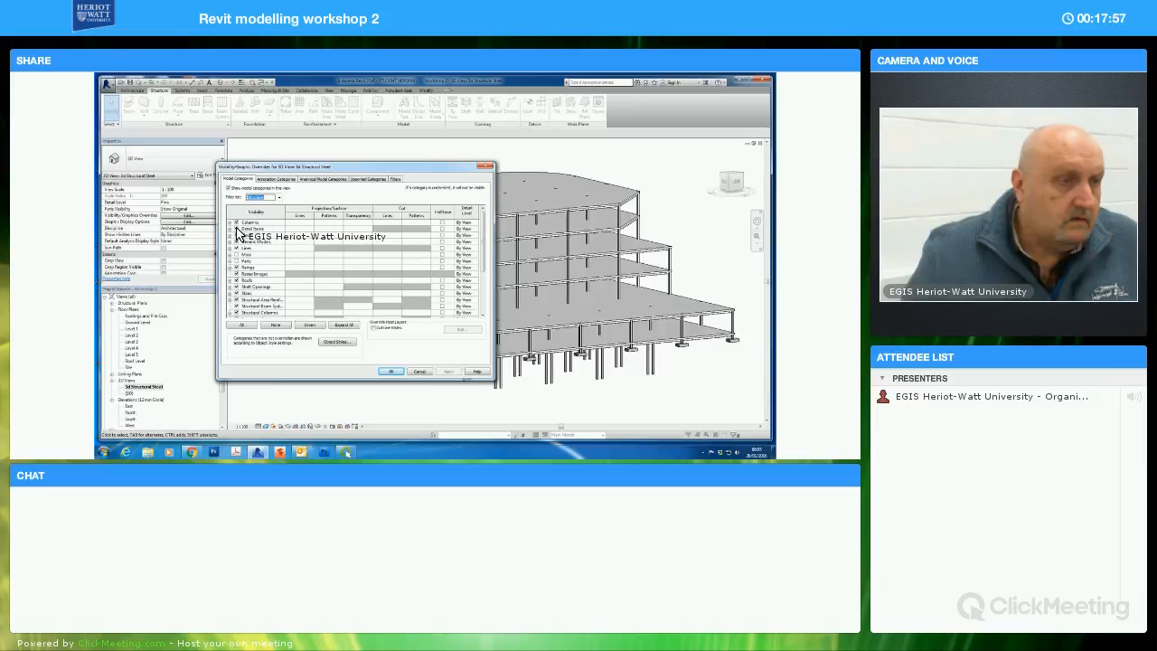
Hide the Detail Items, Floors, Generic Models, Lines, Ramps, Raster Images, Roofs, Stairs and Walls categories, apply the overrides and inspect the steel frame
left_click(238, 231)
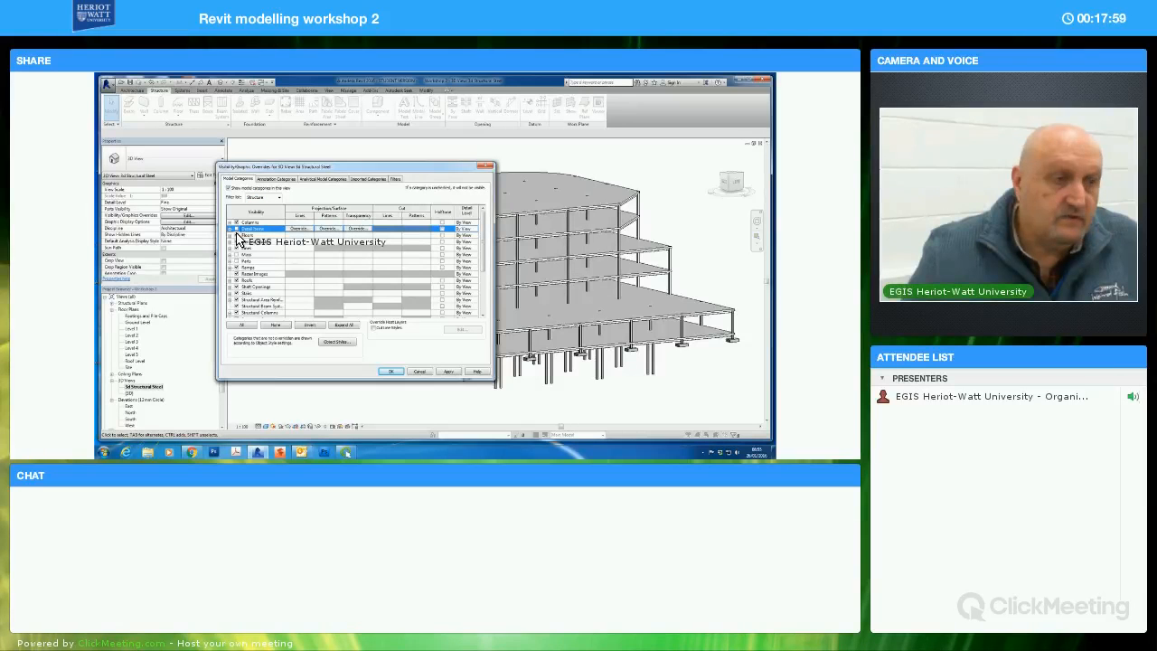
left_click(237, 242)
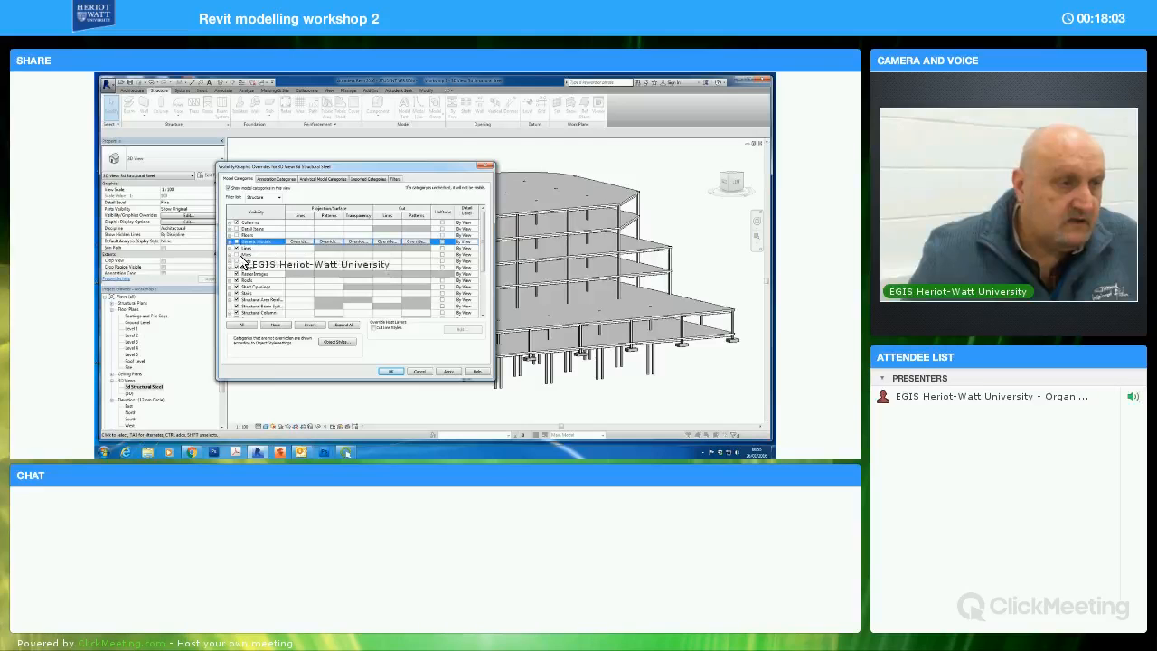
left_click(237, 248)
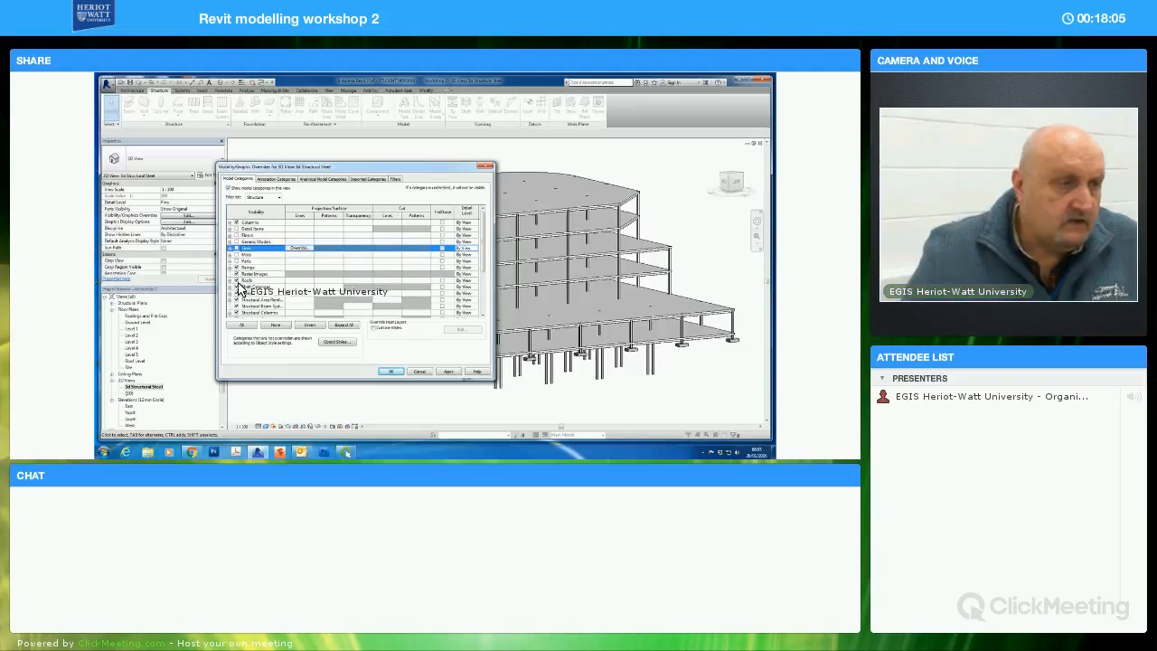
left_click(237, 268)
left_click(237, 280)
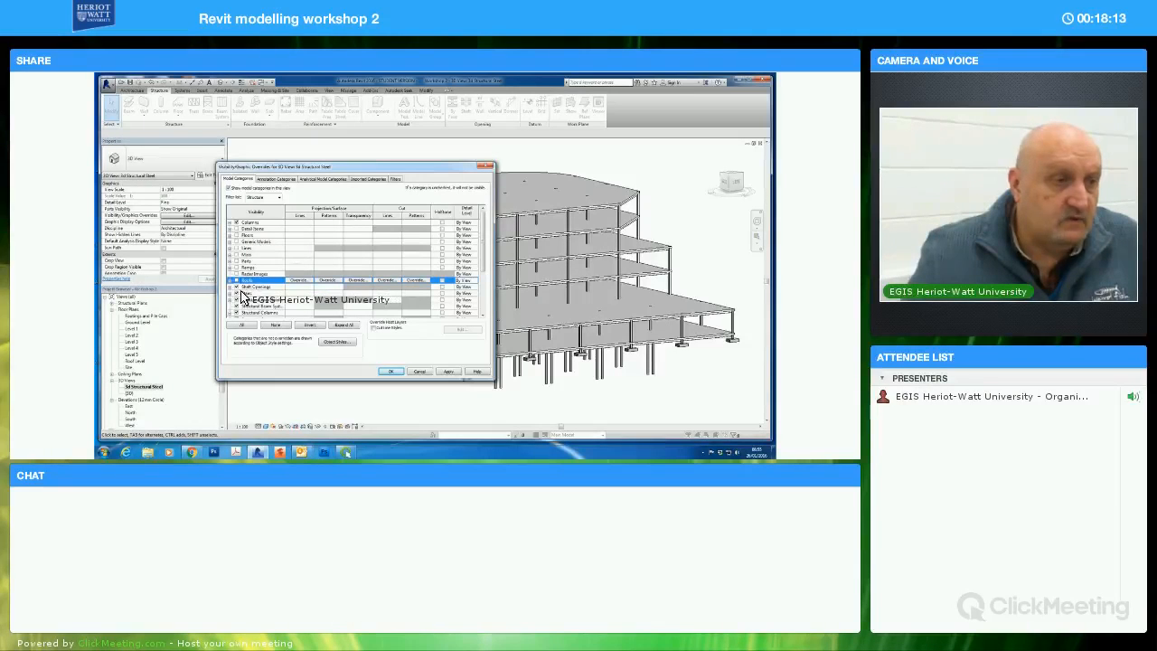
left_click(238, 294)
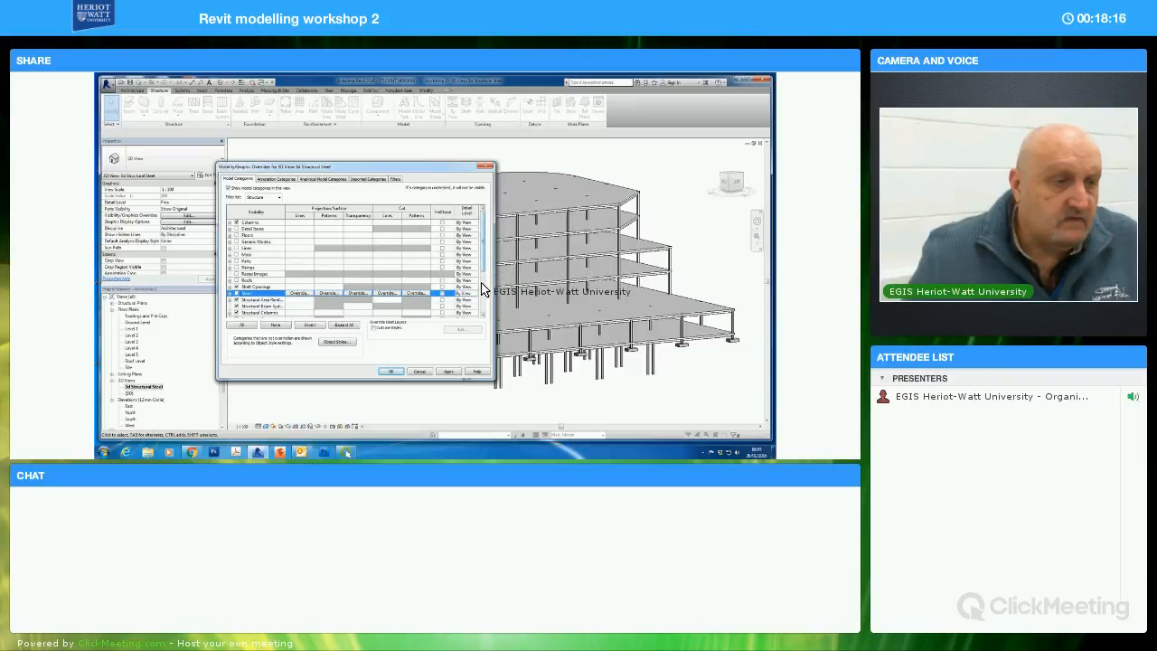
scroll(488, 291, "down", 3)
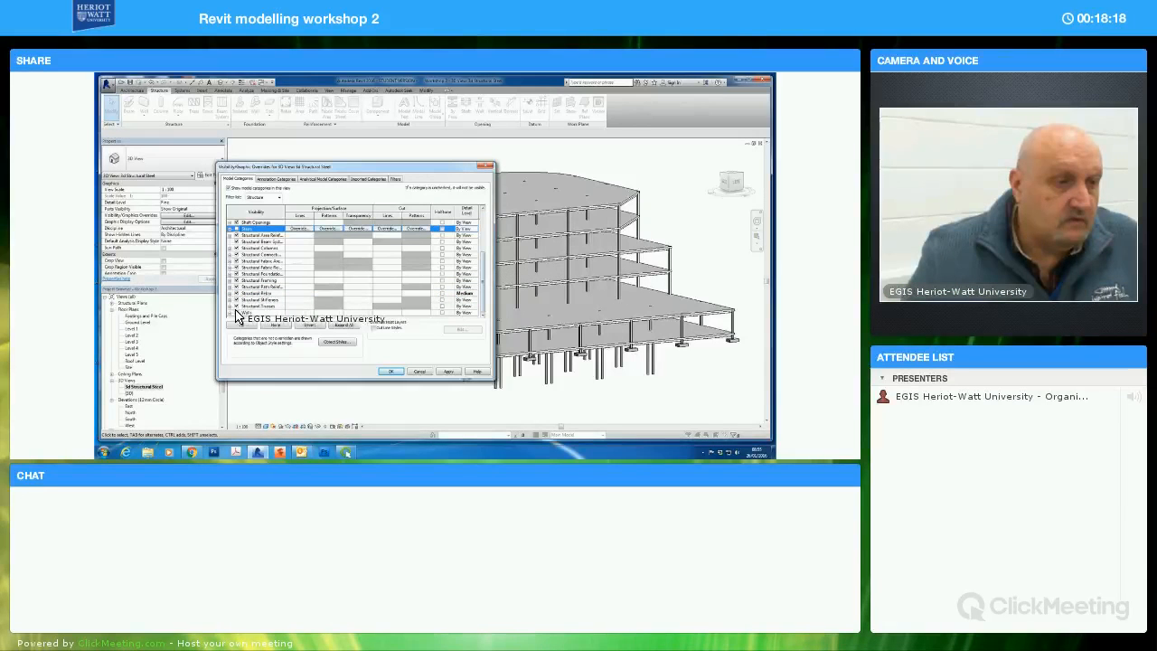
left_click(295, 312)
left_click(390, 371)
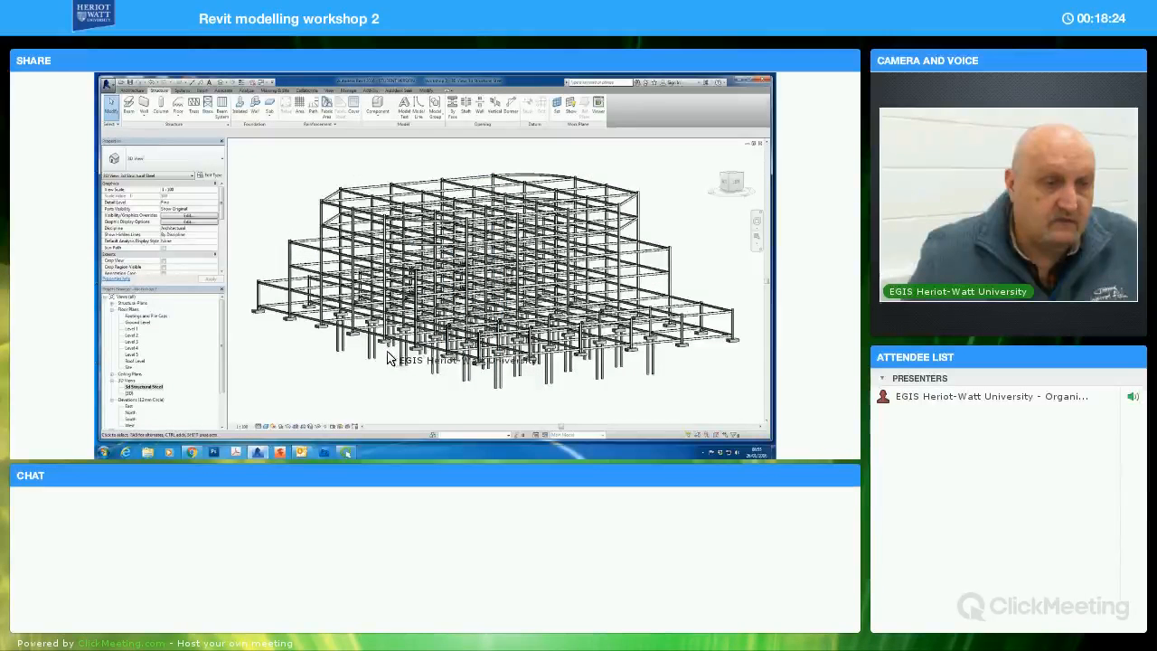
scroll(389, 358, "down", 2)
middle_click_drag(412, 370, 443, 358, "shift")
middle_click_drag(543, 354, 602, 361, "shift")
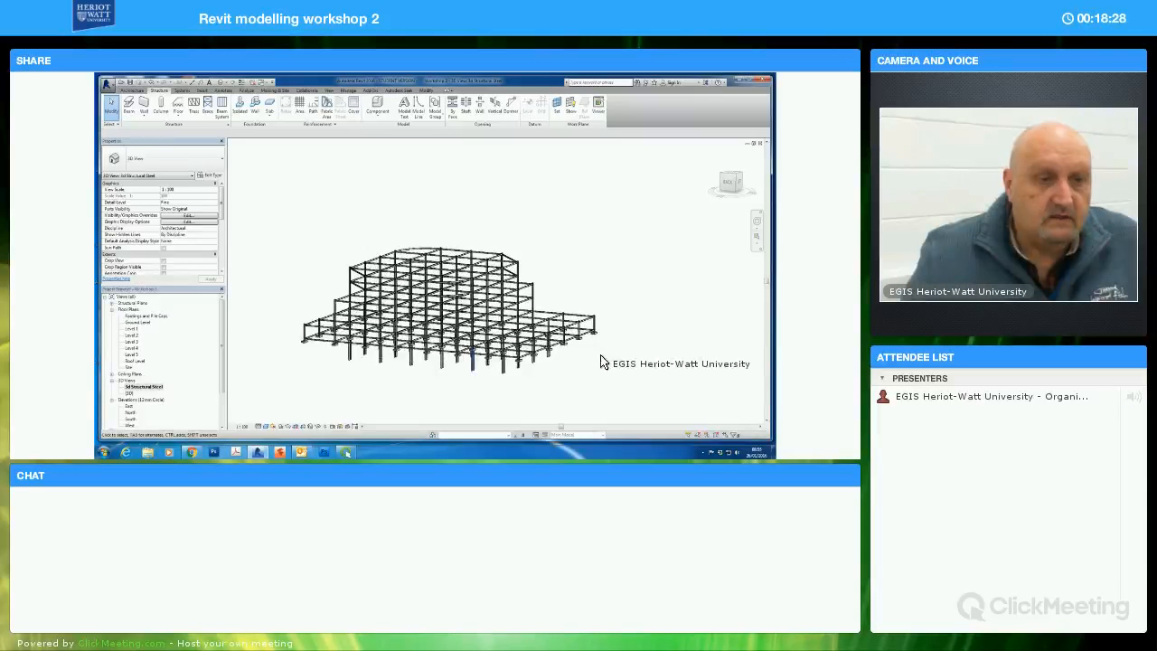
scroll(598, 365, "up", 3)
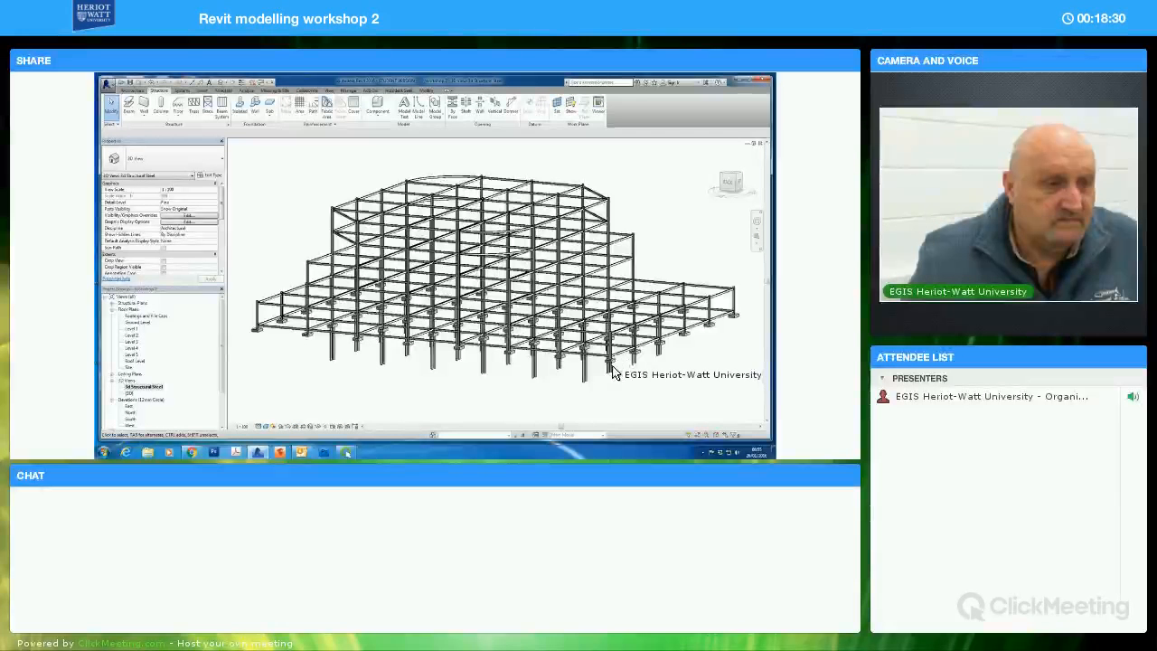
Compare the steel-only 3d Structural Steel view with the full {3D} view of the building from several angles
middle_click_drag(606, 375, 496, 376, "shift")
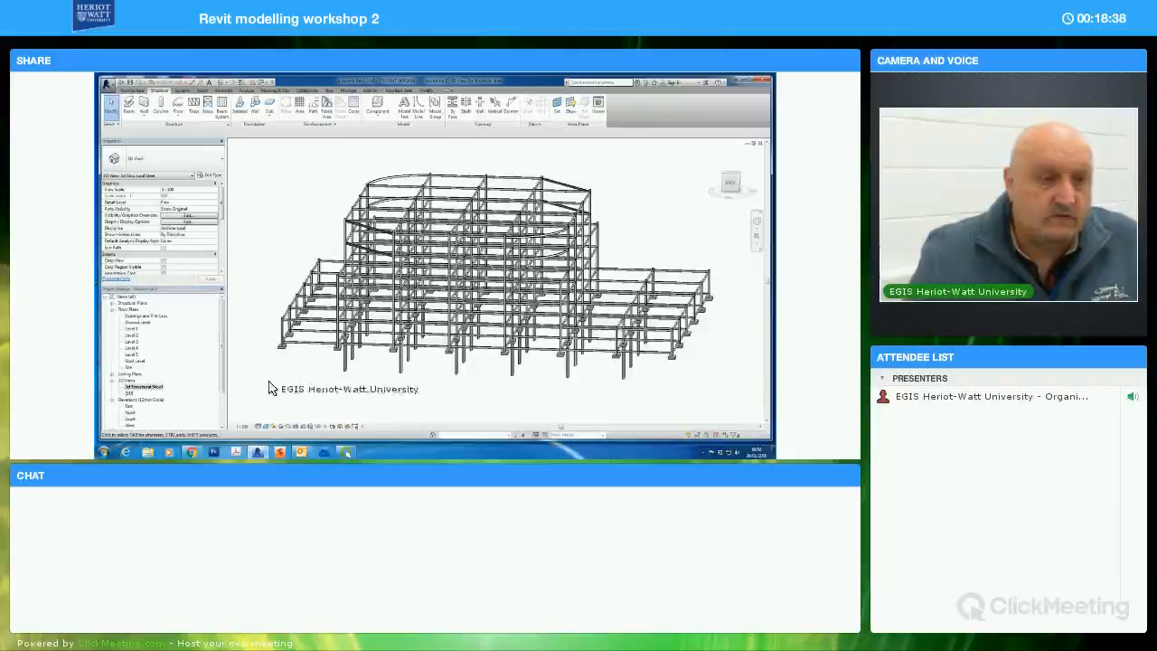
double_click(192, 393)
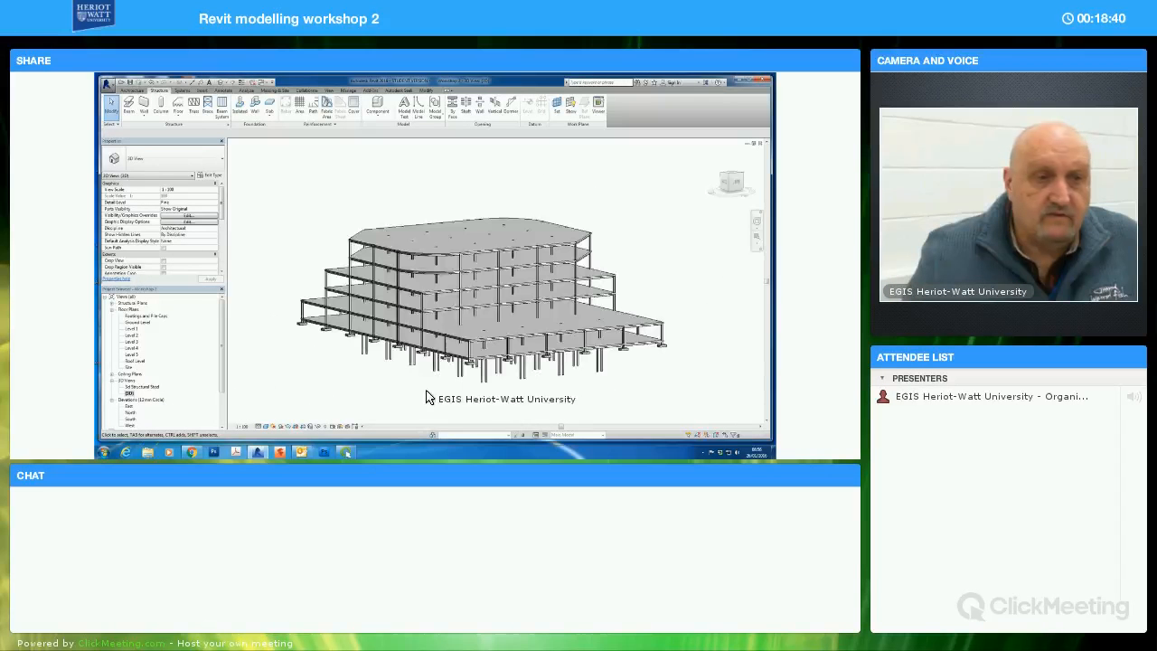
middle_click_drag(470, 395, 154, 390, "shift")
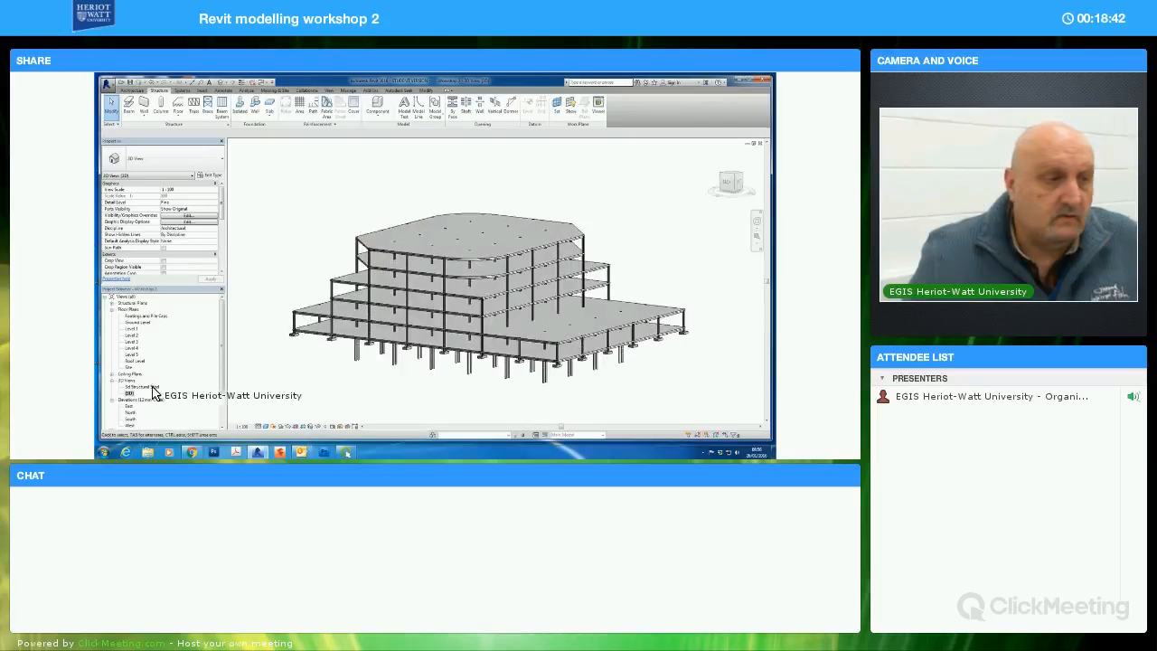
double_click(139, 387)
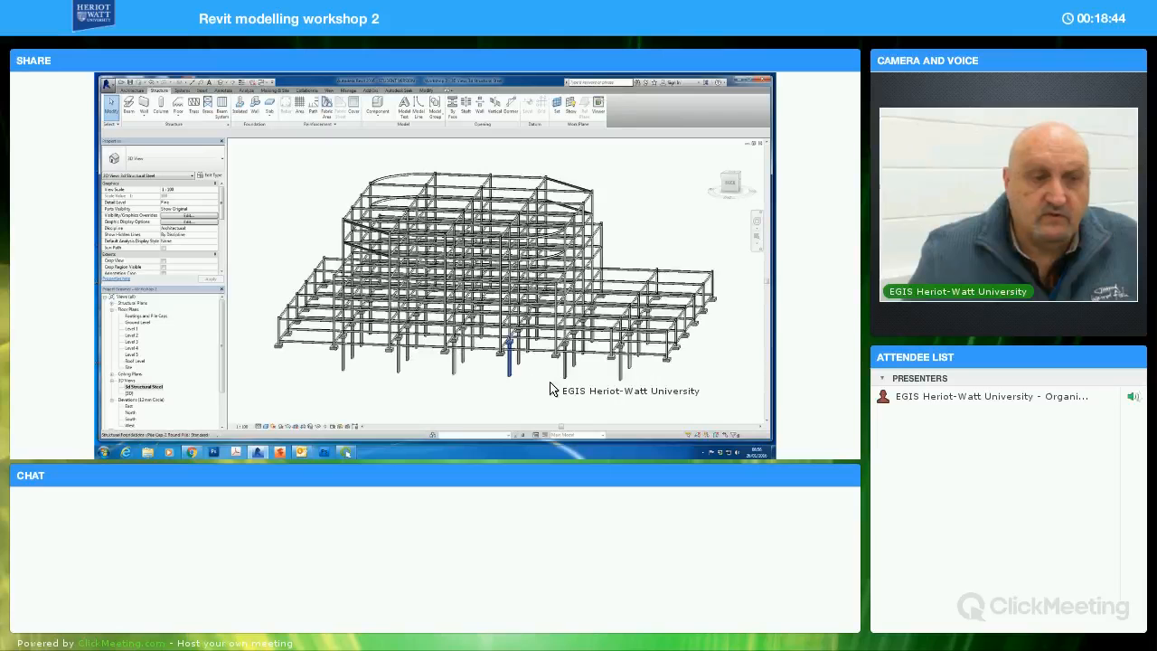
middle_click_drag(527, 366, 146, 342, "shift")
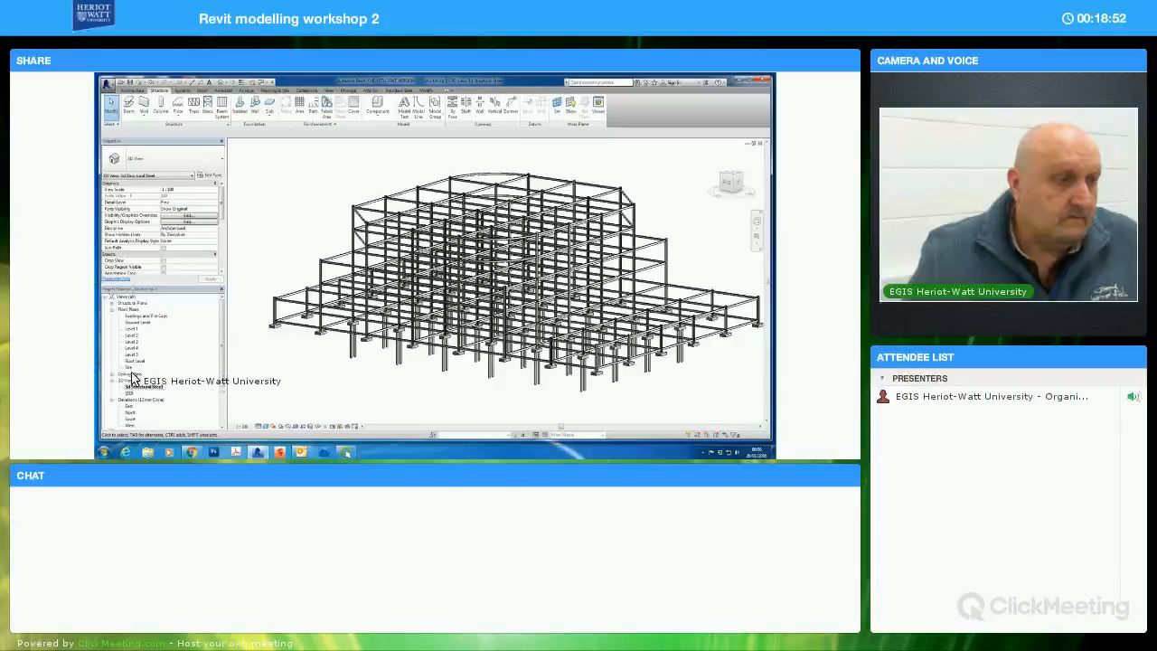
left_click(129, 393)
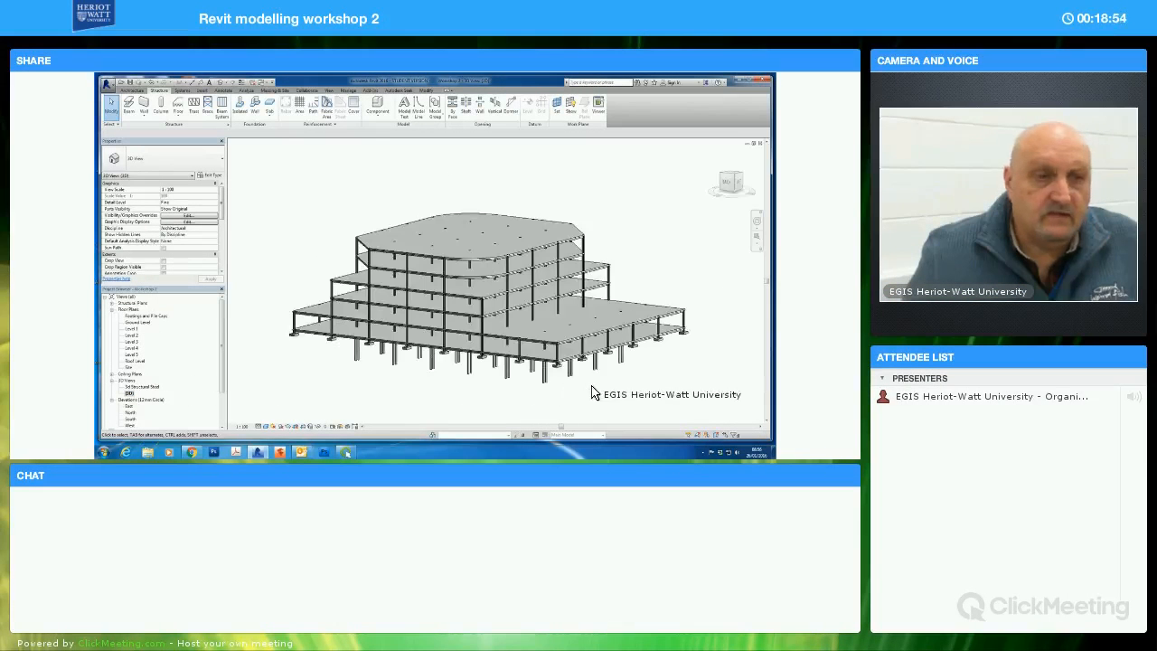
middle_click_drag(595, 393, 596, 354, "shift")
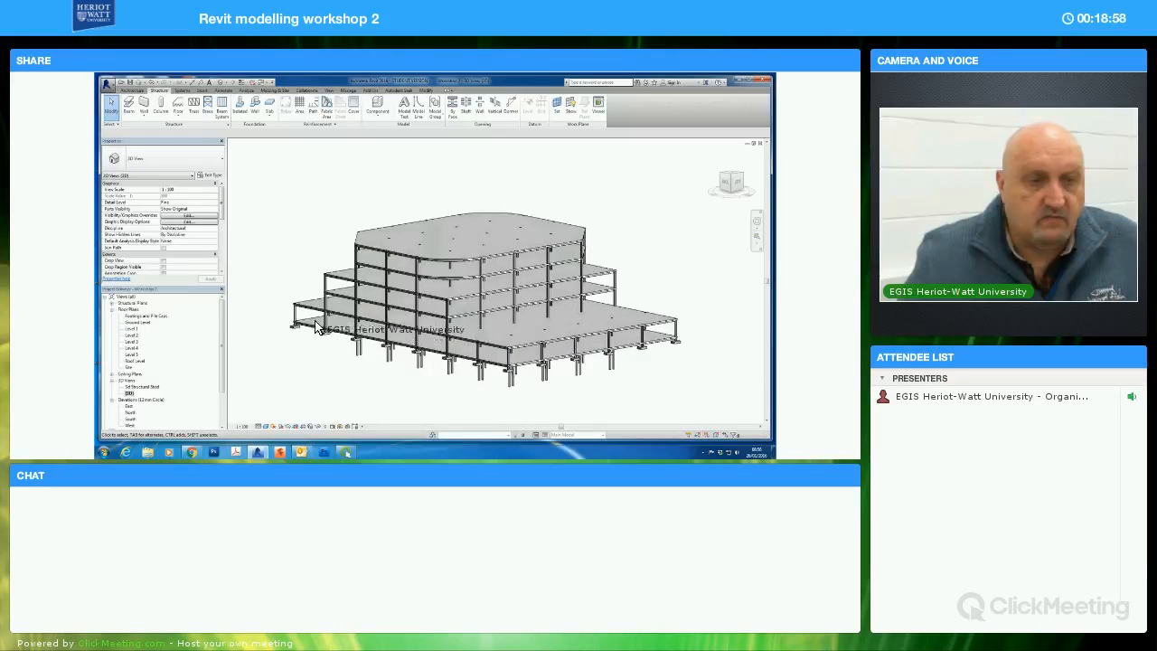
middle_click_drag(506, 395, 480, 269, "shift")
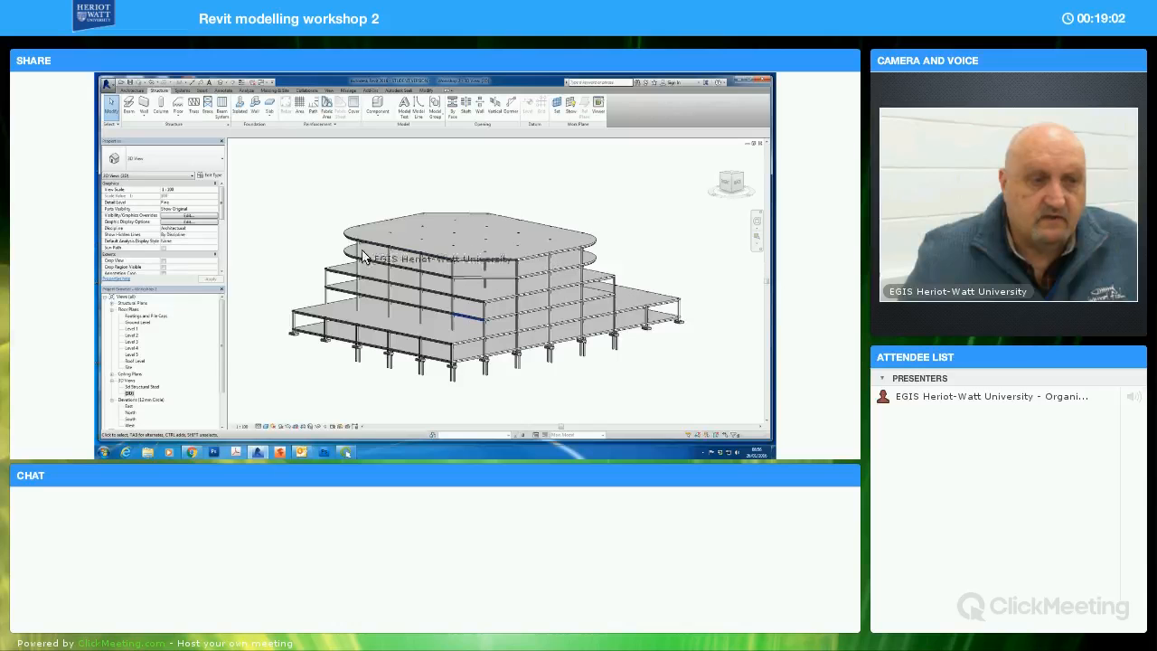
middle_click_drag(429, 387, 640, 354, "shift")
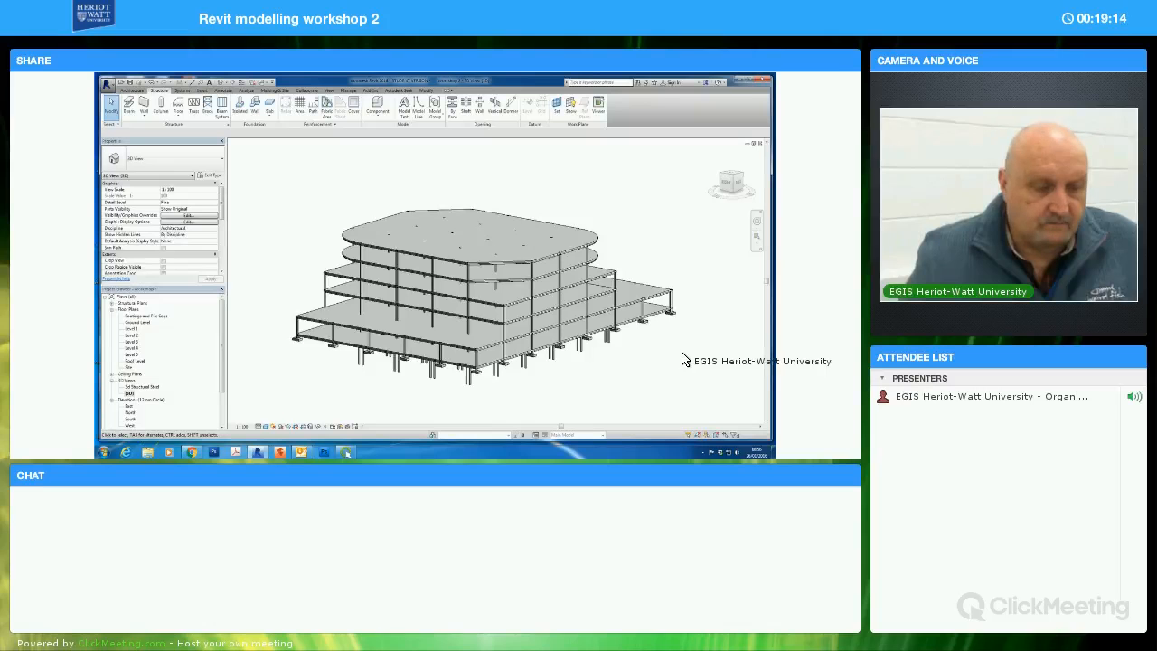
middle_click_drag(667, 357, 631, 362, "shift")
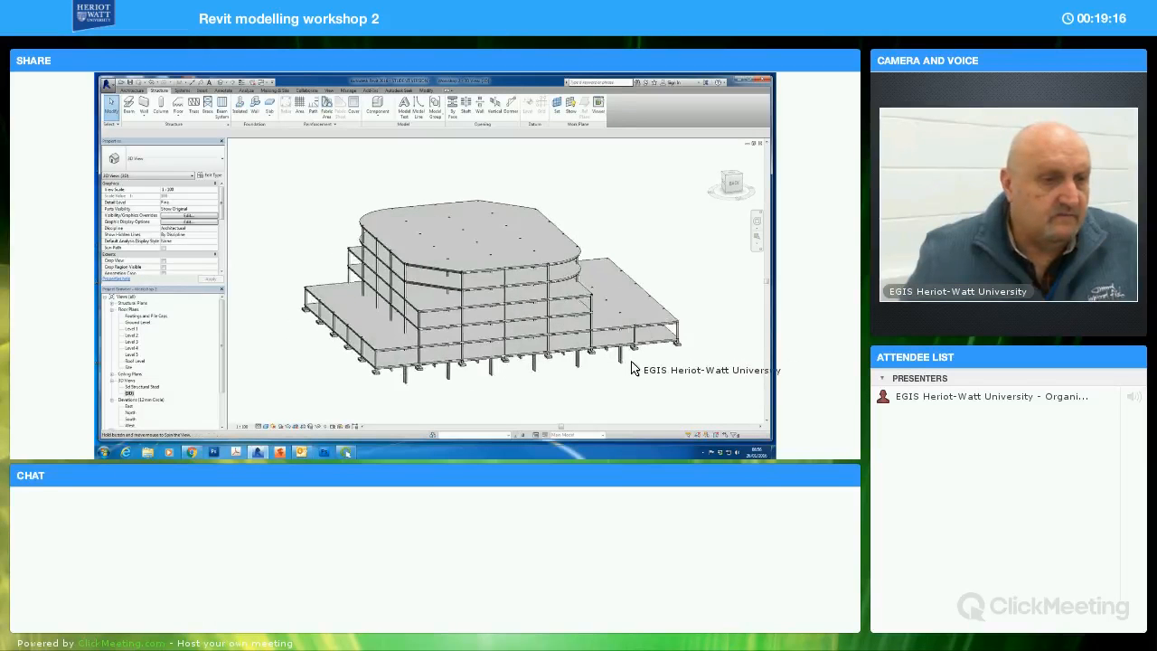
Place a Wall-Ext_102Bwk-75Ins-100LBlk-12P wall from Ground Level along one outer edge of the lowest upper-floor slab, using Pick Lines
left_click(131, 93)
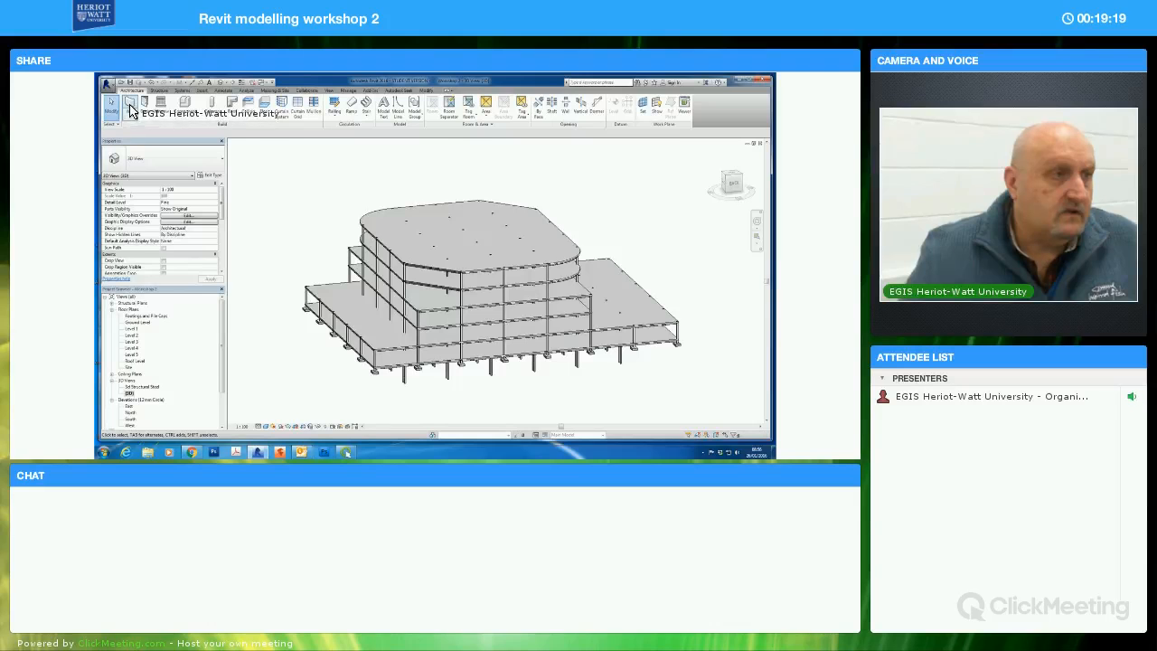
left_click(132, 106)
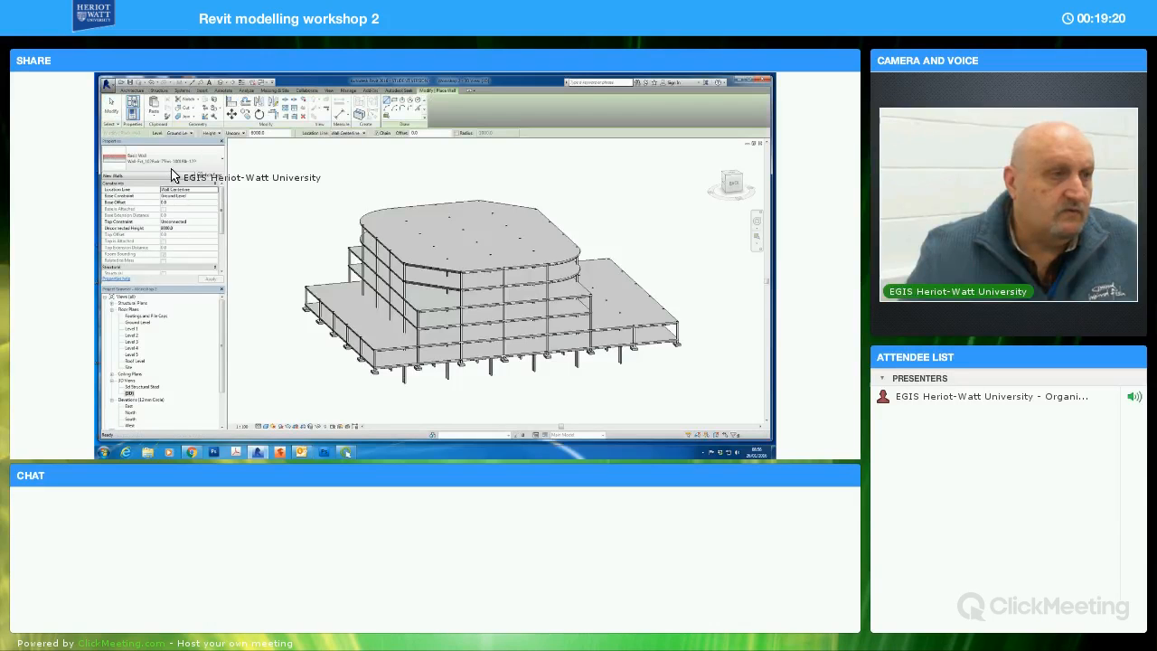
left_click(418, 116)
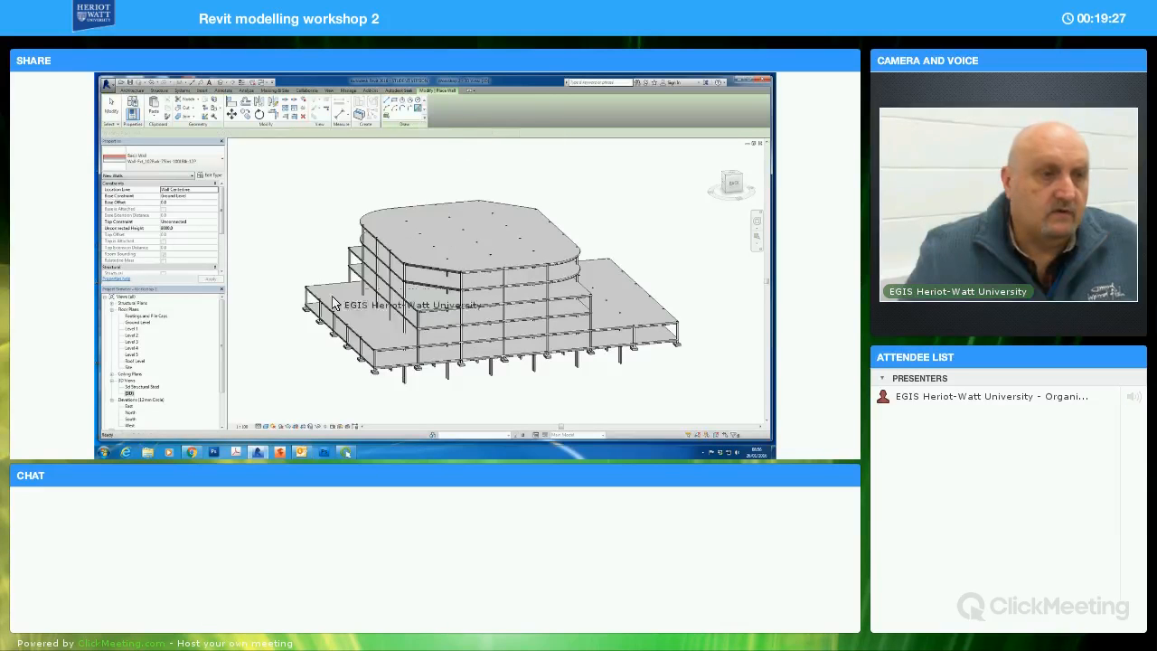
scroll(367, 364, "up", 5)
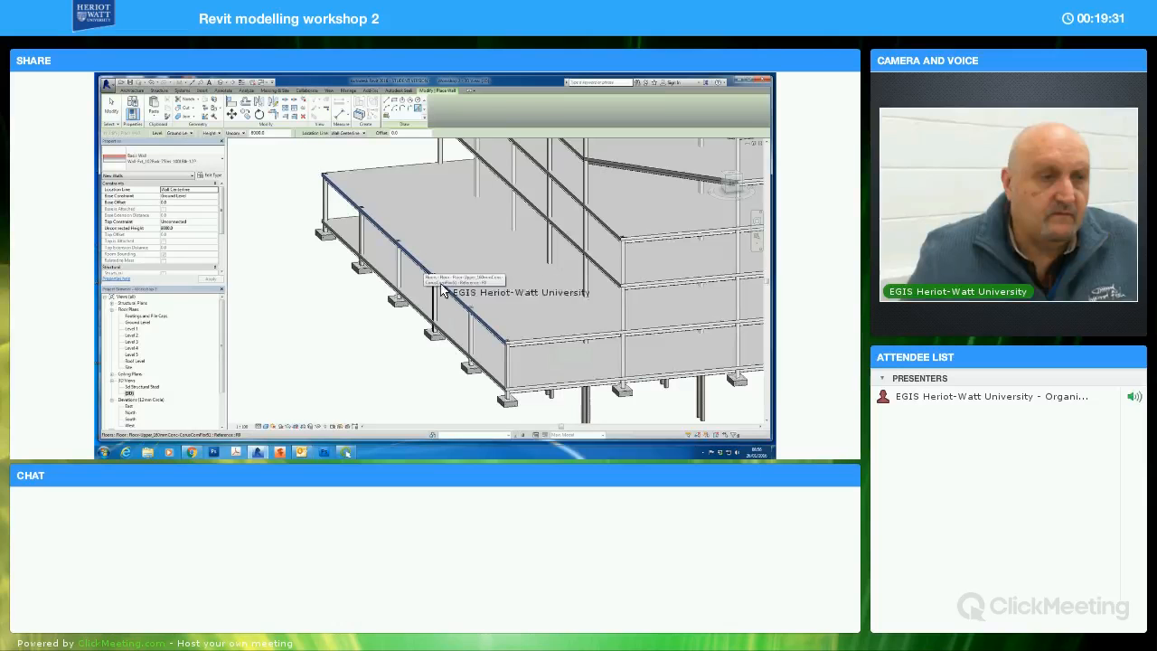
left_click(509, 349)
key("Escape")
key("Escape")
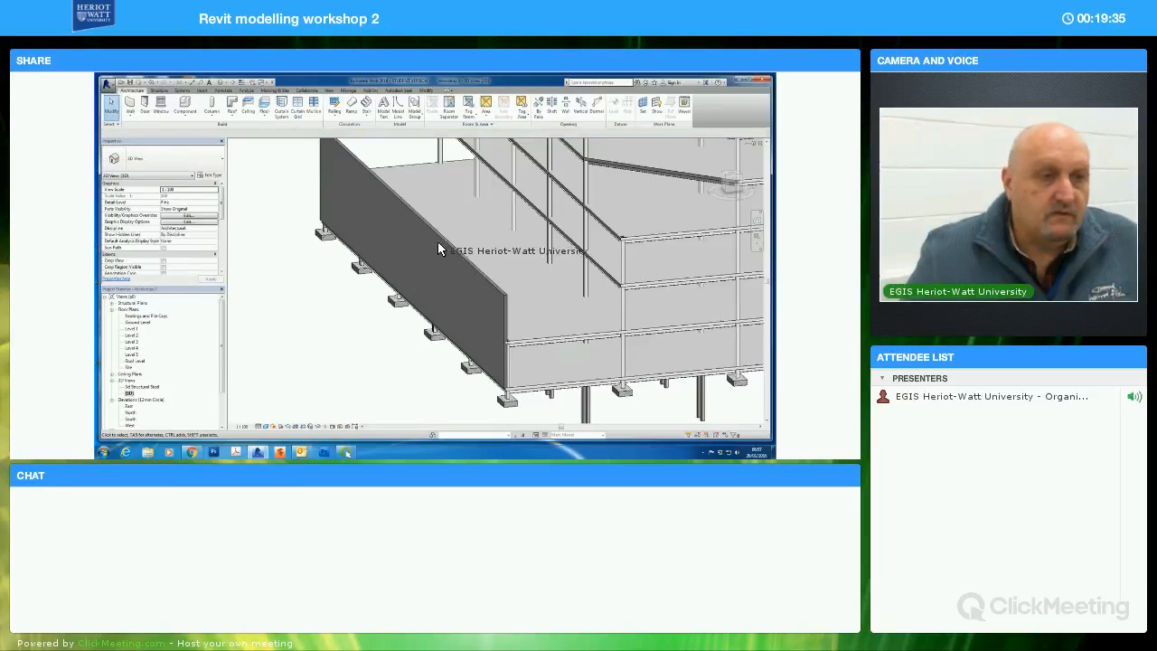
Flip the new wall so its brick face points outward, and check it from outside the building
left_click(348, 303)
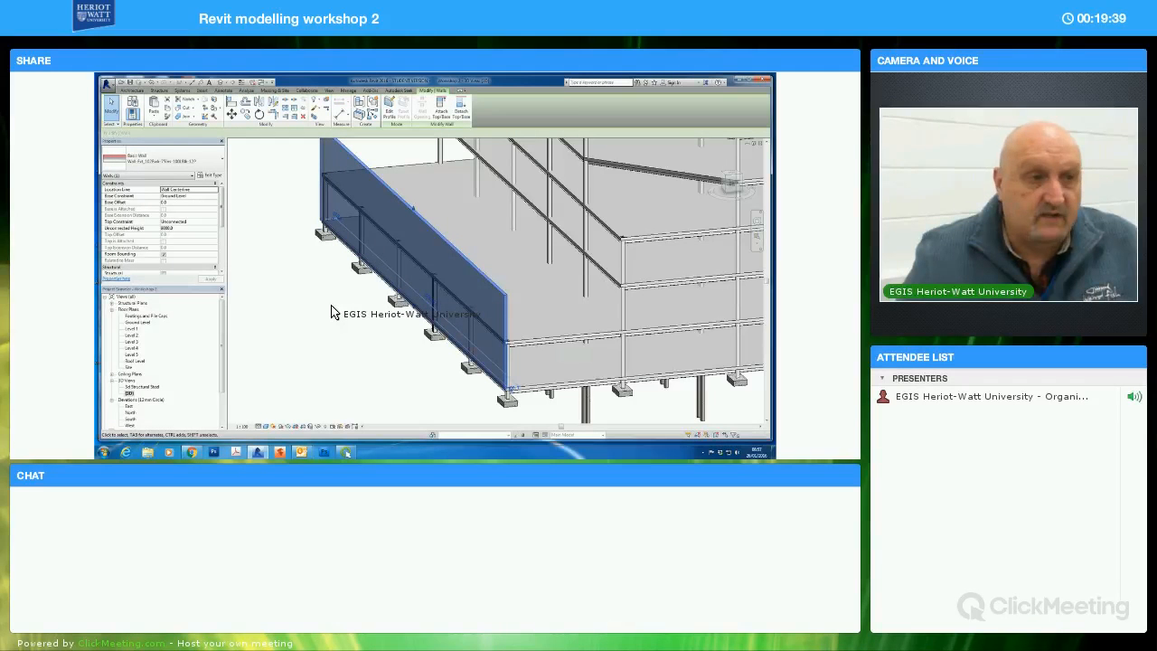
key("Escape")
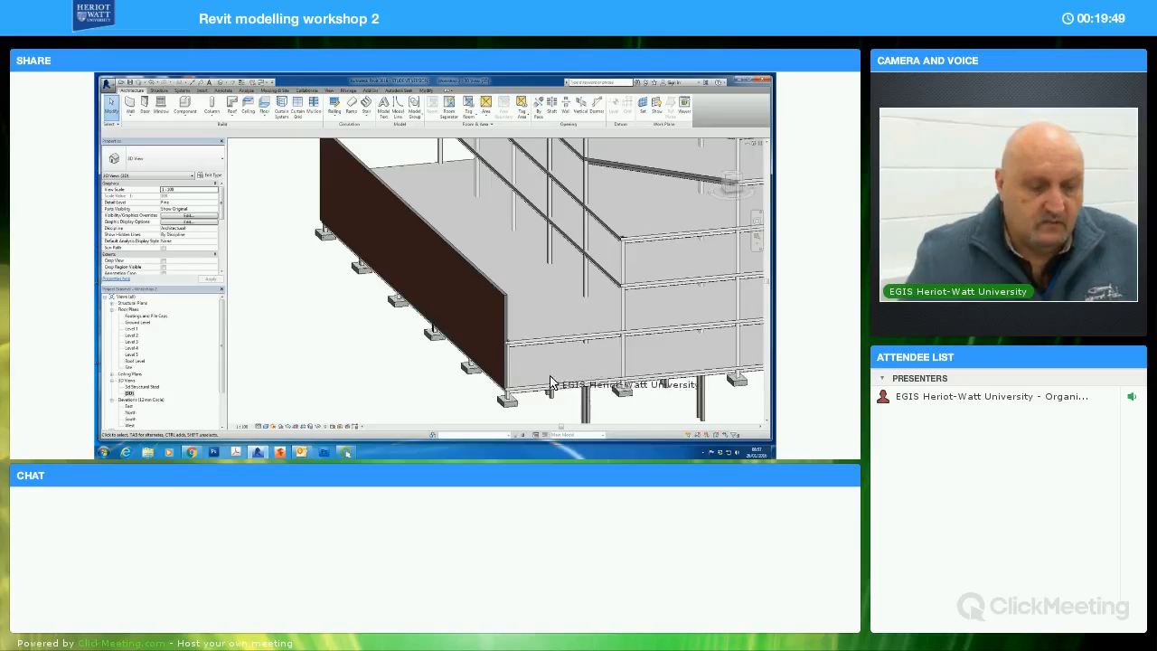
middle_click_drag(500, 403, 447, 389, "shift")
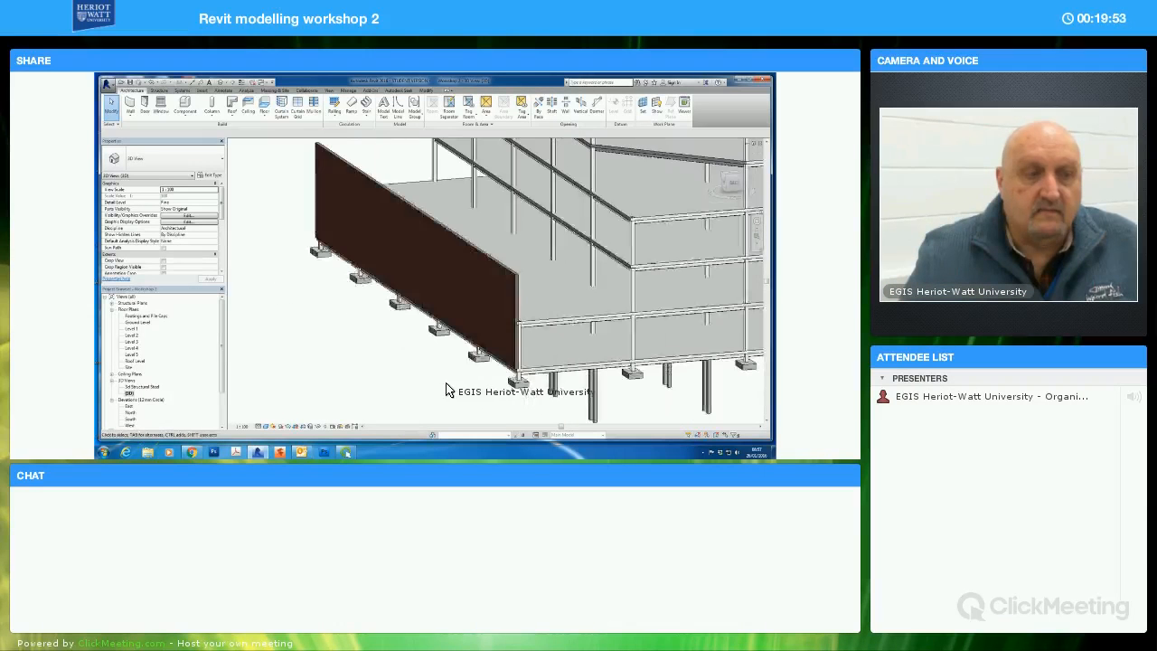
Place the same exterior wall along the three remaining outer edges of the lowest upper-floor slab with Pick Lines
left_click(129, 105)
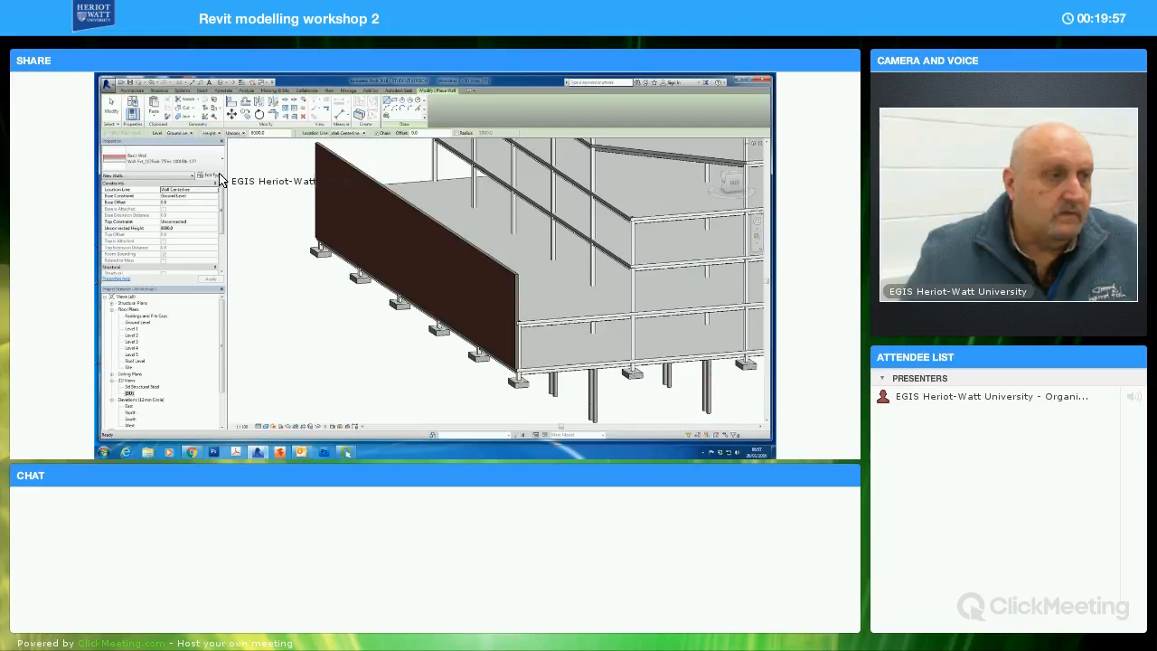
left_click(419, 109)
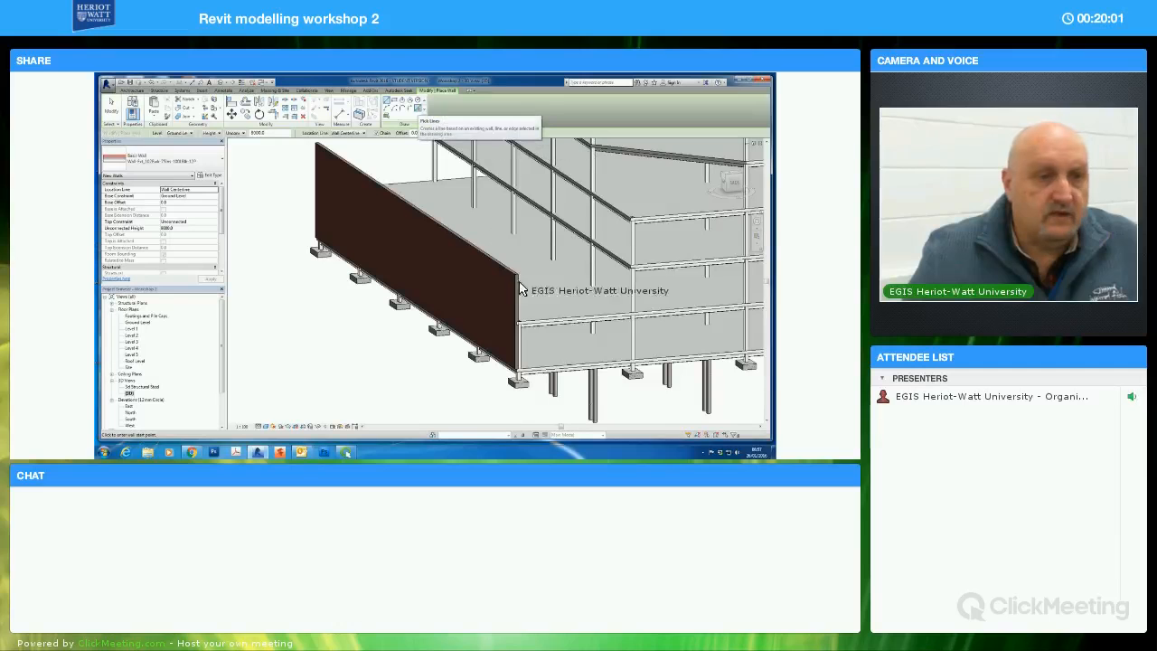
left_click(547, 324)
middle_click_drag(317, 301, 601, 353, "shift")
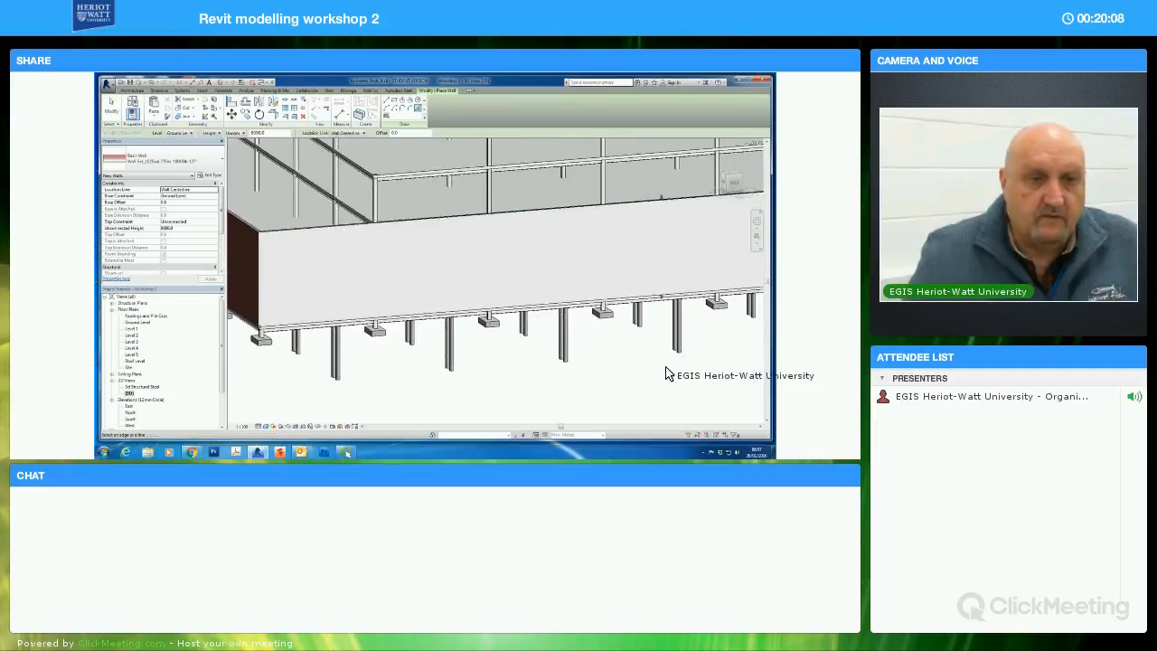
middle_click_drag(627, 369, 617, 251, "shift")
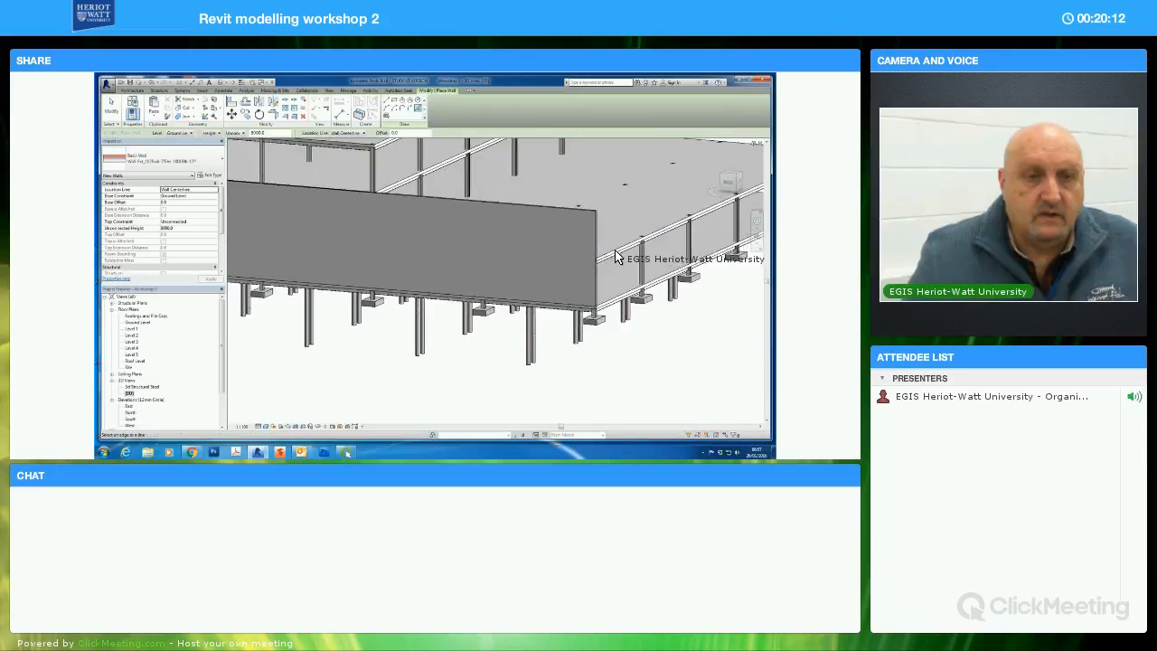
middle_click_drag(669, 322, 620, 359, "shift")
scroll(624, 333, "down", 3)
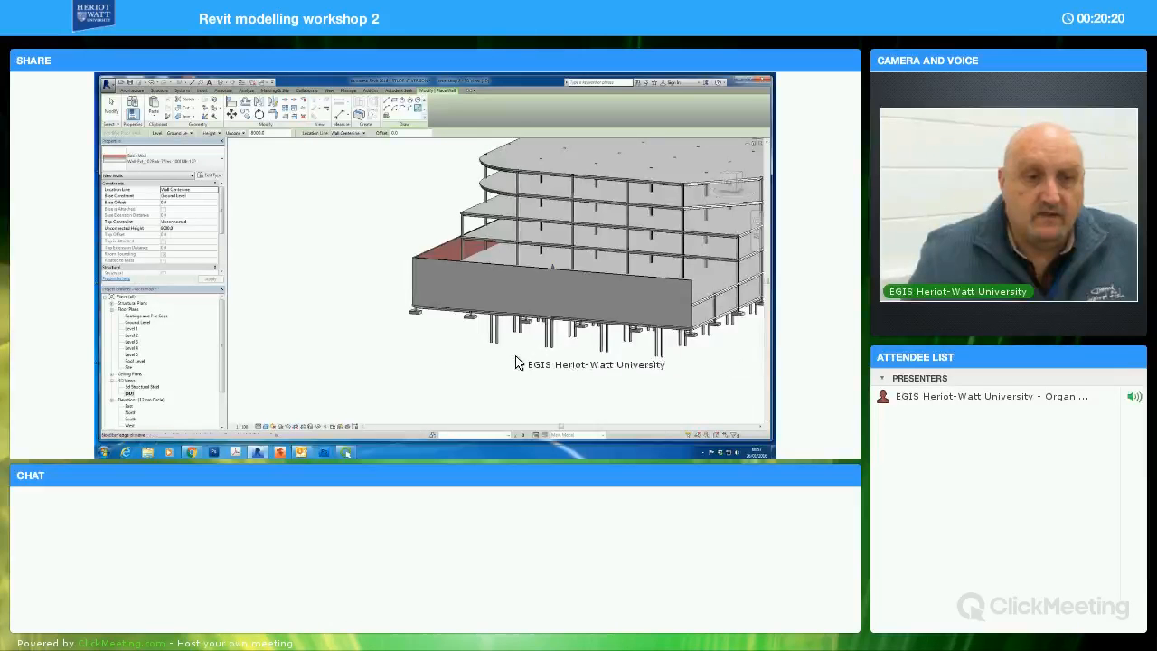
middle_click_drag(516, 362, 525, 318, "shift")
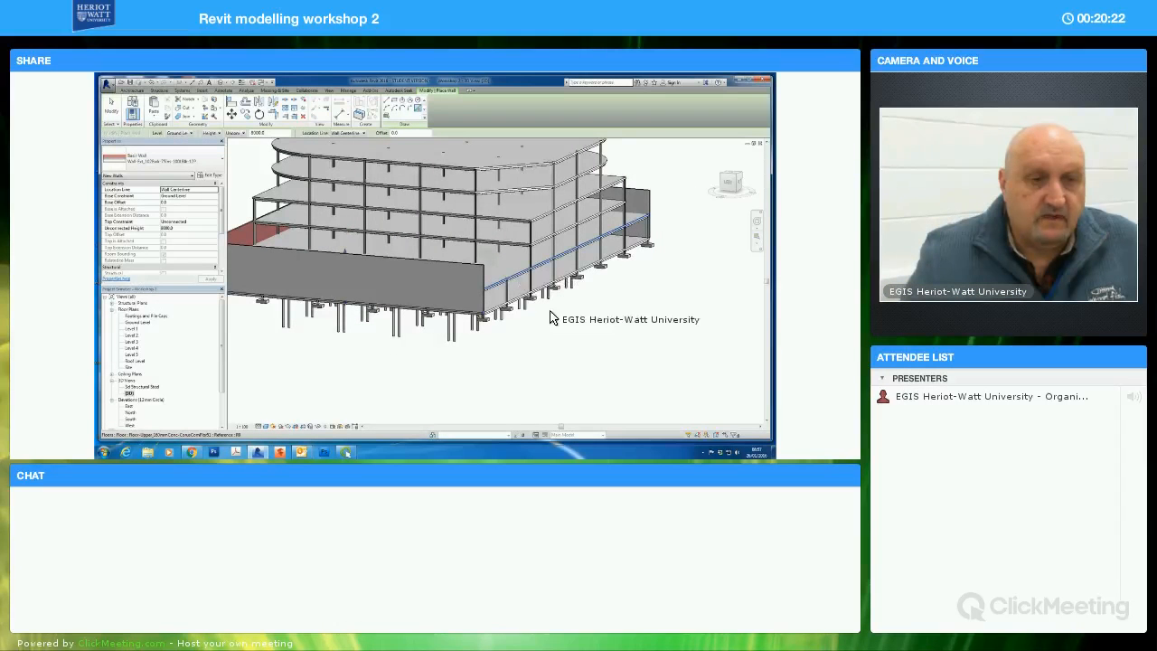
left_click(112, 105)
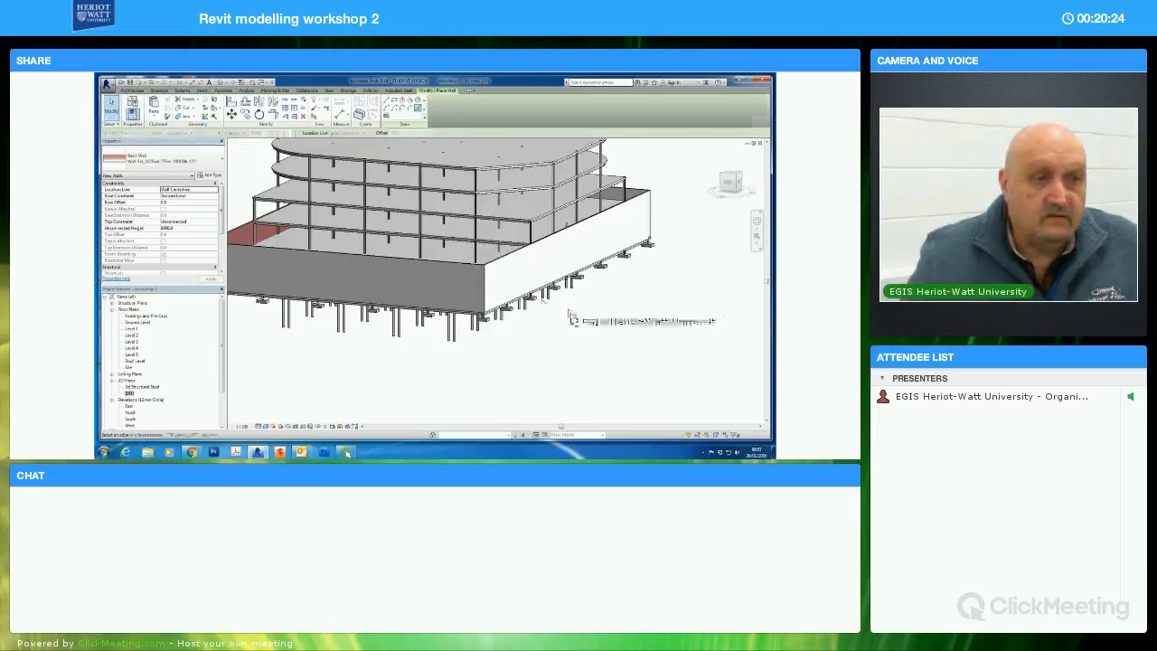
Flip each of the three newly placed walls so their brick faces point outward
left_click(529, 274)
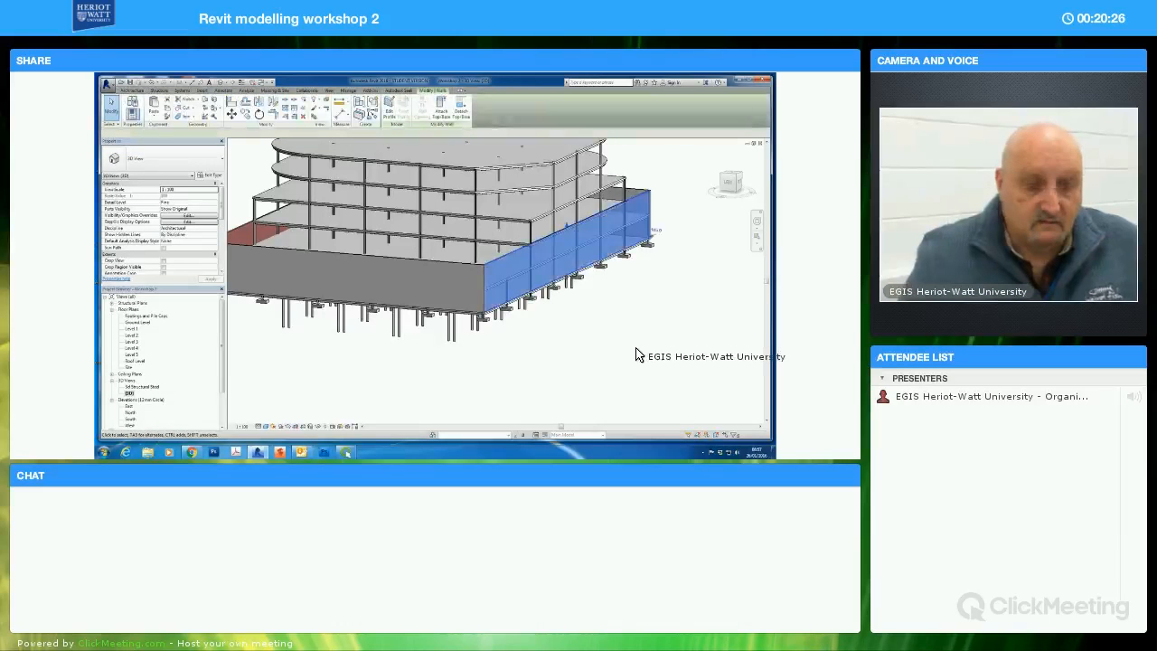
left_click(637, 355)
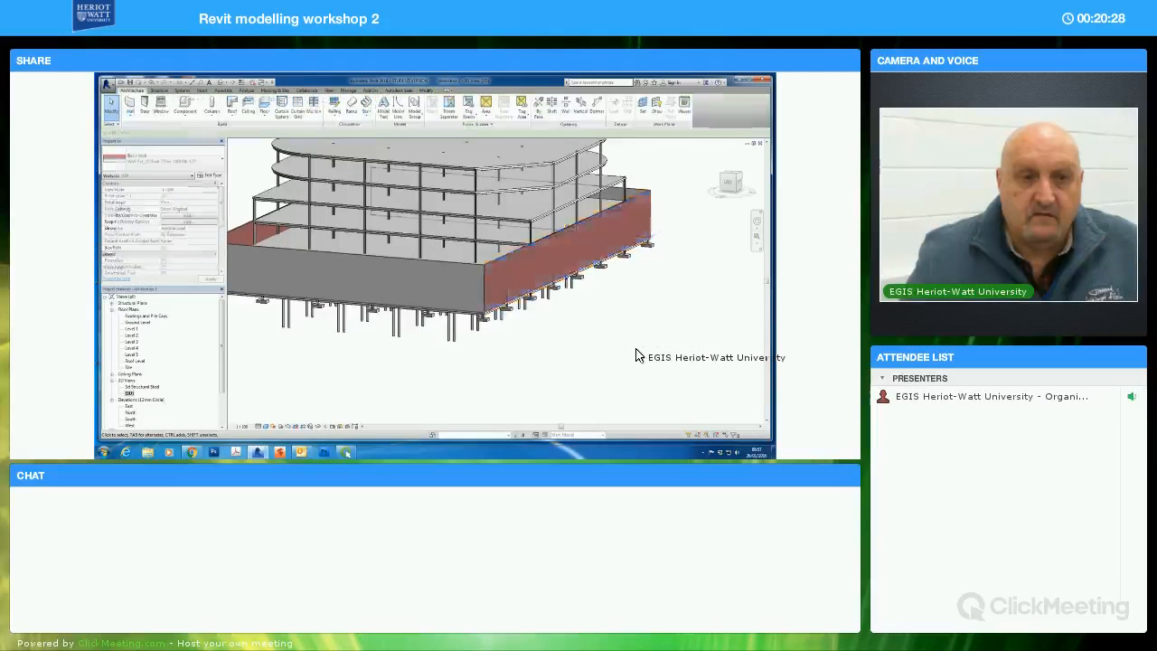
left_click(477, 281)
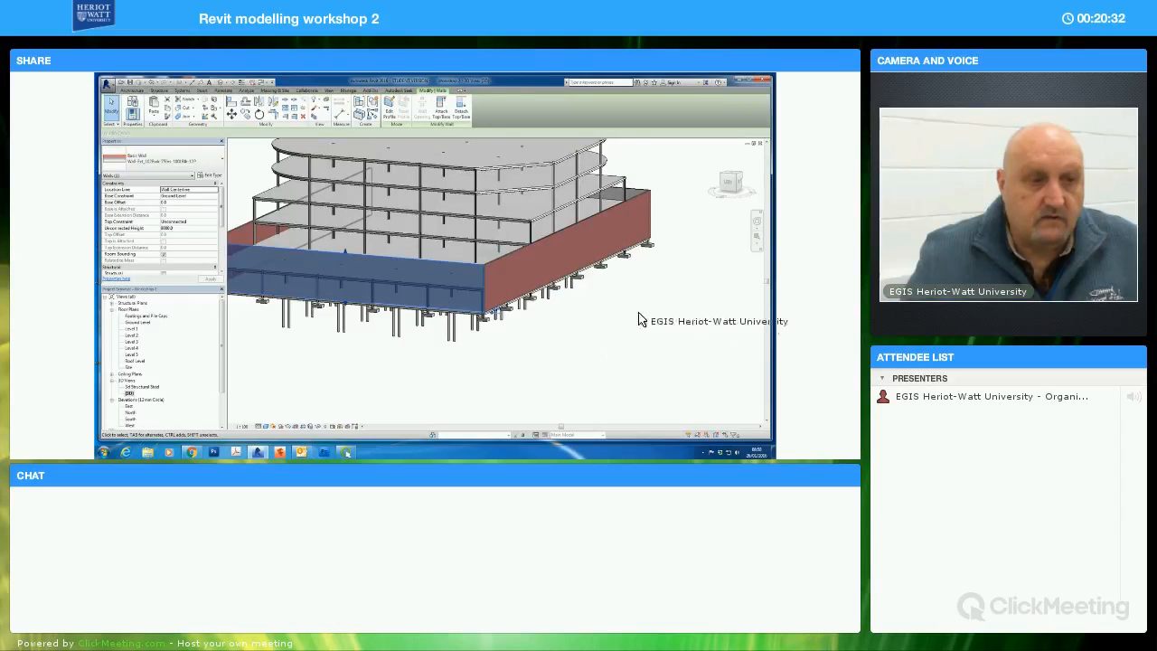
left_click(638, 319)
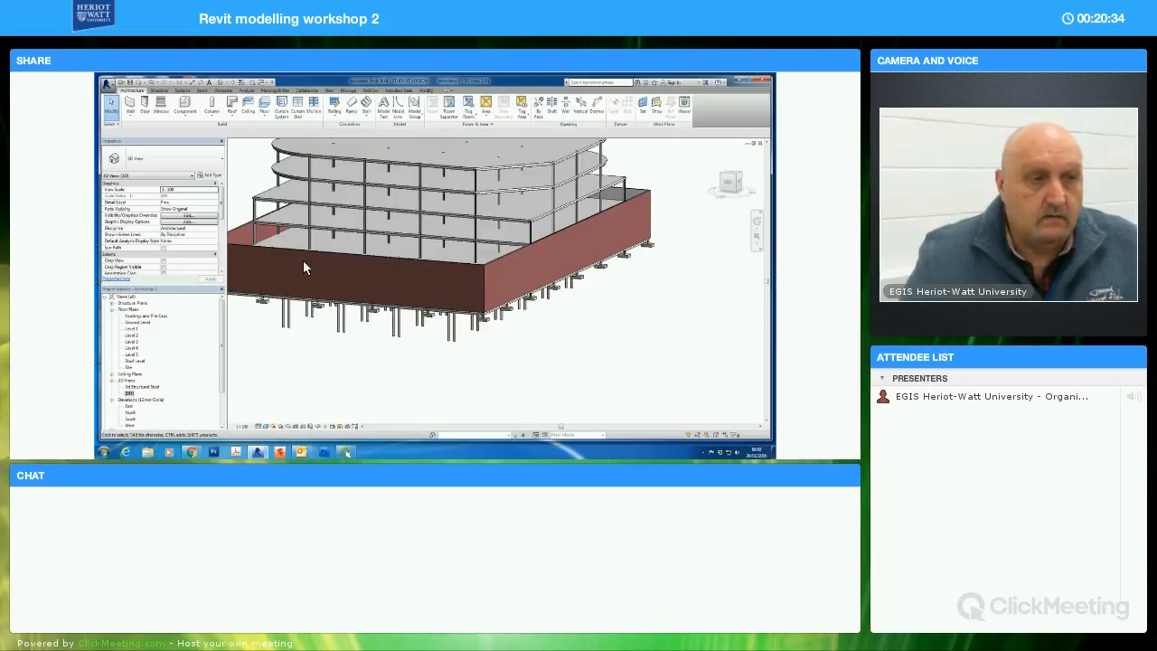
left_click(244, 226)
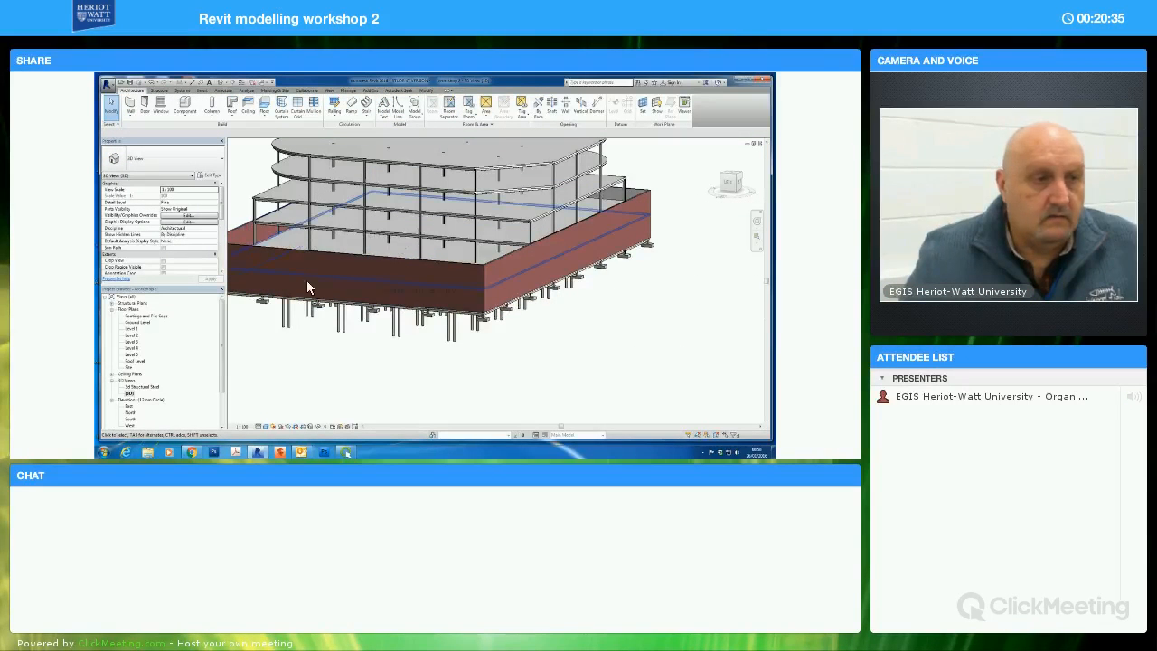
left_click(401, 359)
Select all four perimeter walls and set their top constraint to Up to level: Level 1
middle_click_drag(419, 364, 431, 256, "shift")
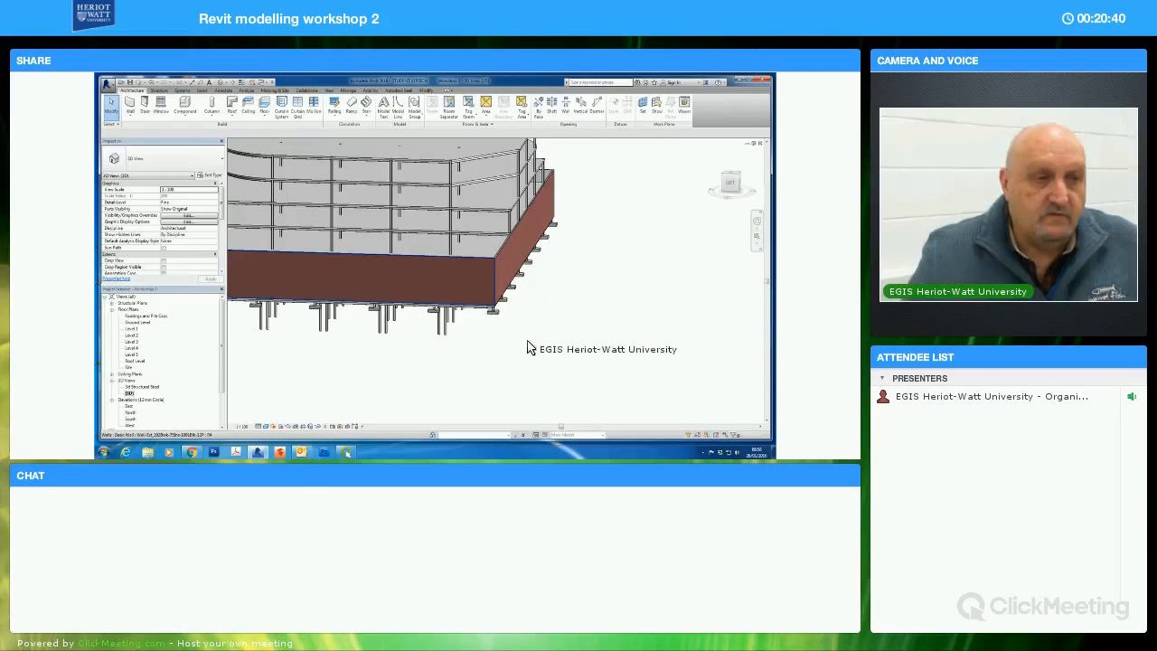
left_click(432, 255)
left_click(538, 226, "ctrl")
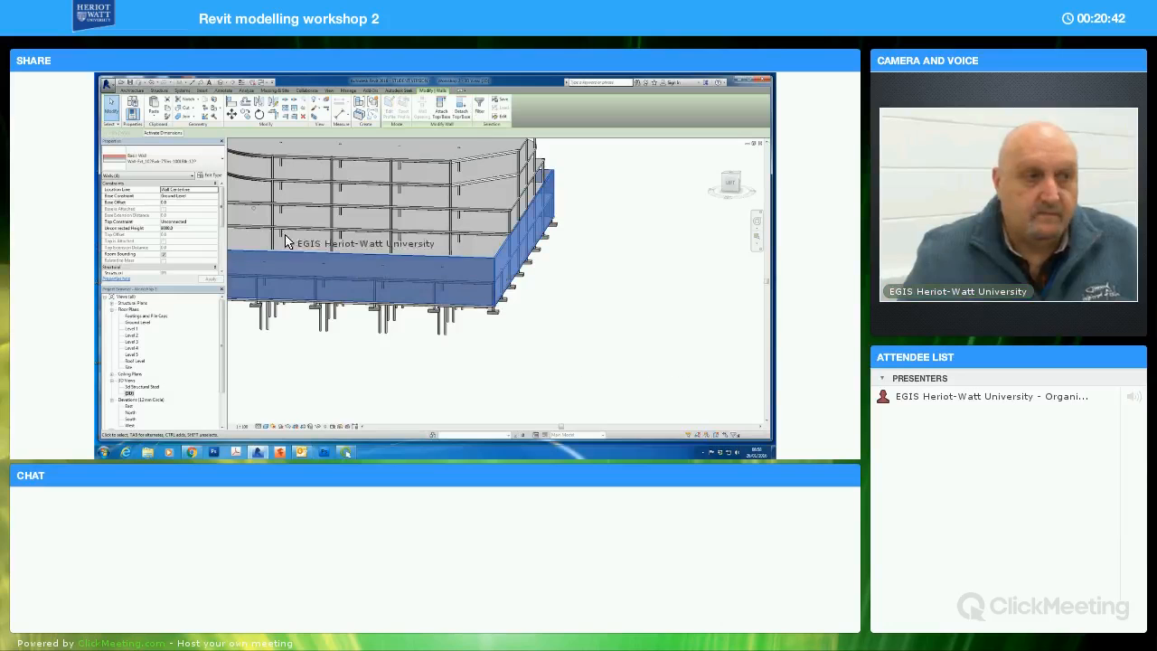
left_click(212, 223)
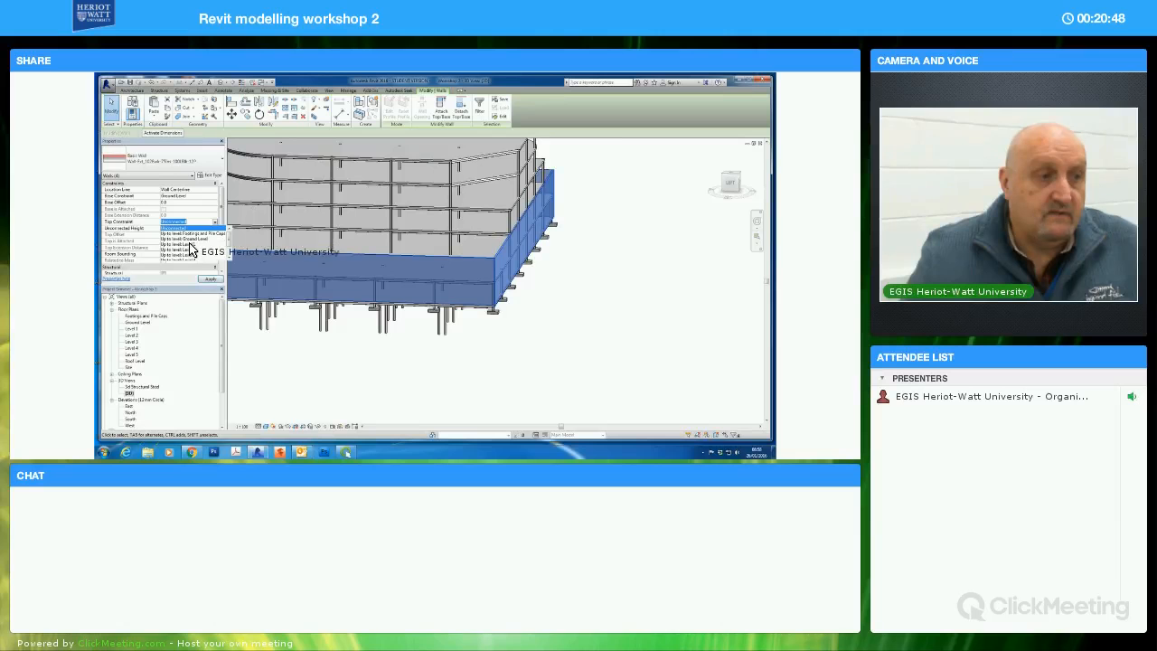
left_click(479, 344)
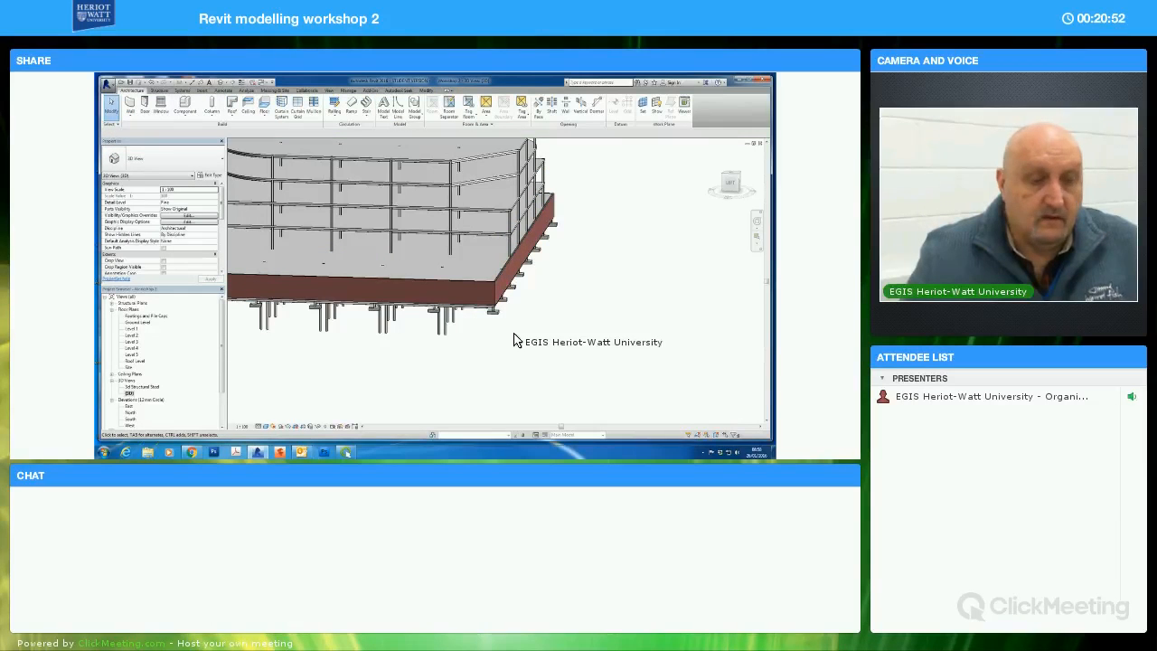
middle_click_drag(516, 349, 475, 263, "shift")
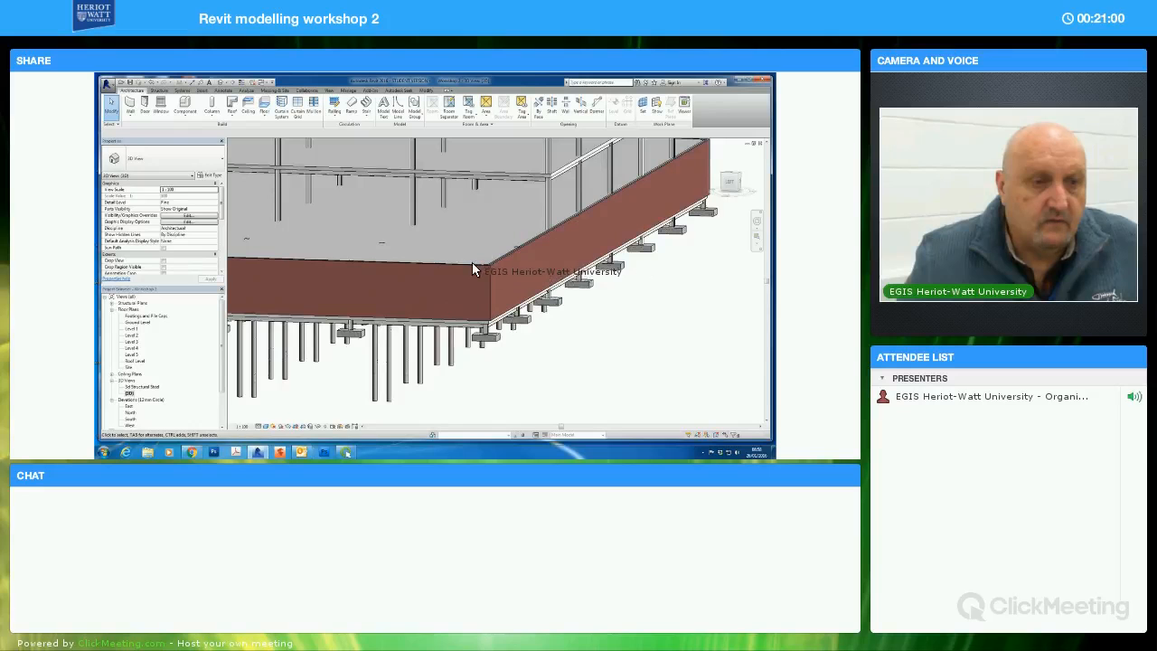
Temporarily hide the front perimeter brick wall in the 3D view to expose the structure behind it
left_click(486, 319)
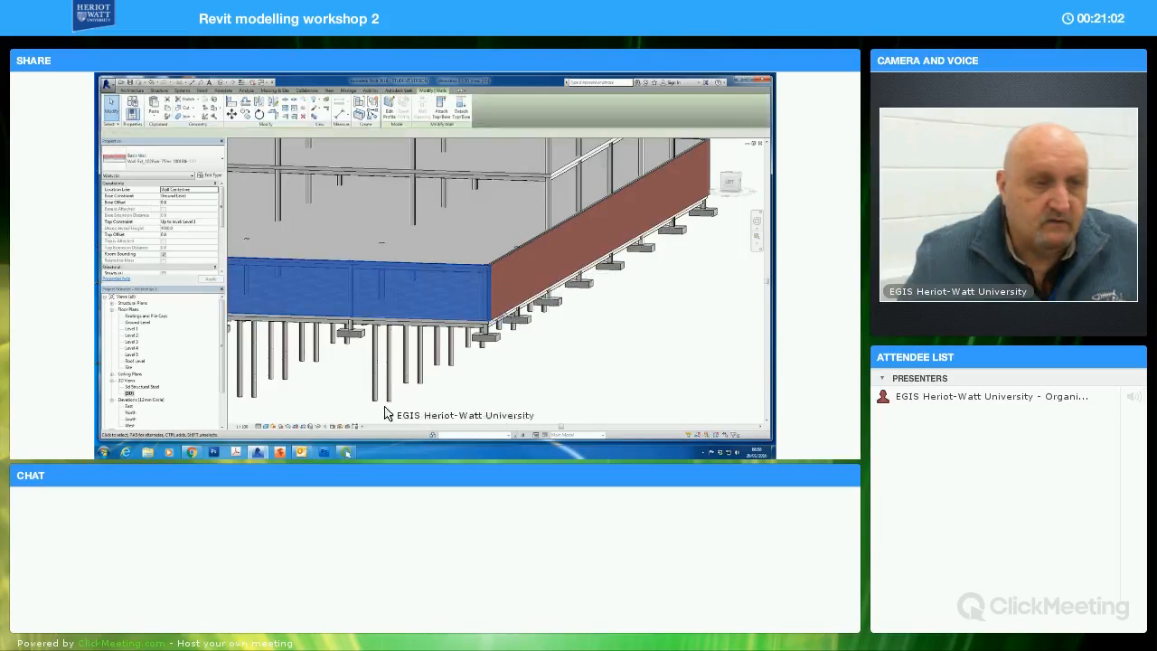
left_click(320, 426)
left_click(386, 408)
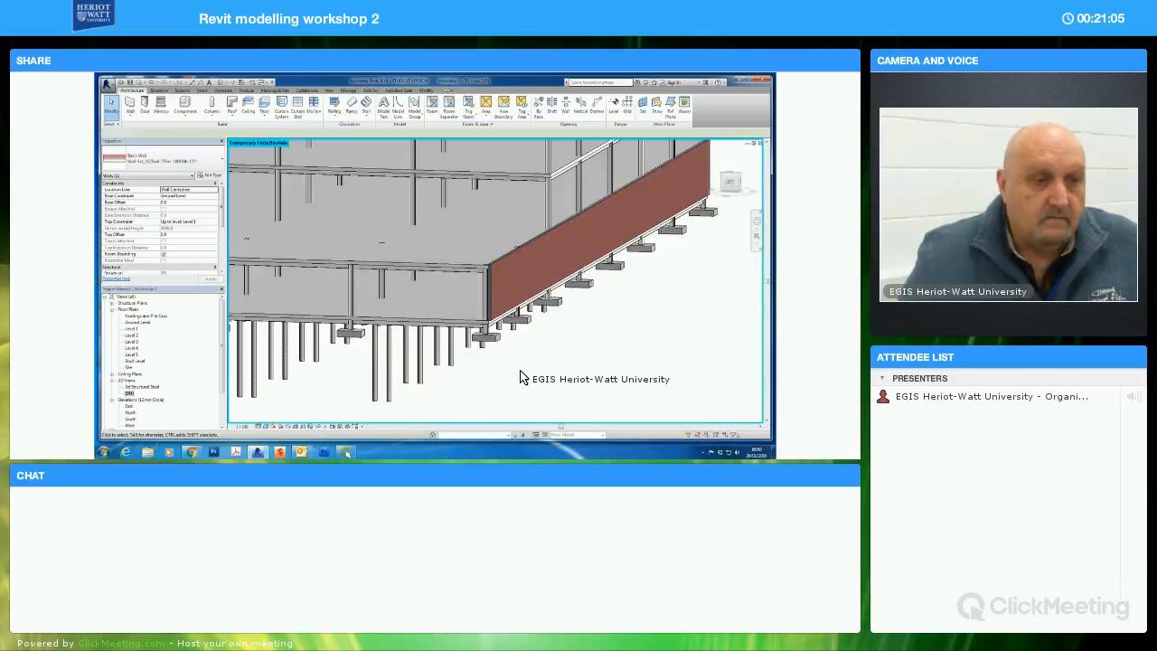
Examine the exposed building corner to see how the remaining brick wall sits against the slab edges, columns and foundations
middle_click_drag(529, 370, 453, 190, "shift")
scroll(532, 346, "up", 8)
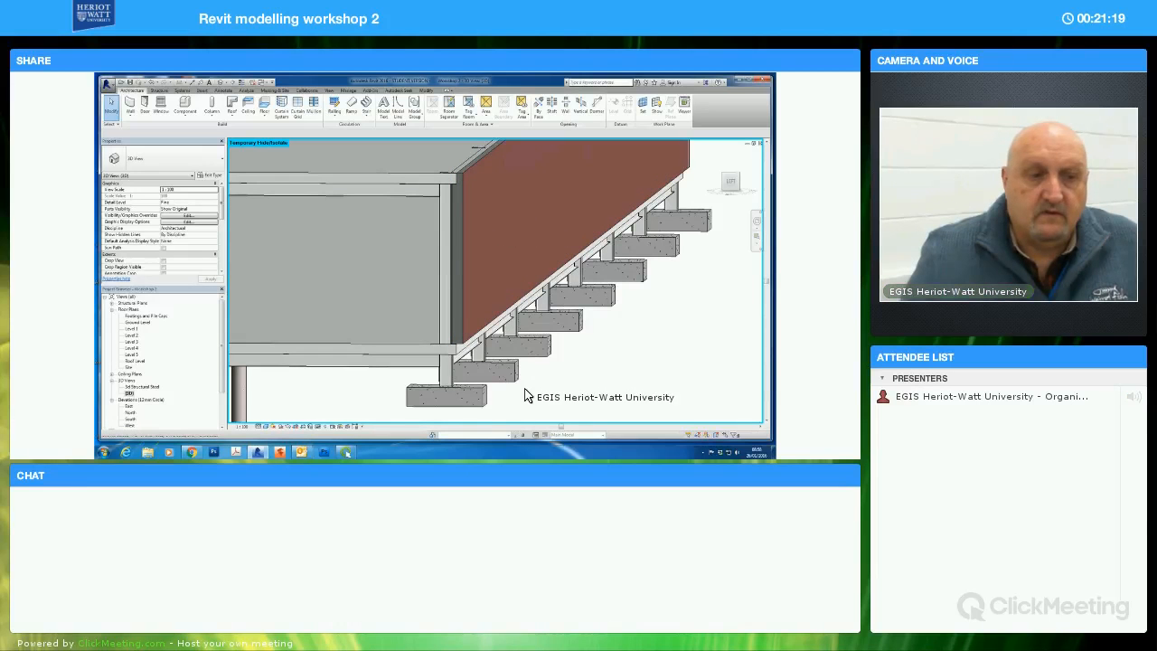
scroll(532, 383, "up", 3)
middle_click_drag(546, 373, 551, 372, "shift")
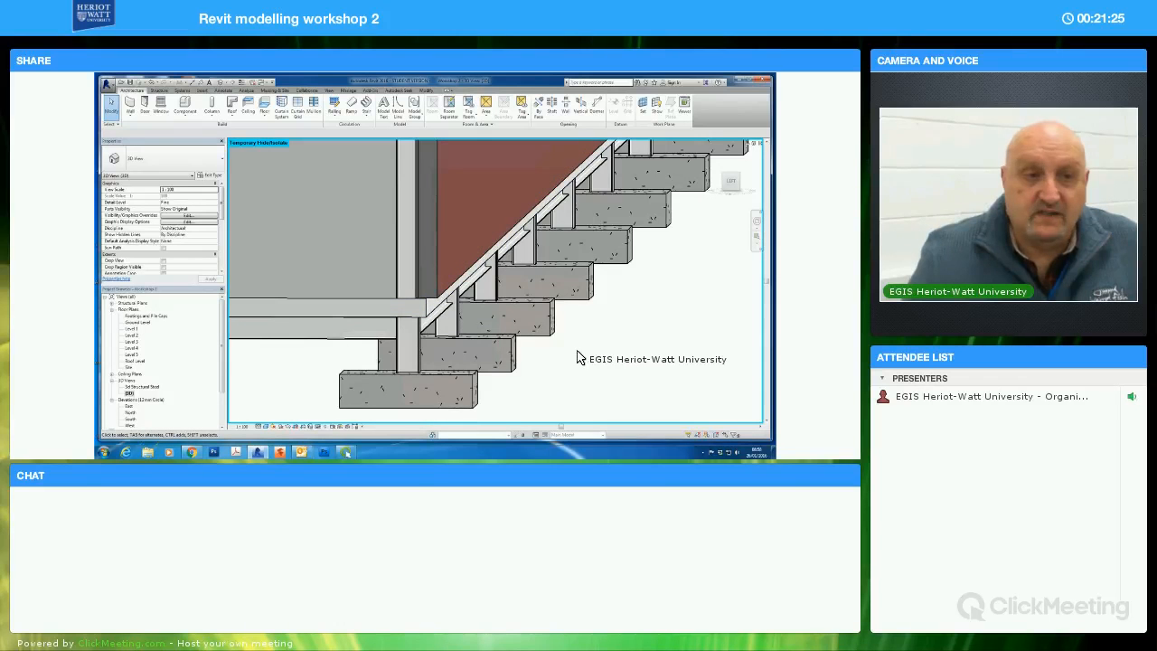
scroll(579, 357, "down", 1)
scroll(602, 323, "down", 1)
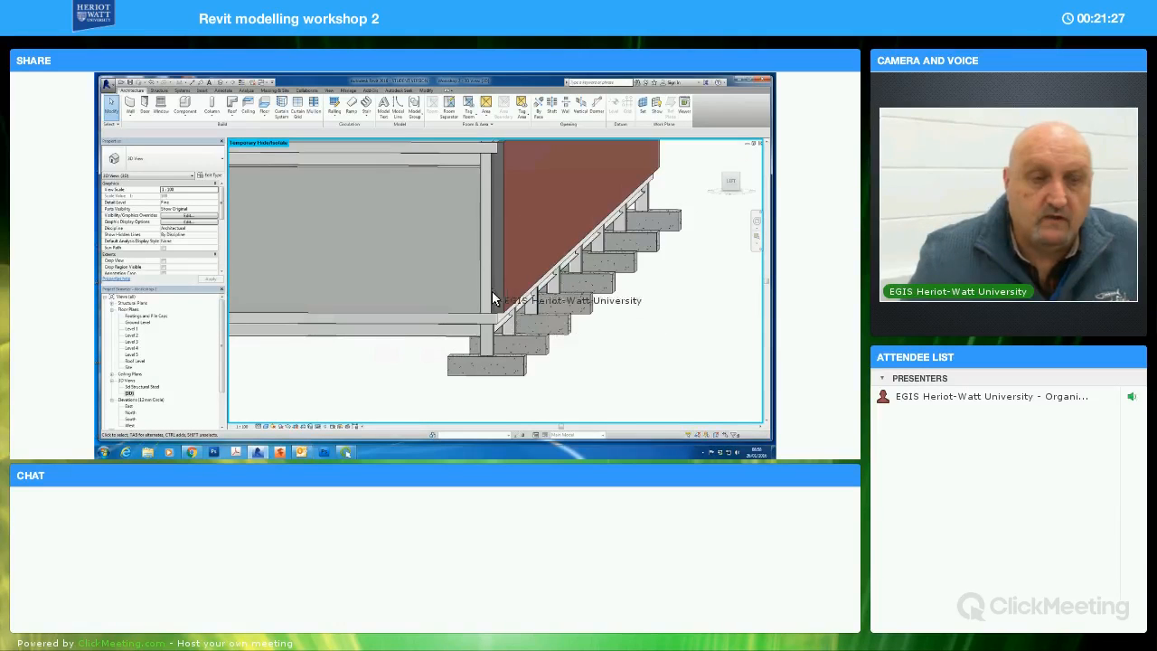
scroll(469, 199, "up", 1)
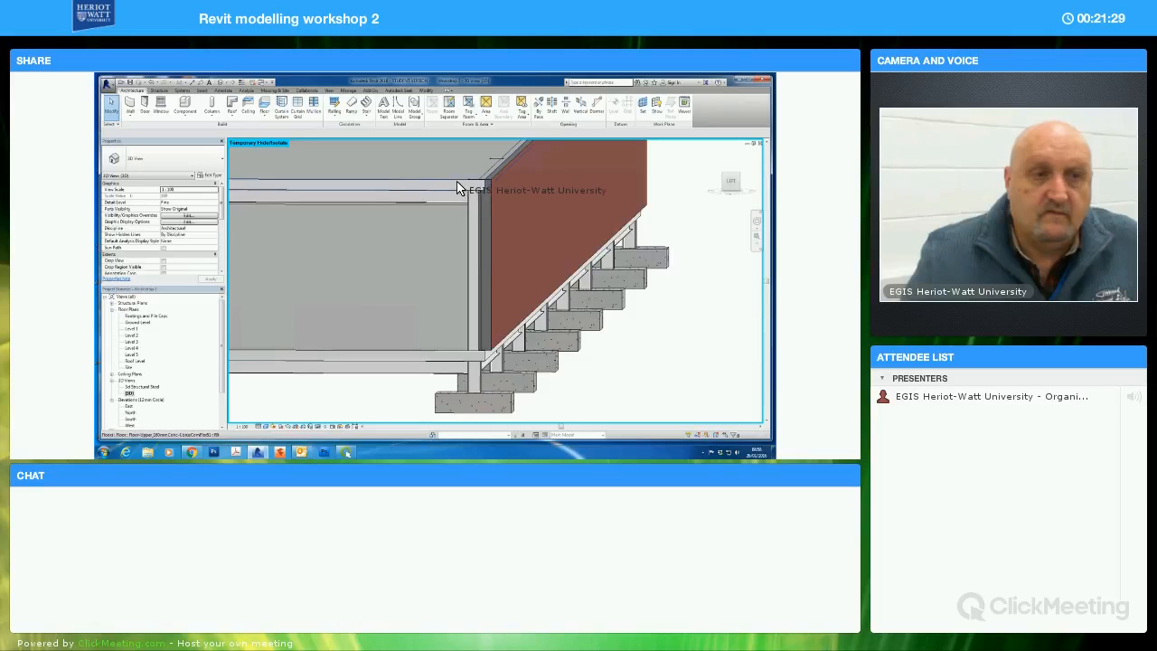
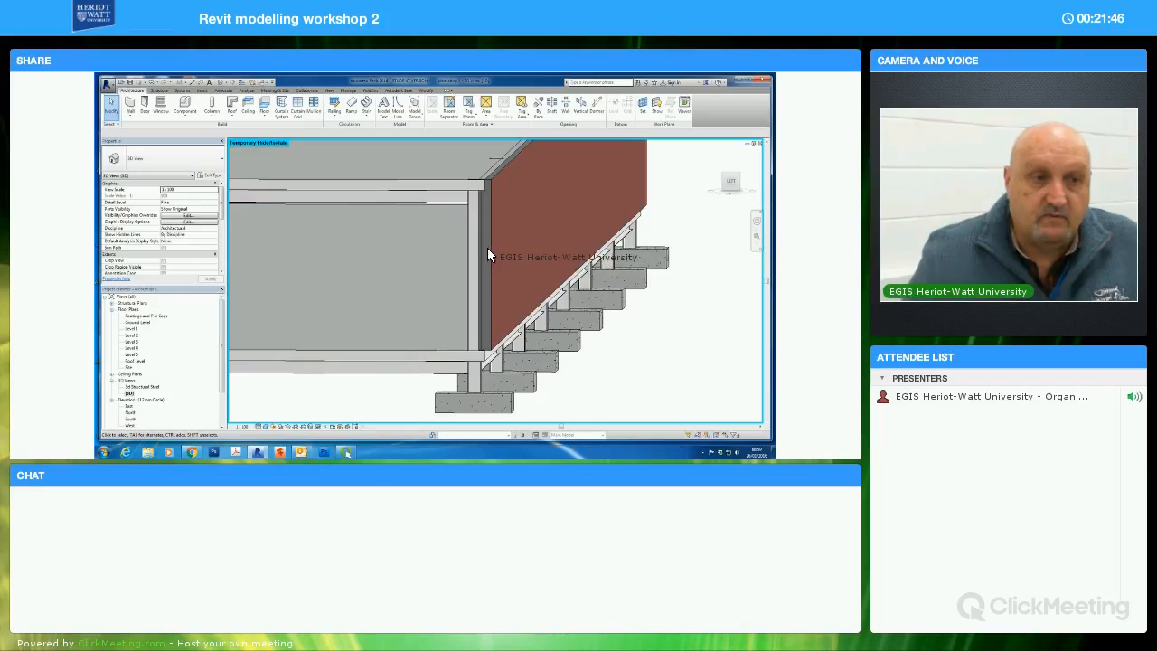
Edit the ground-level floor's boundary so its edge below the exposed side brick wall aligns with the wall's outer face
middle_click_drag(630, 359, 621, 360, "shift")
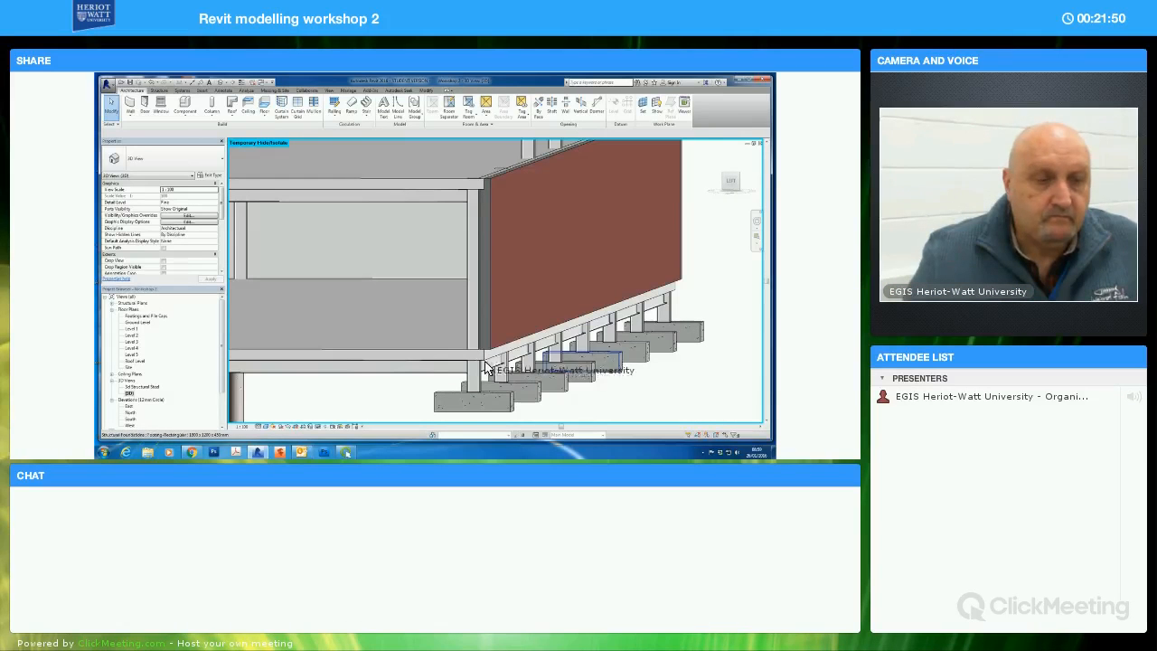
left_click(599, 394)
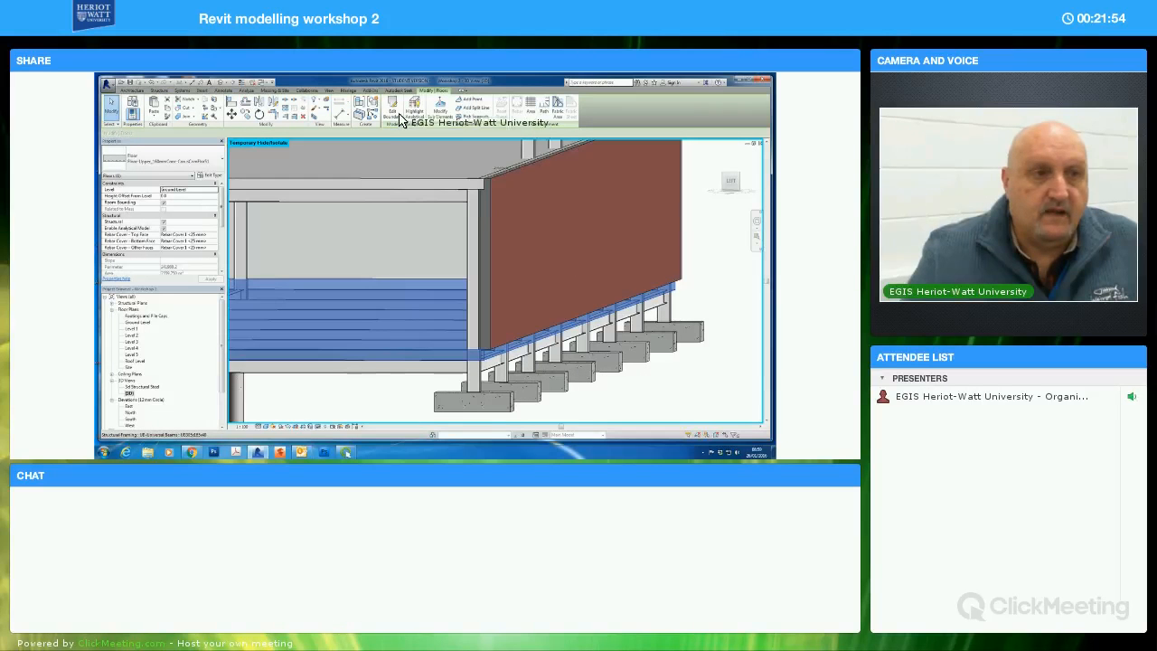
double_click(621, 293)
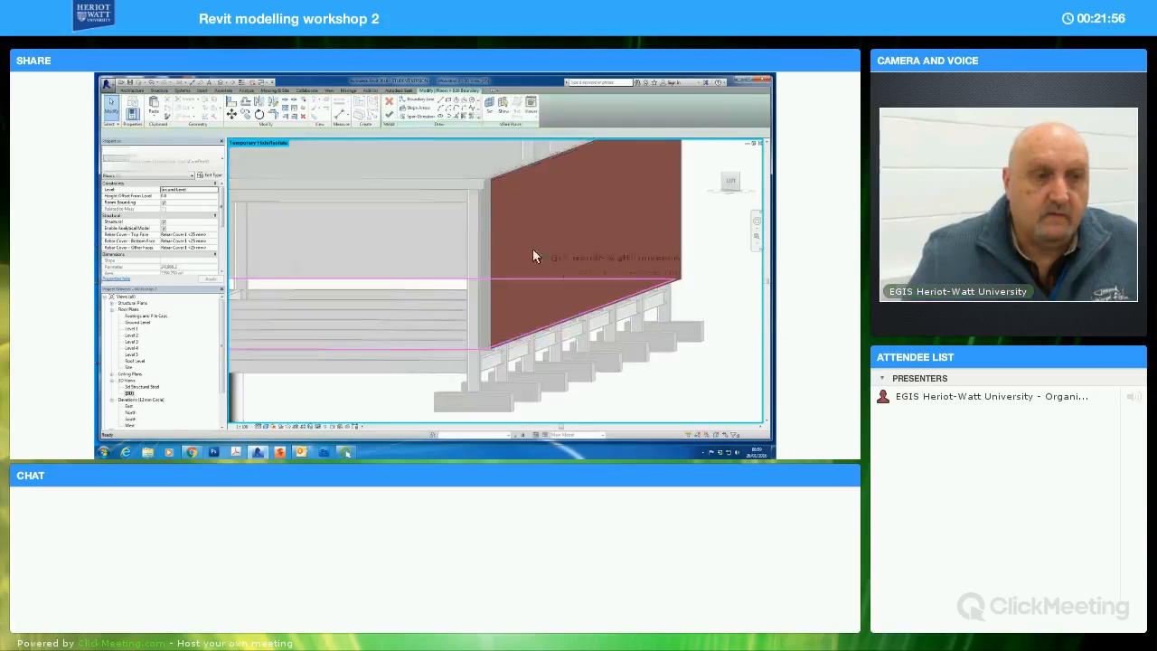
left_click(232, 104)
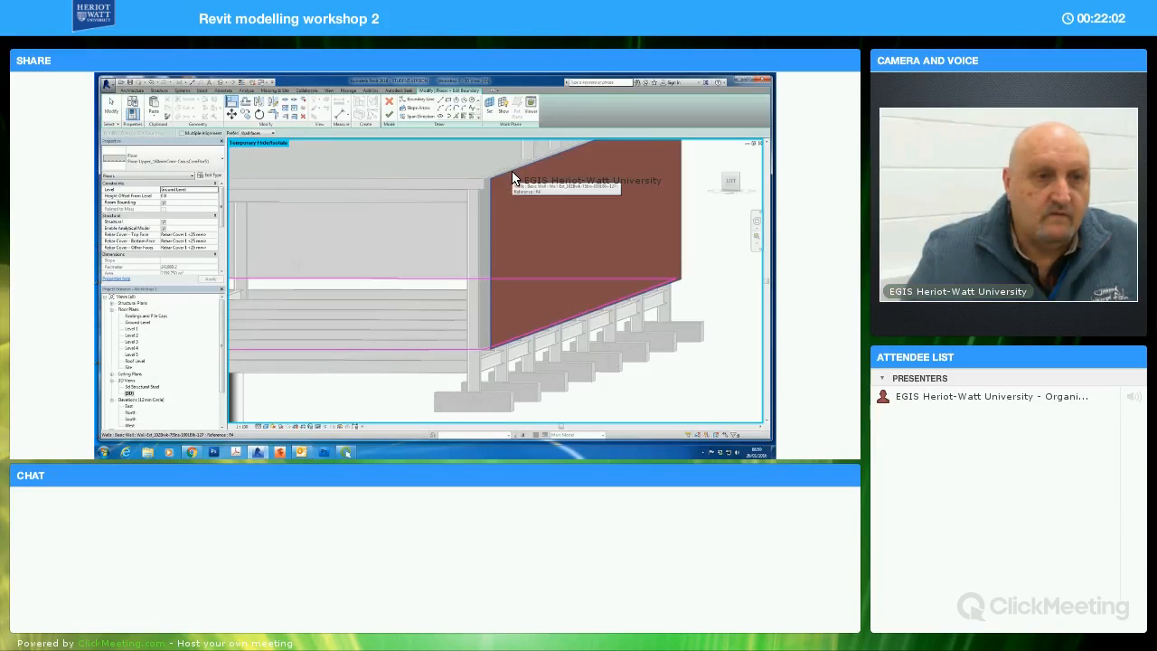
left_click(512, 176)
left_click(531, 332)
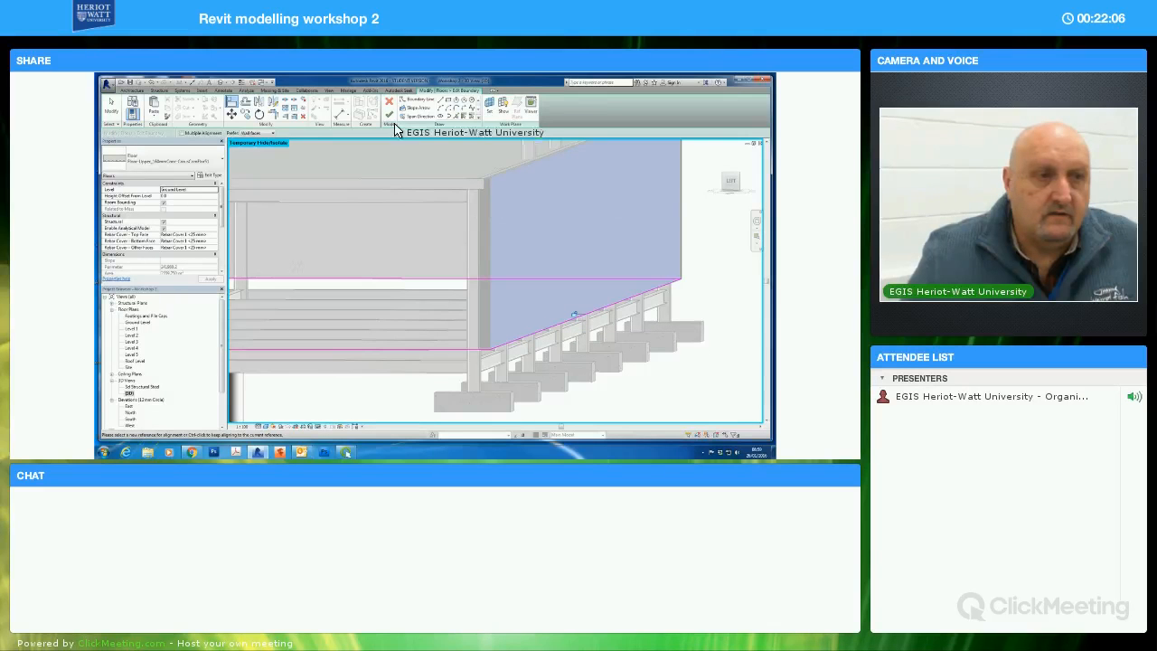
key("Escape")
key("Escape")
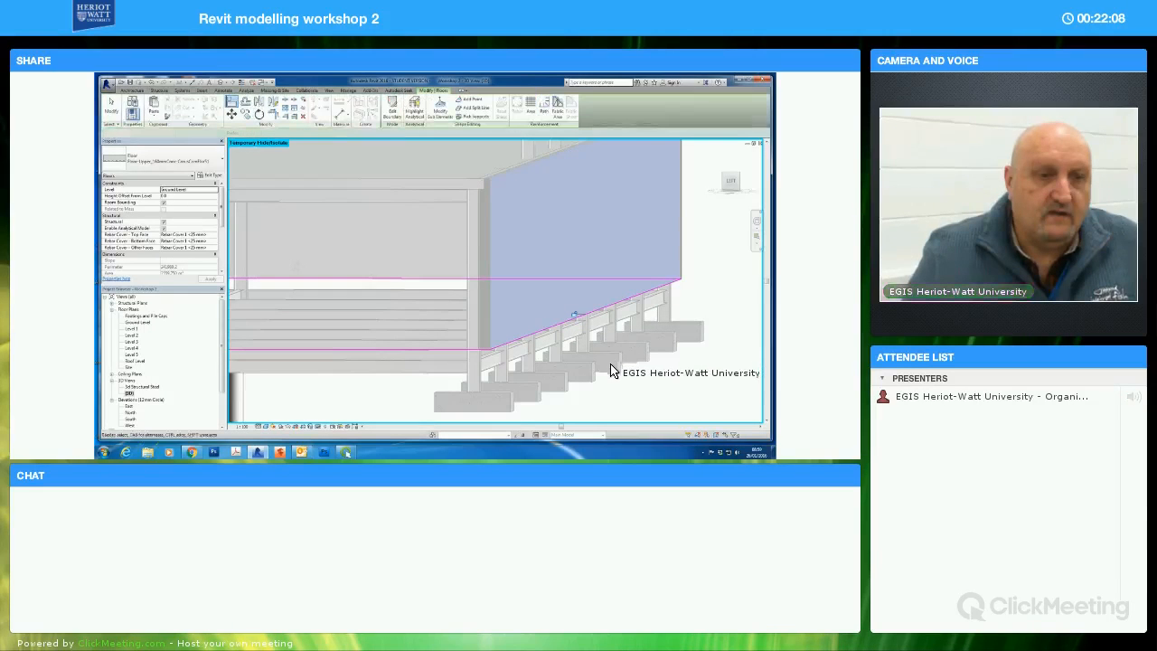
scroll(612, 365, "up", 2)
middle_click_drag(640, 372, 605, 370)
left_click(651, 394)
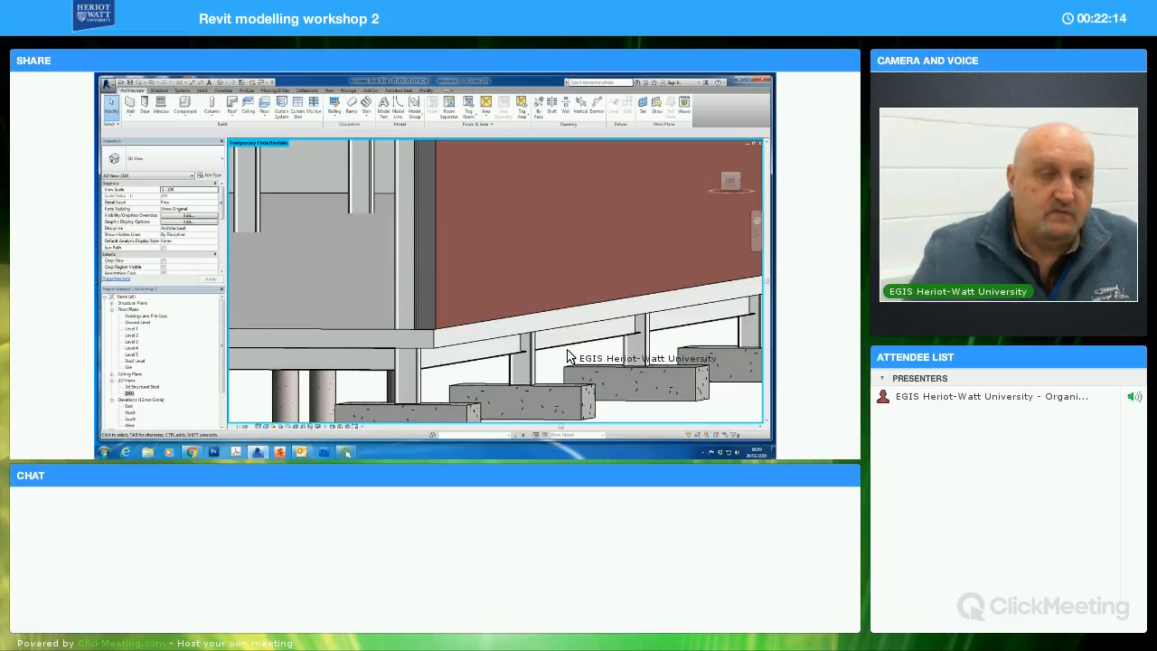
Reset the temporary hide/isolate in the 3D view to restore the hidden front brick wall
scroll(578, 355, "down", 5)
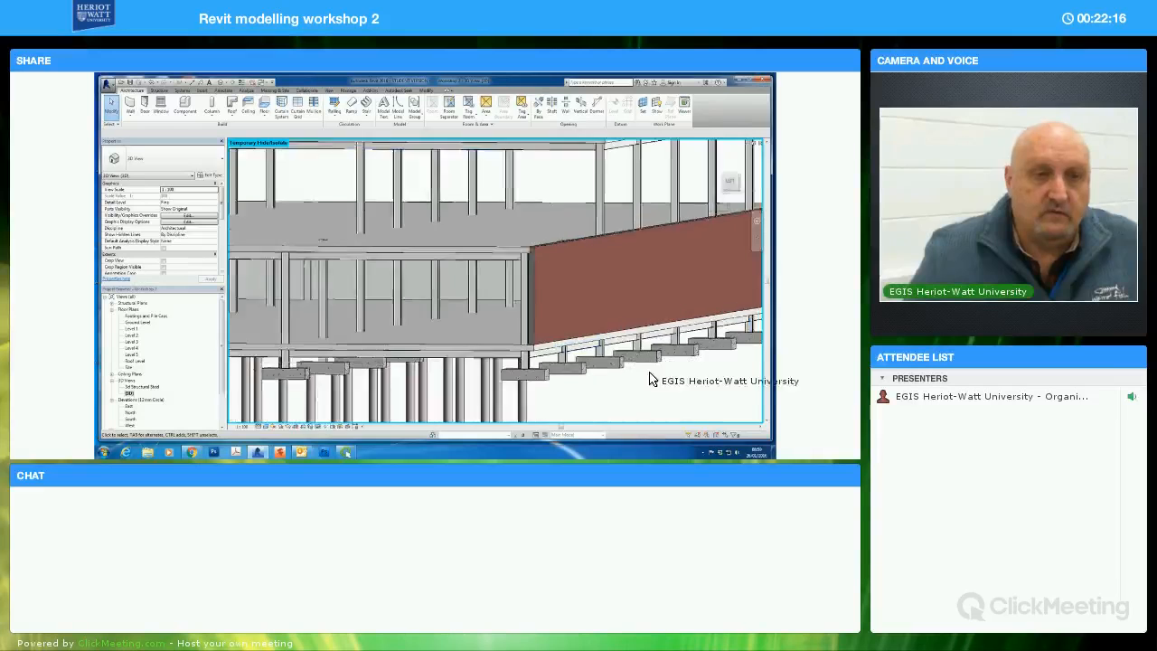
scroll(676, 387, "down", 3)
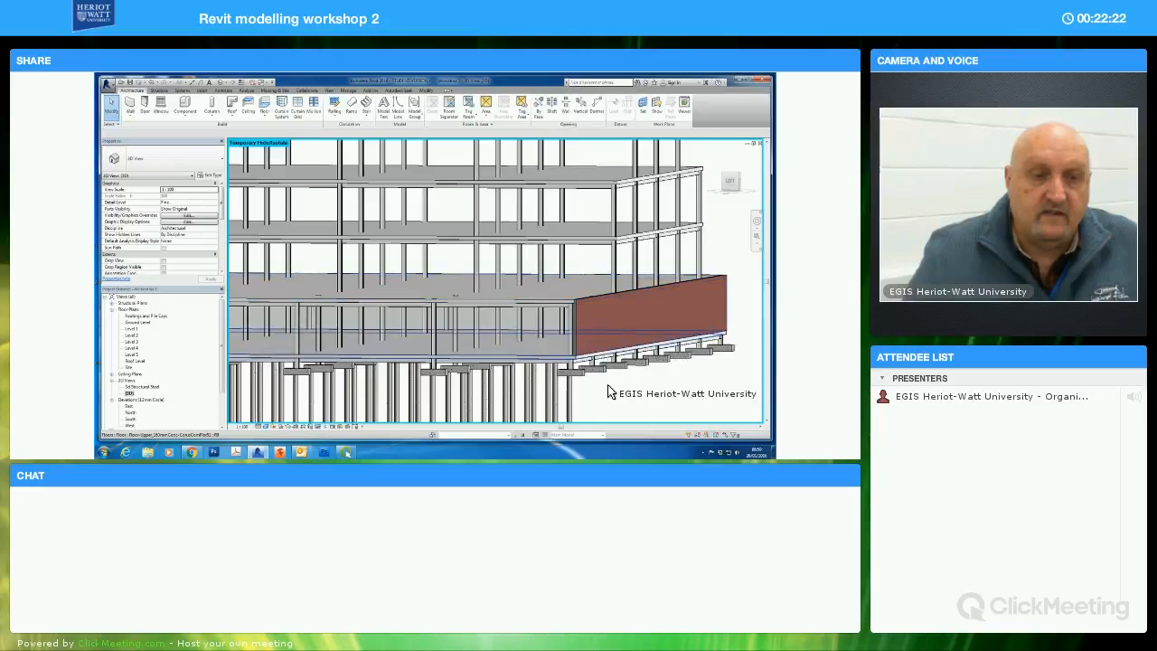
scroll(682, 387, "down", 3)
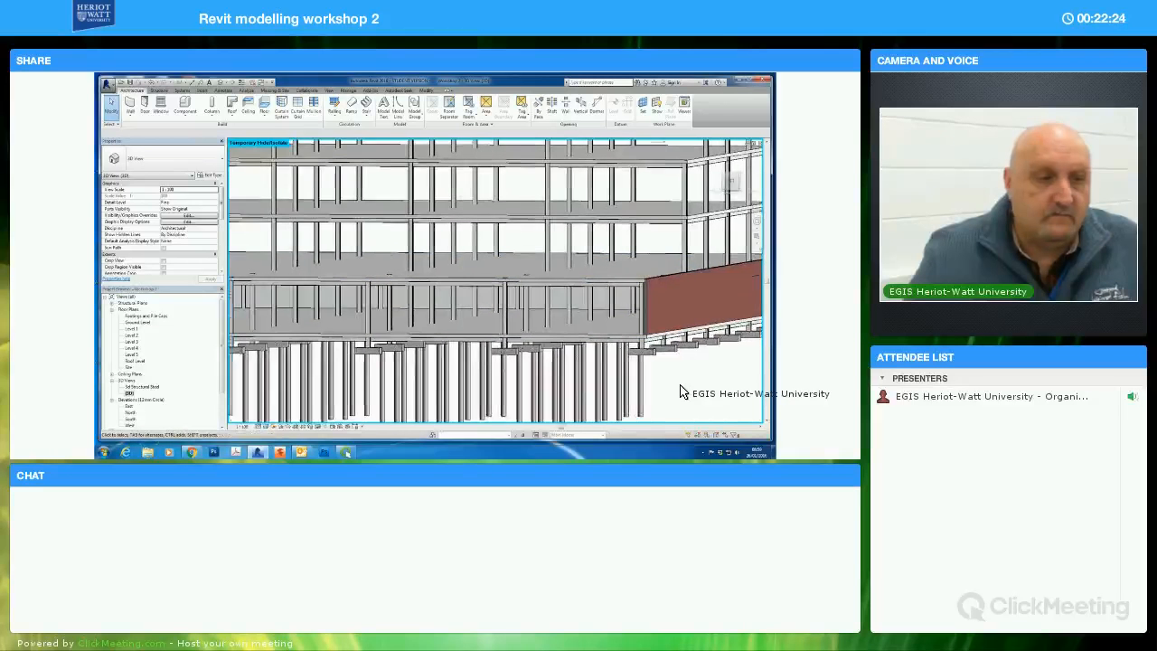
scroll(687, 387, "down", 2)
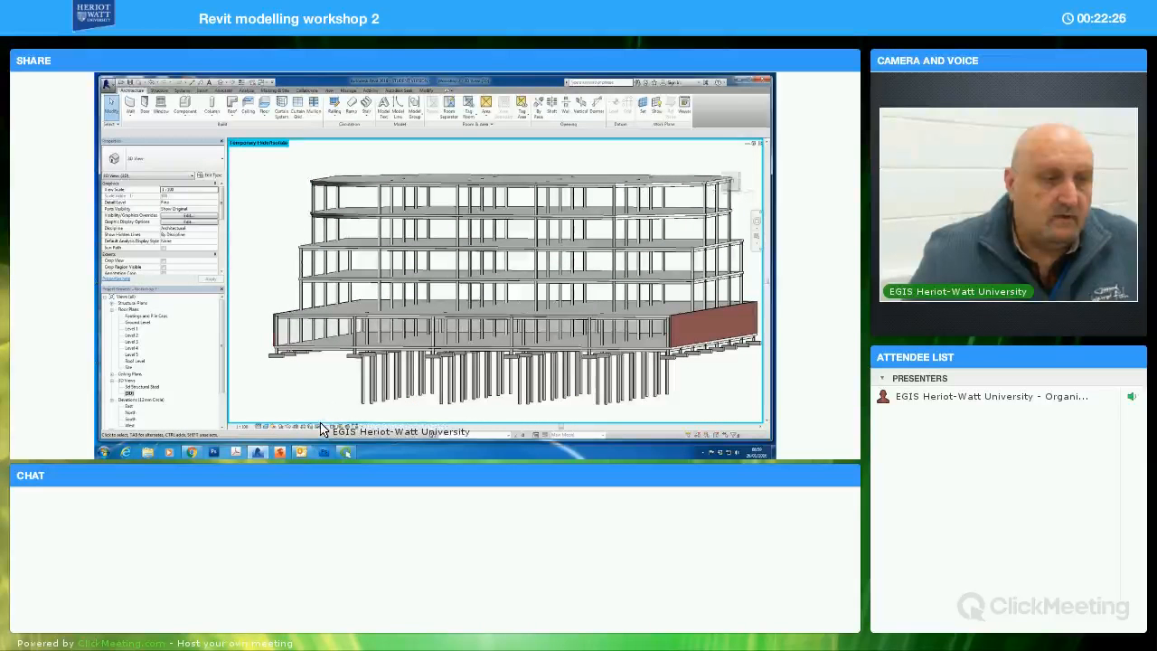
left_click(317, 426)
left_click(329, 419)
Reopen the ground-level floor's boundary, align its edge with the outer face of the dark-shaded perimeter wall, and finish the edit
middle_click_drag(637, 406, 599, 363, "shift")
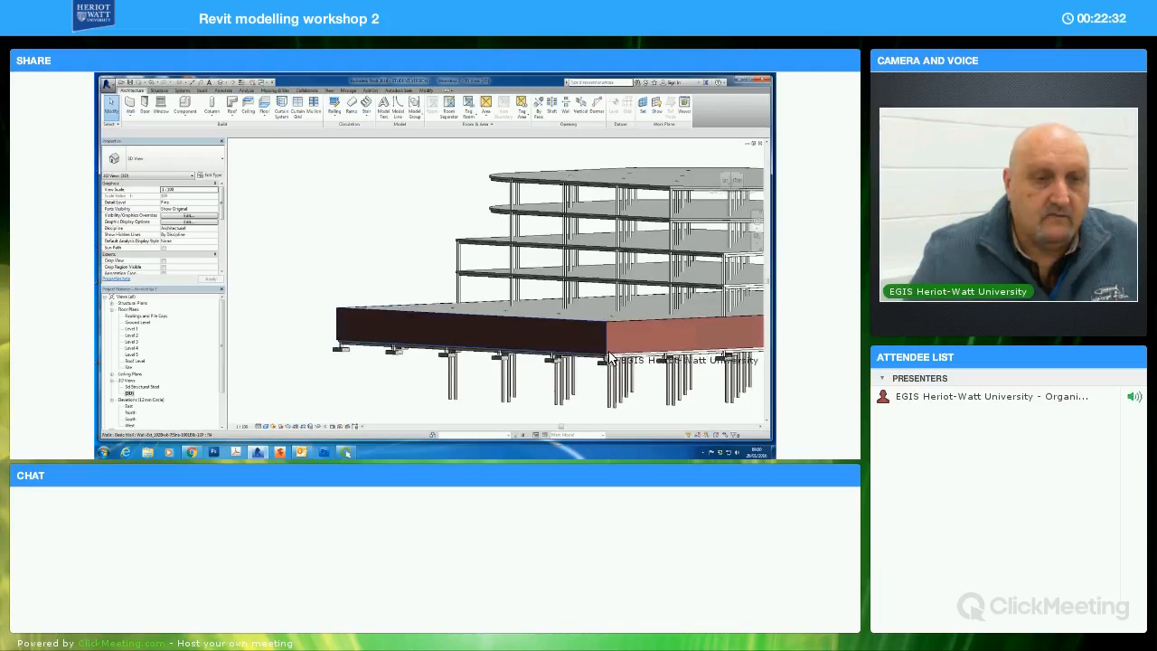
left_click(599, 369)
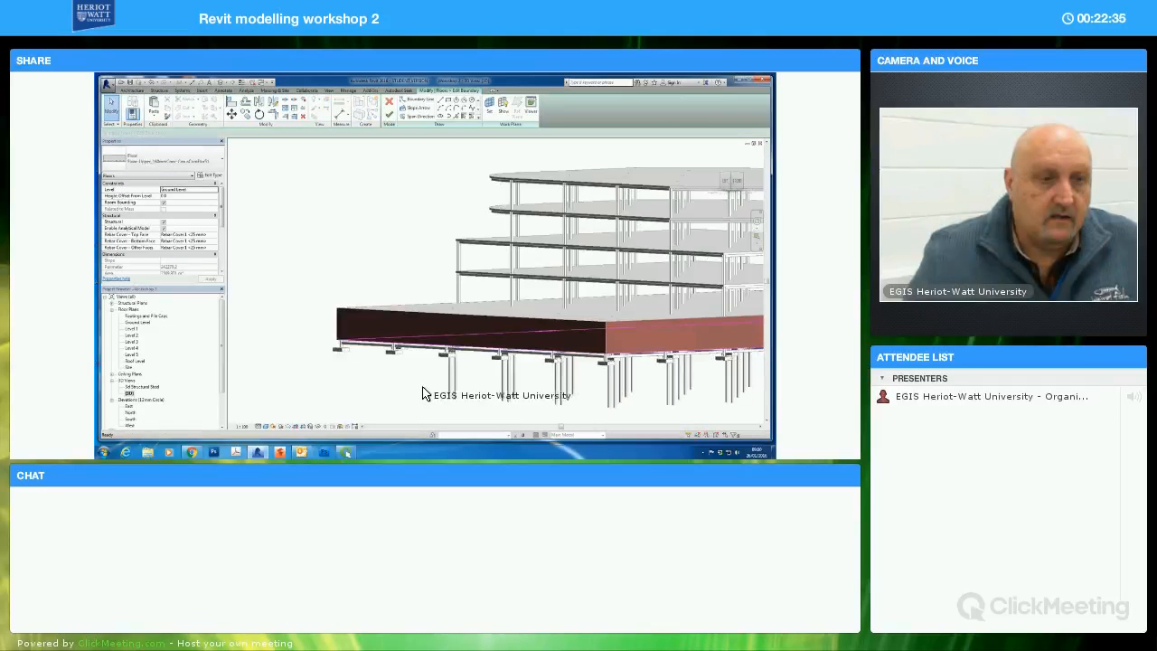
mouse_move(407, 395)
middle_mouse_down("shift")
mouse_move(396, 395)
mouse_move(467, 379)
middle_mouse_up("shift")
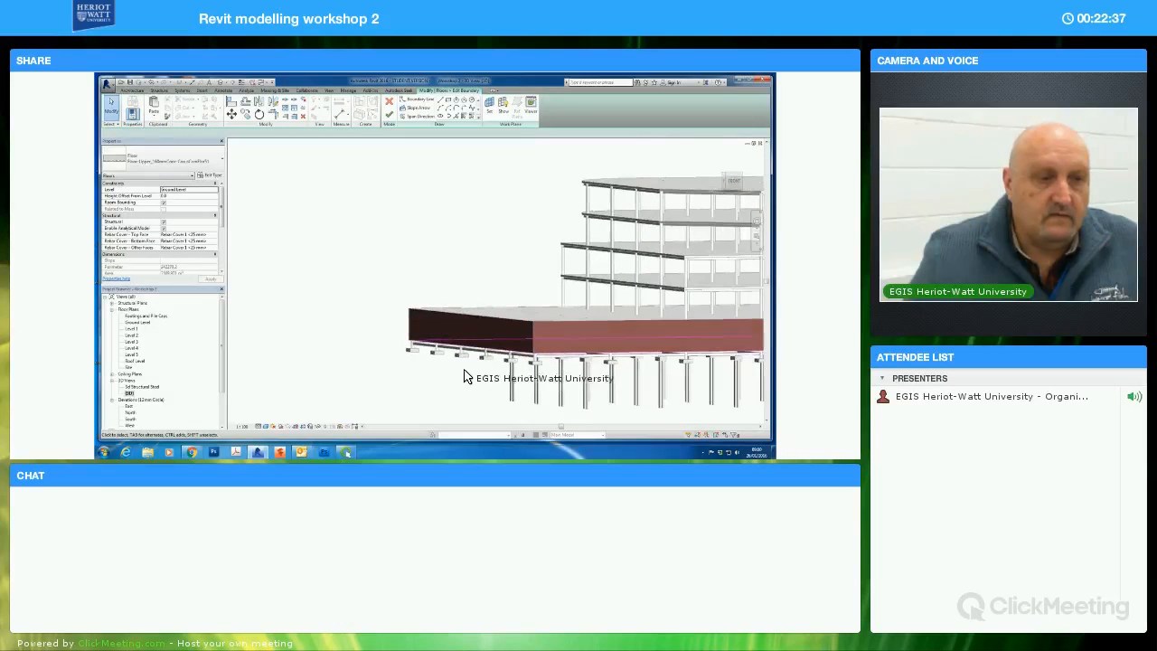
scroll(479, 375, "up", 3)
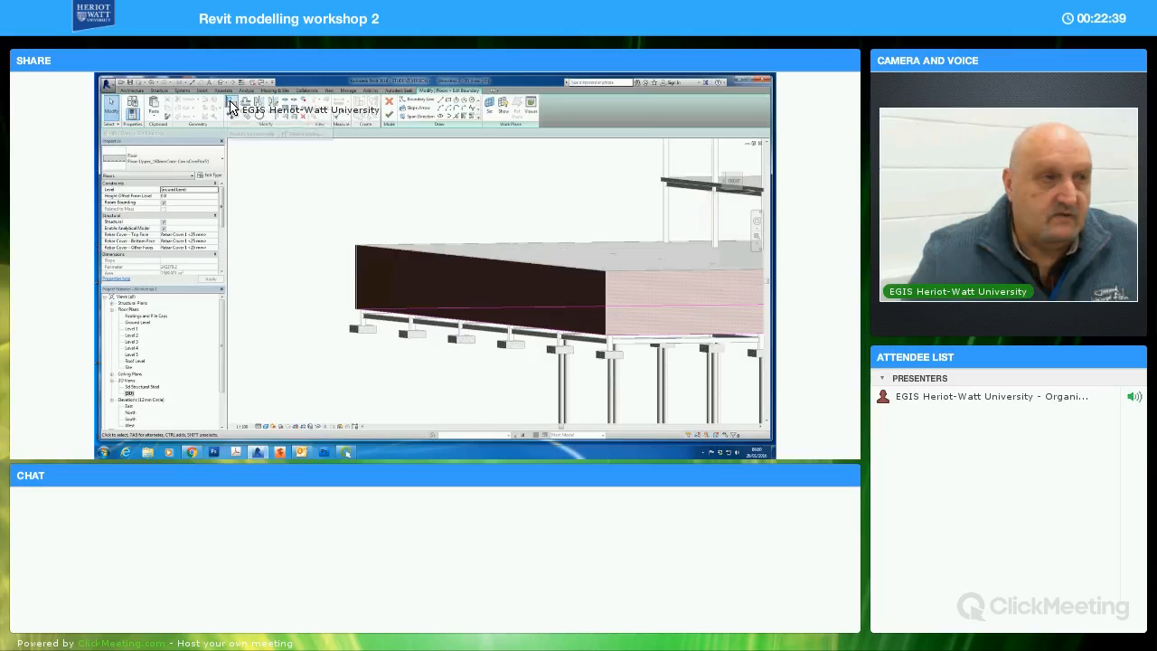
left_click(231, 108)
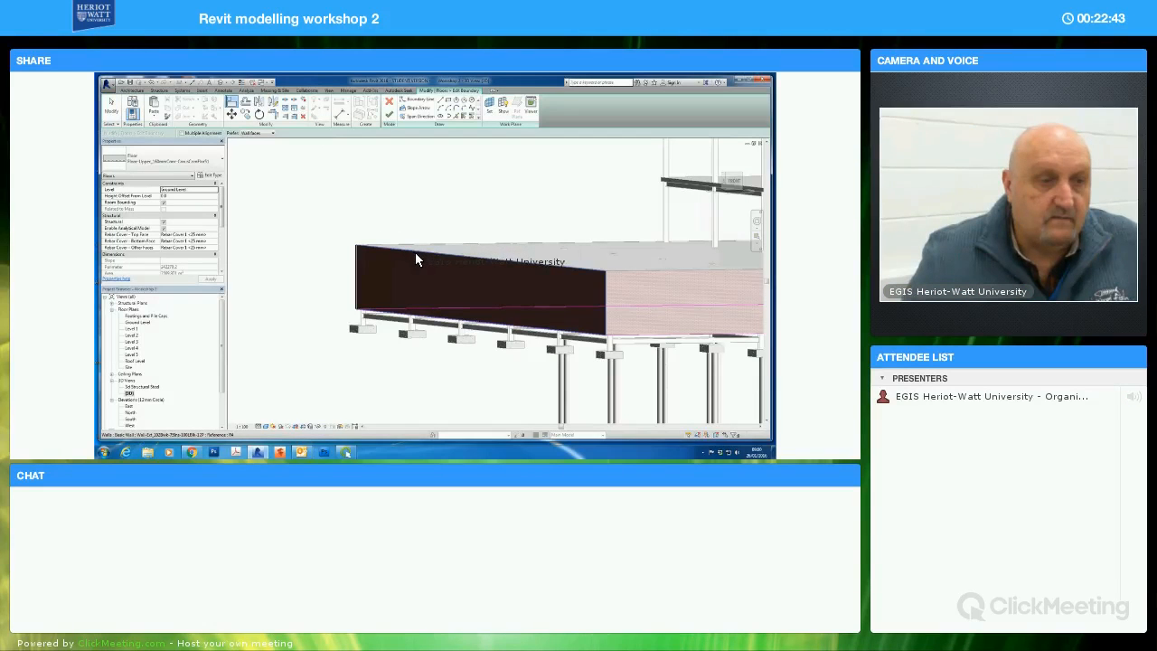
left_click(433, 314)
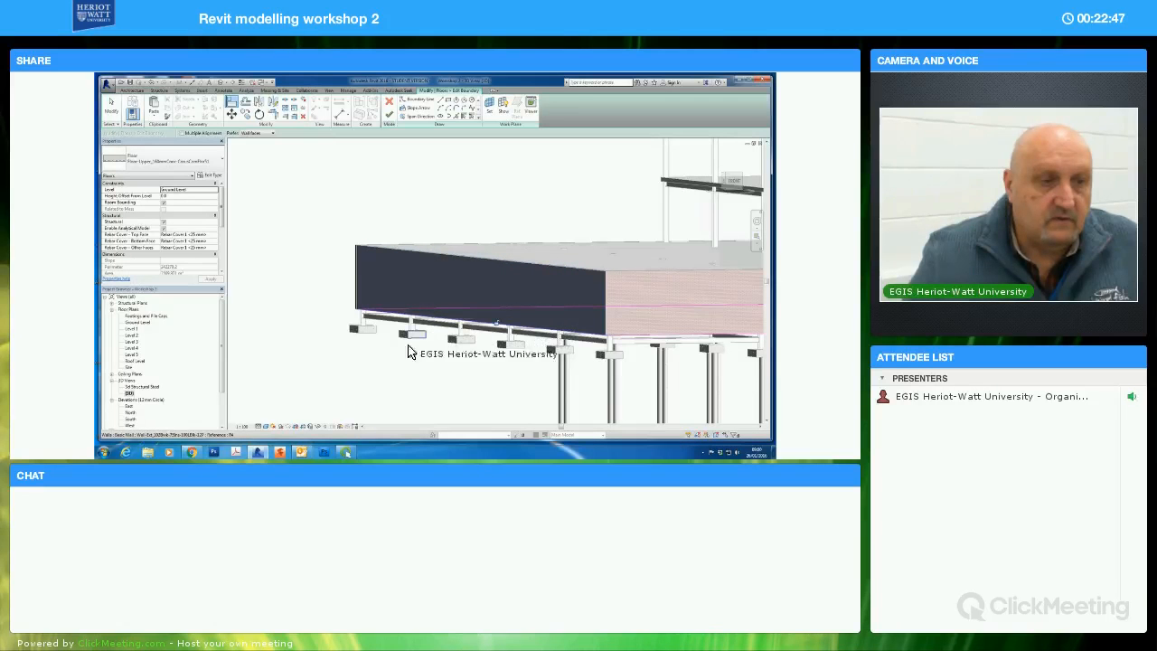
left_click(373, 373)
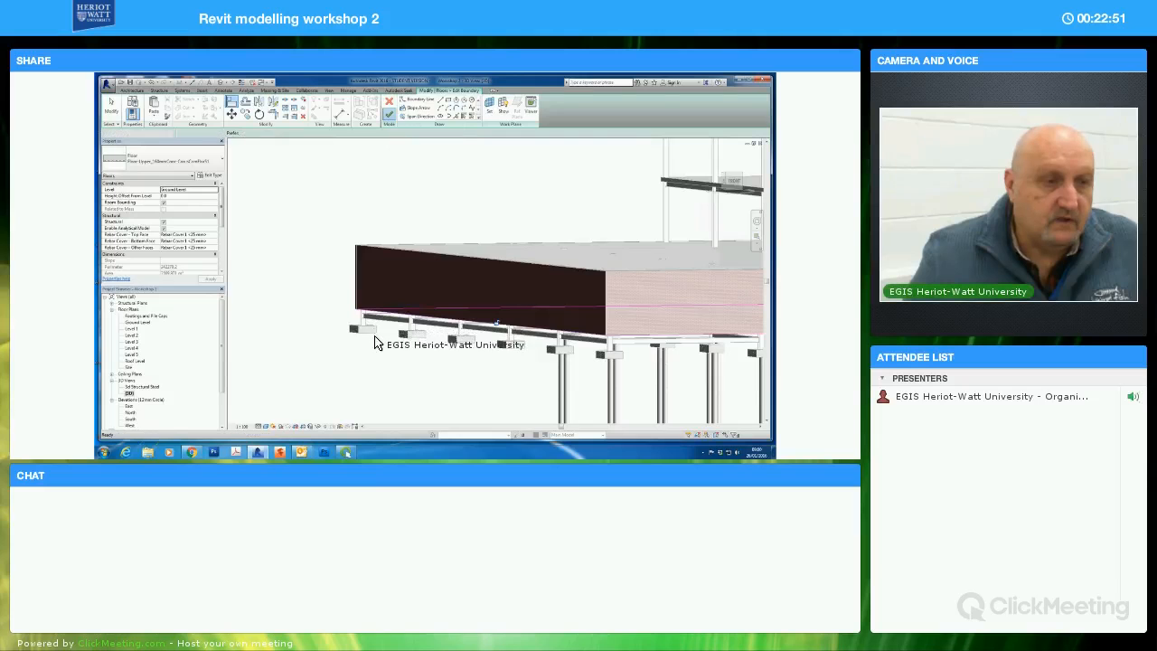
left_click(419, 355)
In the ground-level floor's boundary sketch, align the line below the shaded wall beside the stepped row of footings with that wall's outer face
middle_click_drag(440, 361, 411, 365, "shift")
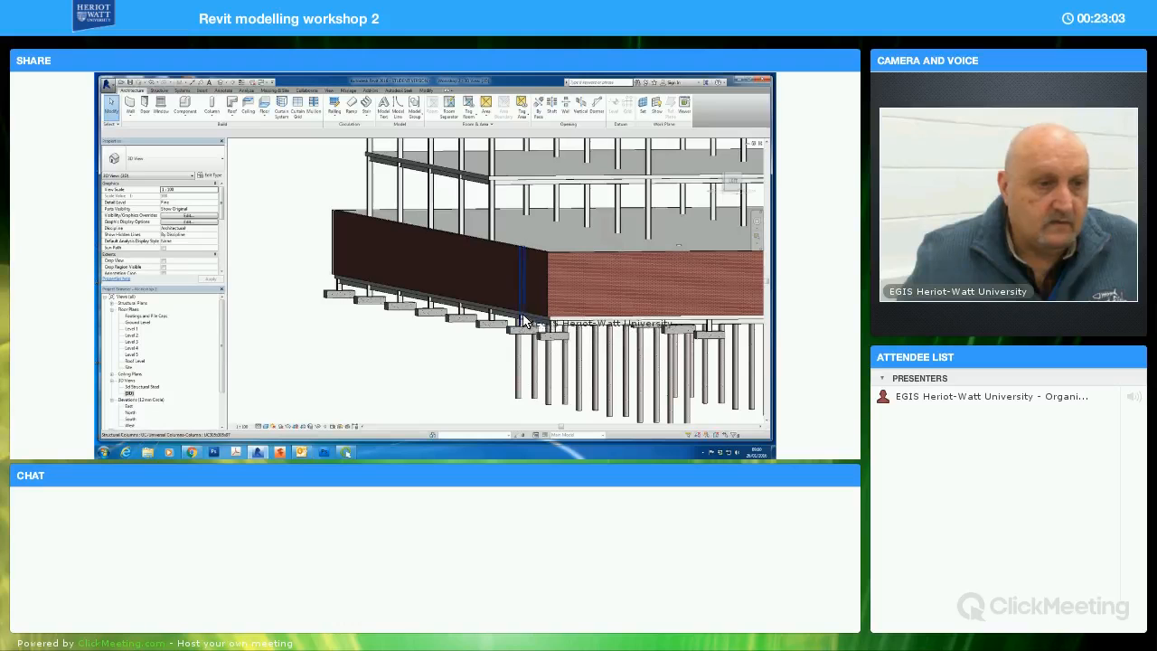
left_click(413, 291)
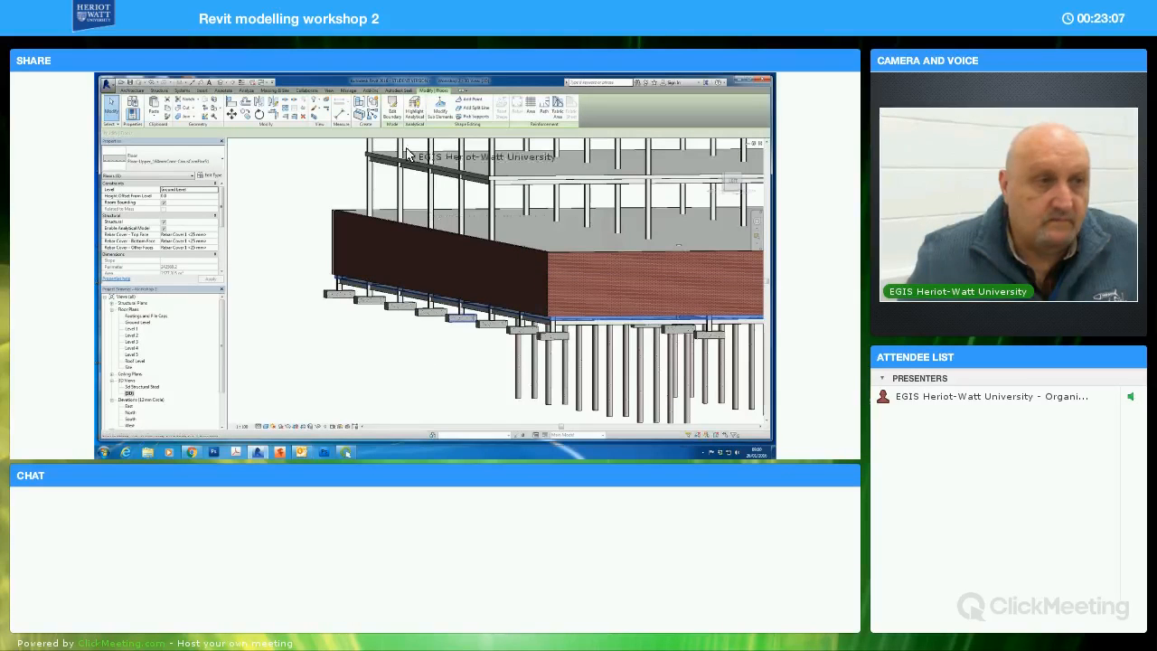
left_click(391, 106)
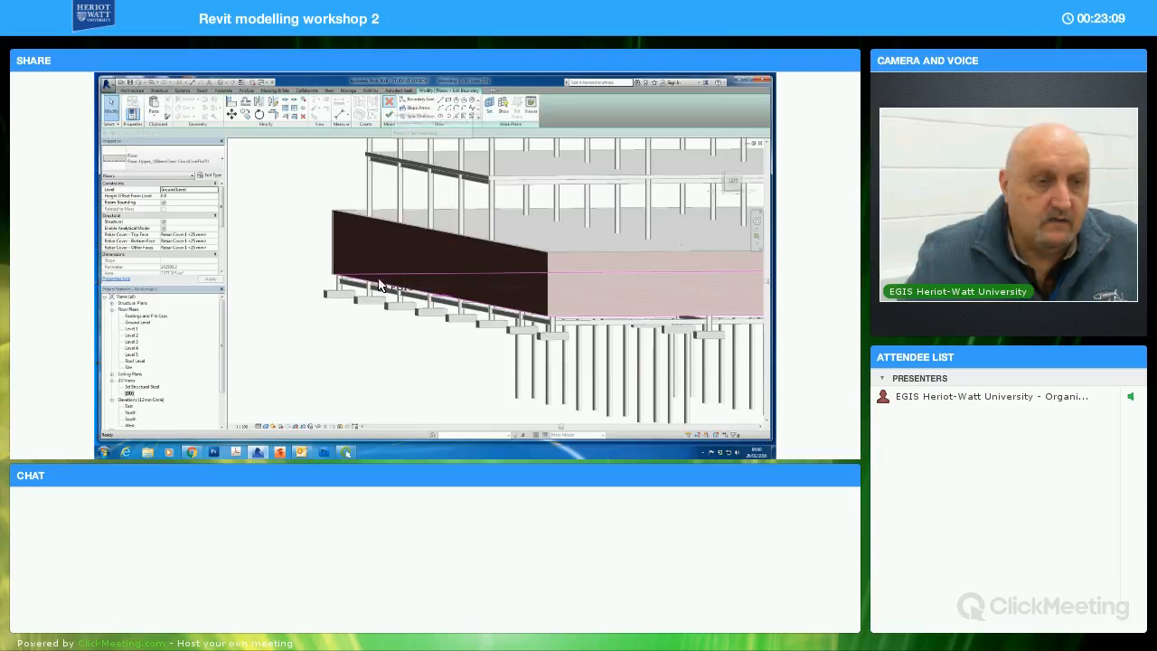
scroll(486, 360, "up", 4)
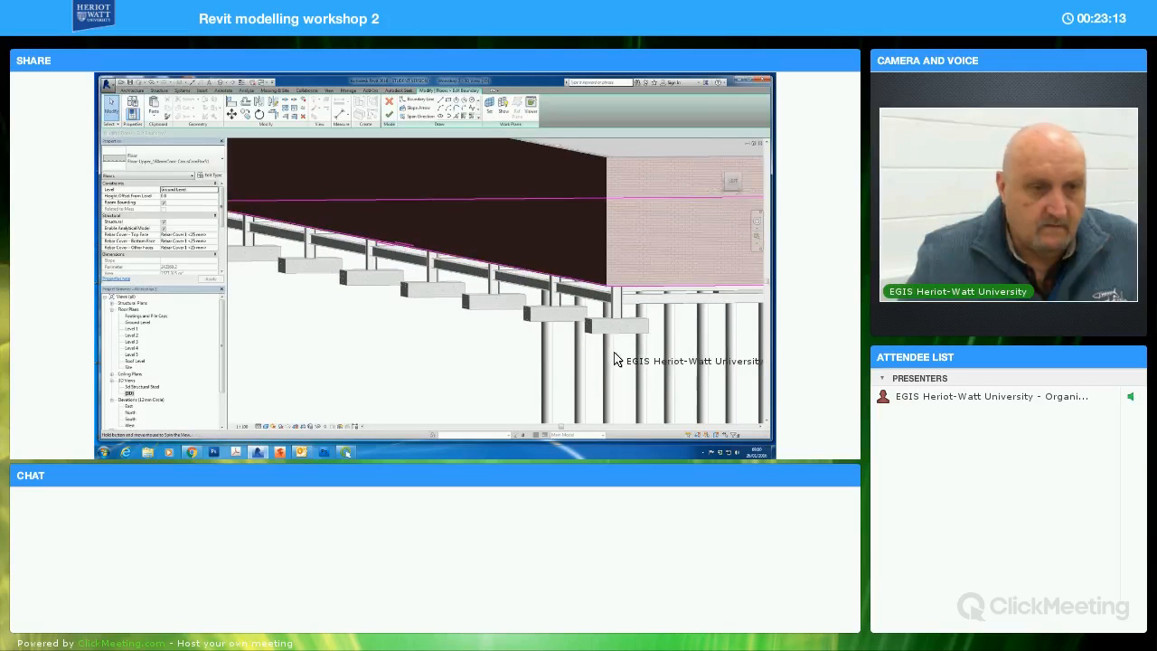
scroll(612, 358, "down", 4)
middle_click_drag(573, 369, 572, 366, "shift")
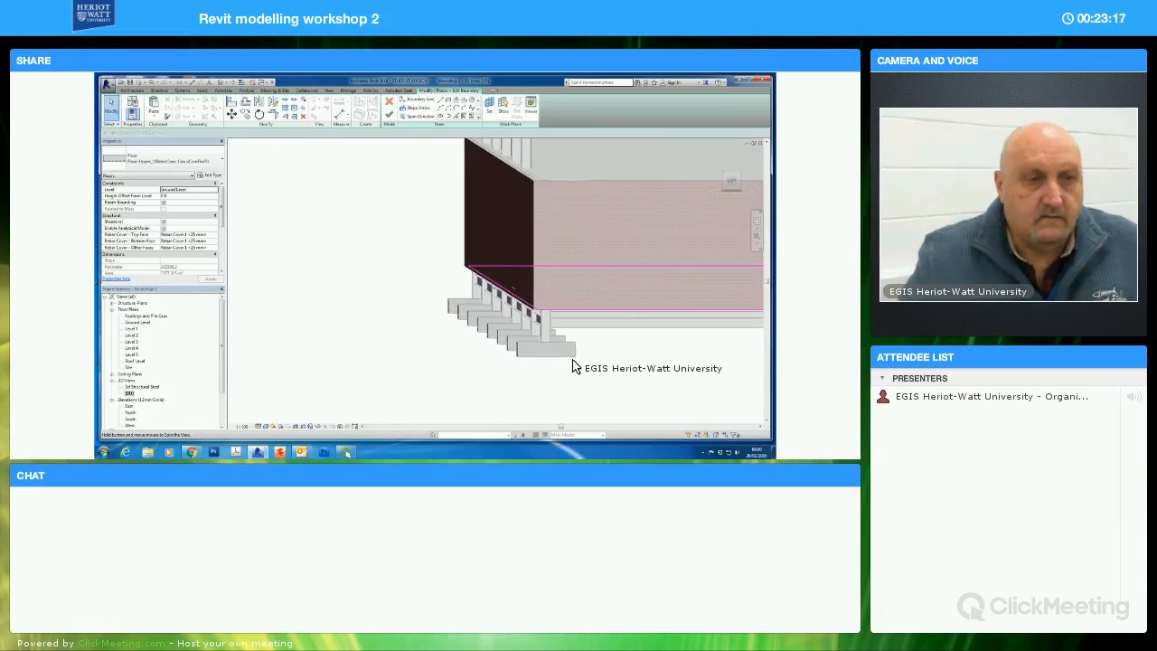
scroll(589, 351, "up", 3)
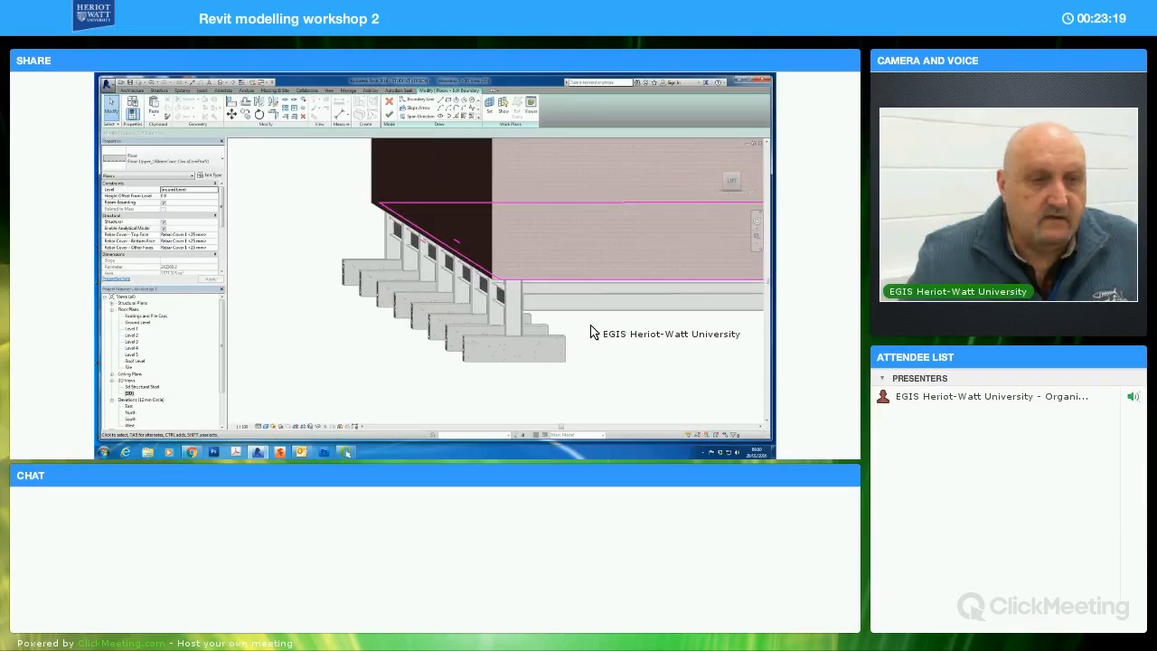
scroll(599, 340, "up", 2)
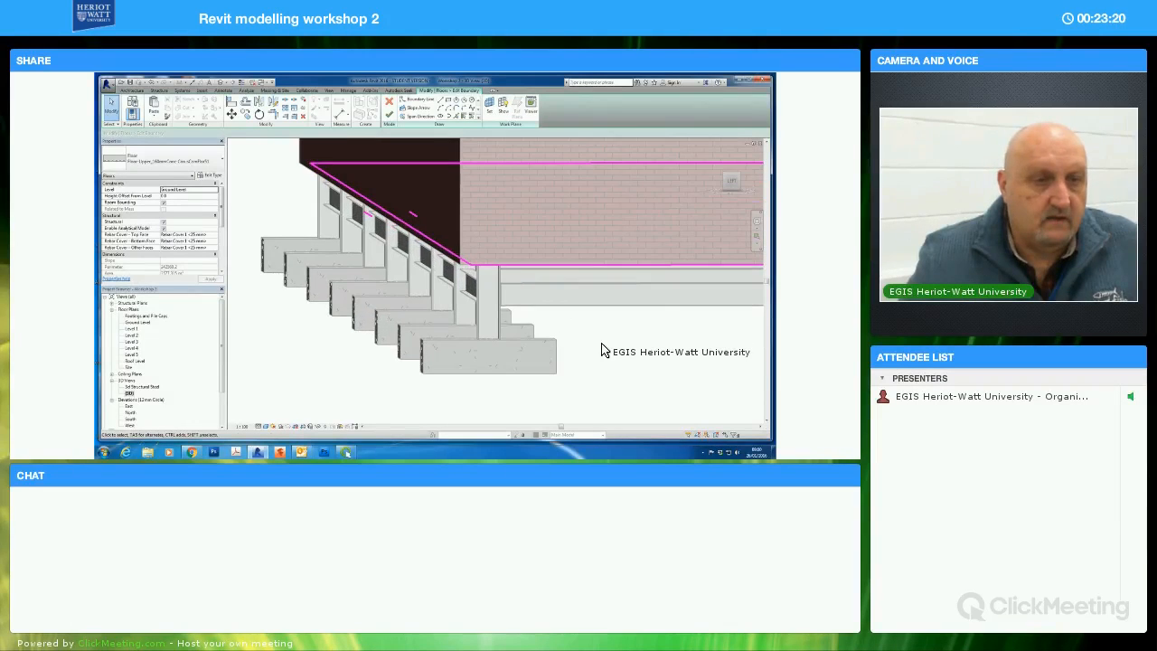
left_click(233, 106)
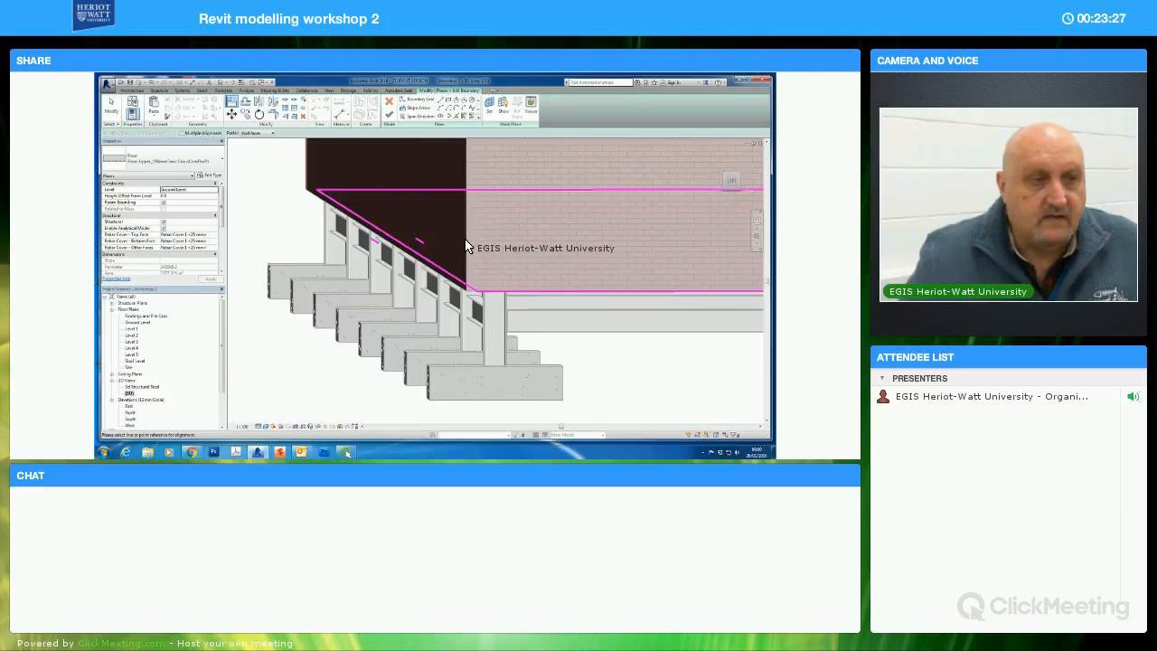
left_click(463, 248)
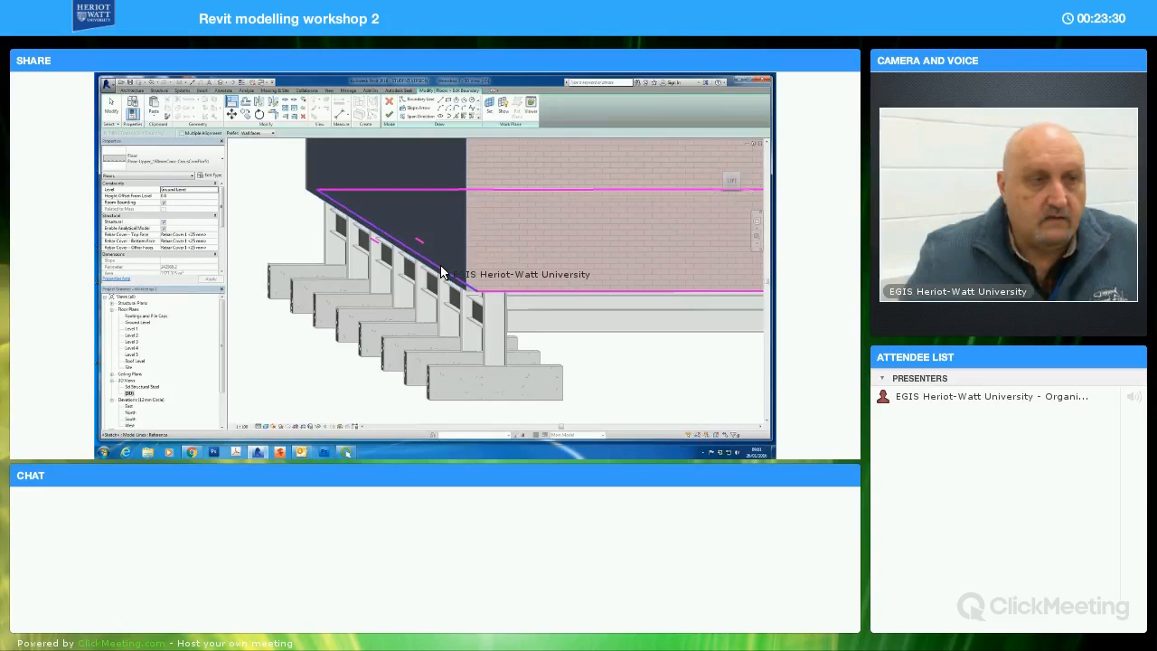
left_click(441, 271)
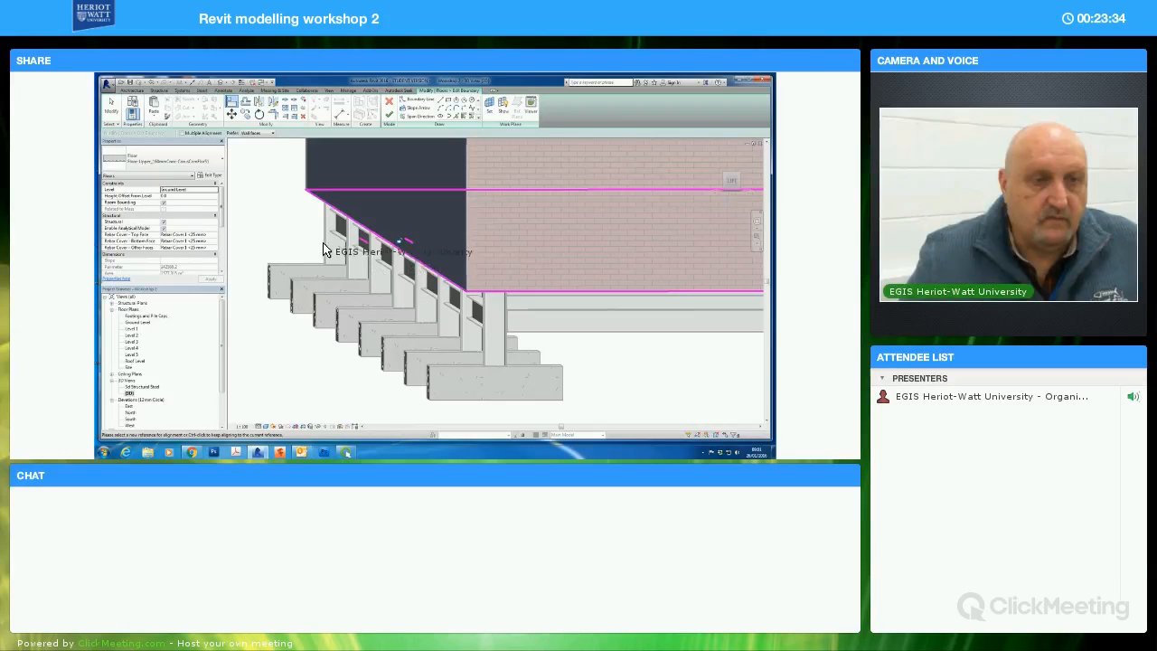
left_click(110, 106)
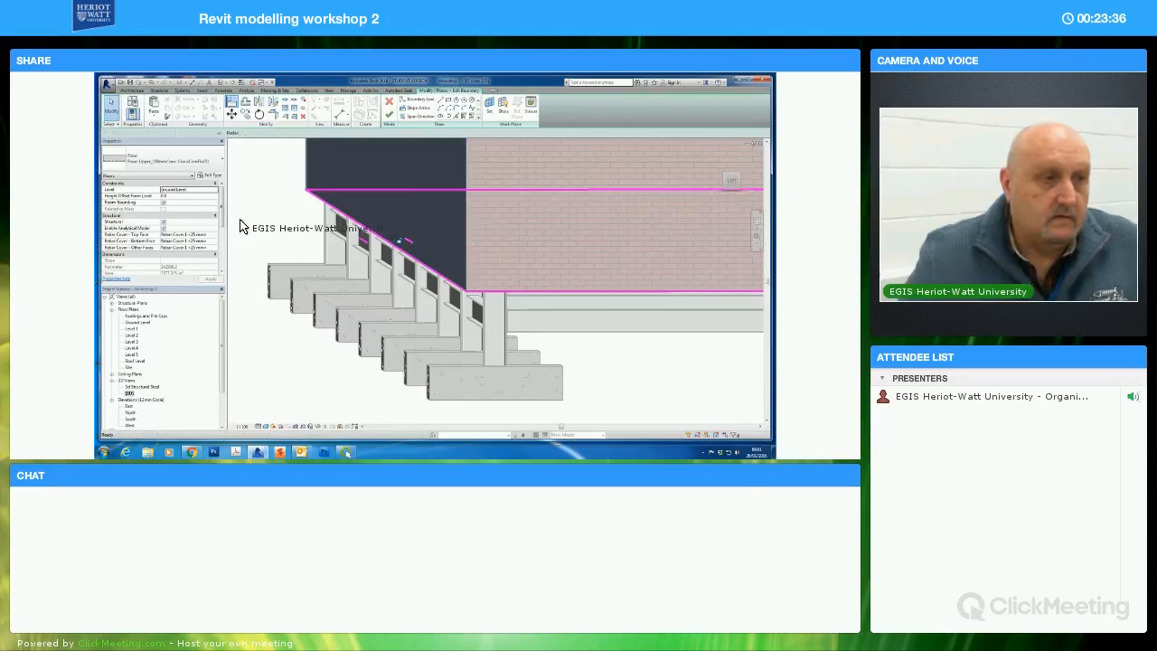
Check the aligned edge along the full length of the wall and finish the ground-level floor's boundary edit
scroll(317, 300, "up", 3)
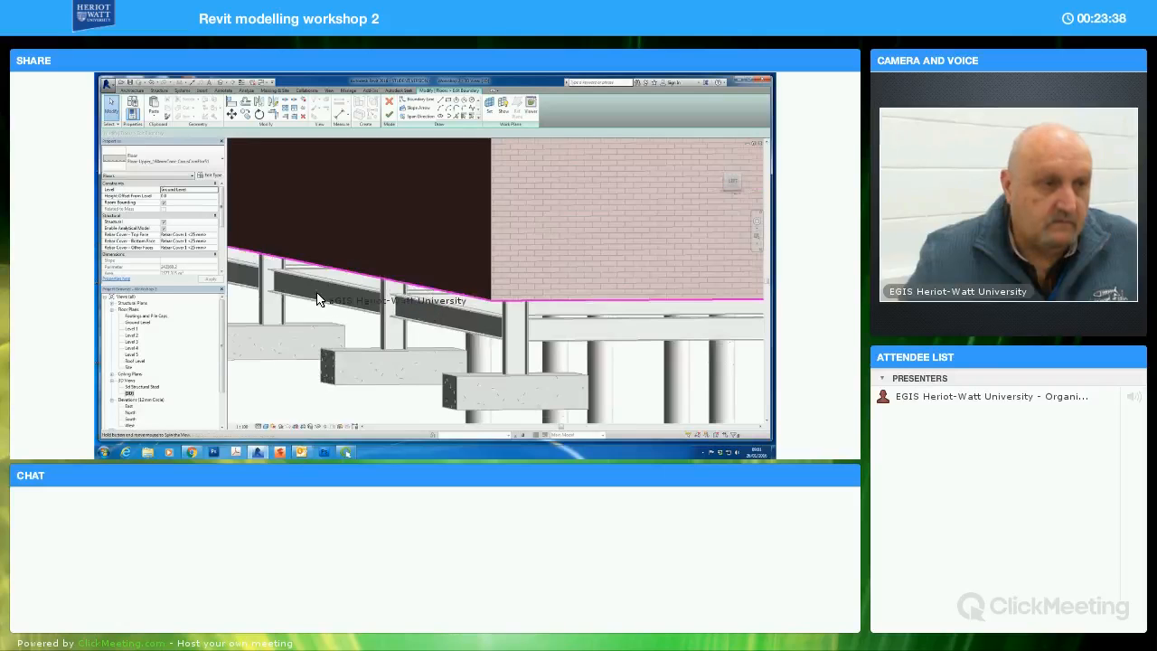
scroll(324, 304, "down", 4)
middle_click_drag(323, 307, 427, 321)
middle_click_drag(295, 349, 388, 361)
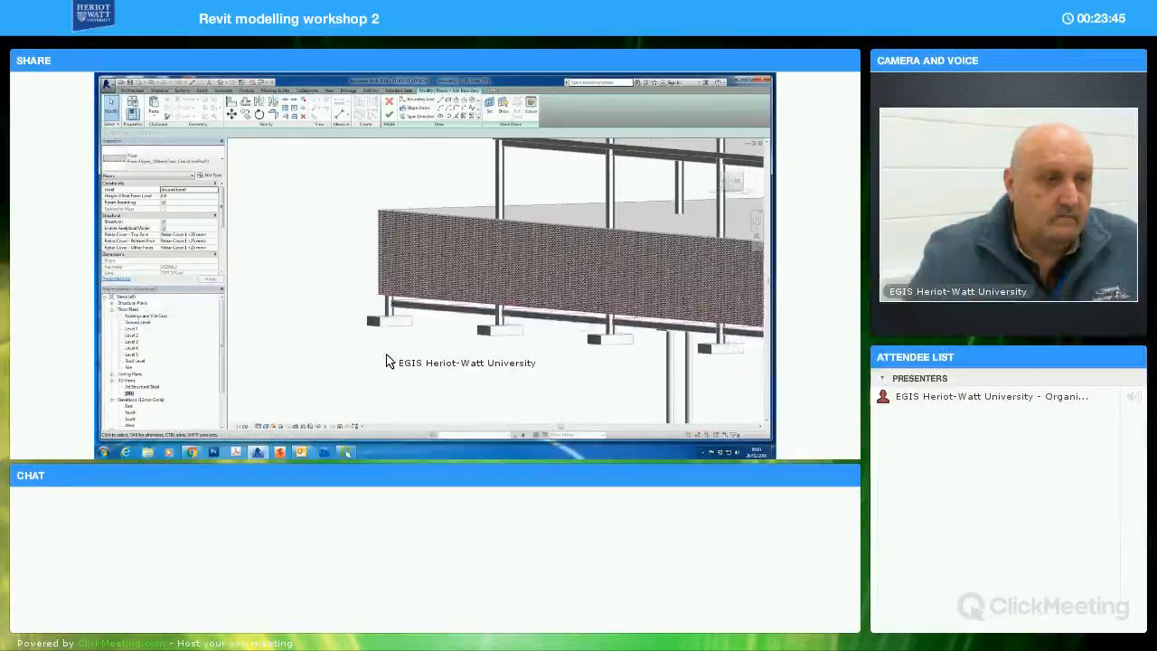
left_click(390, 116)
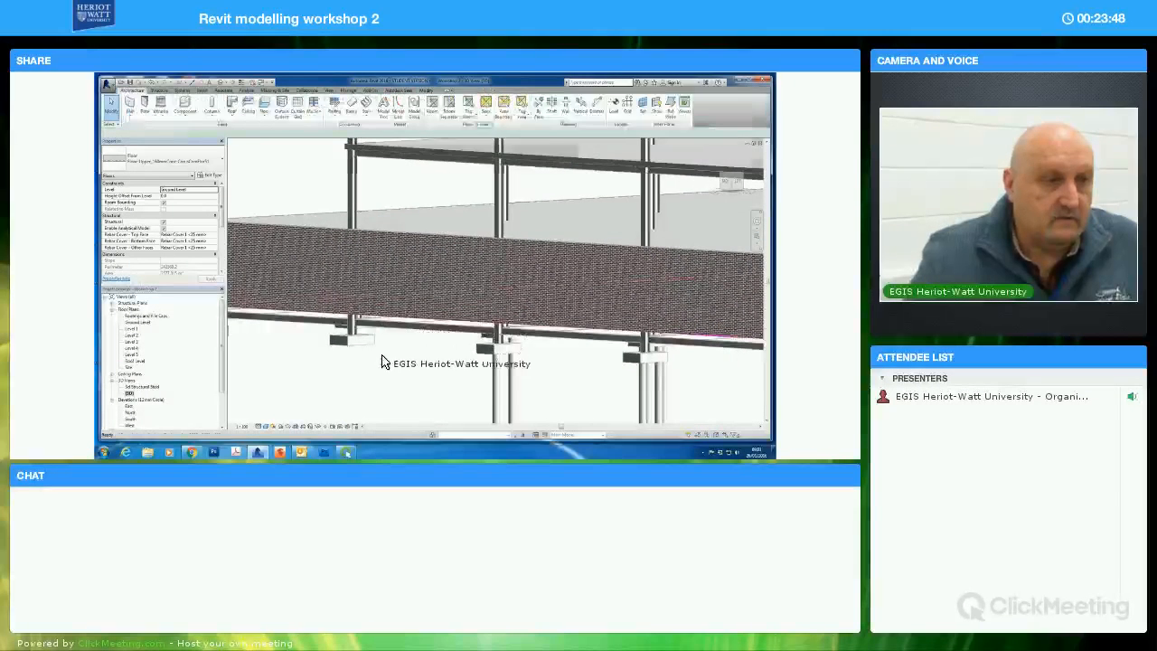
Reopen the ground-level floor's boundary for editing at the corner between the dark-shaded wall and the brick wall
scroll(387, 366, "down", 2)
left_click(309, 370)
middle_click_drag(324, 370, 504, 344)
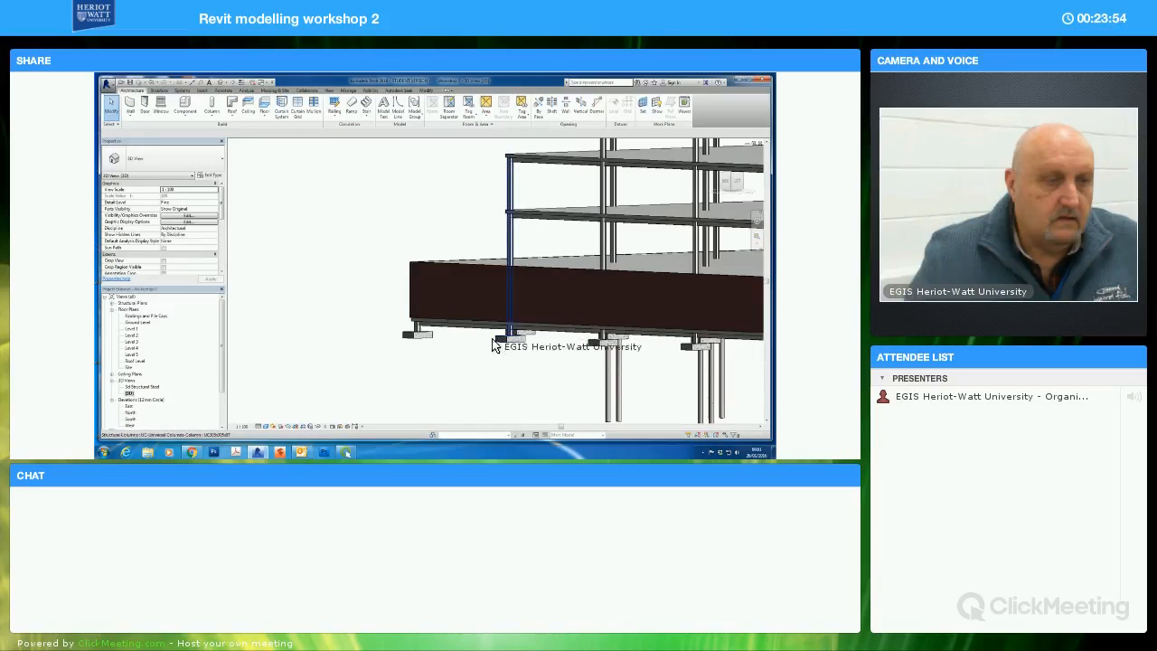
middle_click_drag(414, 385, 450, 367, "shift")
scroll(449, 368, "up", 3)
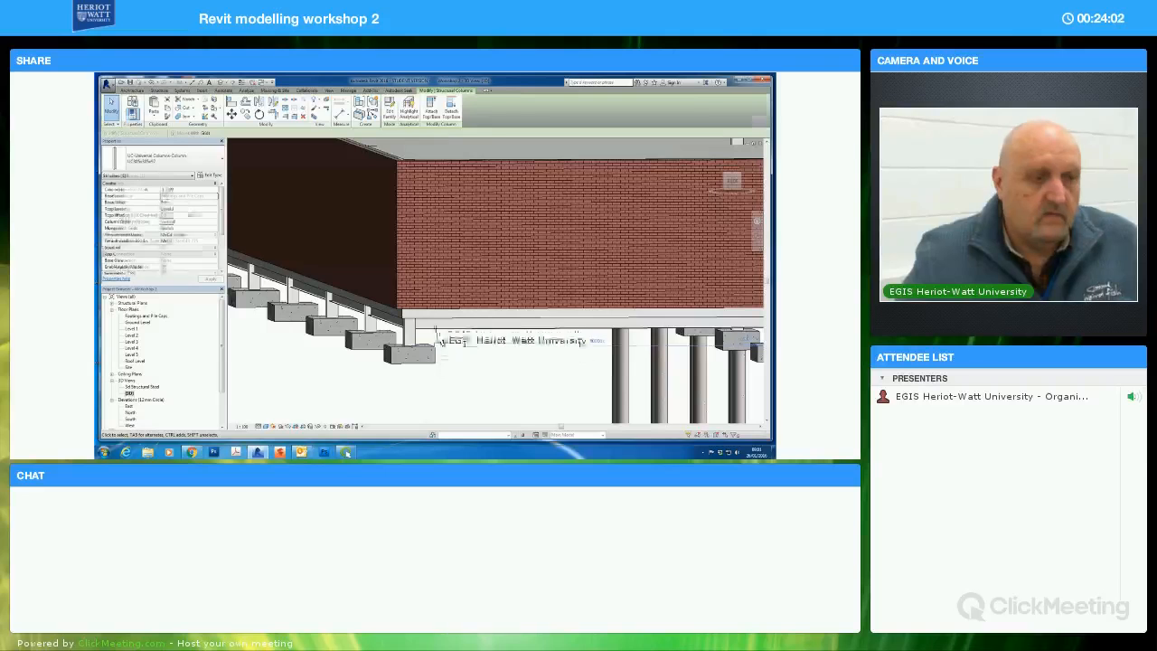
key("Escape")
left_click(437, 318)
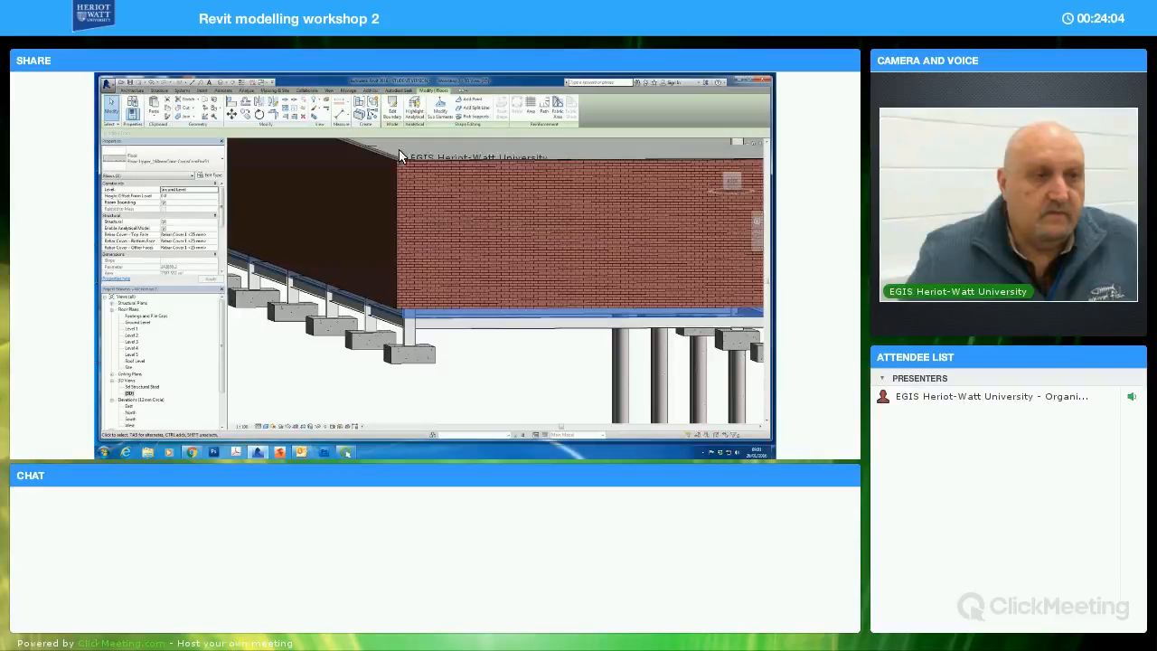
left_click(391, 116)
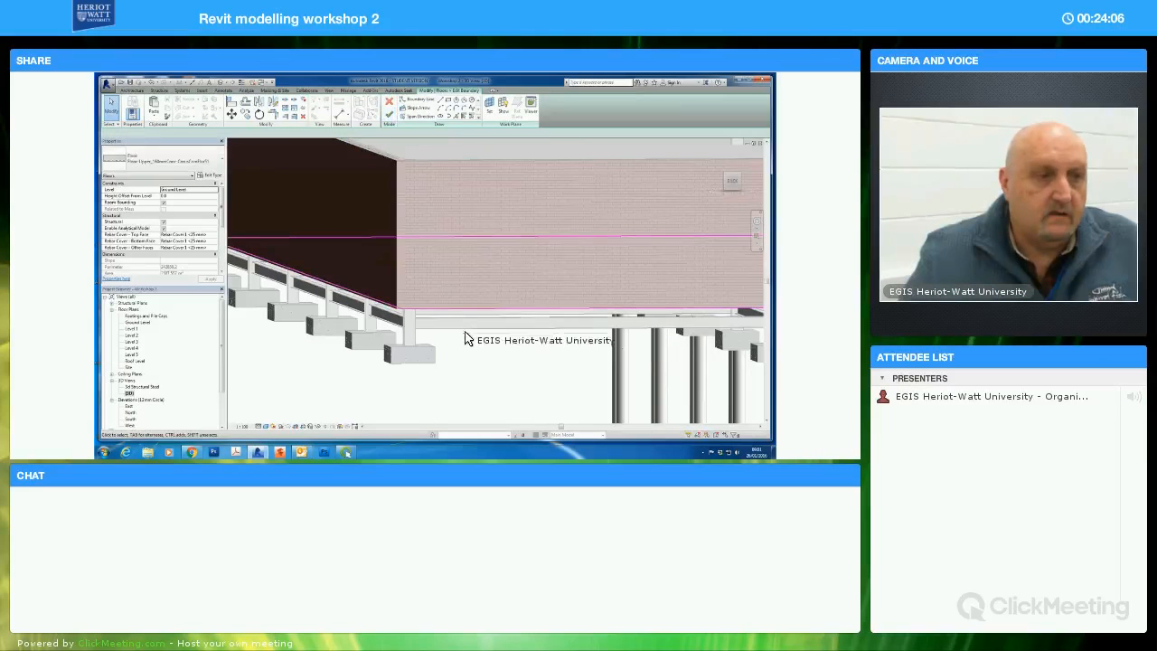
Align the floor boundary line below the dark-shaded wall with that wall's outer face and finish the boundary edit
middle_click_drag(358, 243, 387, 267)
left_click(231, 102)
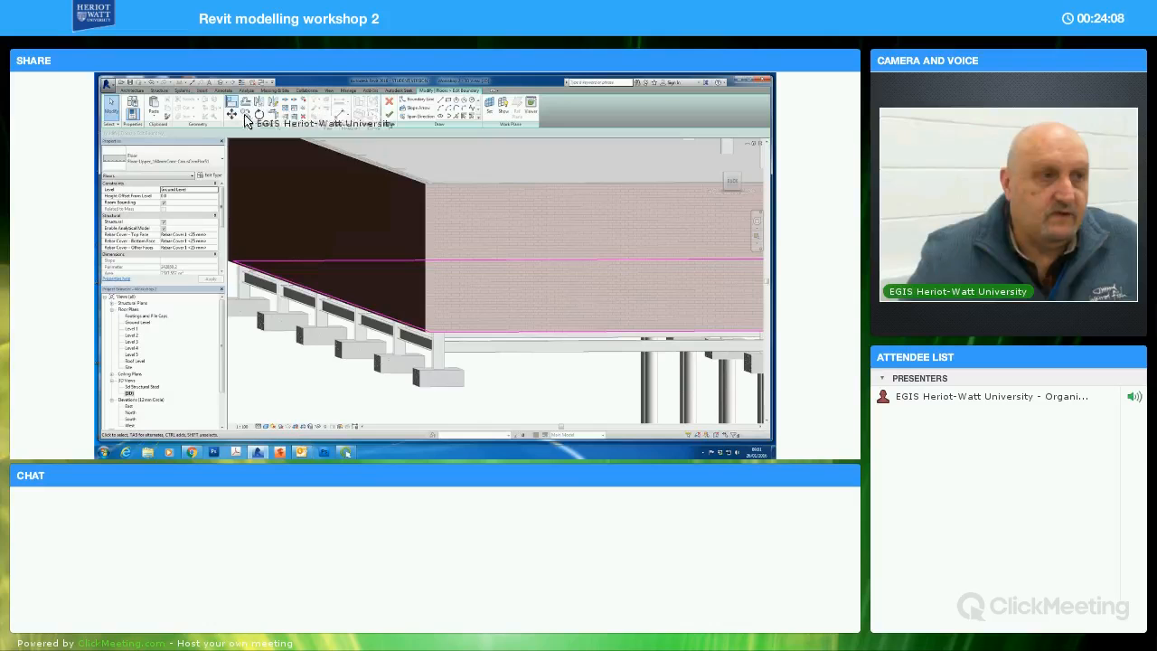
left_click(362, 162)
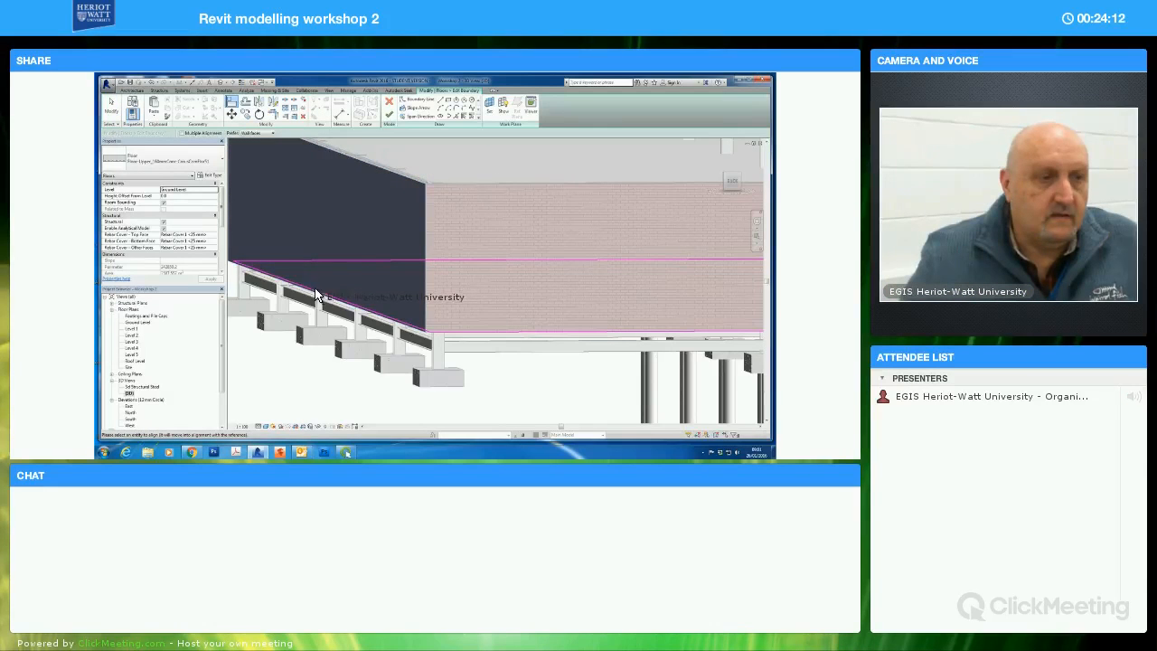
left_click(416, 354)
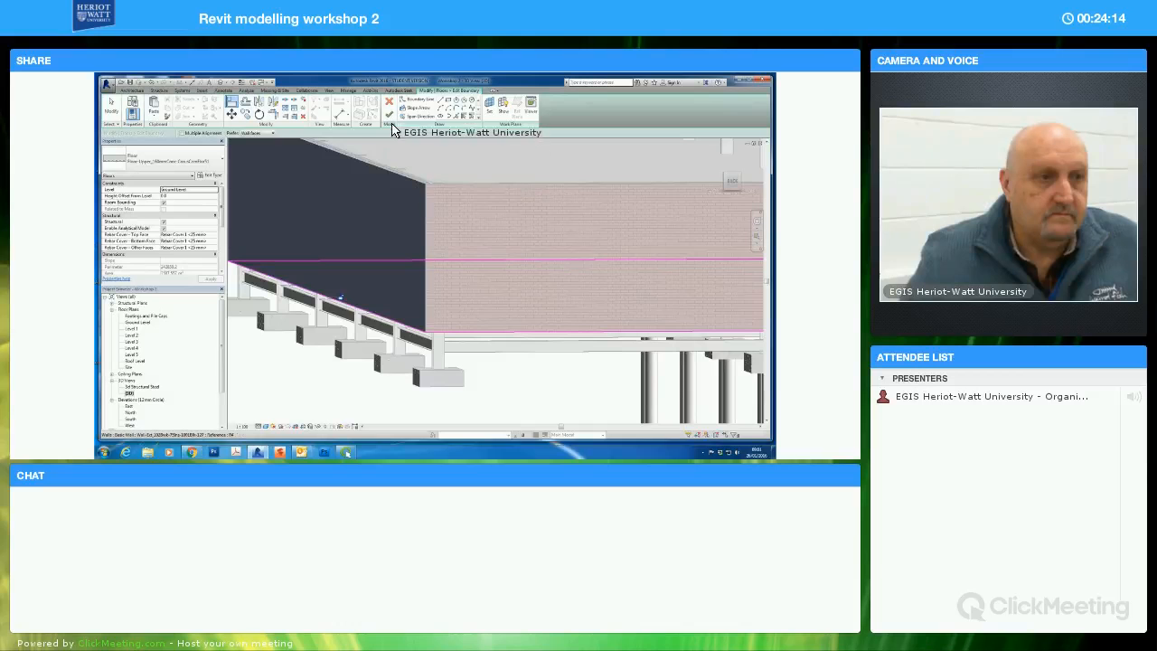
key("Escape")
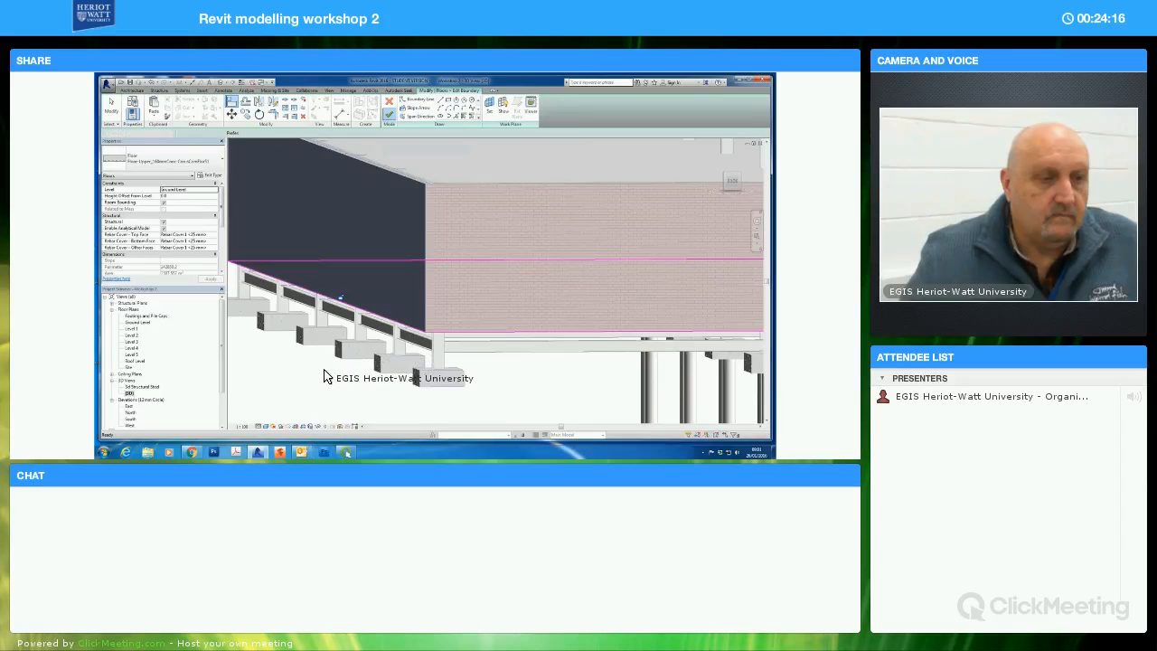
scroll(322, 378, "down", 2)
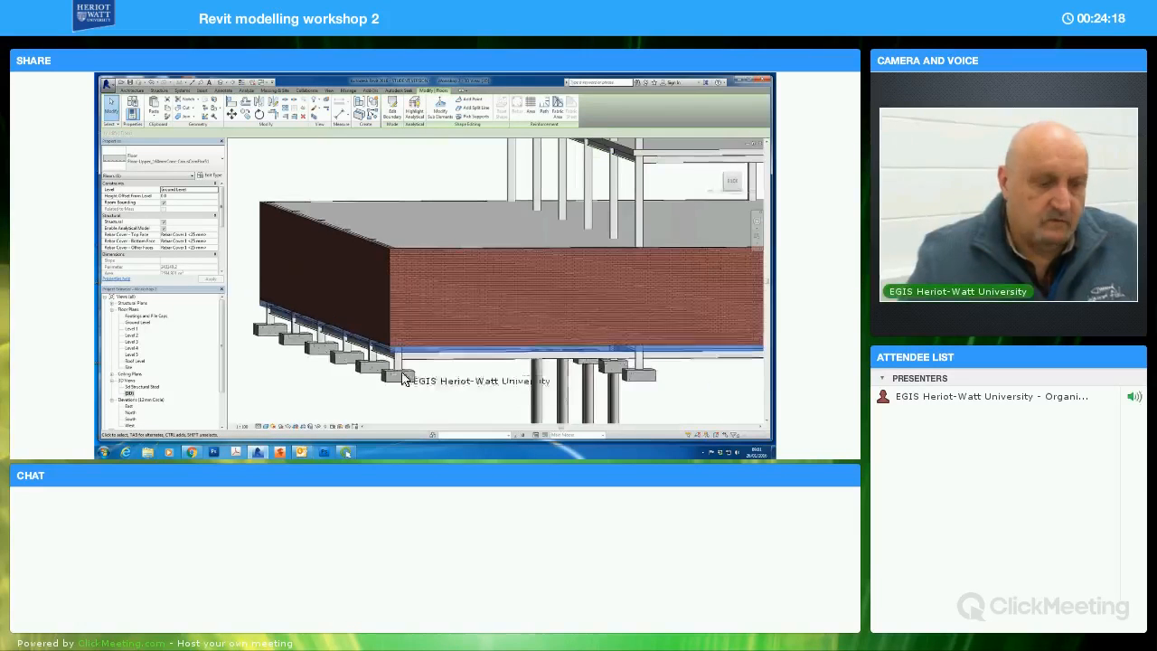
Examine the slab edges against the exterior walls at the corner, along the row of footings, and around the whole building
left_click(413, 395)
middle_click_drag(317, 379, 387, 380, "shift")
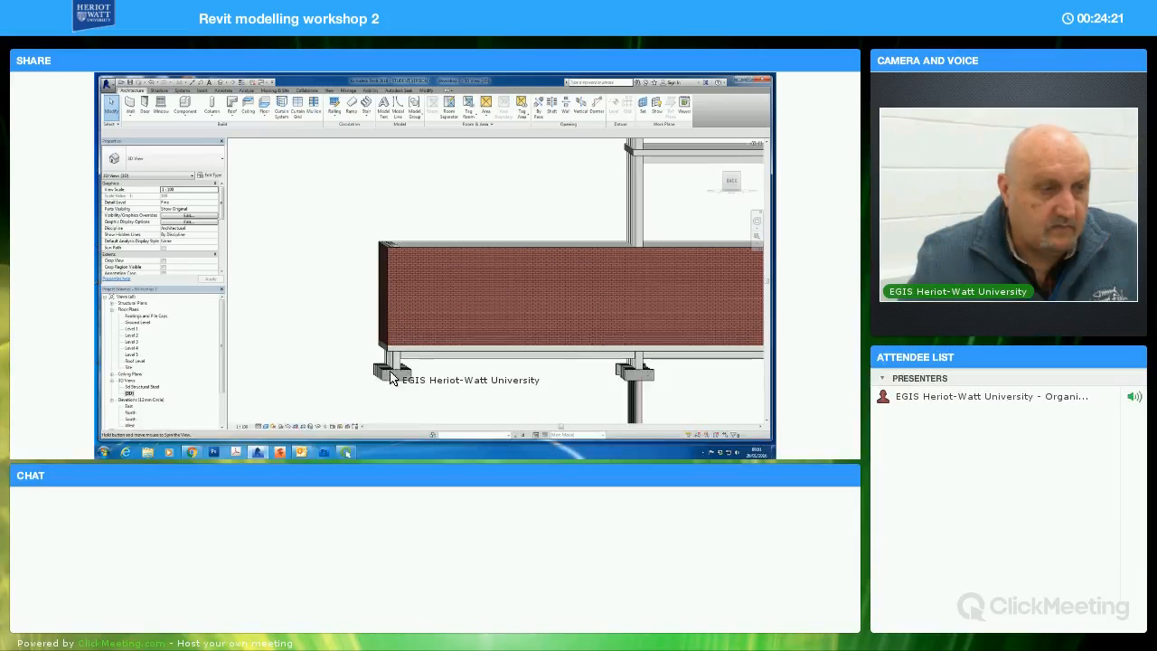
scroll(395, 364, "up", 3)
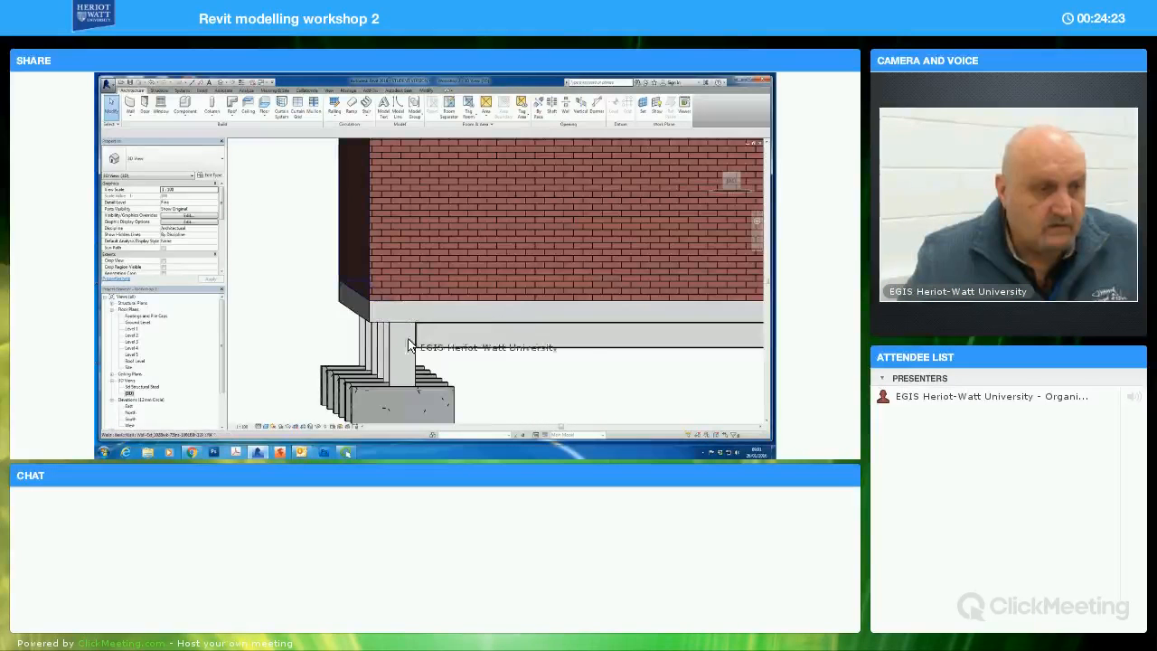
middle_click_drag(454, 374, 360, 246, "shift")
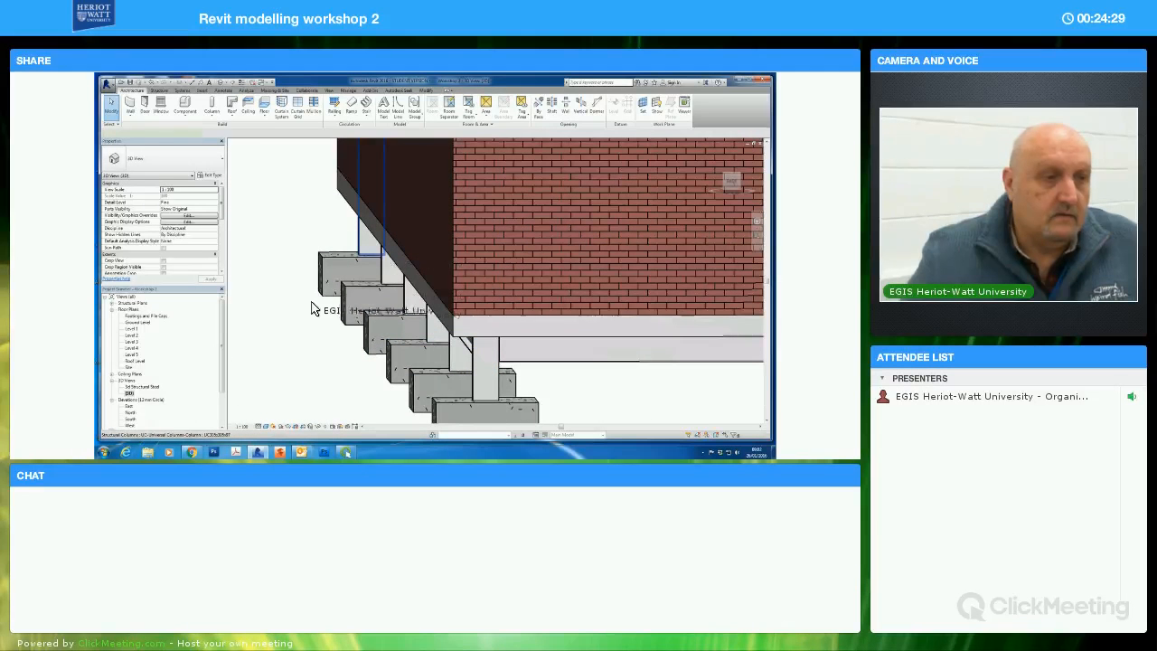
left_click(363, 247)
middle_click_drag(392, 331, 304, 231, "shift")
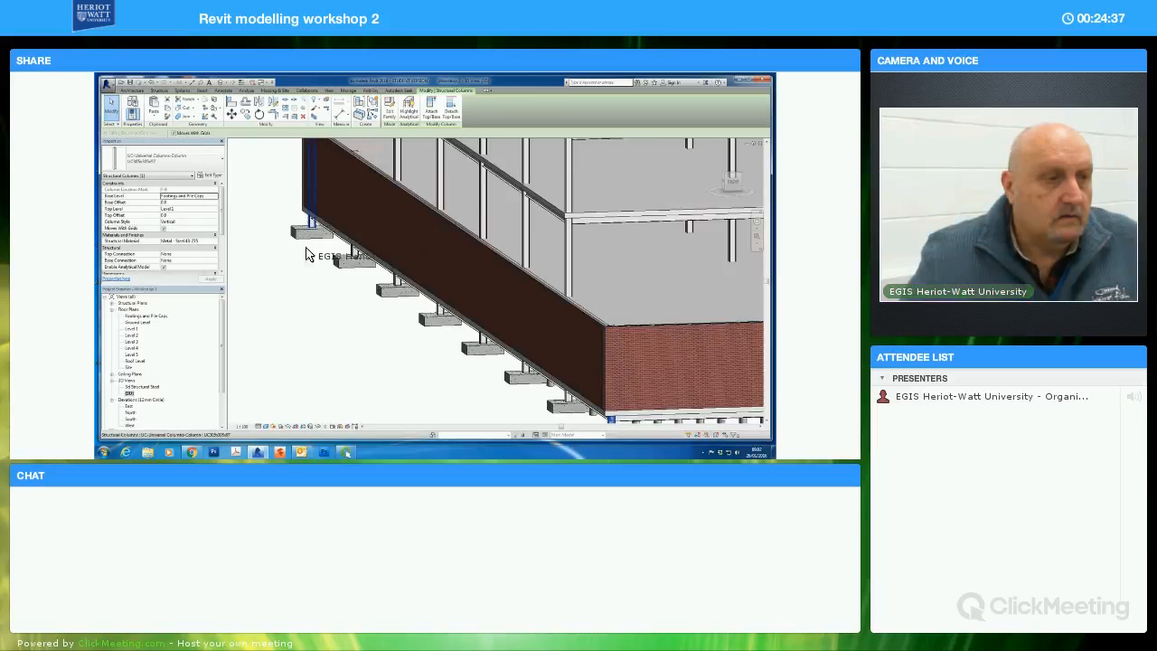
middle_click_drag(378, 291, 565, 309, "shift")
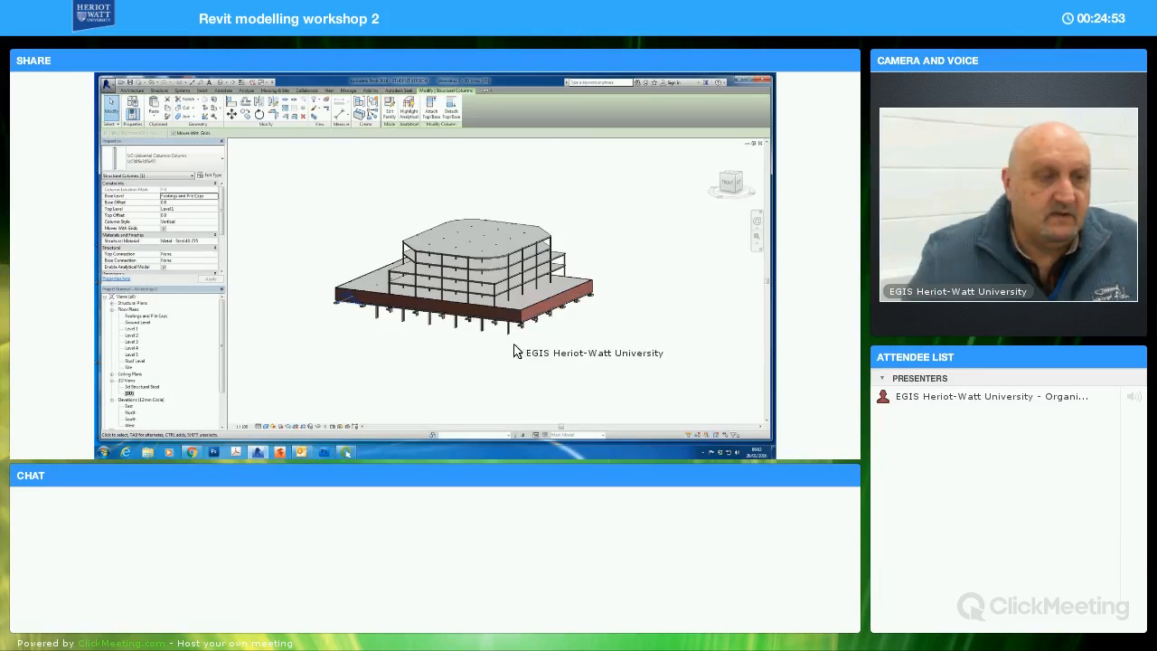
middle_click_drag(551, 365, 531, 379)
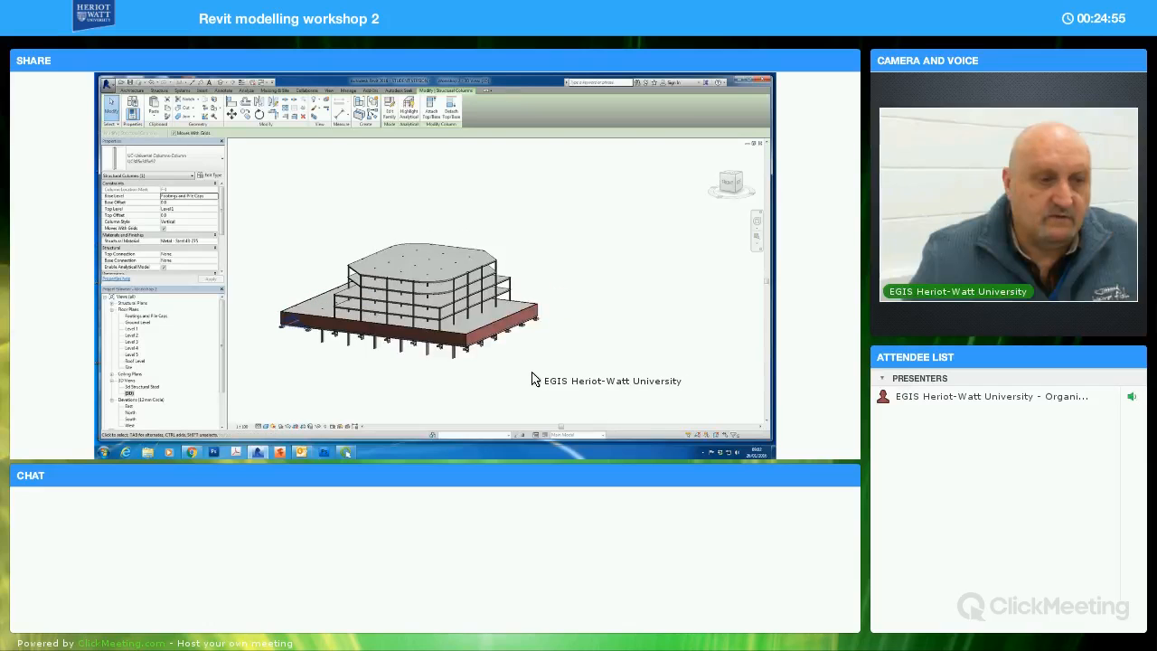
key("Escape")
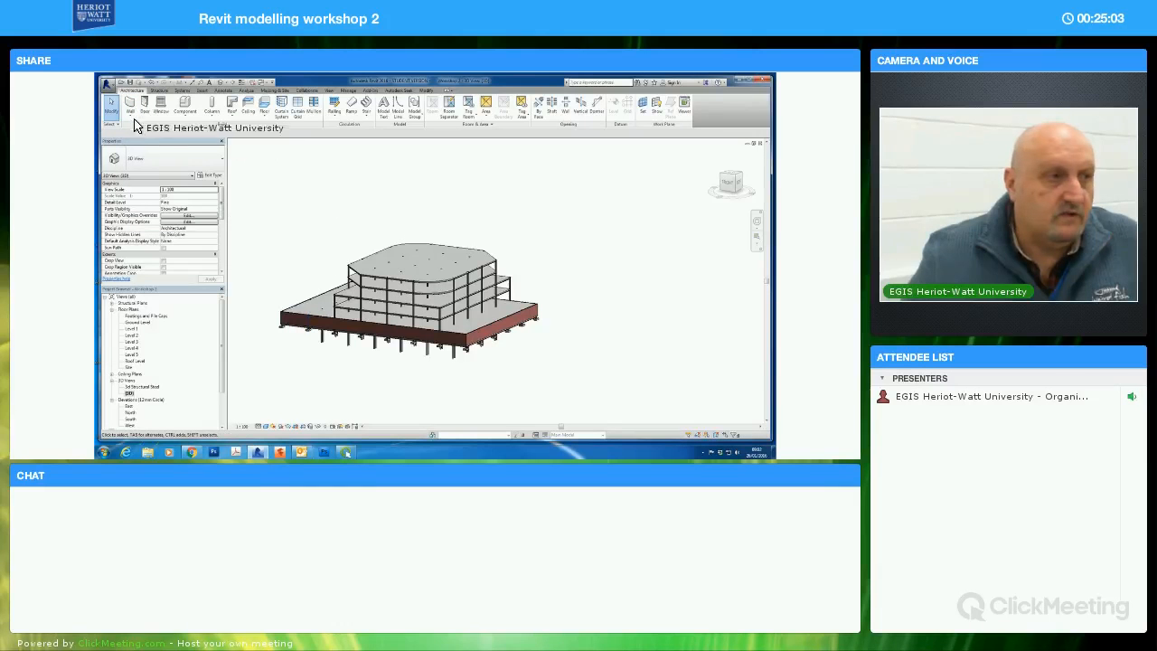
Review the building in the structural steel 3D view and return to the default 3D view of the whole model
middle_click_drag(287, 351, 374, 343)
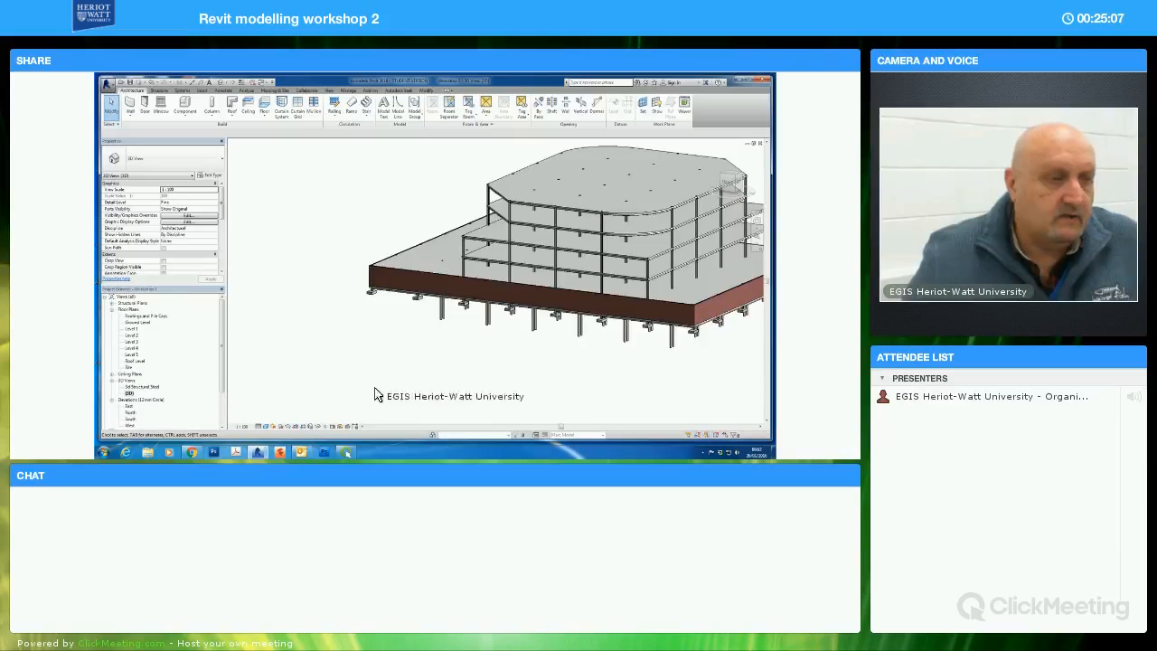
double_click(143, 386)
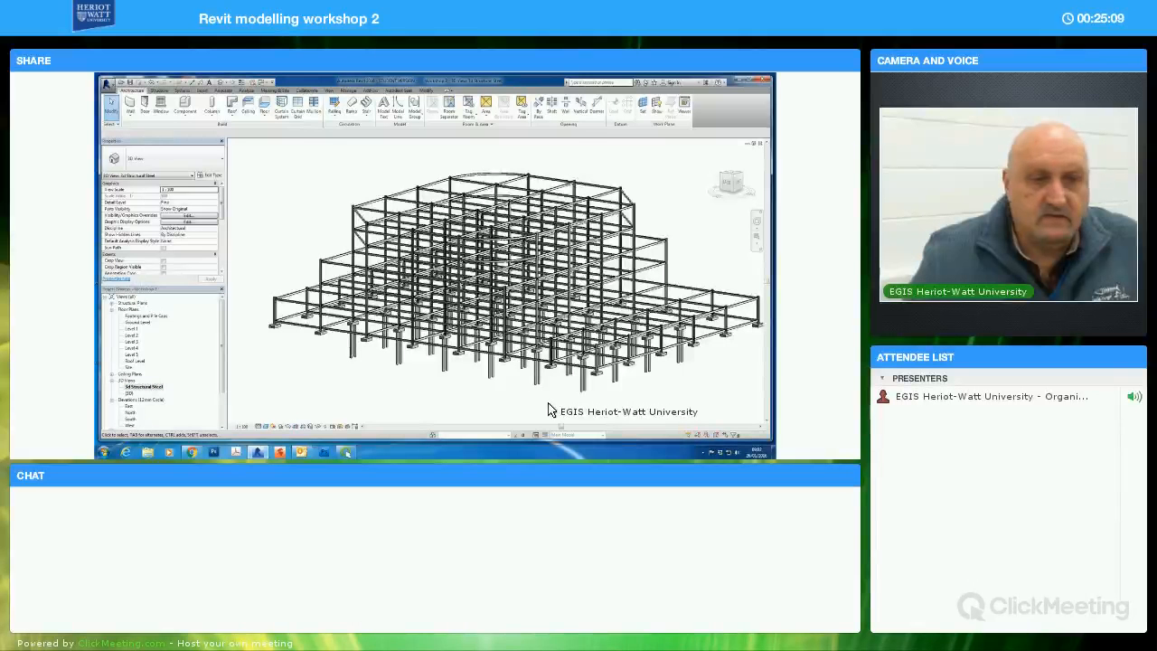
double_click(129, 393)
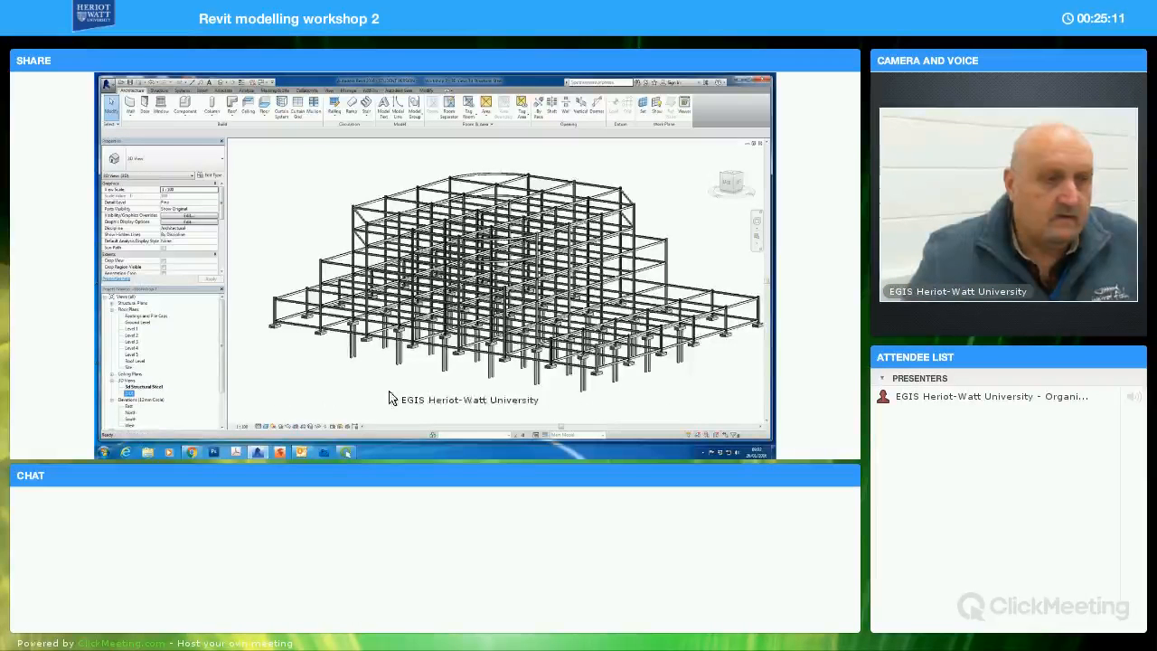
middle_click_drag(497, 391, 527, 333, "shift")
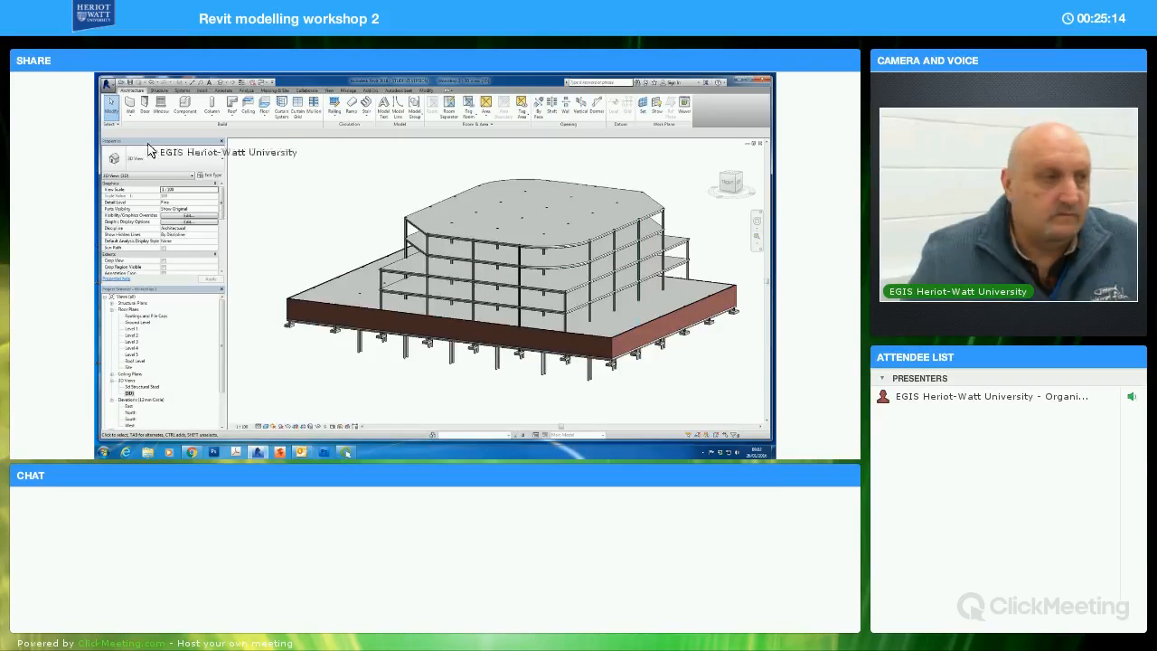
Place an Exterior Glazing curtain wall by picking the angled slab edge at the cut-off corner of the upper floors
left_click(132, 108)
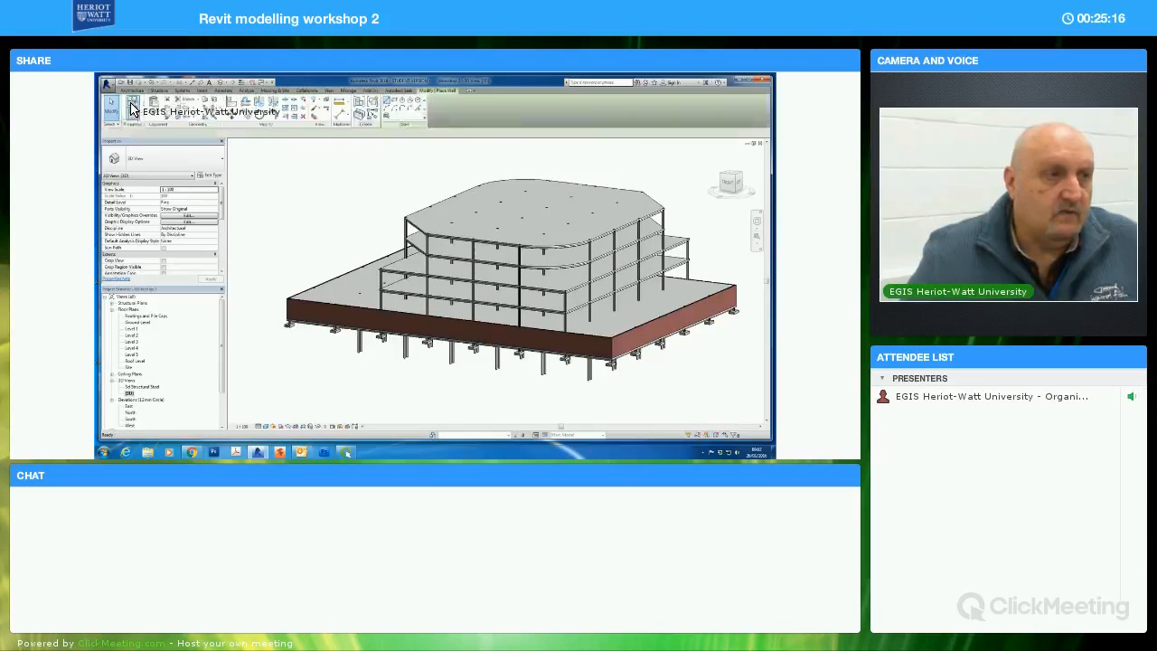
left_click(221, 161)
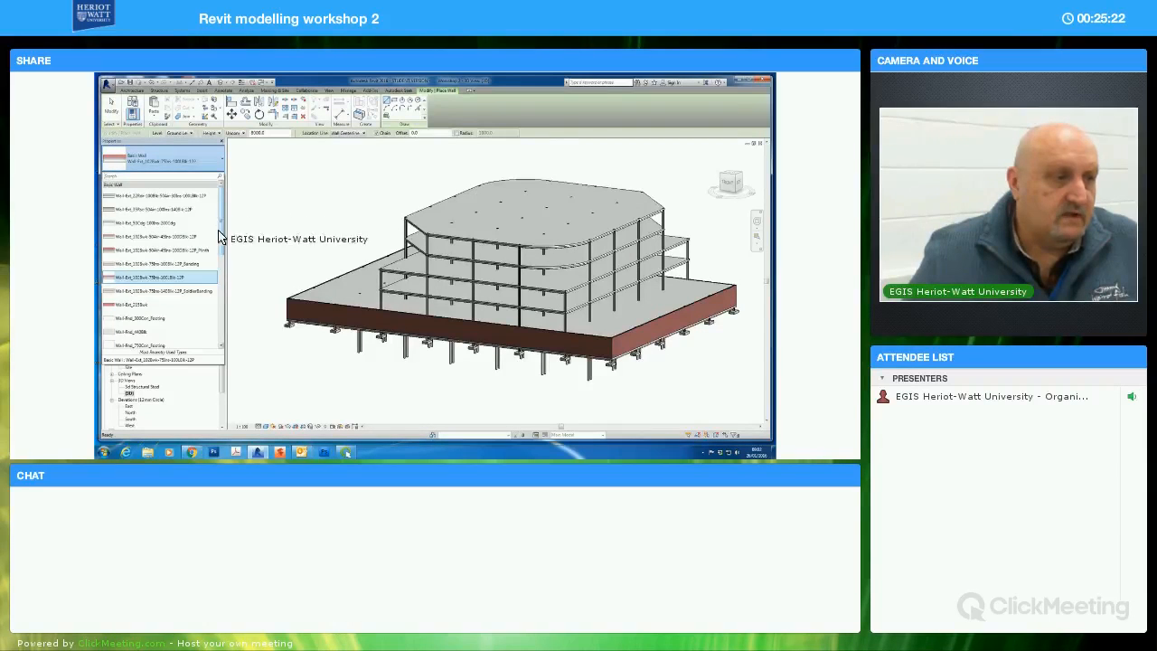
scroll(219, 237, "down", 8)
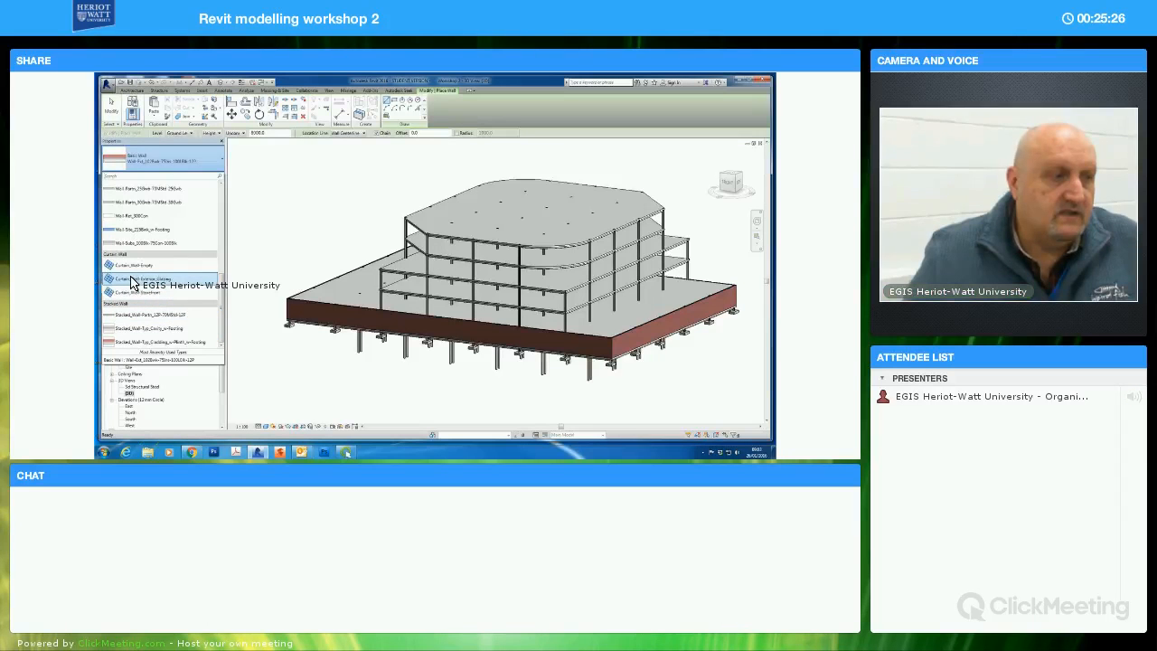
left_click(133, 282)
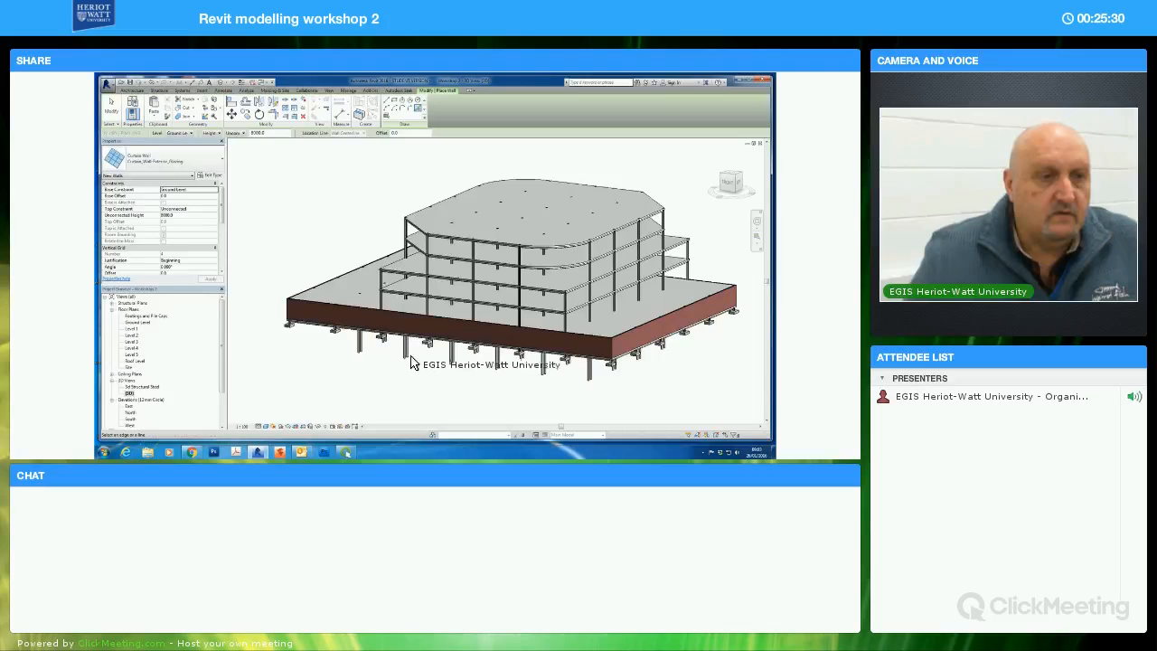
middle_click_drag(400, 357, 456, 235)
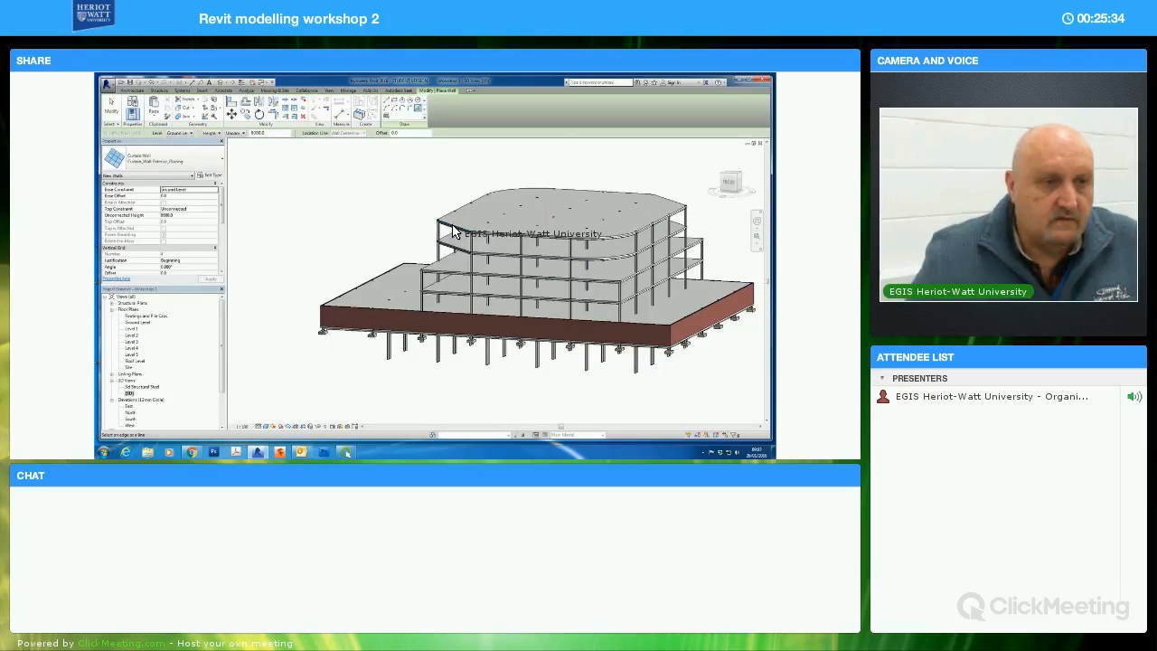
middle_click_drag(455, 246, 455, 266)
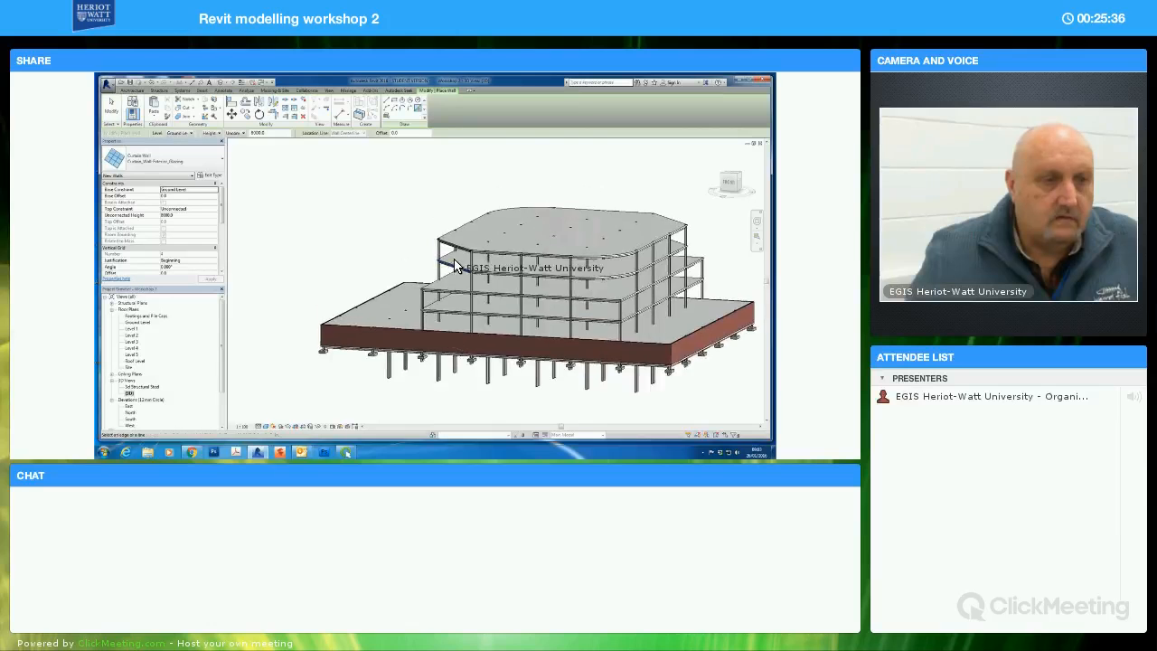
scroll(448, 267, "up", 4)
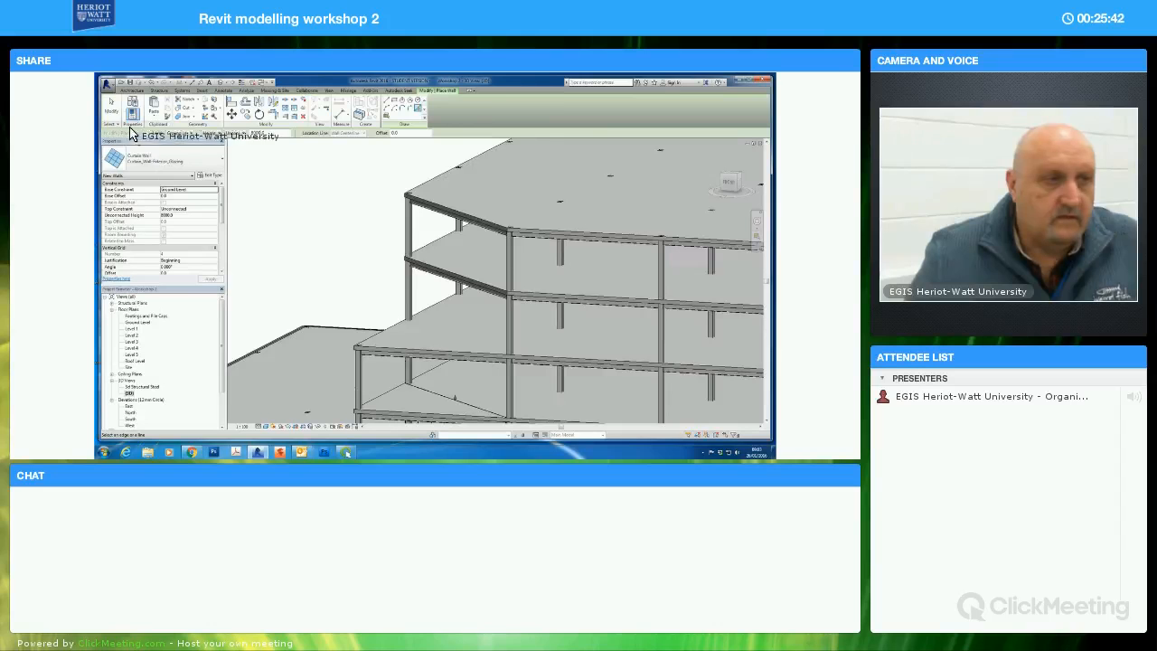
left_click(111, 106)
Set the new curtain wall's base constraint to Level 3 and its top constraint to Up to level: Level 5
middle_click_drag(506, 315, 463, 283)
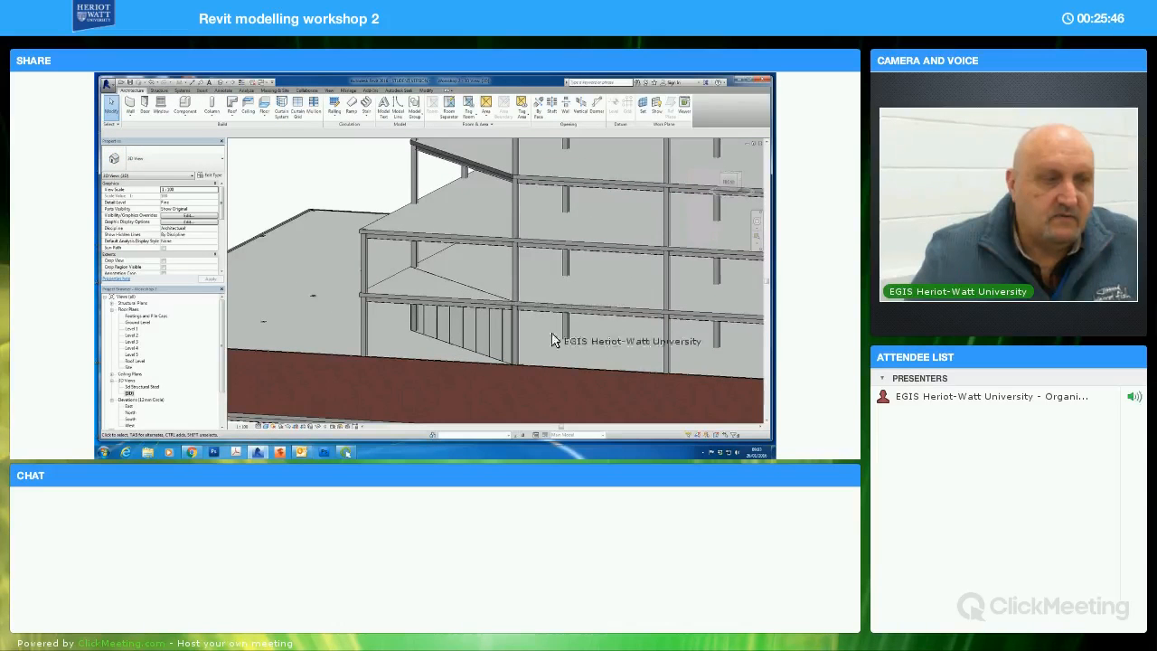
left_click(511, 319)
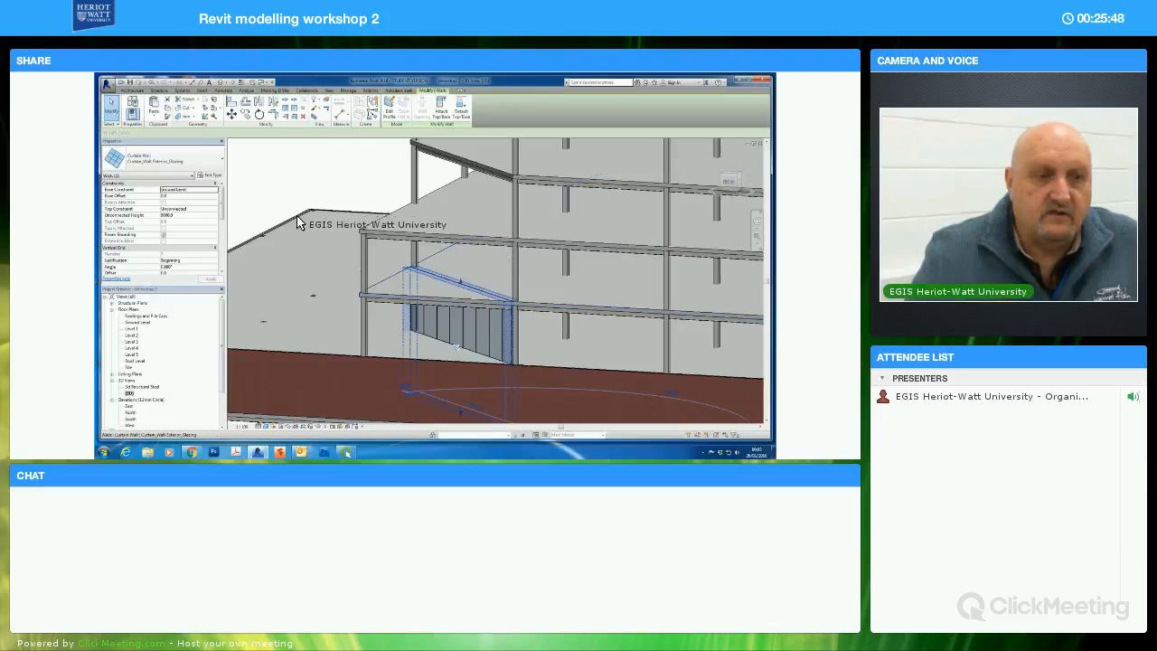
middle_click_drag(445, 250, 261, 234, "shift")
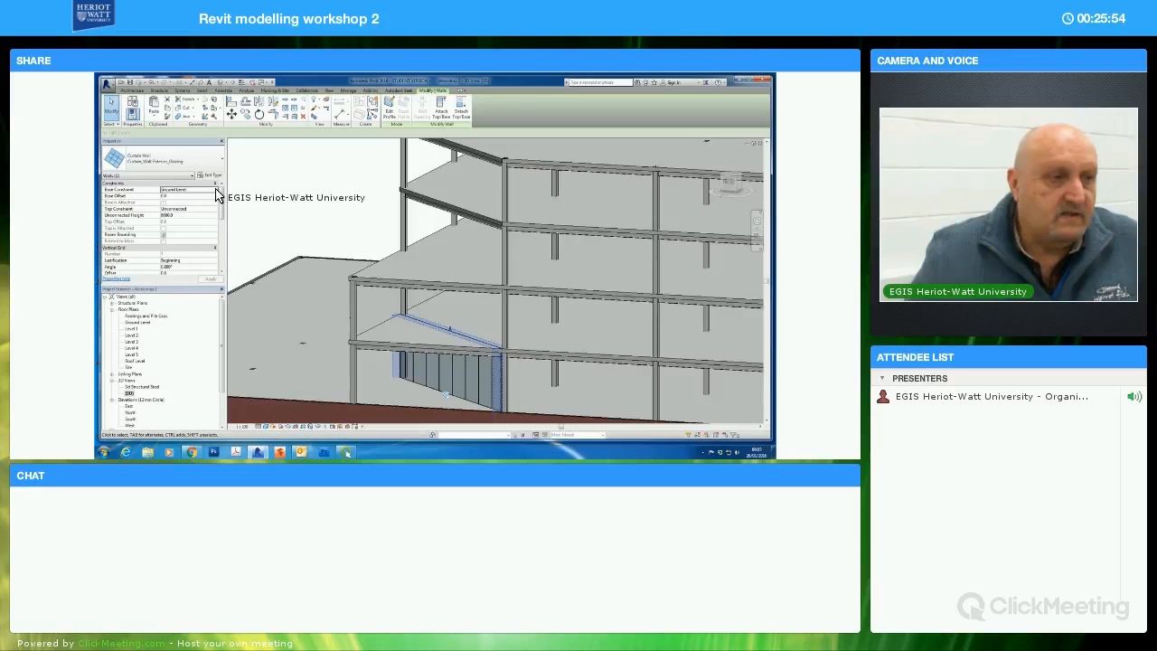
left_click(214, 190)
left_click(193, 221)
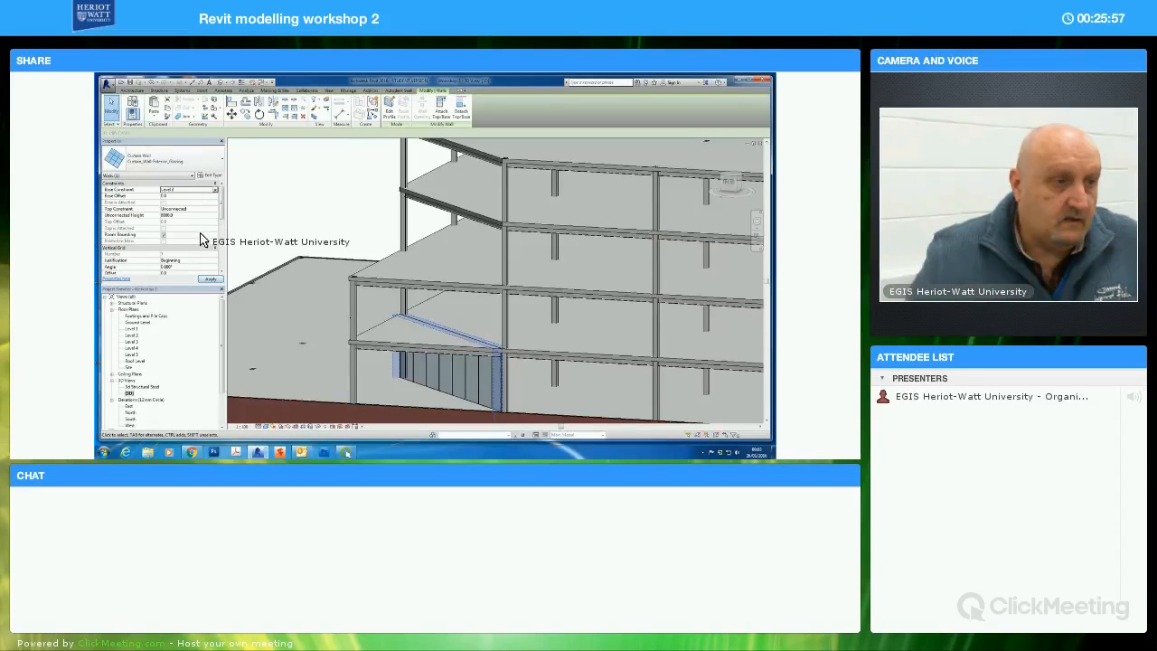
left_click(214, 208)
scroll(195, 242, "down", 1)
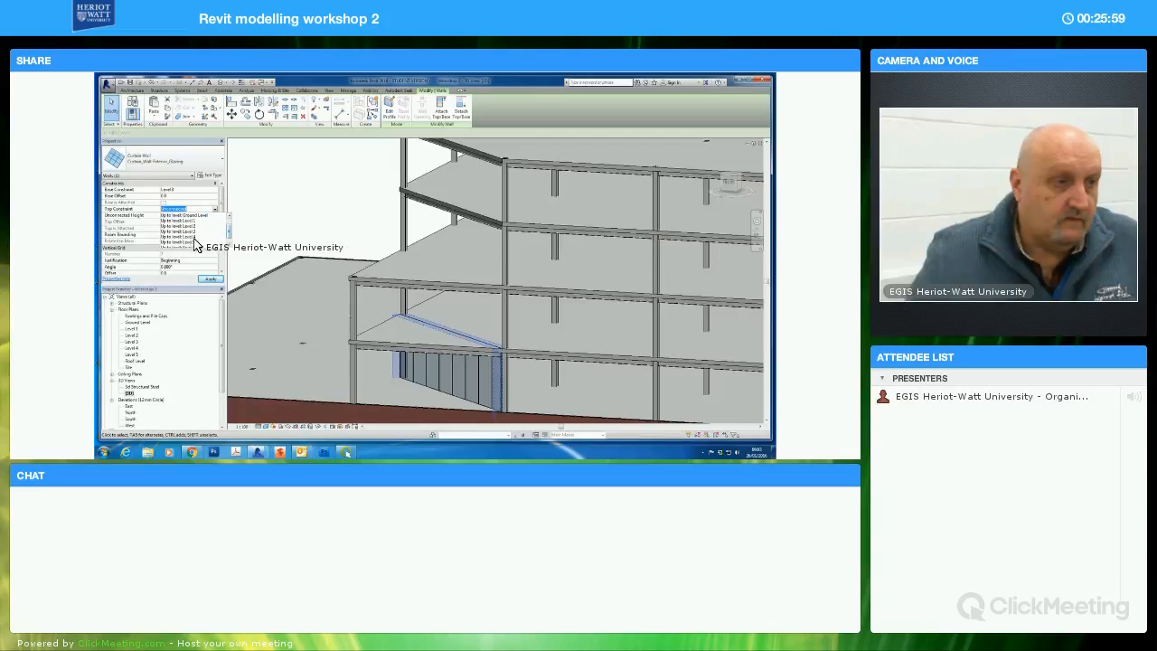
left_click(188, 243)
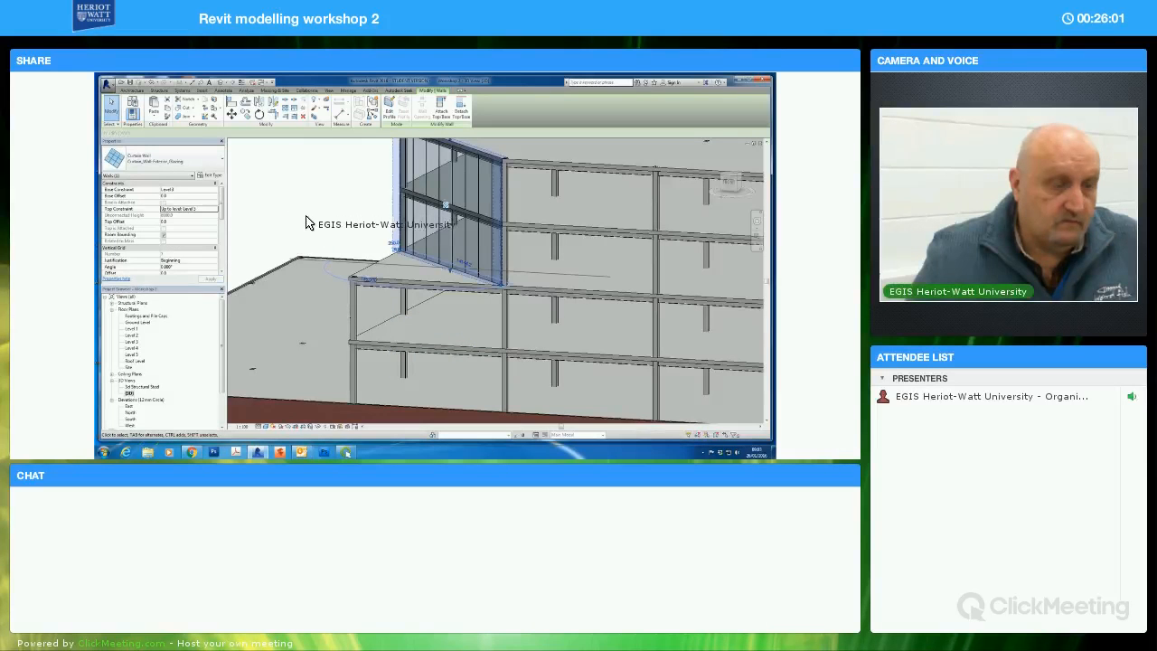
middle_click_drag(306, 226, 301, 252)
left_click(313, 218)
middle_click_drag(440, 278, 486, 307)
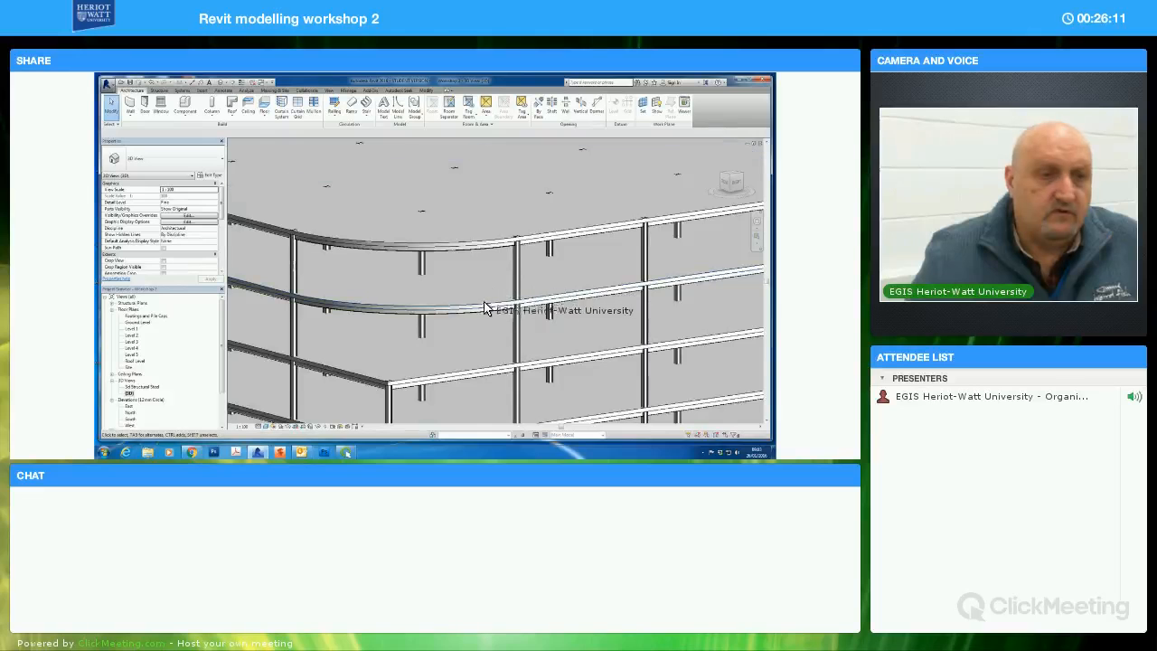
scroll(486, 316, "down", 5)
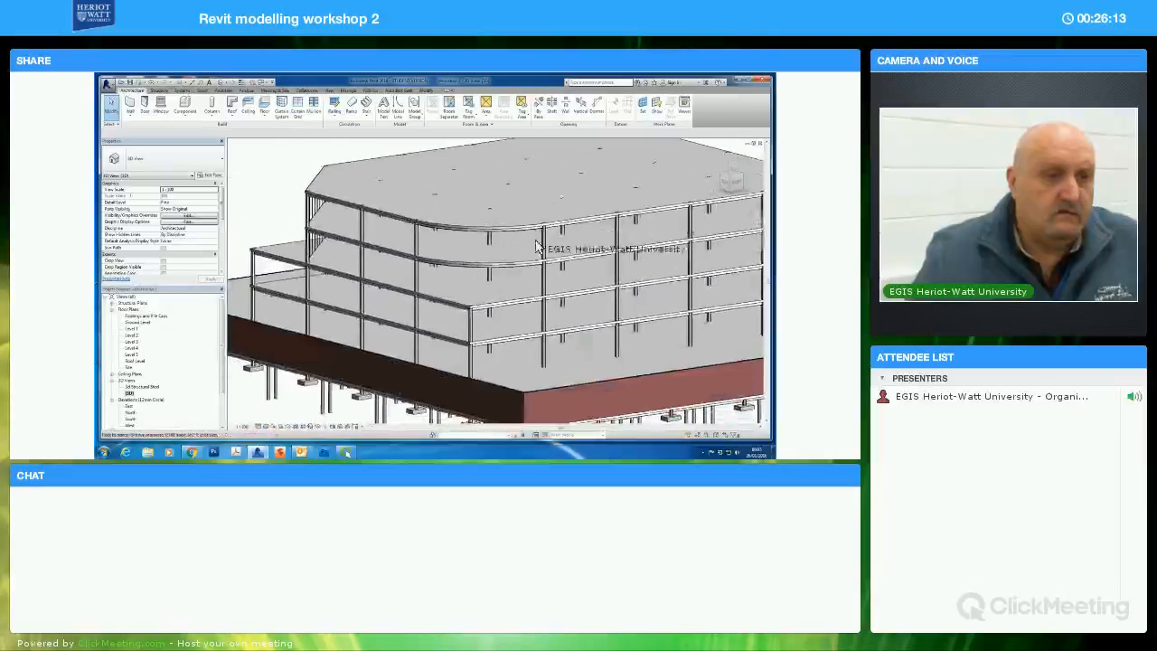
Place an Exterior Glazing curtain wall by picking the curved slab edge at the rounded corner of the upper floors
left_click(131, 106)
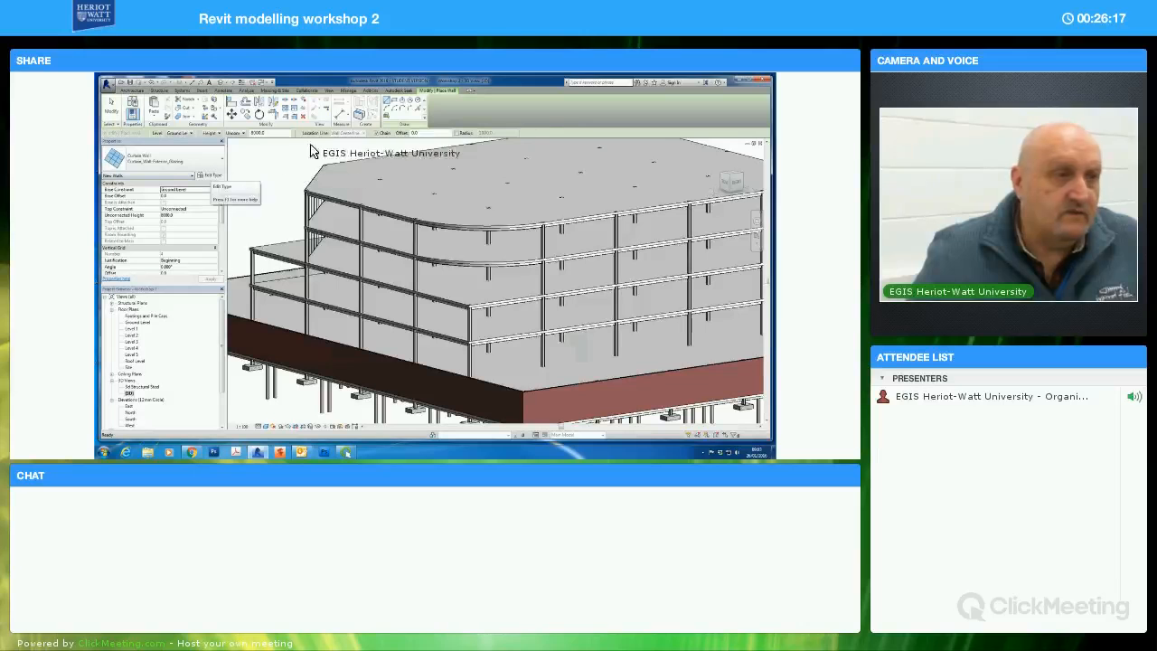
key("Escape")
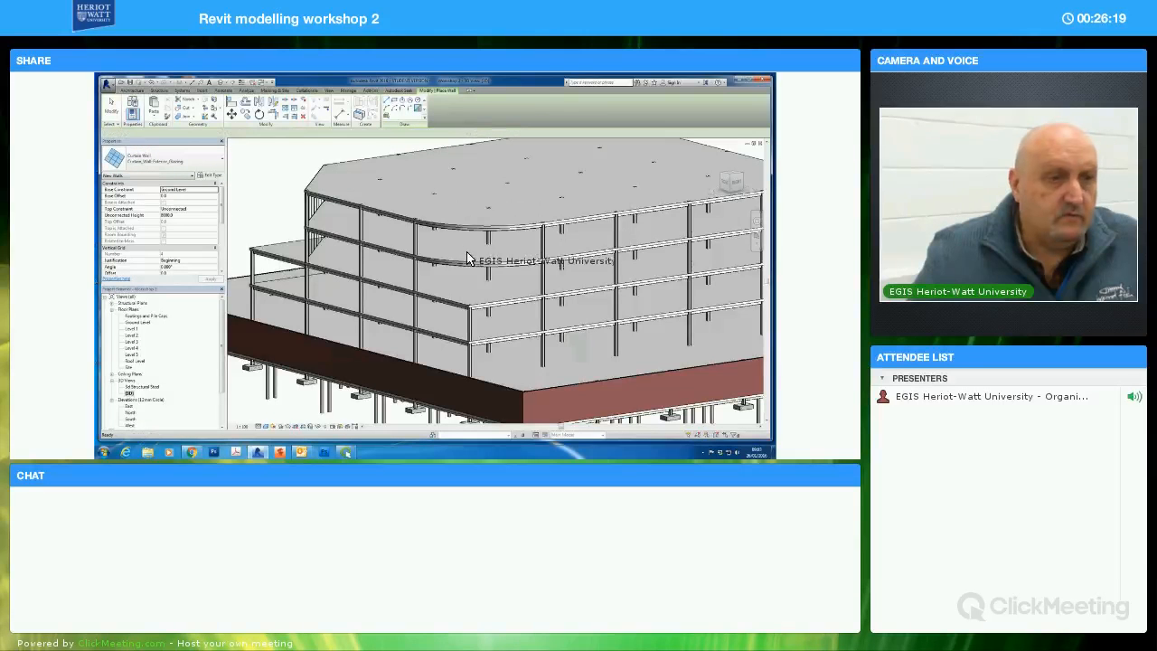
left_click(468, 268)
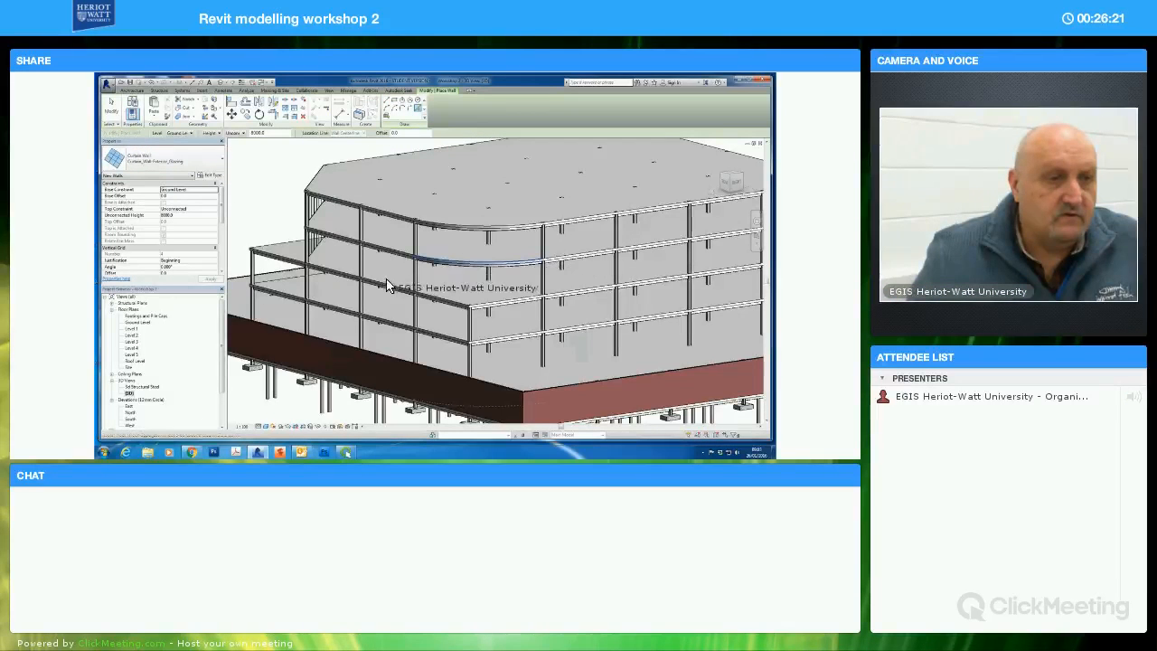
left_click(112, 107)
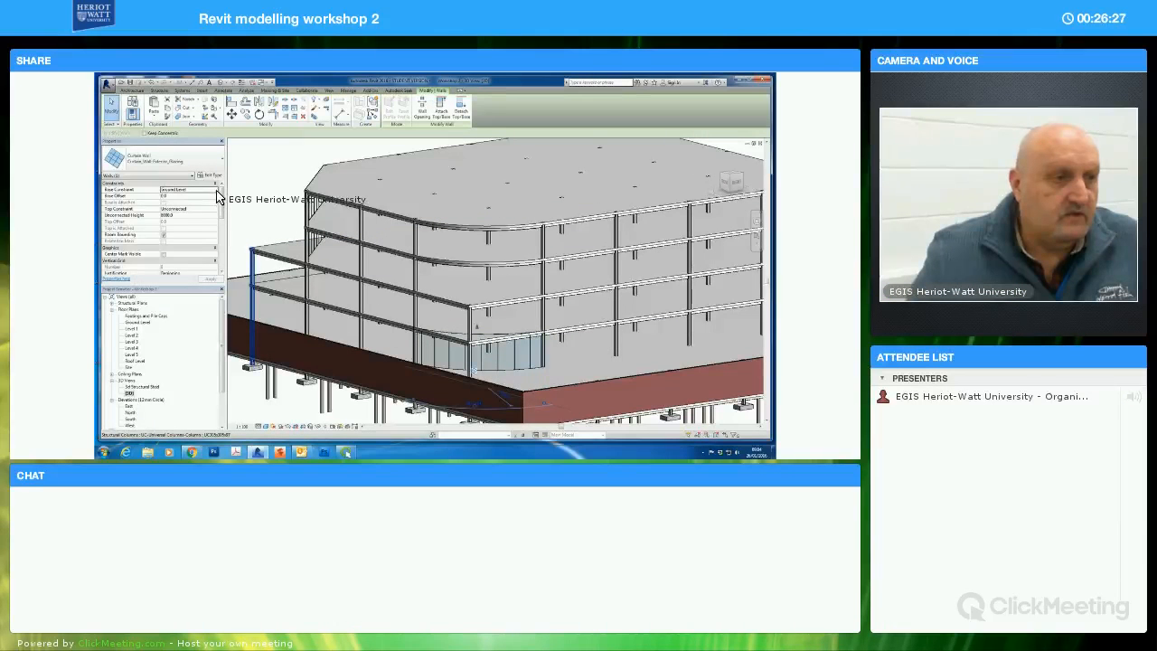
Set the curved curtain wall's base constraint to Level 3 and its top constraint to Up to level: Level 5
left_click(214, 190)
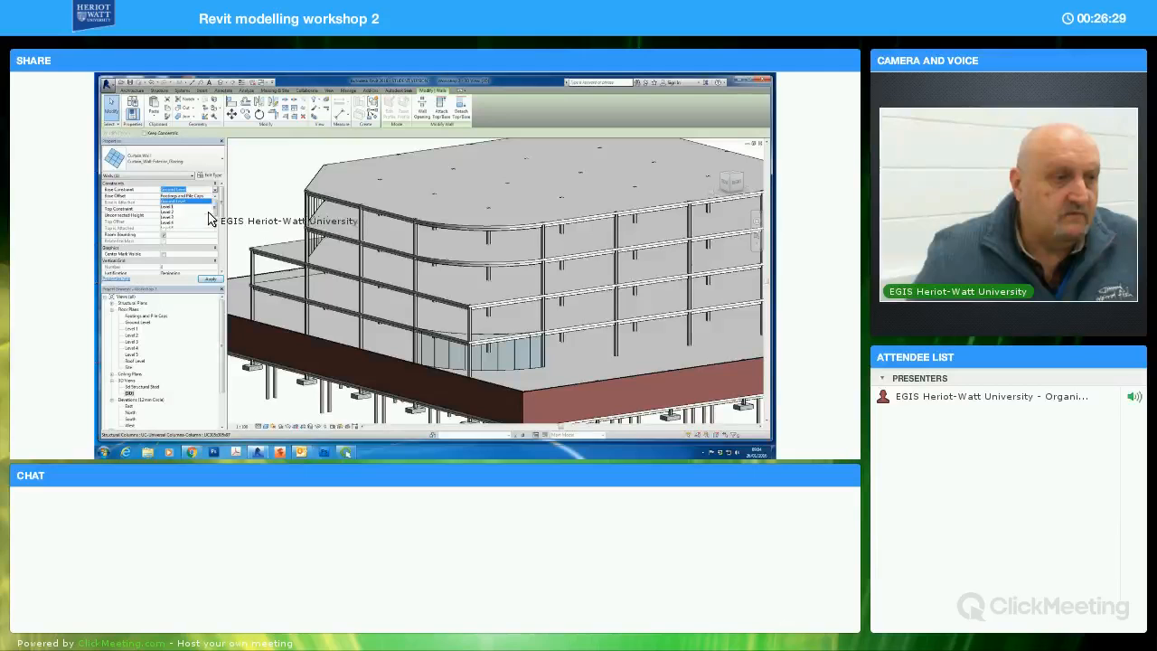
left_click(209, 217)
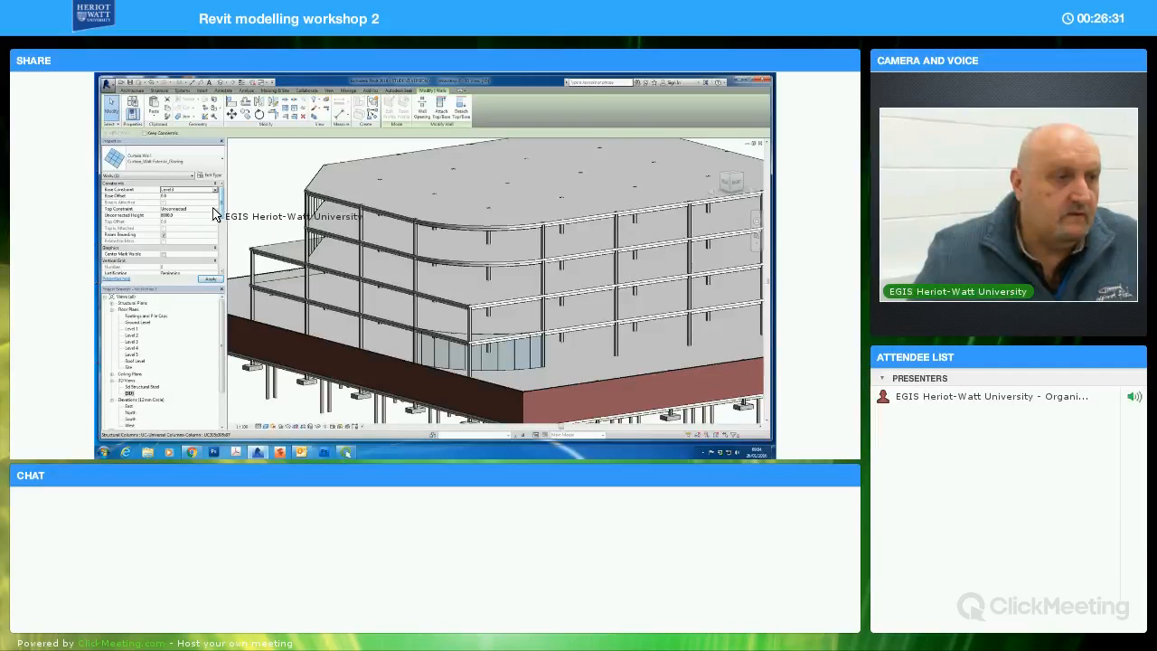
left_click(215, 208)
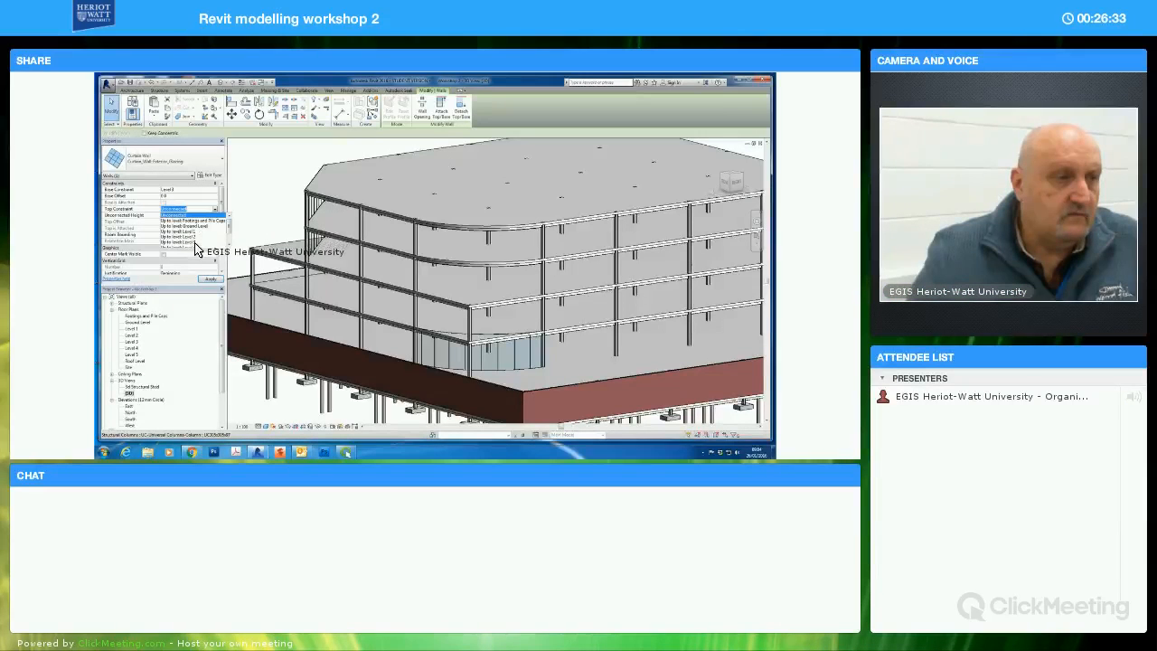
left_click(193, 243)
left_click(209, 281)
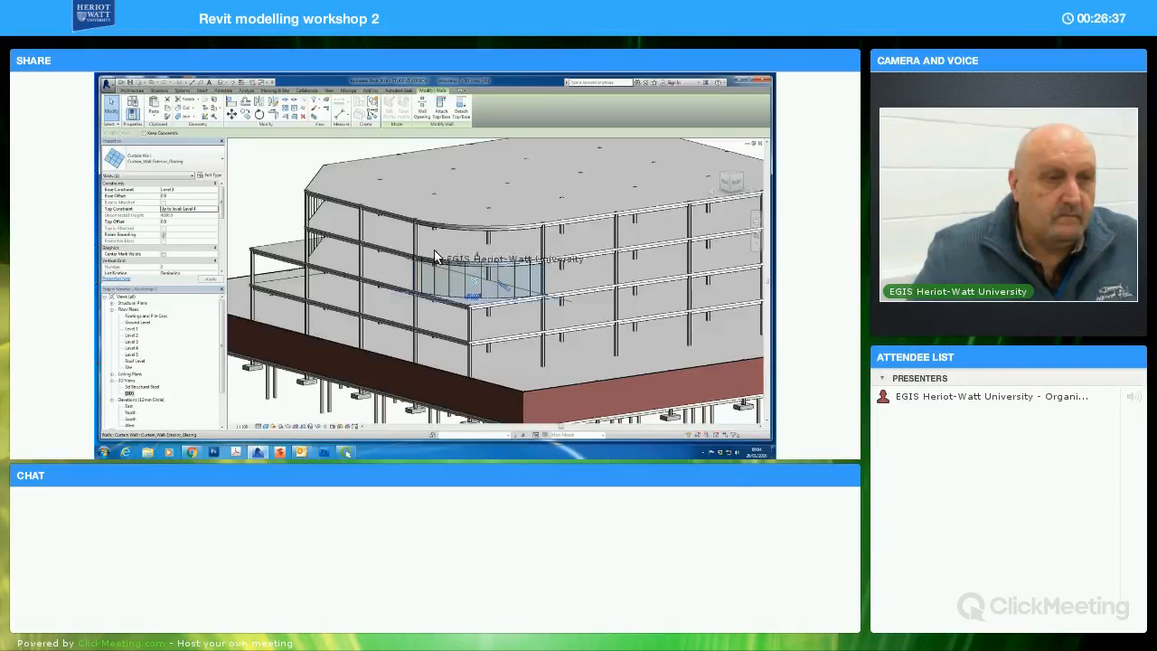
left_click(215, 209)
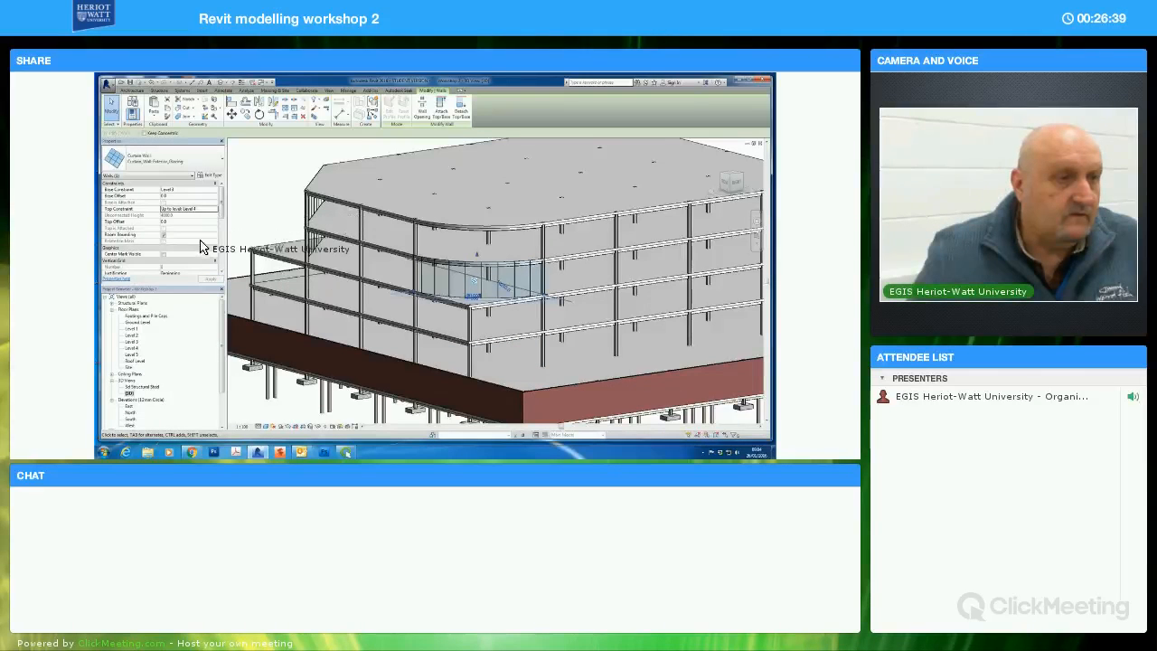
left_click(215, 245)
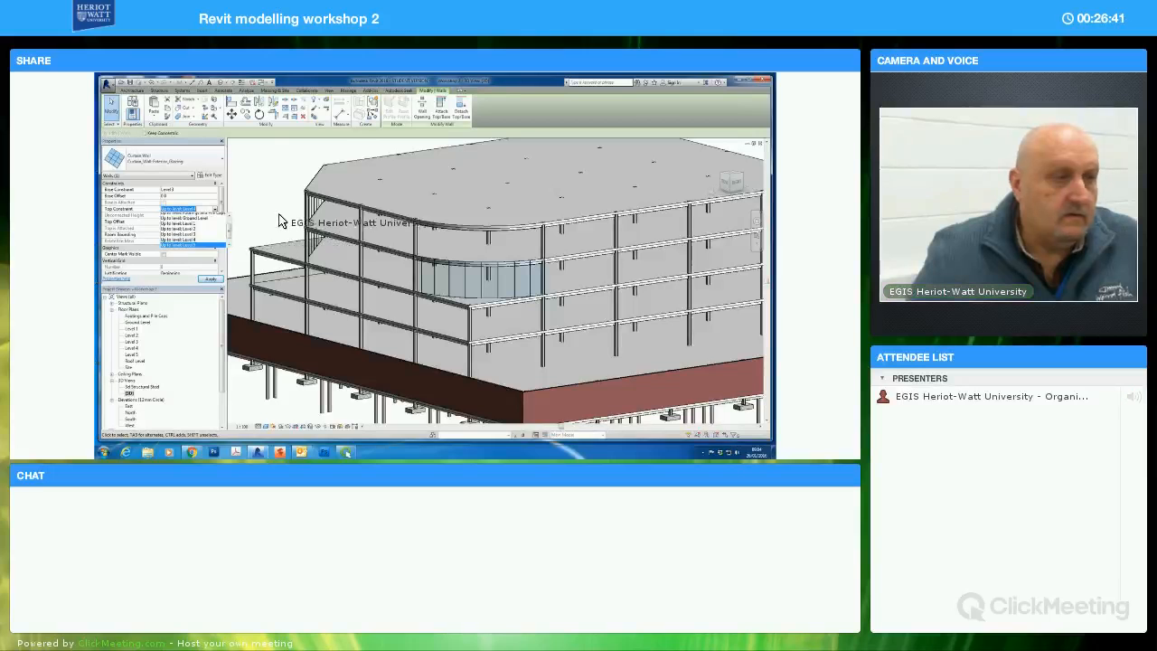
left_click(637, 274)
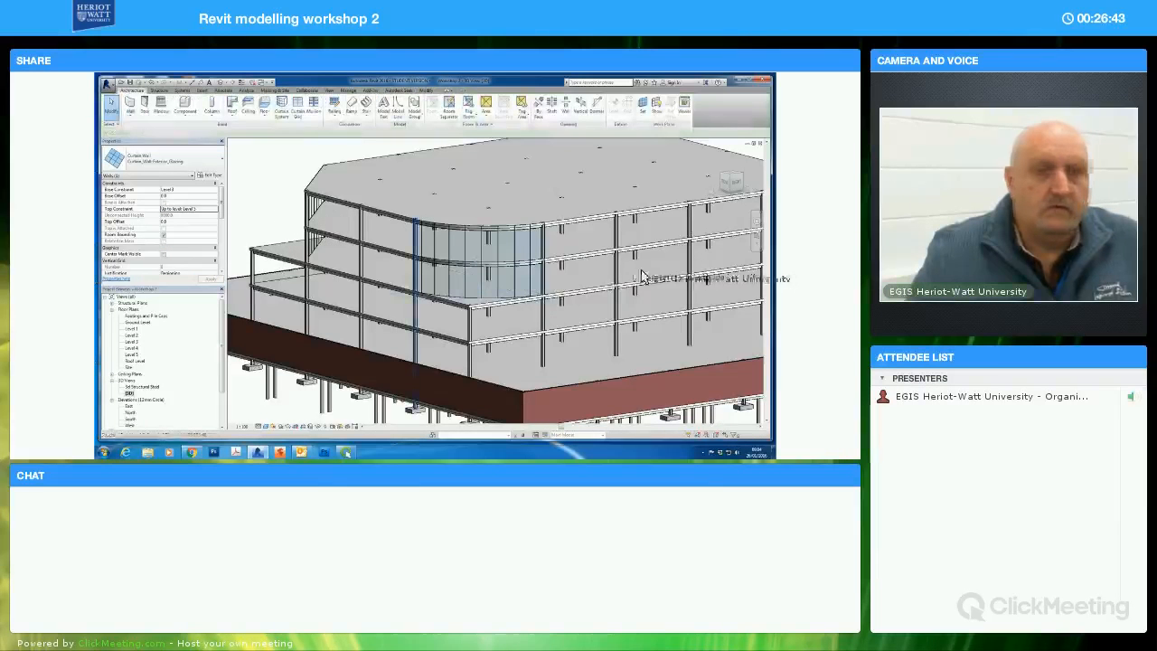
Open the Ground Level floor plan and start a wall using the Curtain_Wall-Storefront type
scroll(609, 276, "down", 2)
middle_click_drag(723, 229, 617, 226)
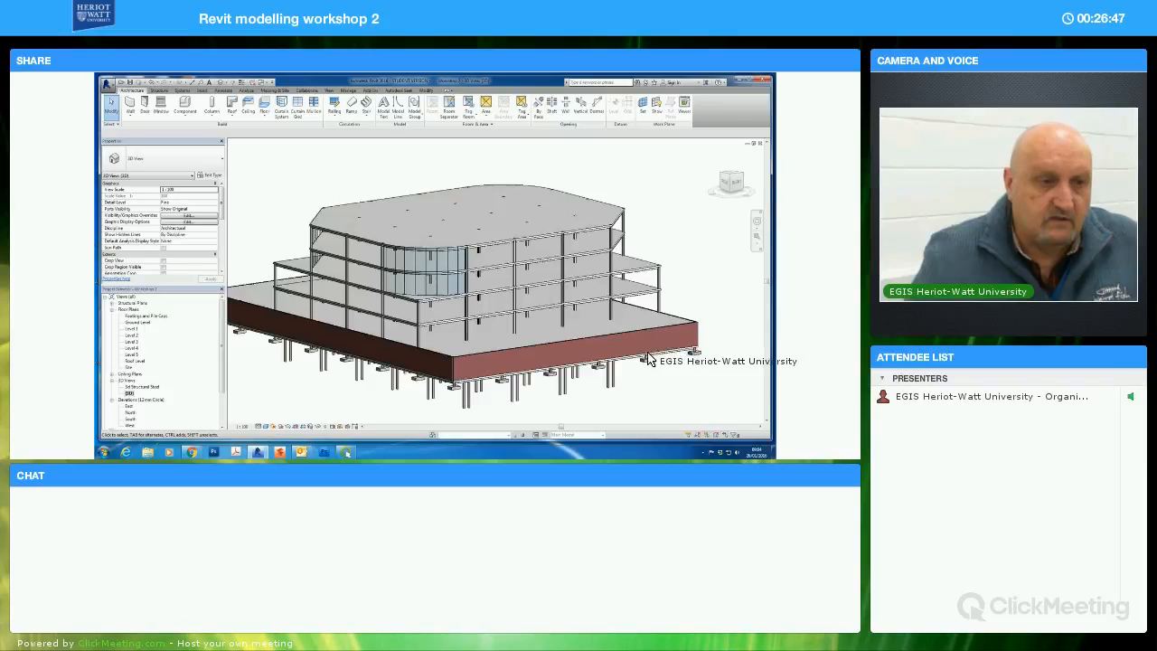
middle_click_drag(644, 361, 584, 298, "shift")
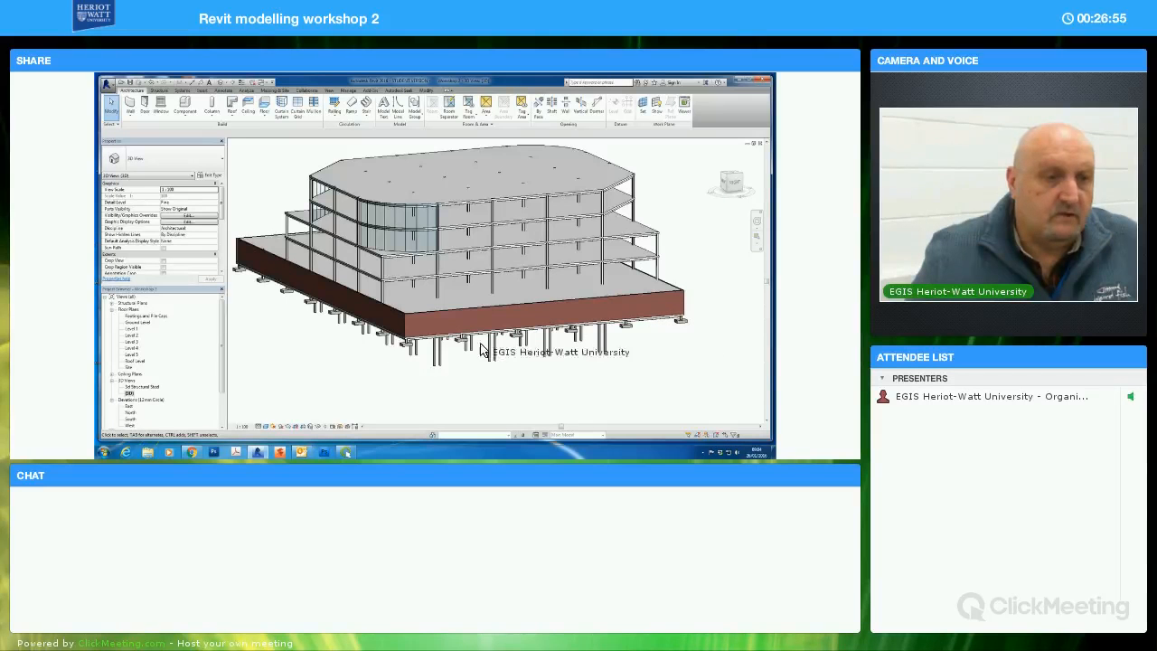
double_click(137, 322)
scroll(515, 355, "down", 5)
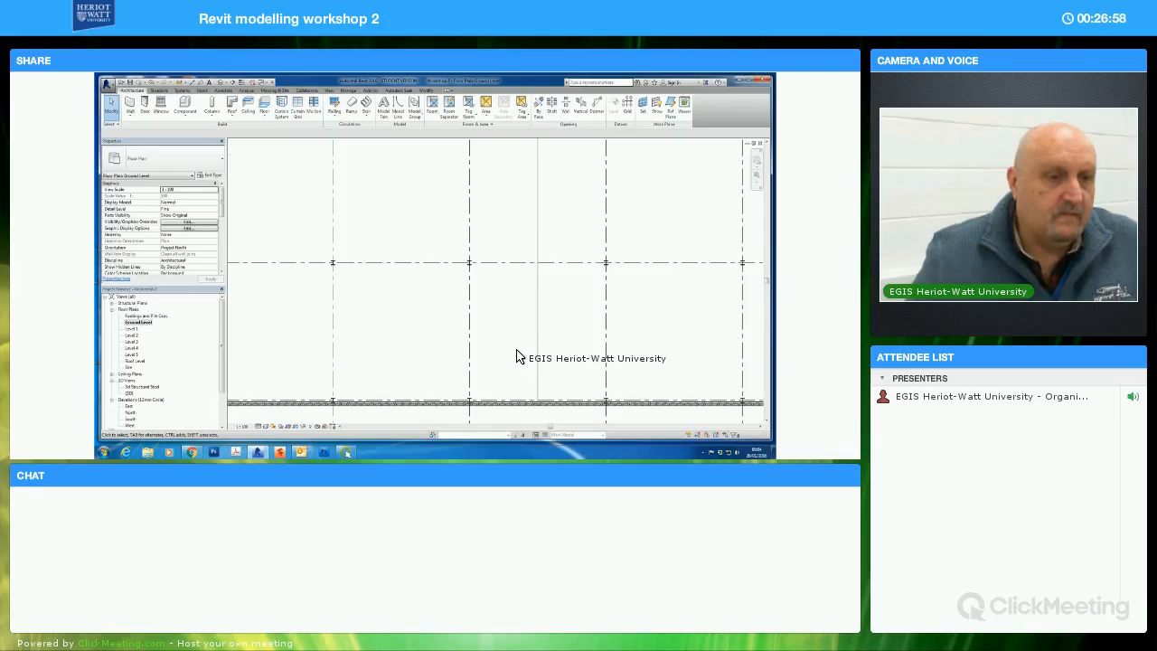
left_click(130, 105)
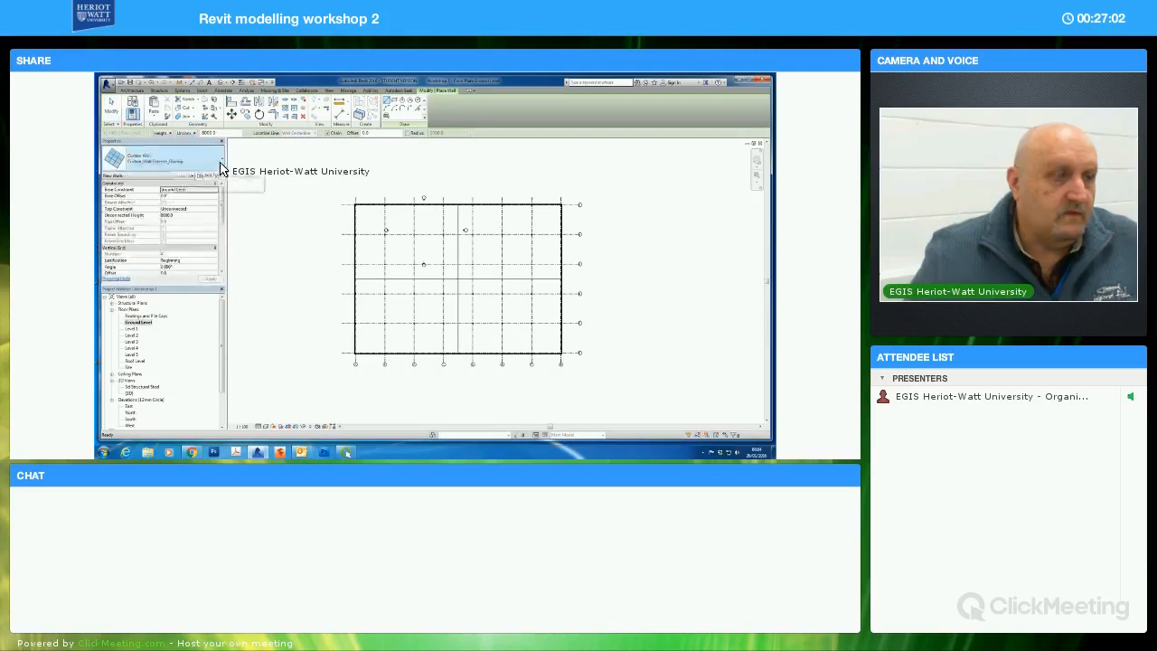
left_click(219, 163)
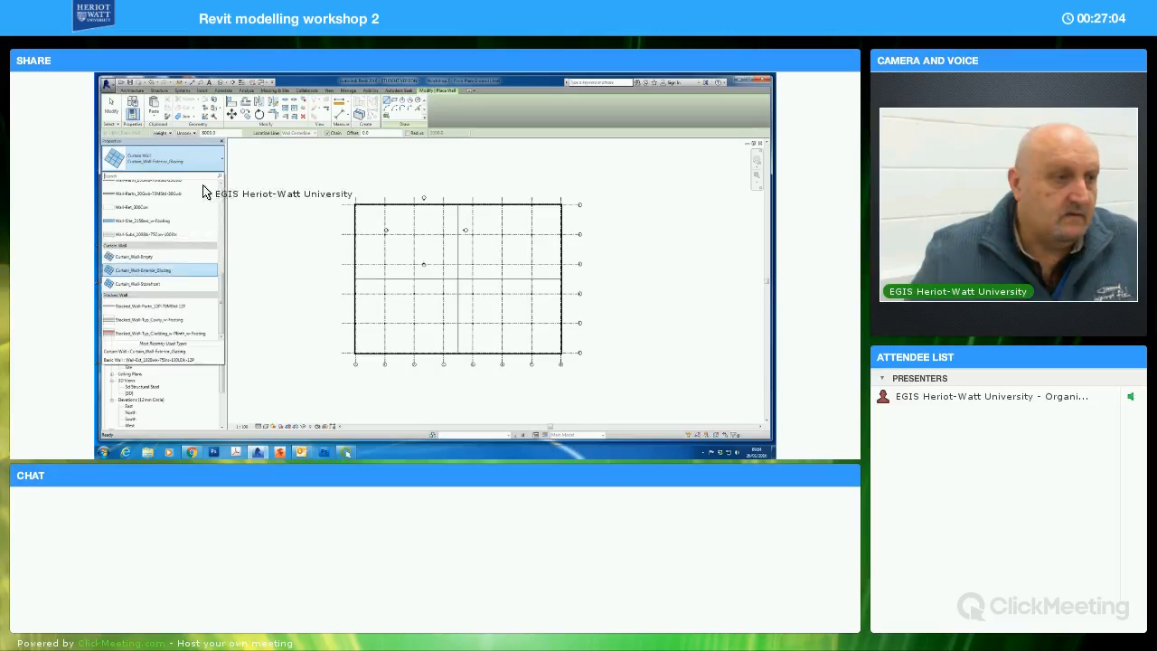
left_click(152, 289)
Draw a short storefront curtain wall segment along the east exterior brick wall, just below grid line A
scroll(583, 244, "up", 2)
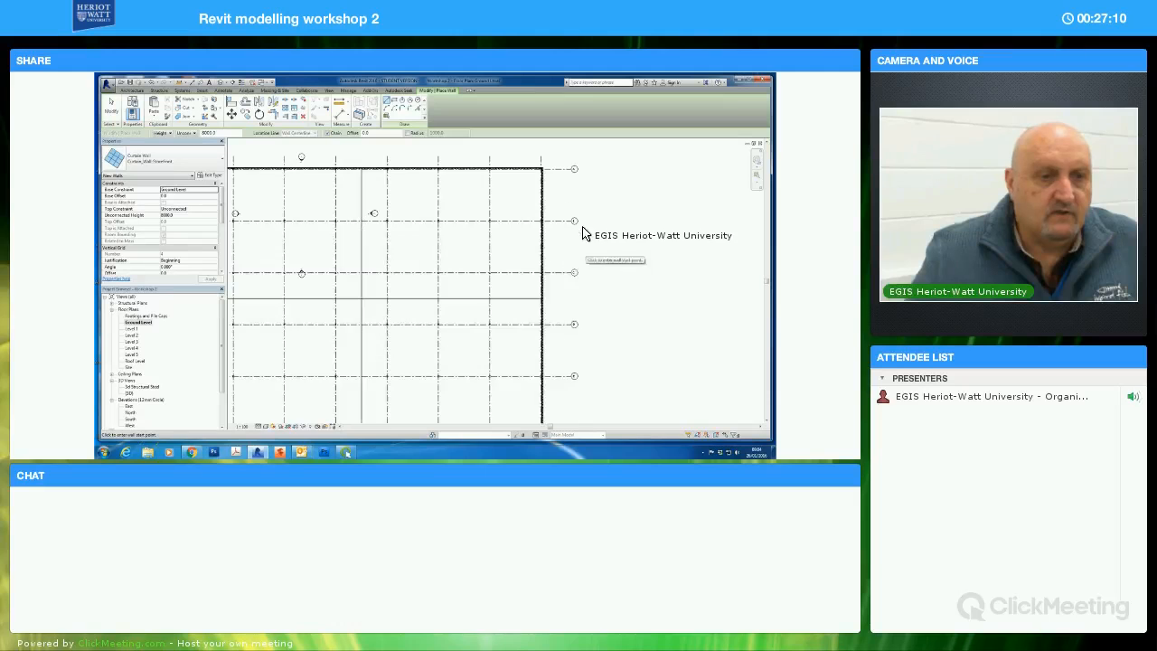
middle_click_drag(545, 200, 534, 233)
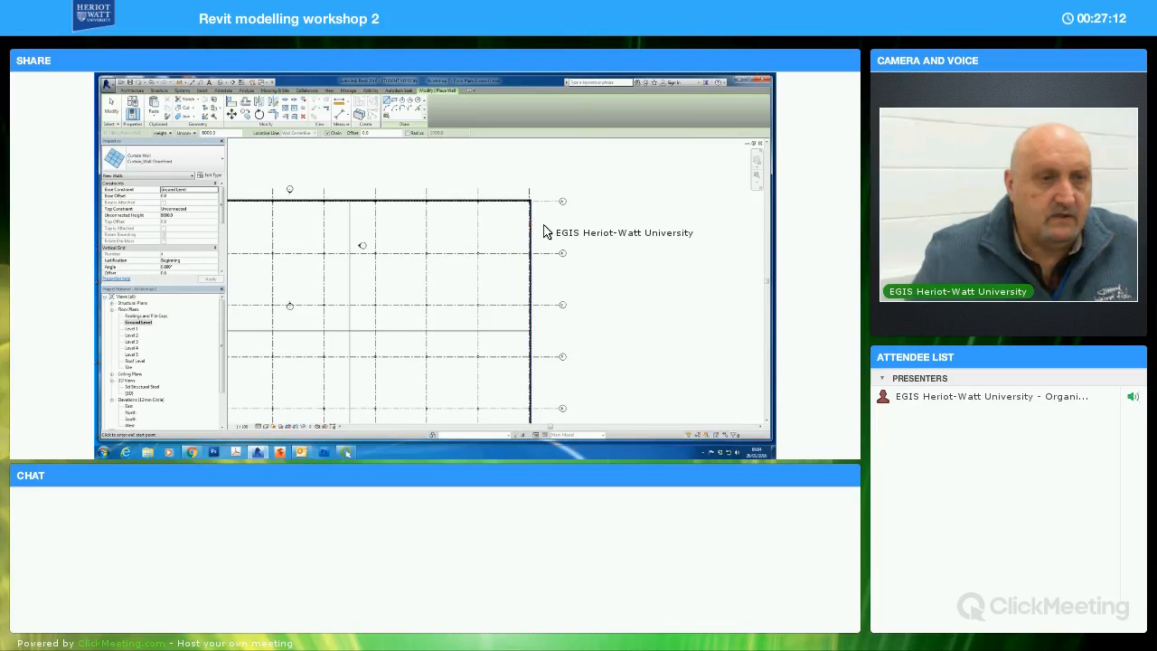
scroll(543, 232, "up", 2)
scroll(527, 189, "up", 1)
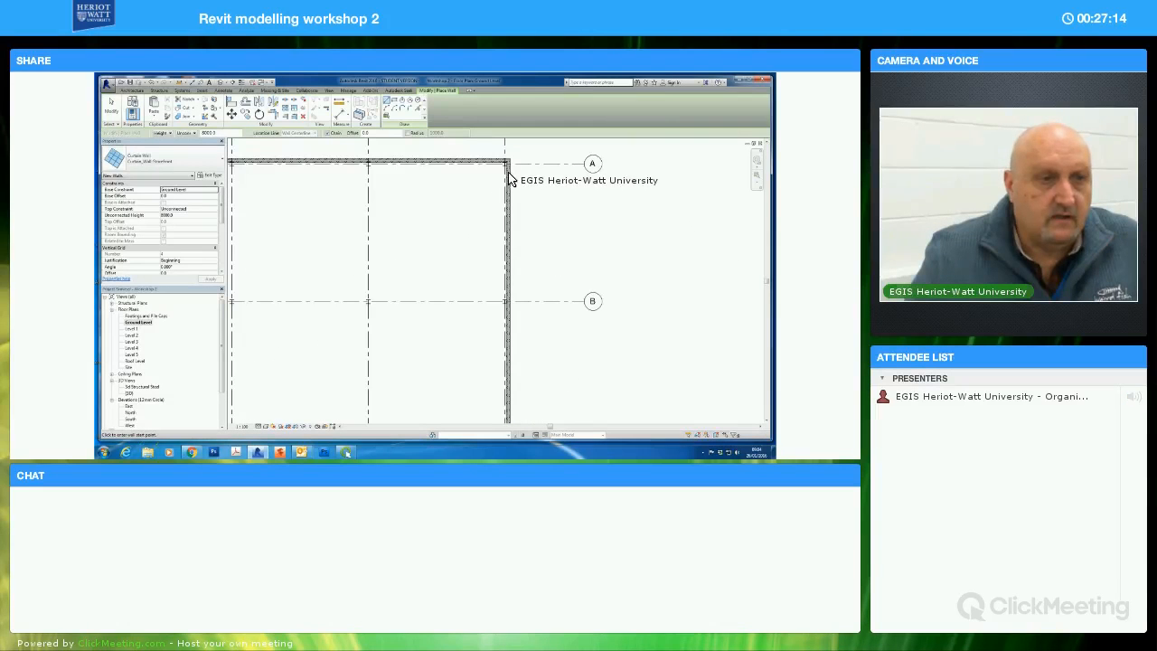
left_click(507, 194)
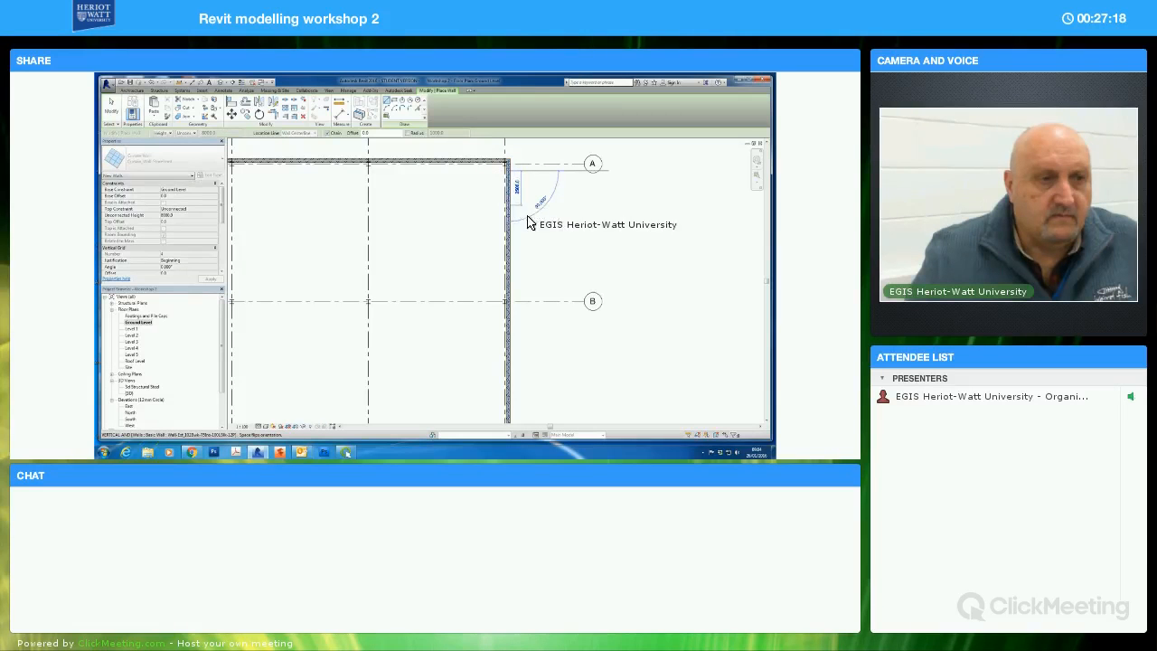
left_click(528, 220)
left_click_drag(663, 404, 613, 199)
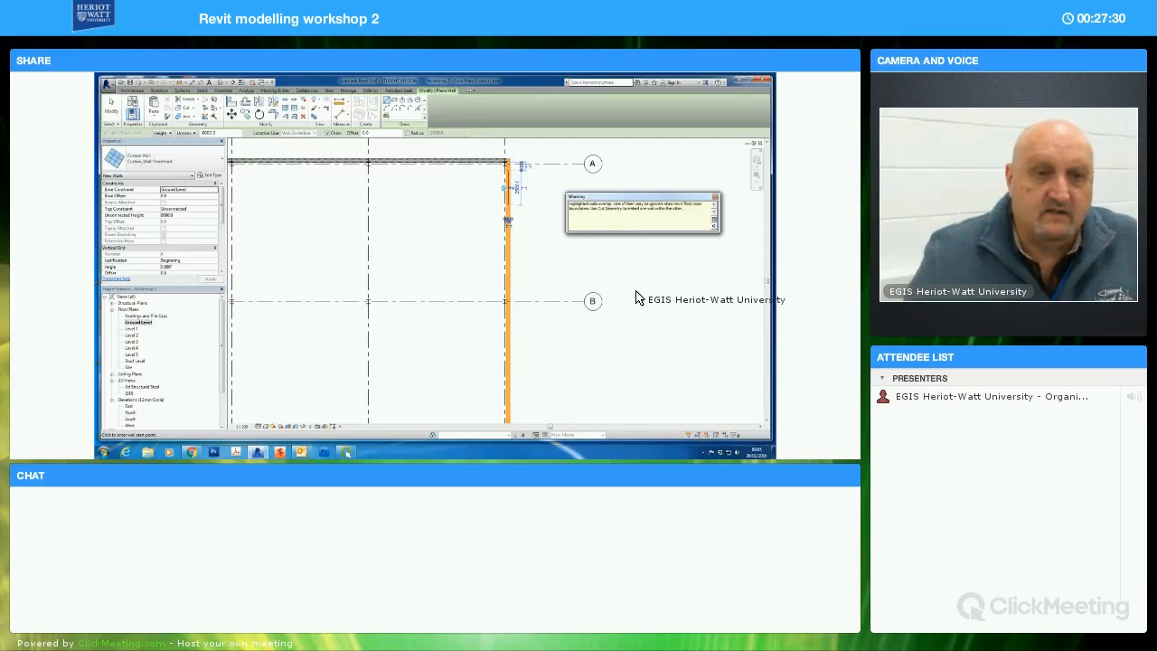
left_click(716, 200)
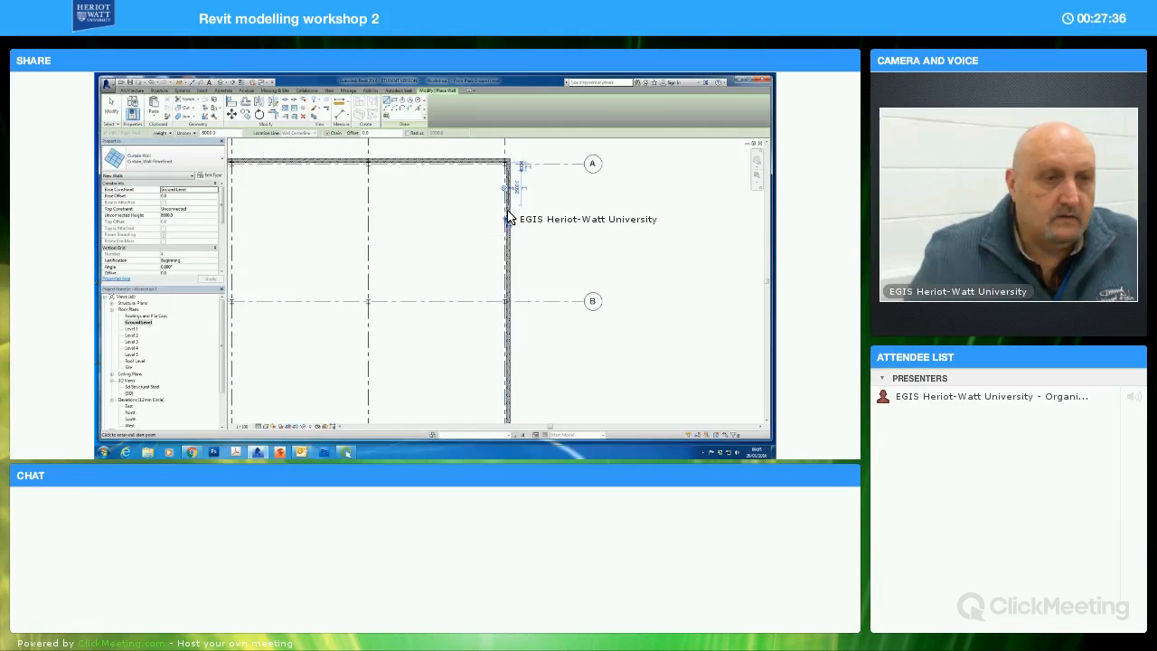
Draw two more storefront segments along the same brick wall, one ending just above grid line B and one starting just below it
left_click(506, 214)
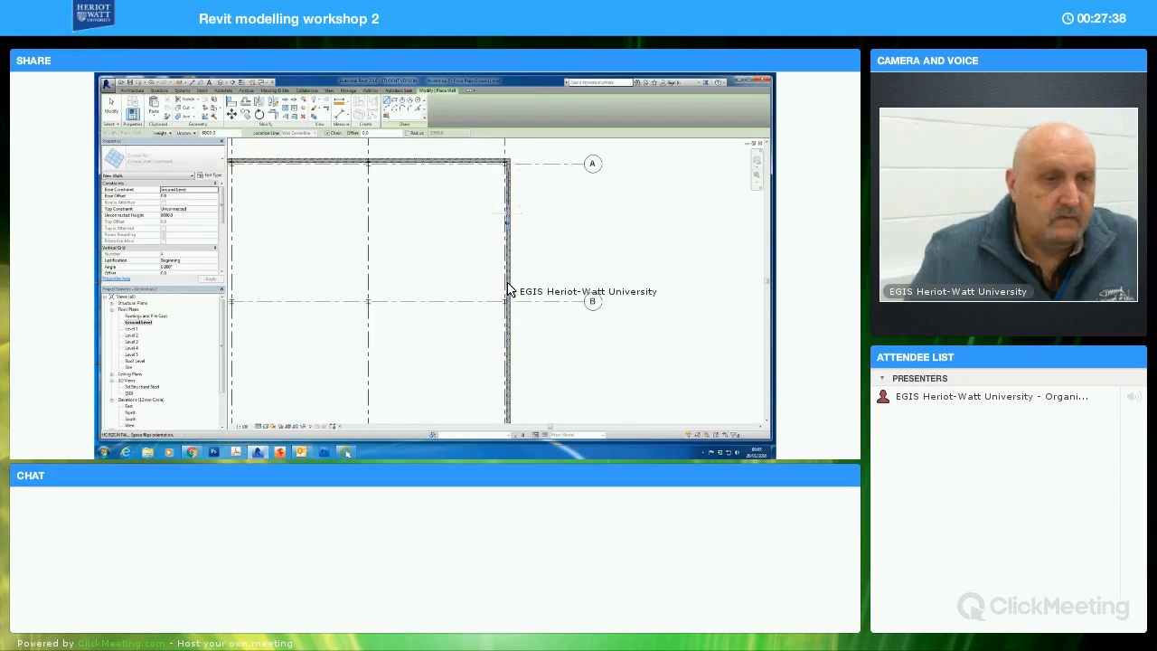
left_click(508, 301)
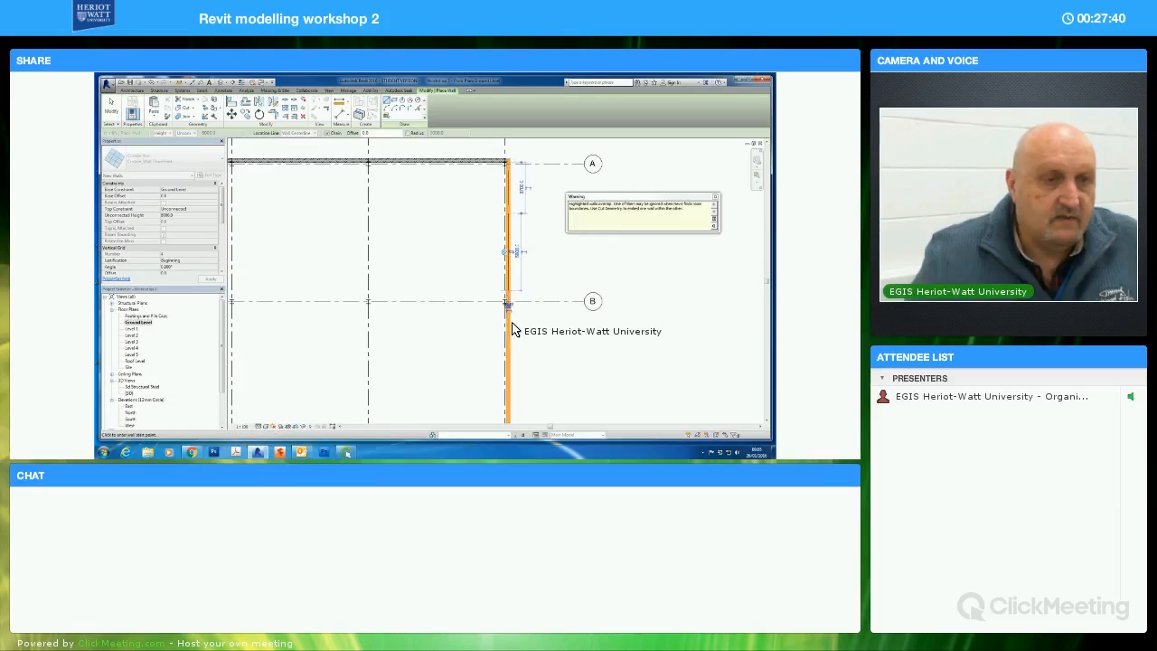
left_click(509, 323)
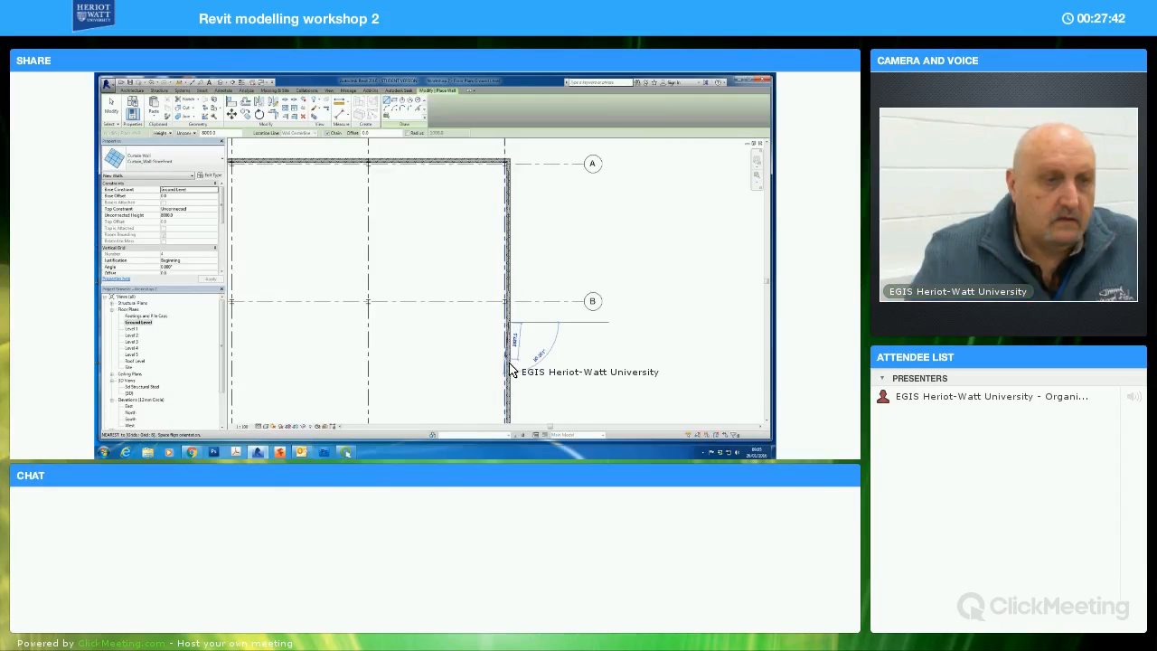
left_click(513, 366)
Draw a storefront segment across grid line C and a shorter one between grid lines C and D on the east wall
middle_click_drag(549, 360, 550, 267)
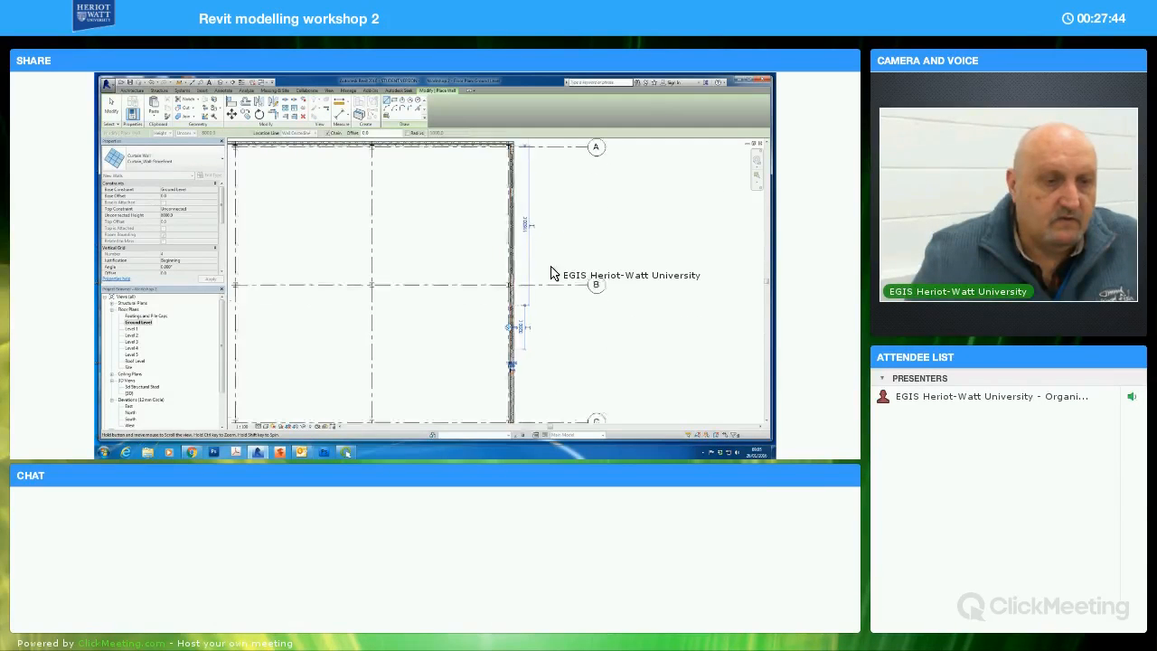
left_click(508, 282)
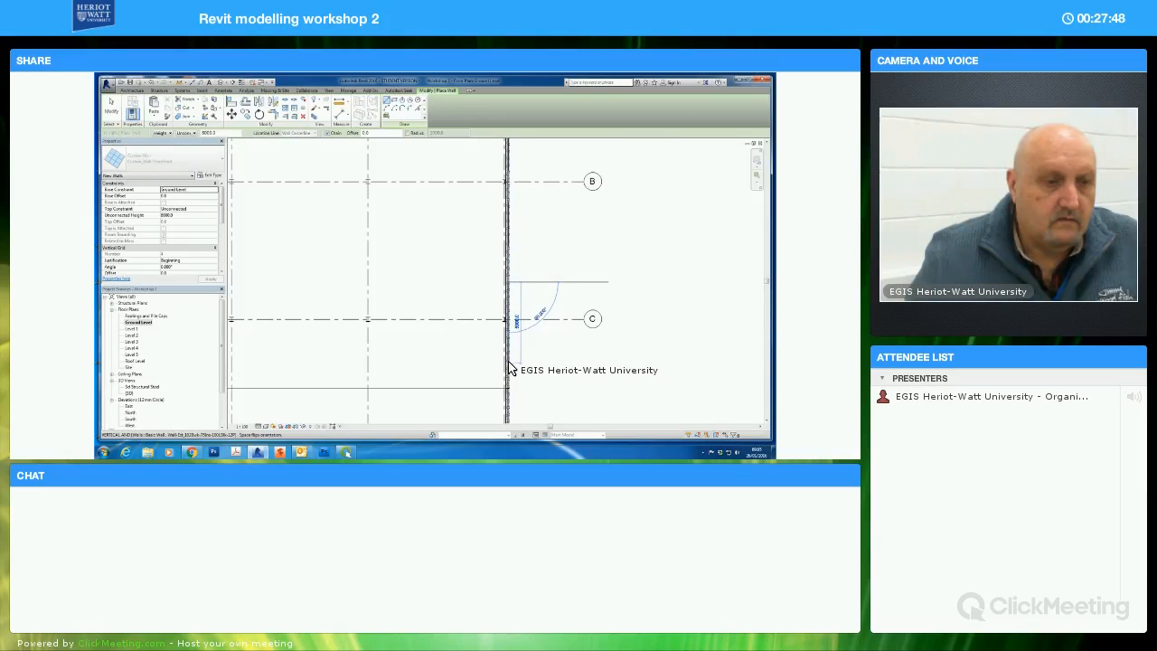
left_click(510, 372)
middle_click_drag(550, 356, 517, 276)
left_click(507, 294)
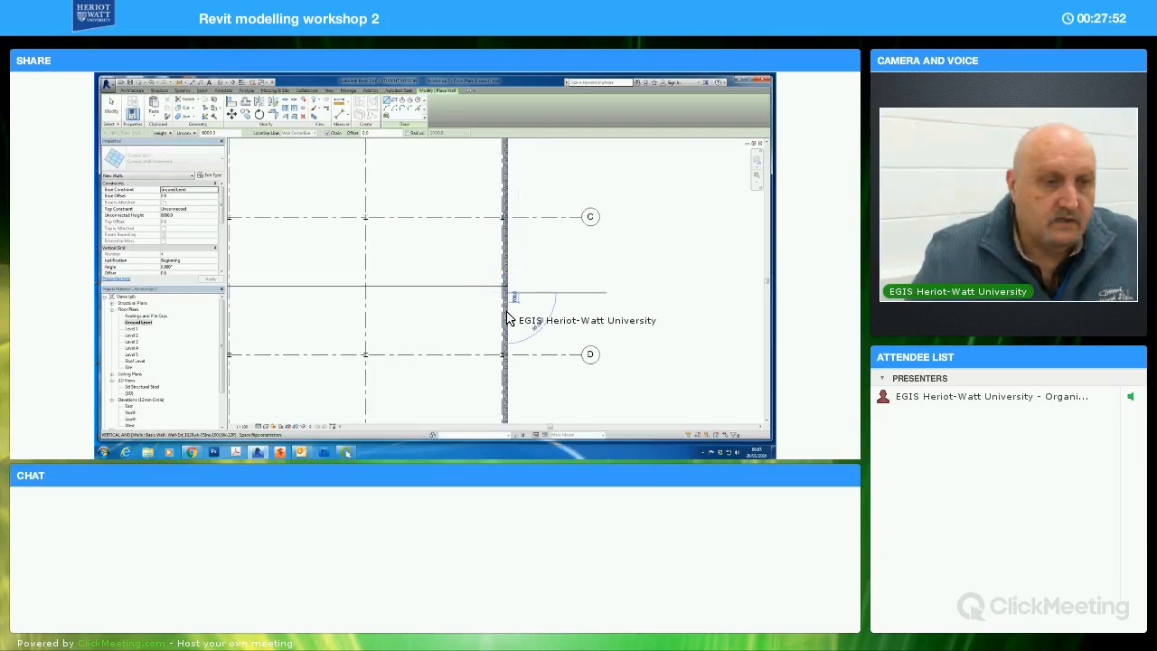
left_click(507, 328)
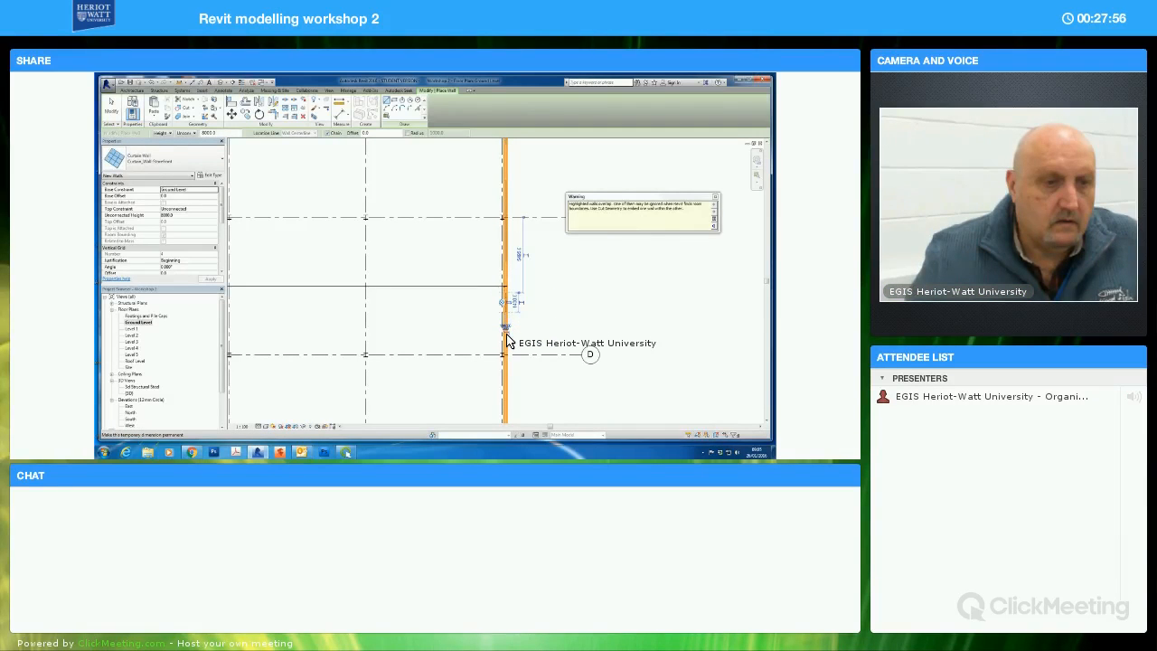
Add short storefront segments to the east wall just above and just below grid line D
scroll(515, 307, "up", 5)
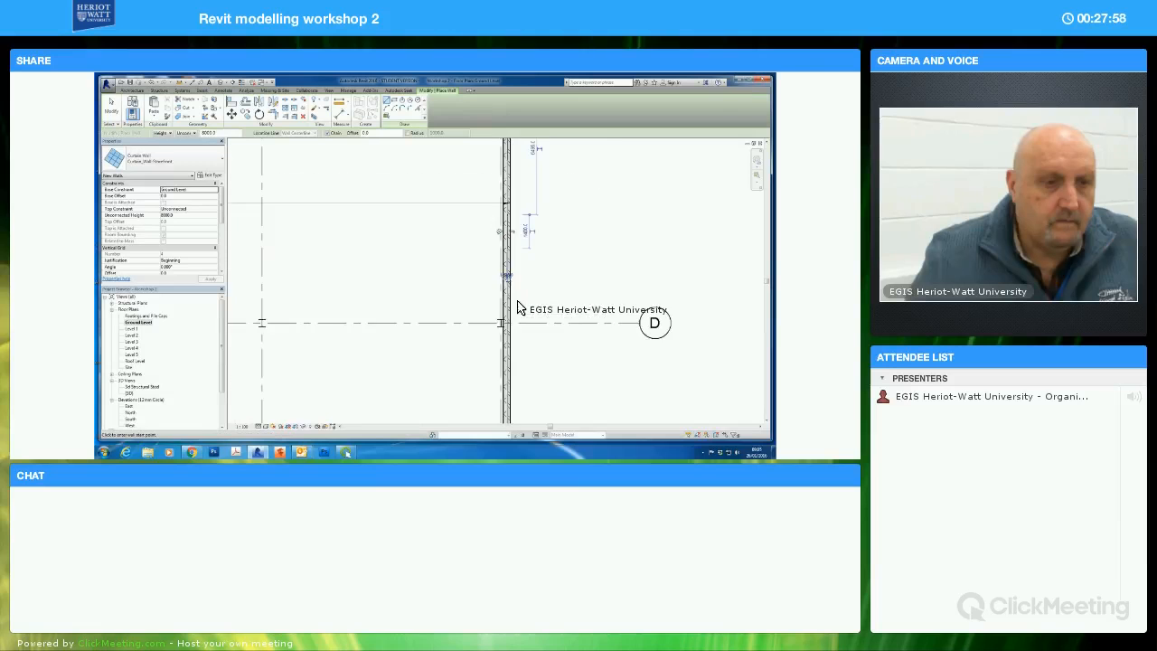
left_click(499, 284)
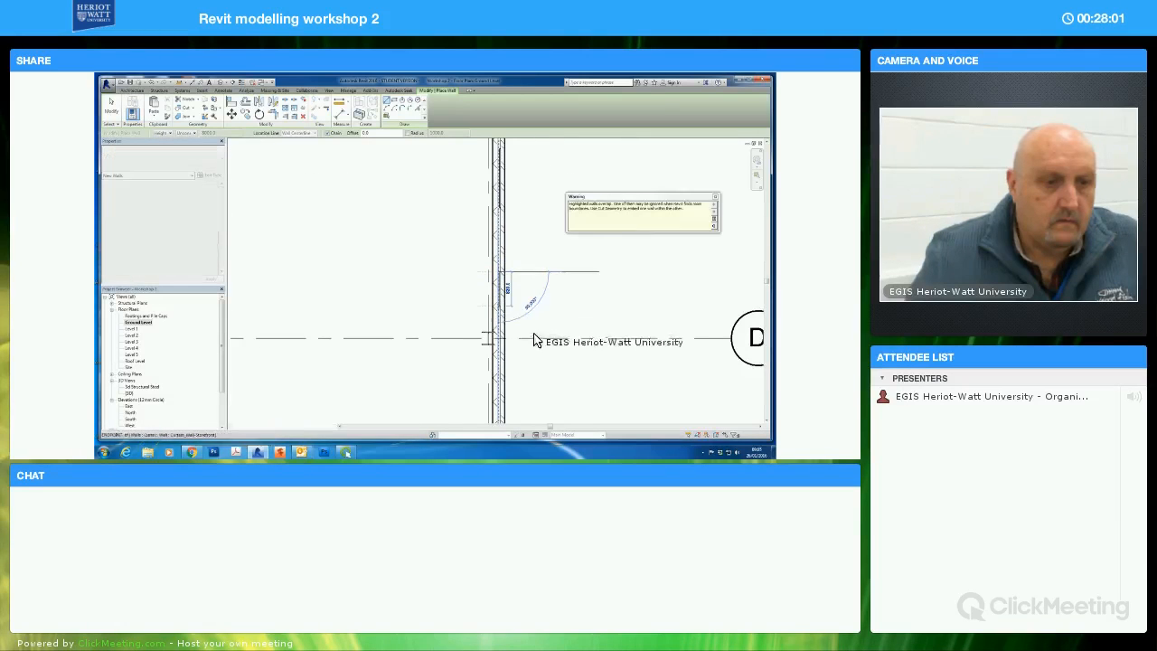
middle_click_drag(543, 305, 514, 258)
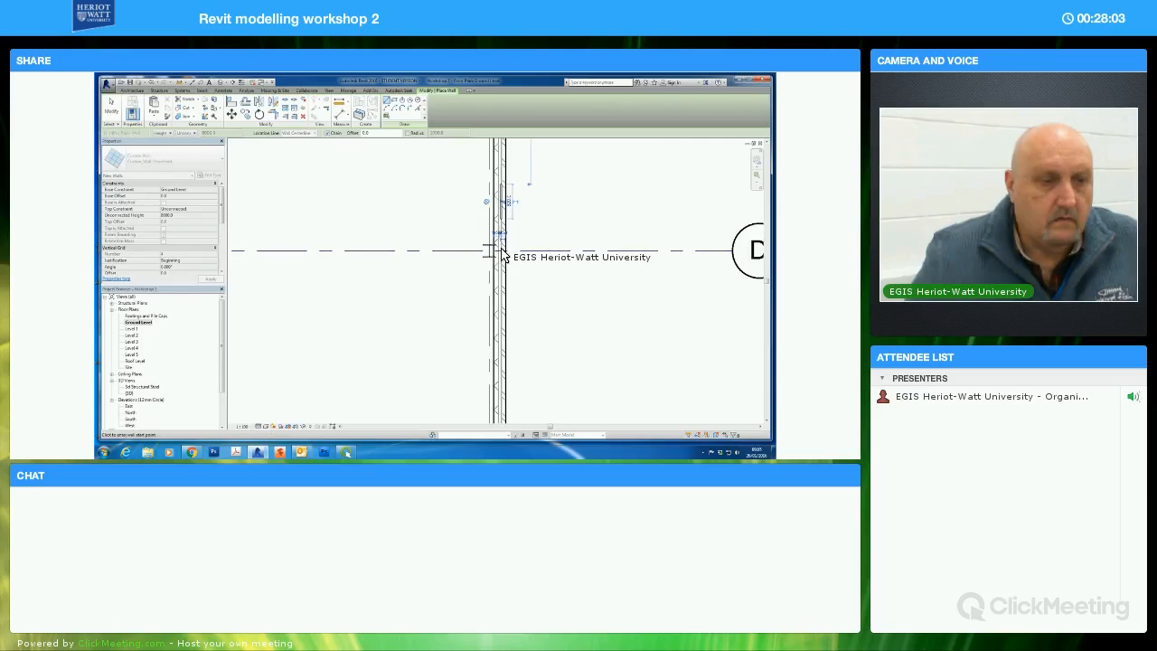
left_click(504, 375)
middle_click_drag(543, 344, 513, 191)
key("Escape")
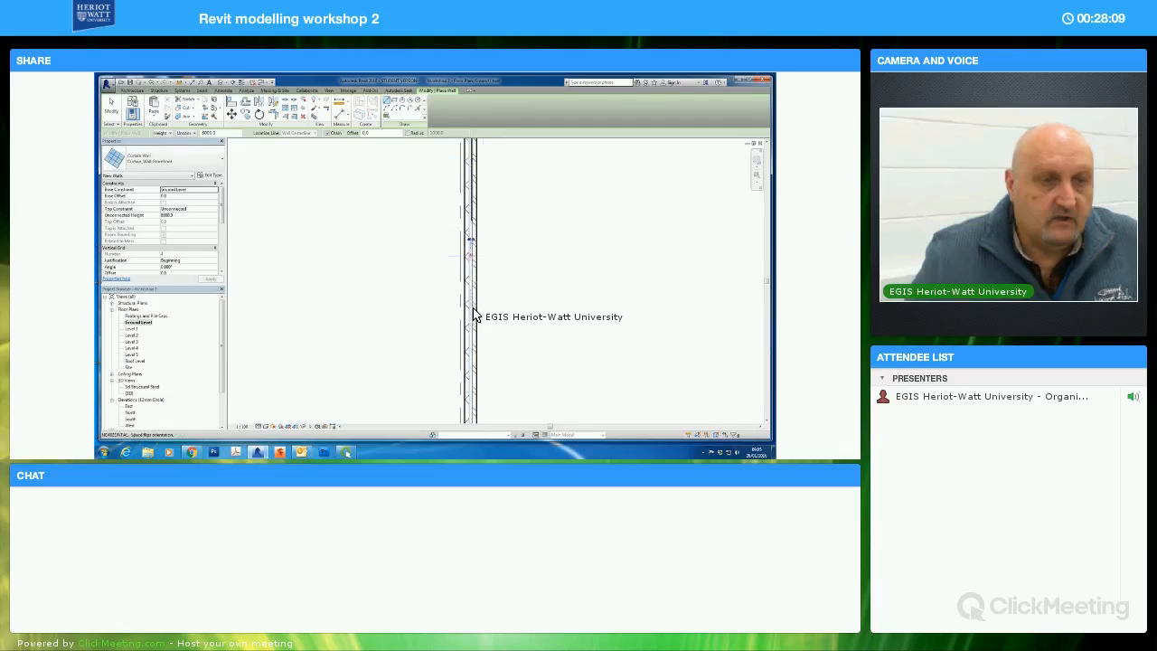
Finish the storefront segment between grid lines D and E on the east brick wall and draw another one crossing grid line E
left_click(483, 324)
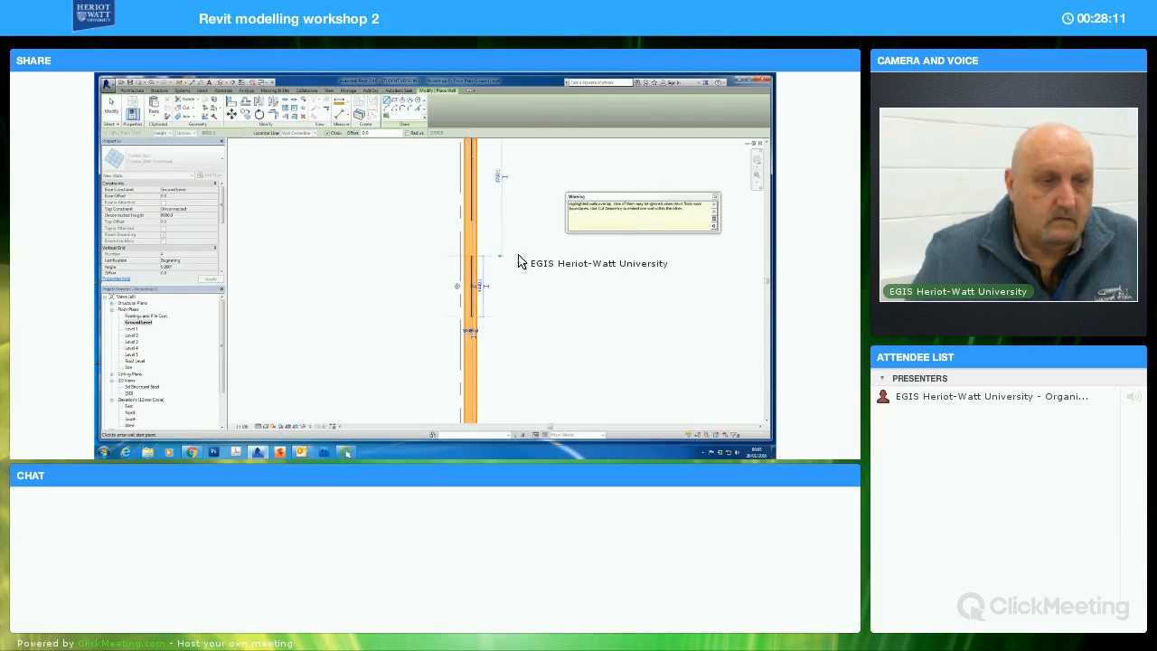
middle_click_drag(521, 348, 493, 249)
left_click(463, 237)
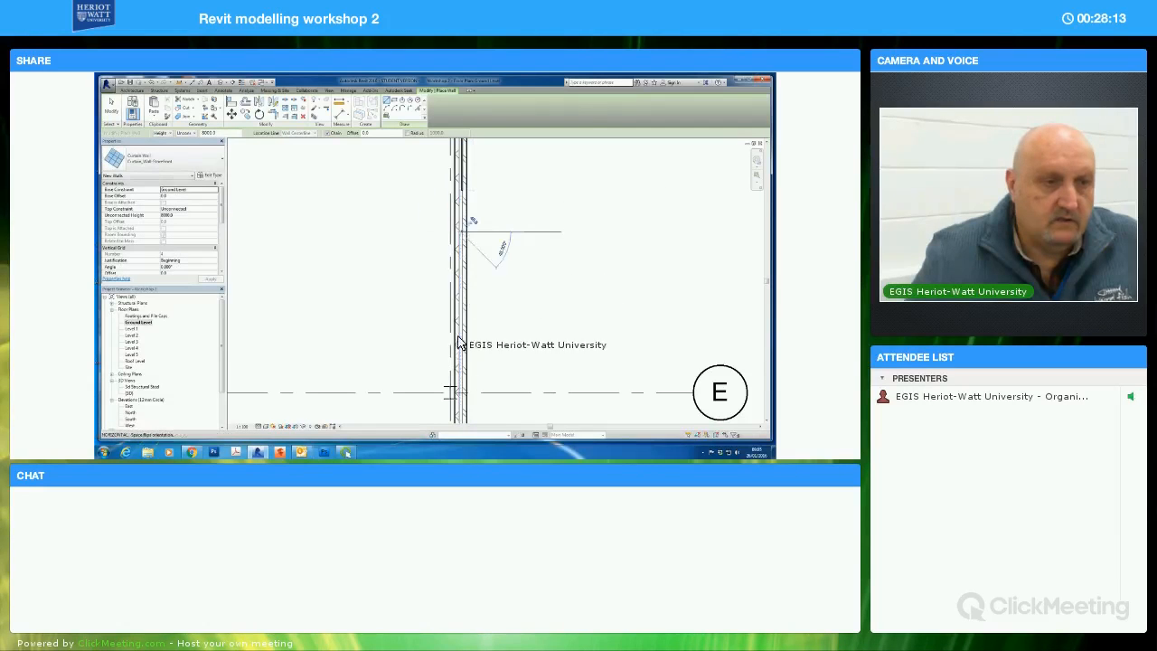
middle_click_drag(498, 368, 497, 265)
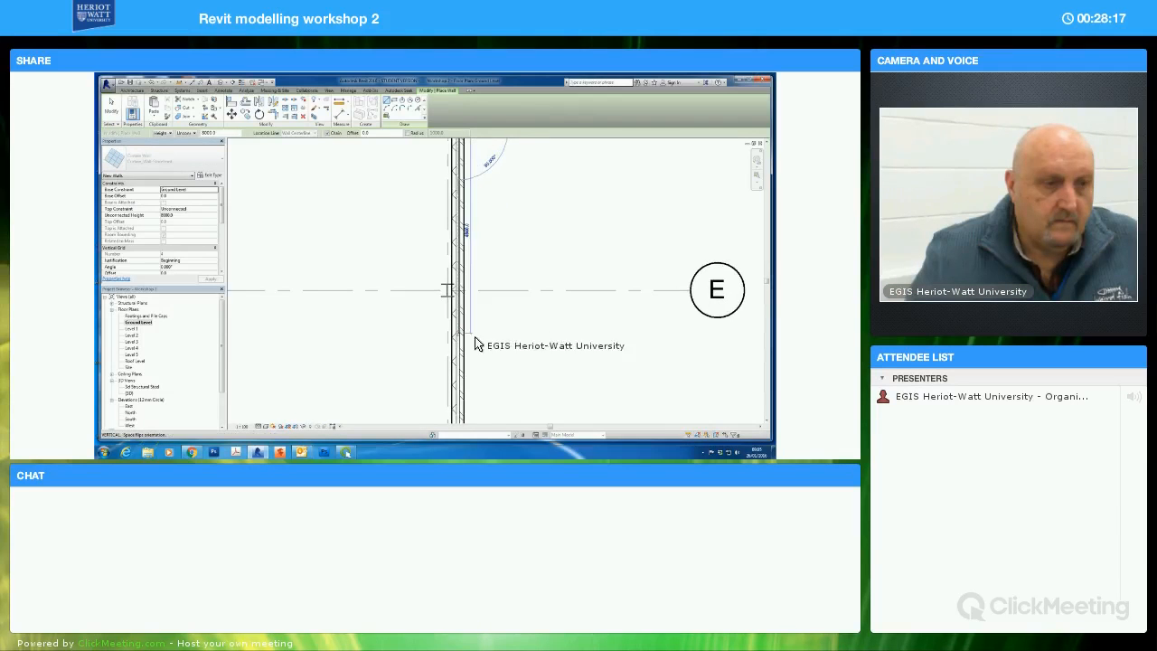
left_click(477, 341)
Draw two more storefront segments along the east wall between grid lines E and F, ending the last one just above grid line F
scroll(525, 356, "down", 1)
middle_click_drag(523, 310, 518, 263)
middle_click_drag(507, 308, 511, 278)
key("Escape")
left_click(465, 262)
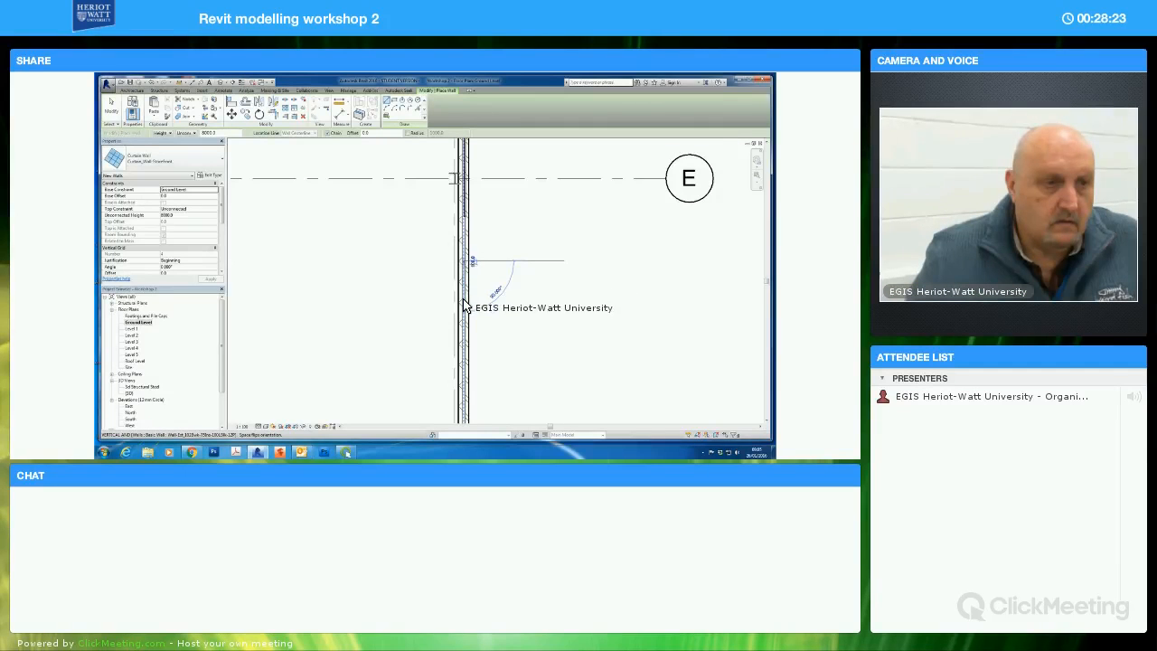
middle_click_drag(530, 294, 524, 206)
left_click(472, 244)
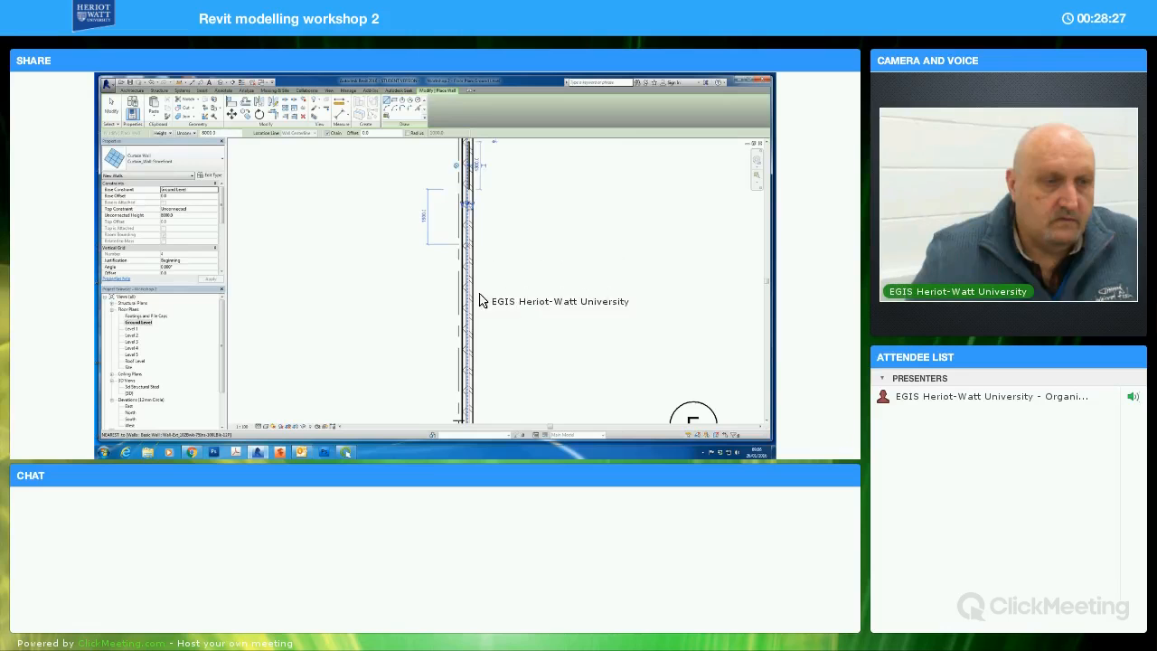
middle_click_drag(482, 367, 491, 259)
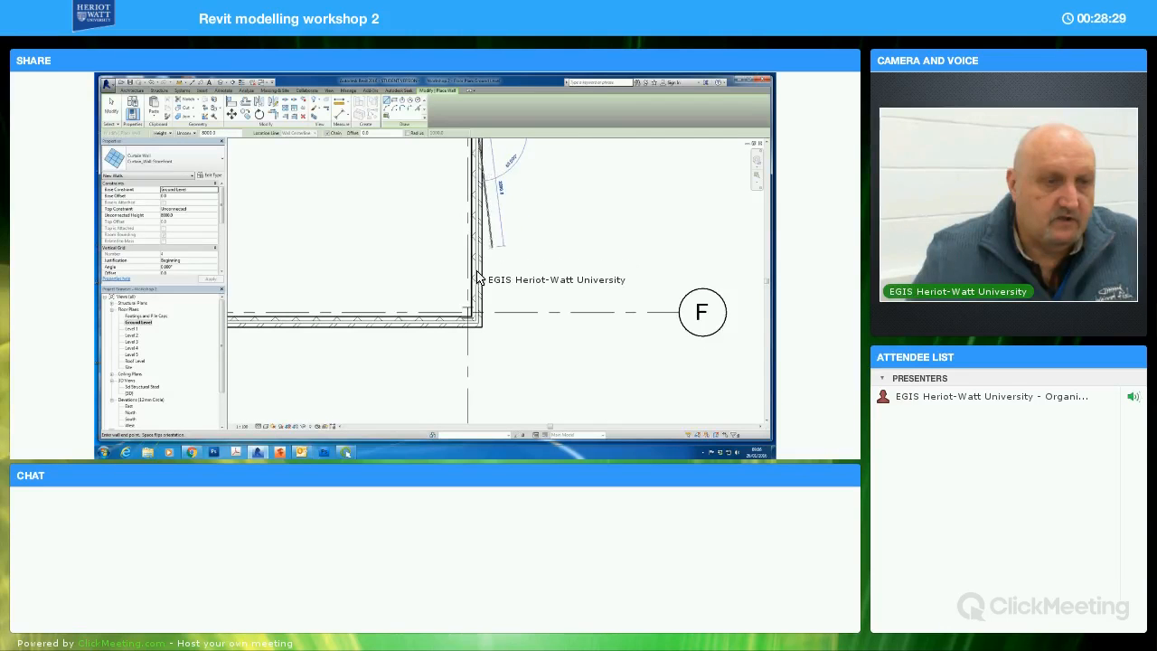
left_click(476, 283)
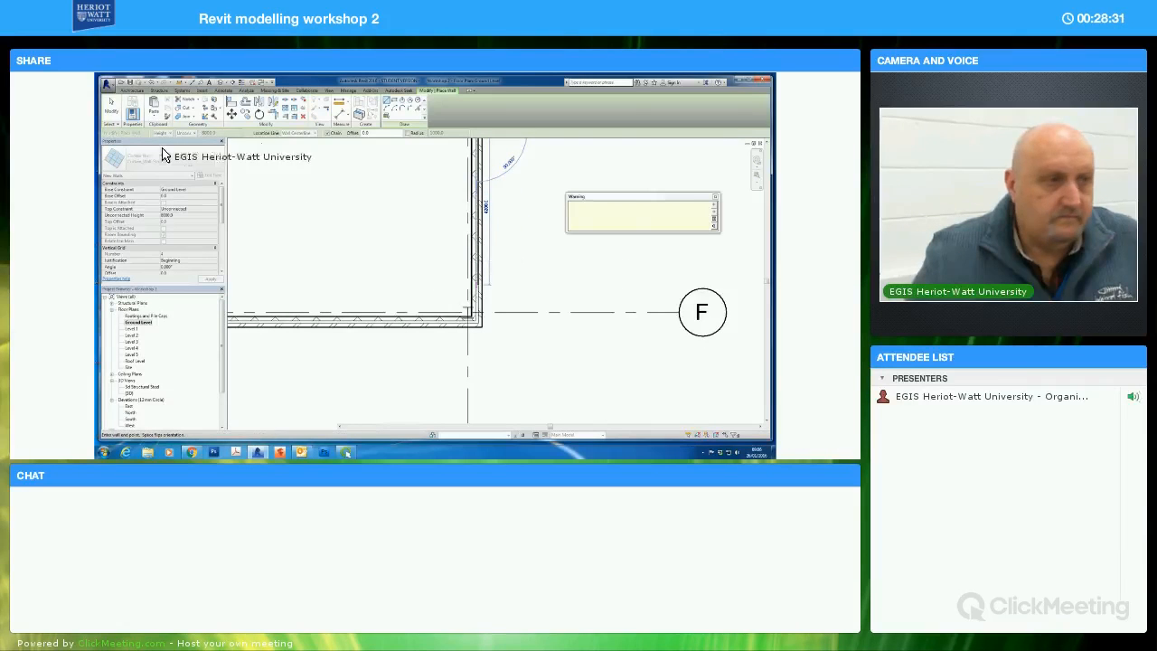
key("Escape")
key("Escape")
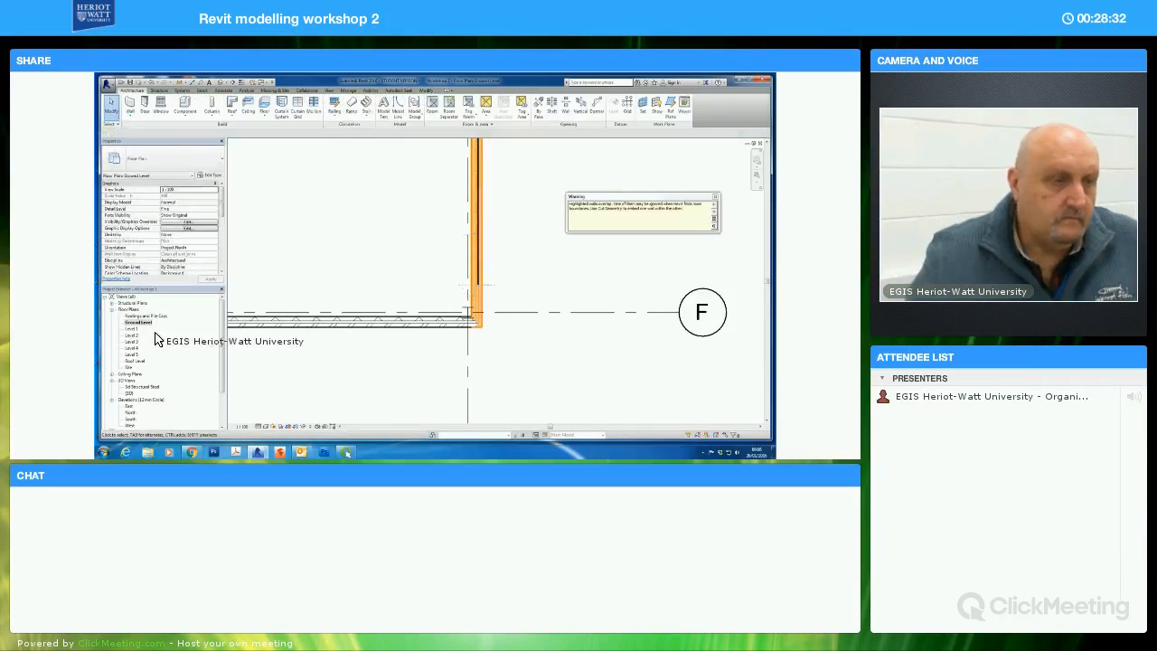
Open the 3D view and use Cut Geometry to embed the two storefronts nearest the front corner in the brick wall
double_click(130, 393)
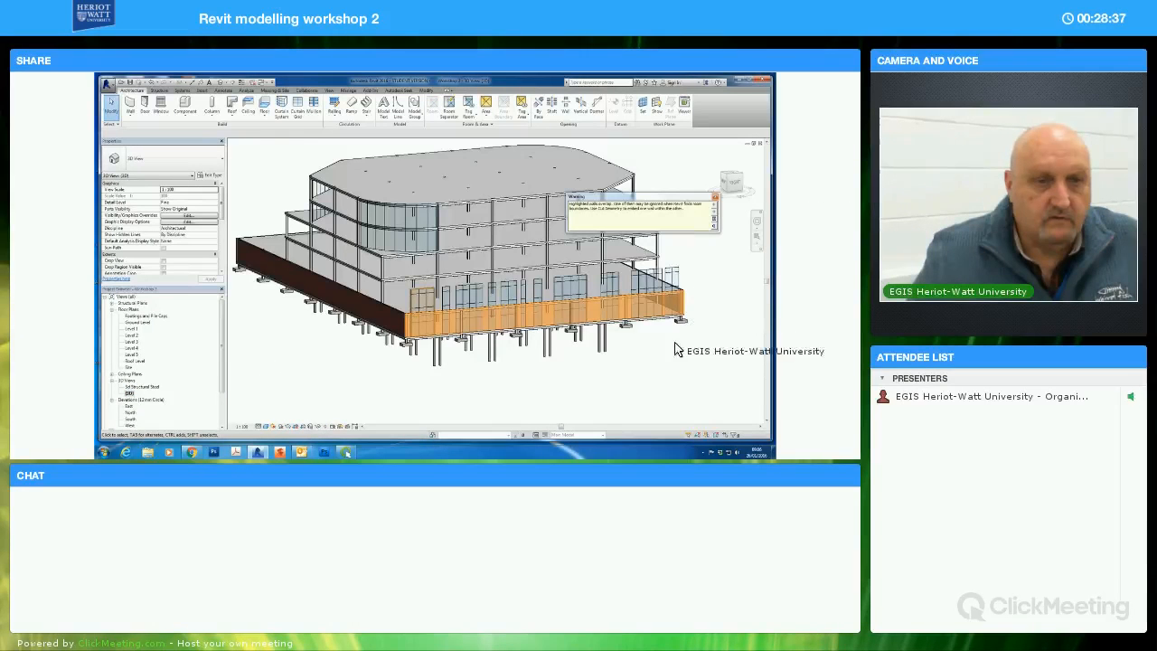
left_click(549, 352)
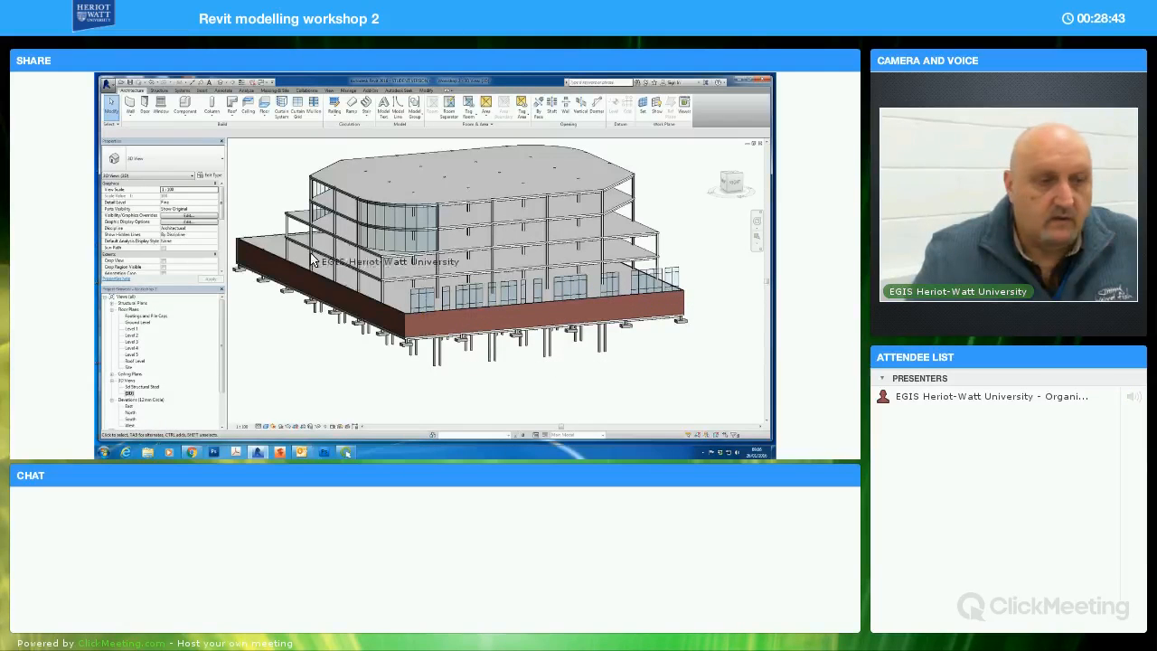
left_click(425, 91)
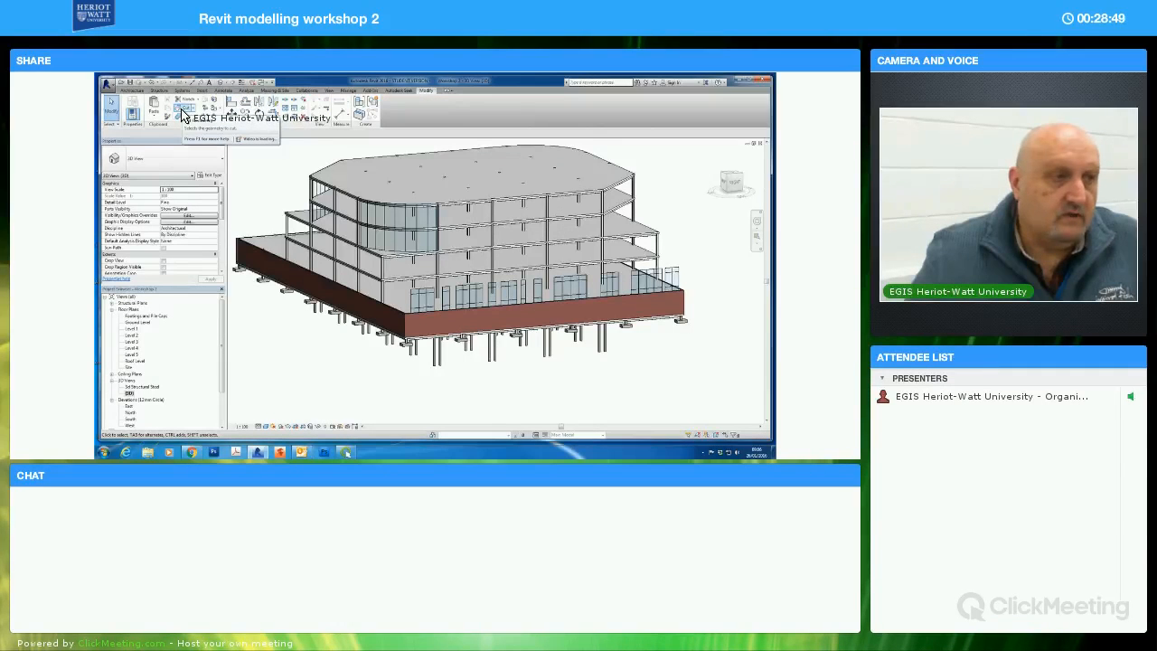
left_click(181, 114)
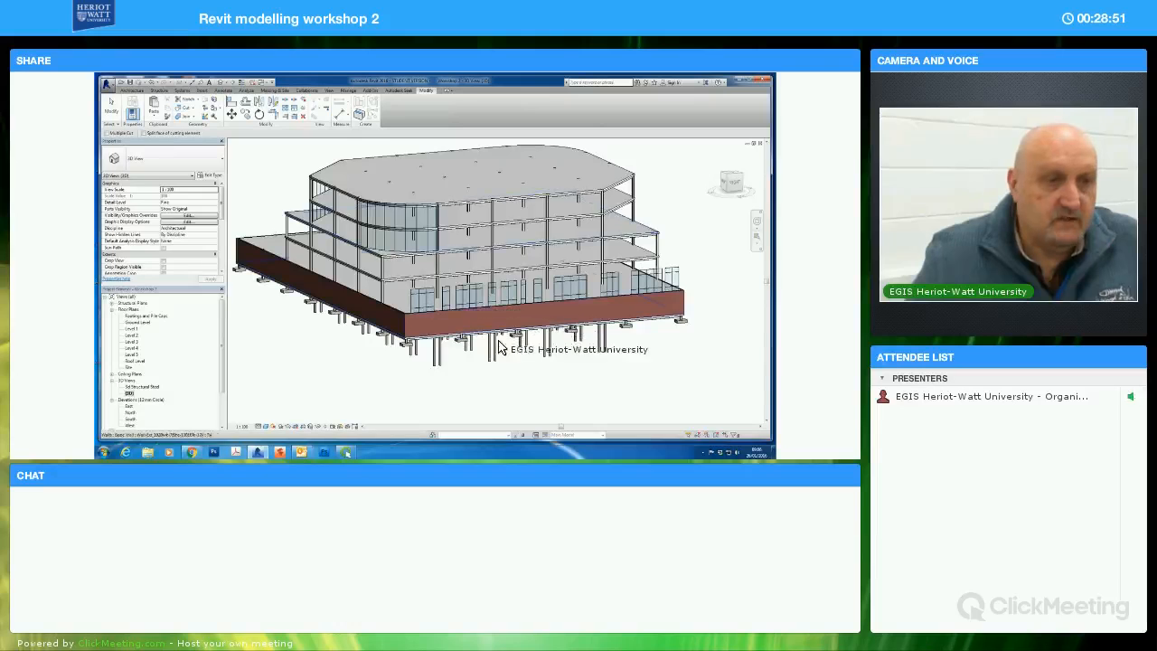
key("Tab")
left_click(550, 316)
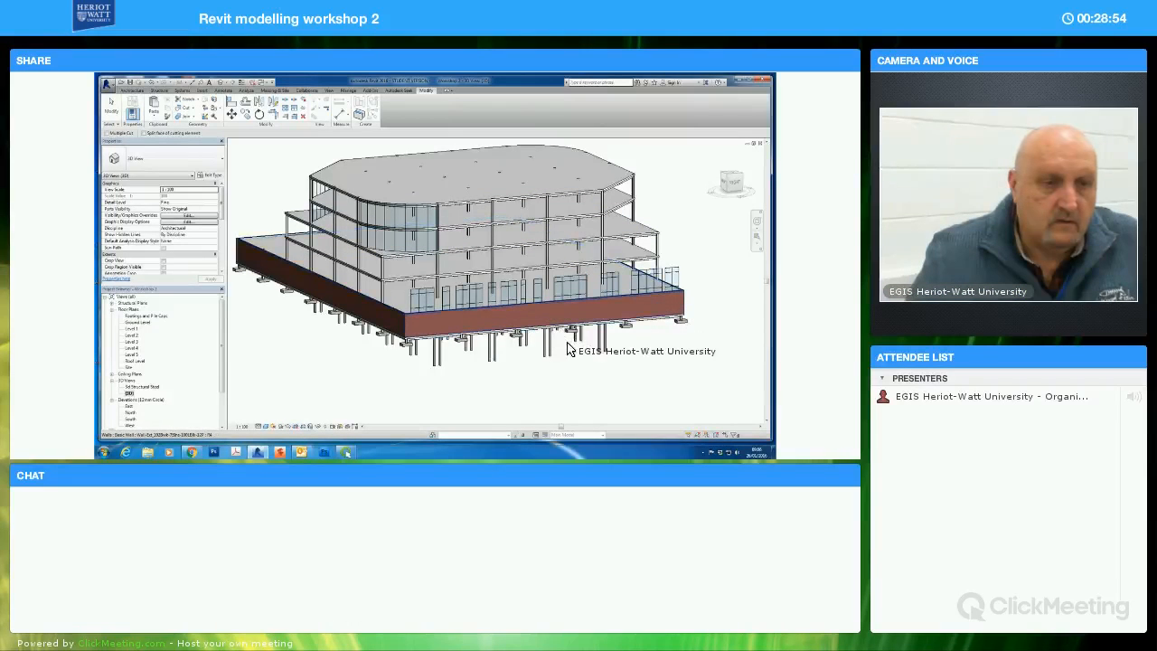
left_click(418, 292)
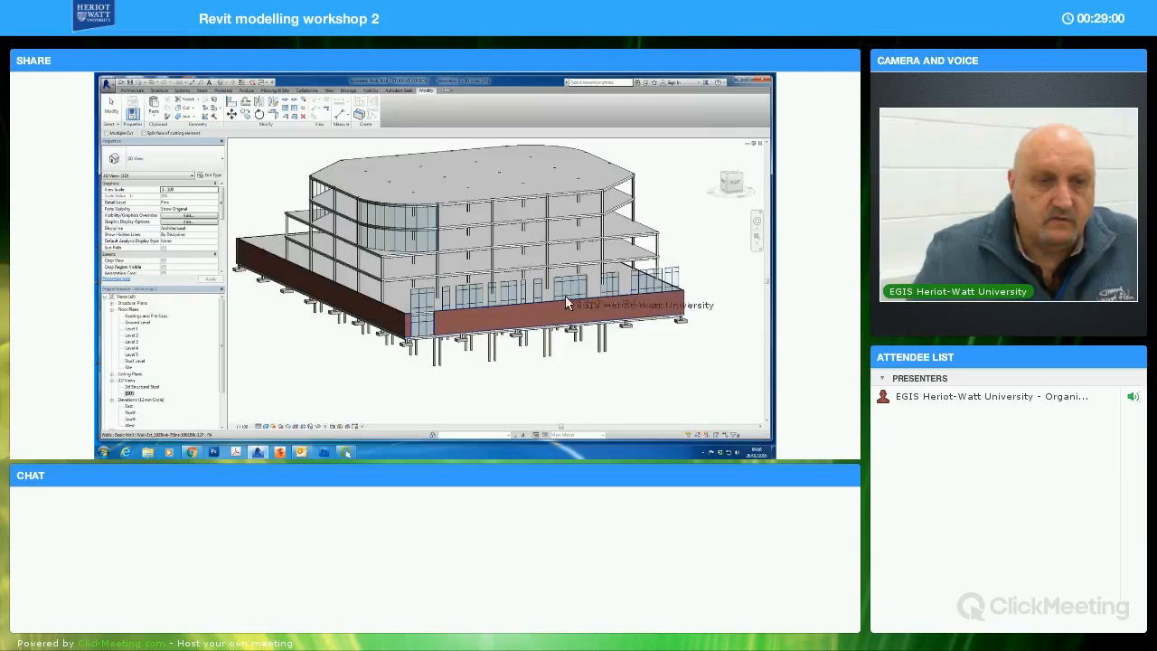
left_click(445, 292)
Cut the brick wall around the remaining storefronts along the same facade, through to the far corner
left_click(558, 318)
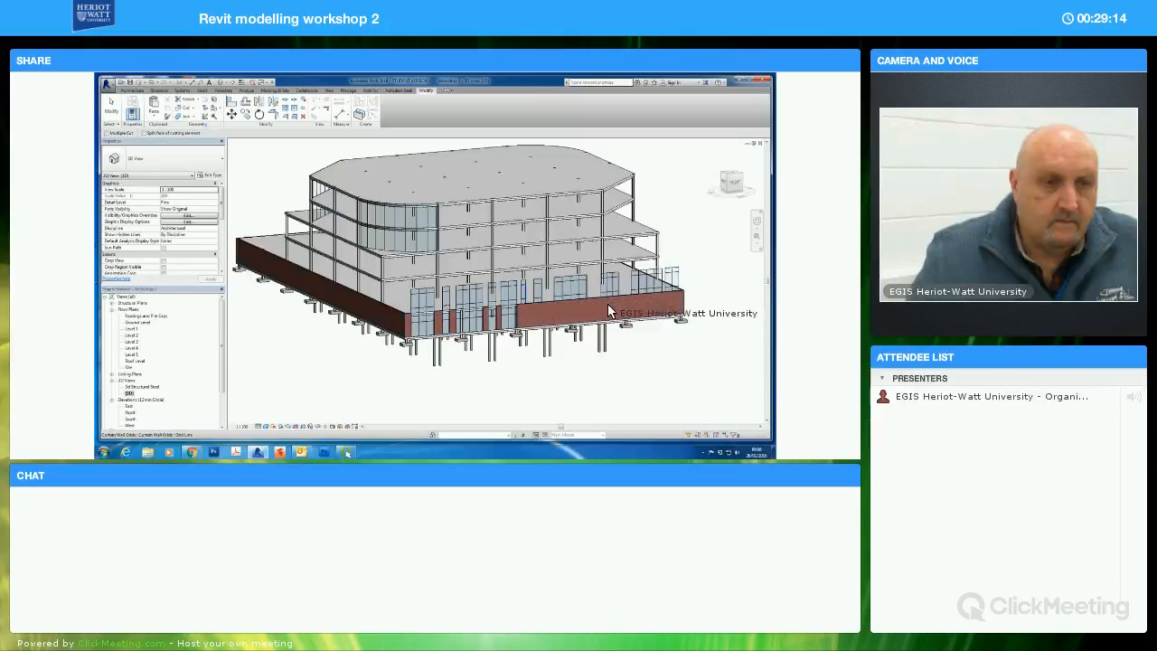
left_click(583, 296)
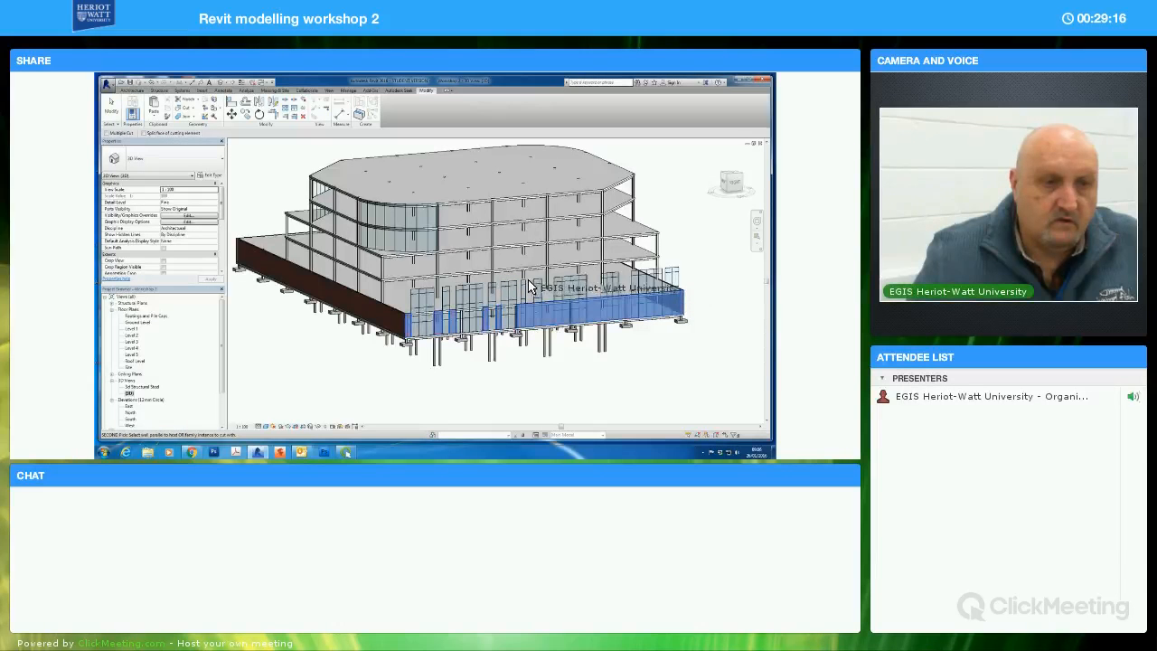
left_click(540, 288)
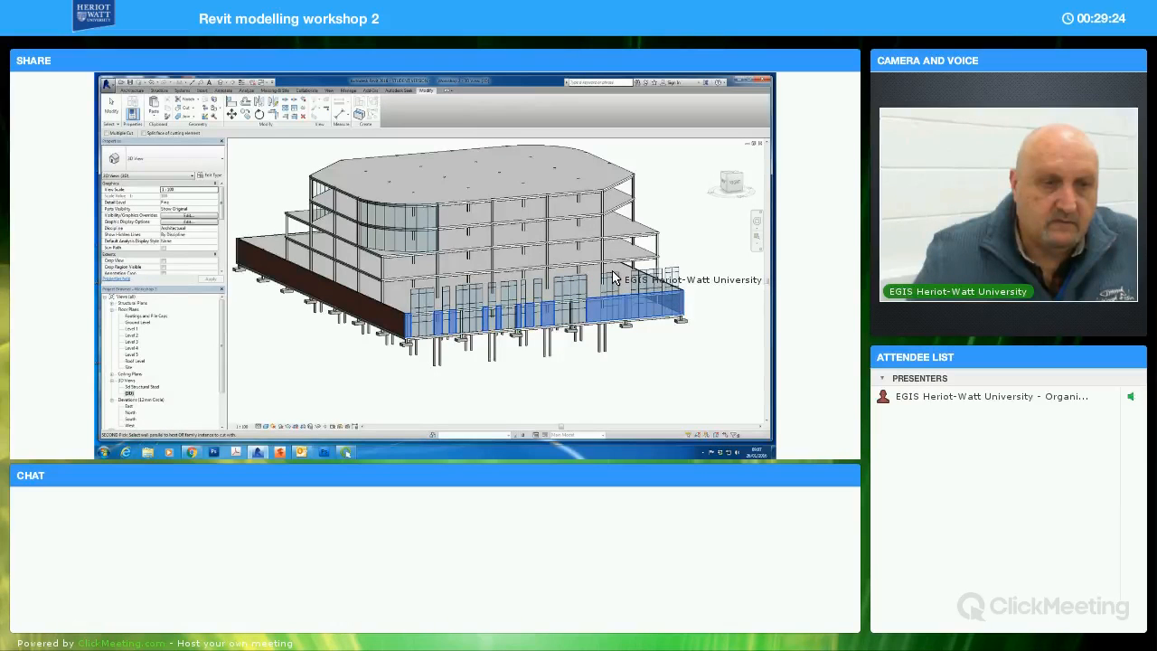
left_click(623, 292)
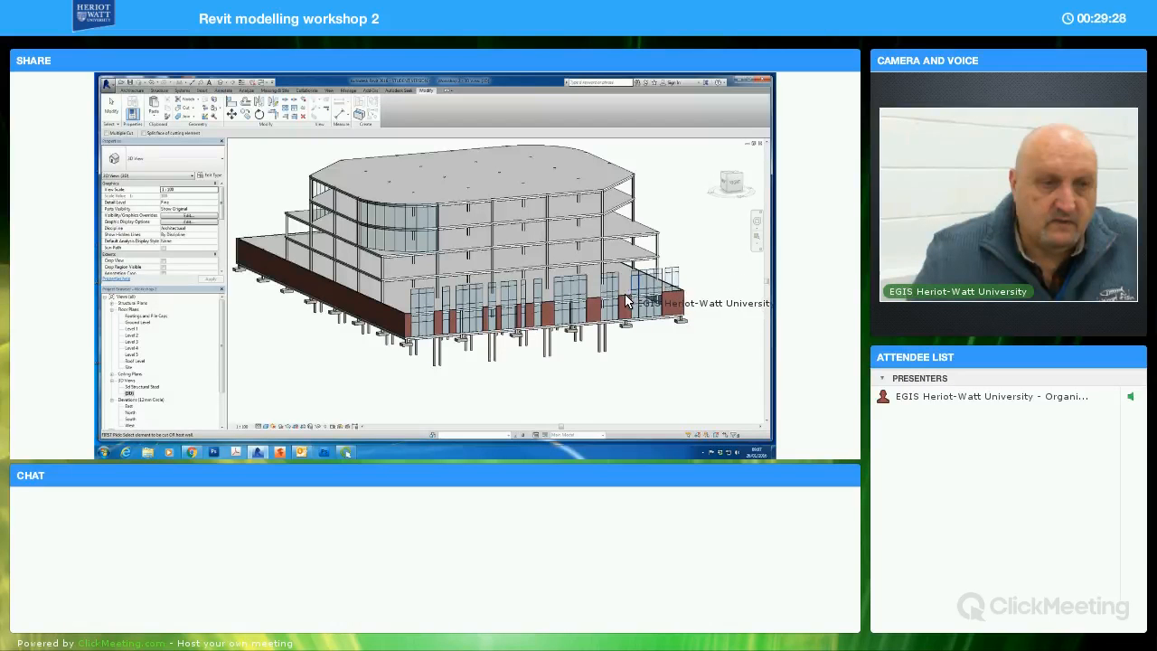
left_click(669, 274)
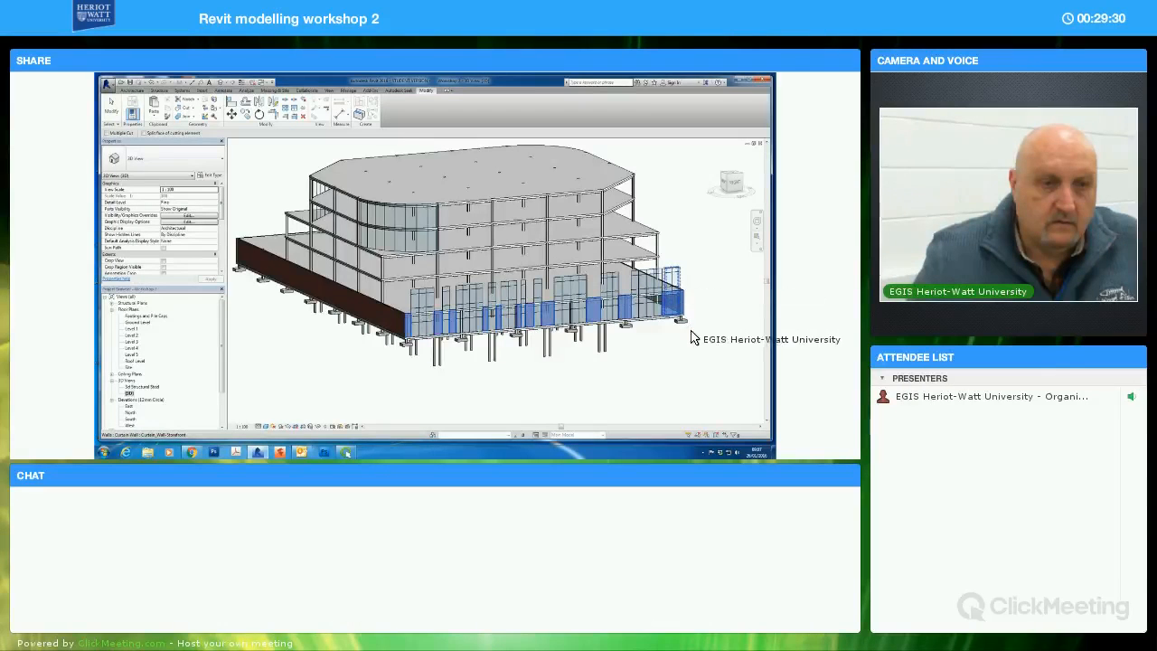
left_click(586, 339)
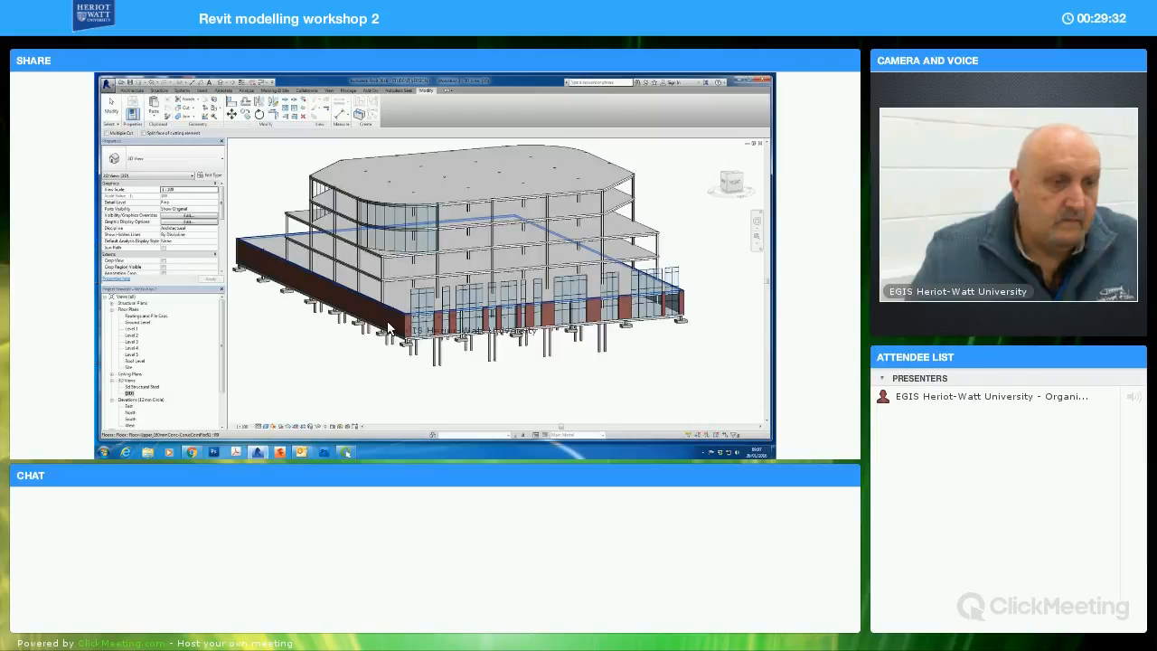
key("Escape")
Lower the top of the corner storefront to about 3 m so it sits below the top of the brick wall
scroll(450, 359, "up", 1)
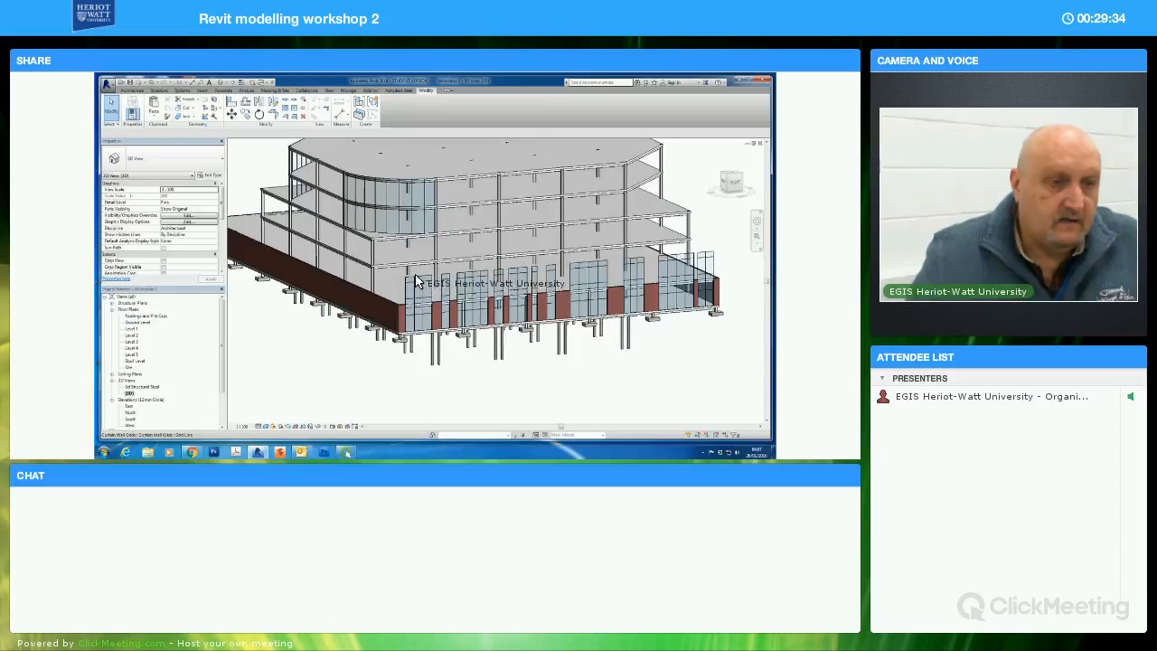
left_click(420, 288)
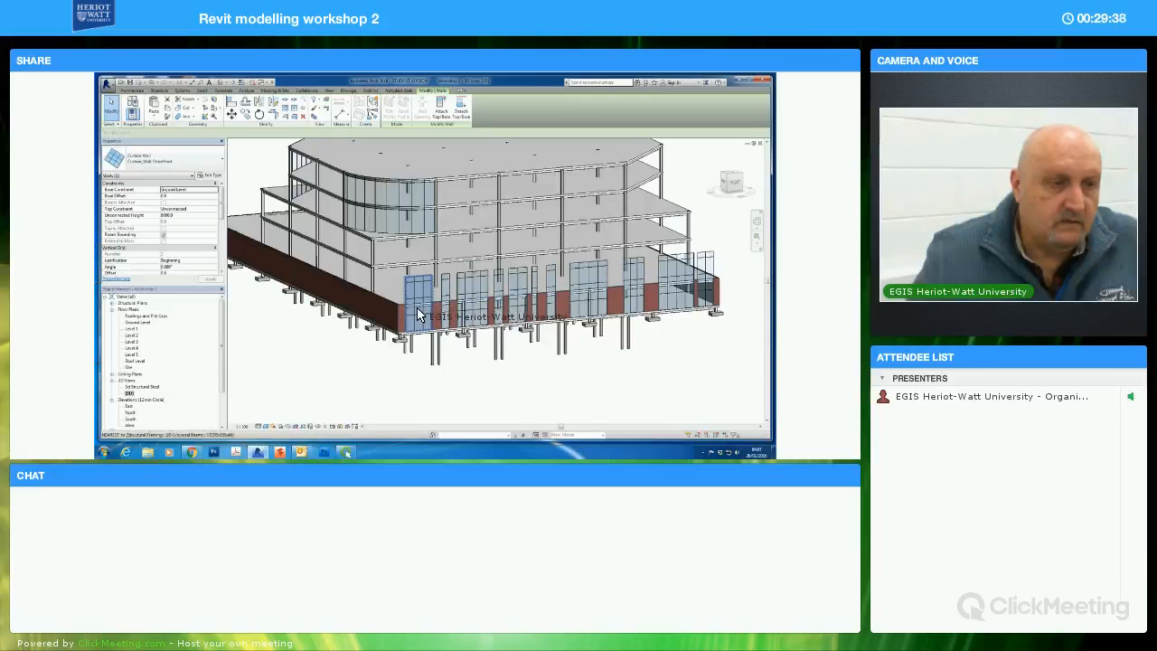
left_click_drag(418, 315, 419, 316)
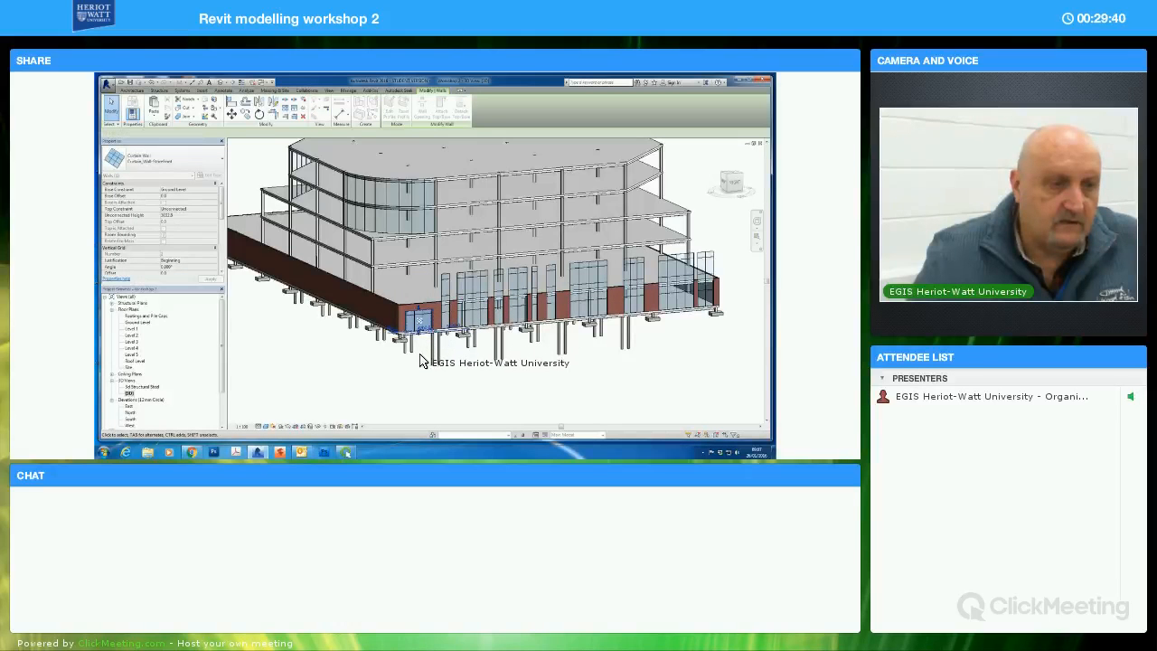
scroll(418, 362, "up", 4)
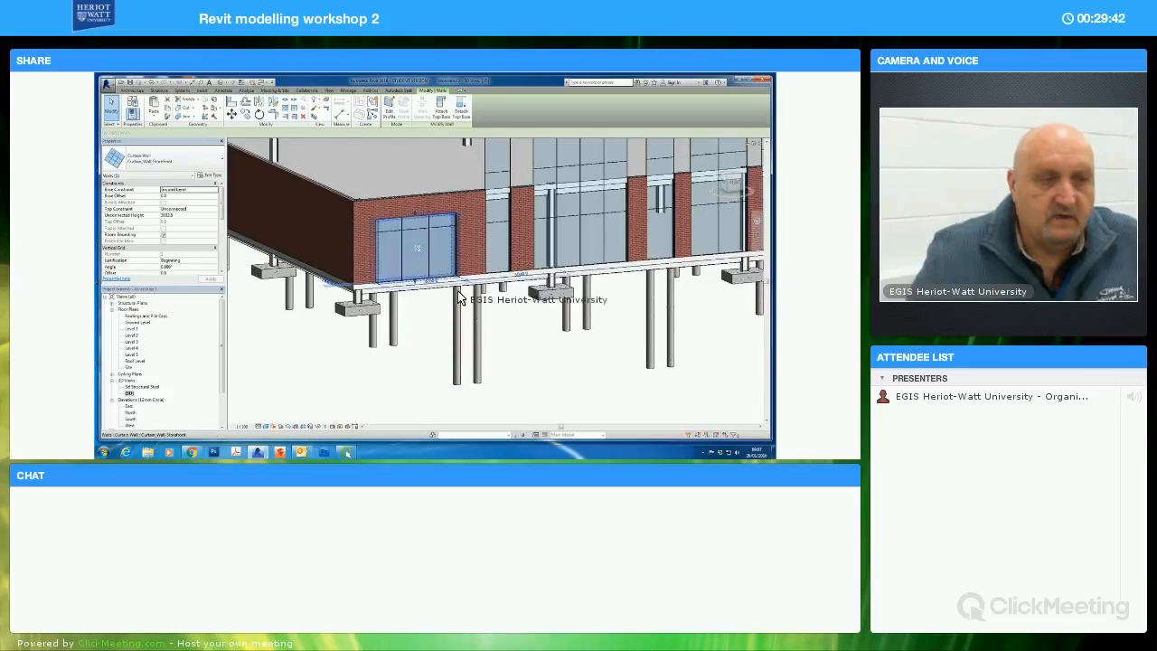
scroll(509, 359, "down", 5)
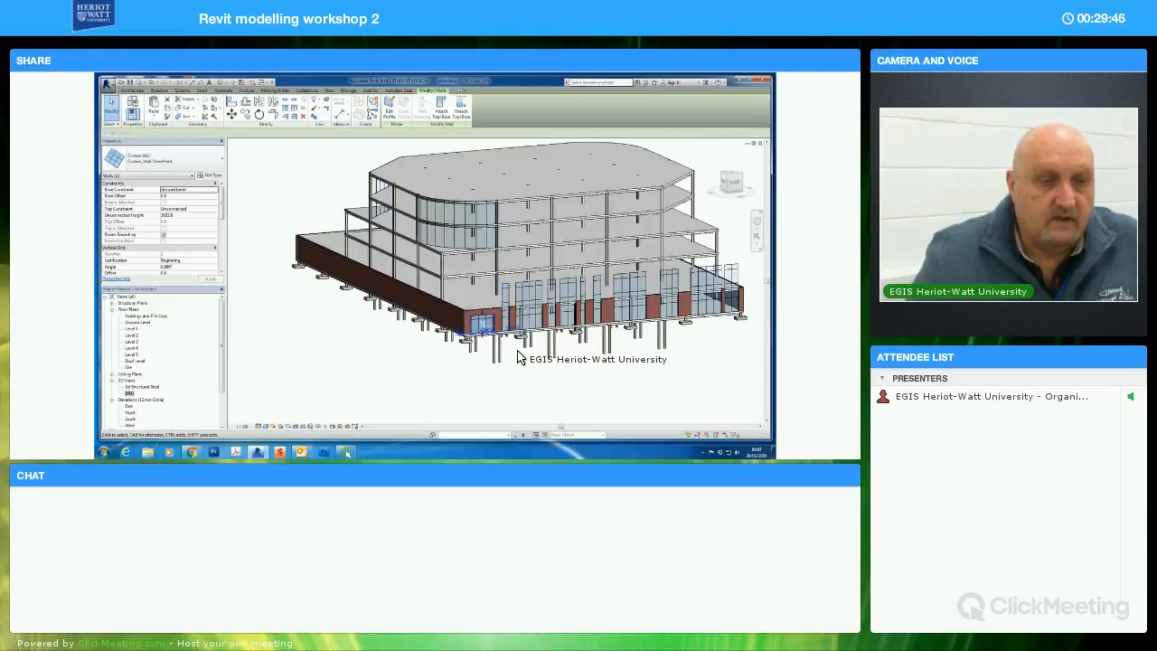
Lower the top of the narrow storefront beside the corner one to just below the brick wall's top edge
scroll(515, 369, "up", 5)
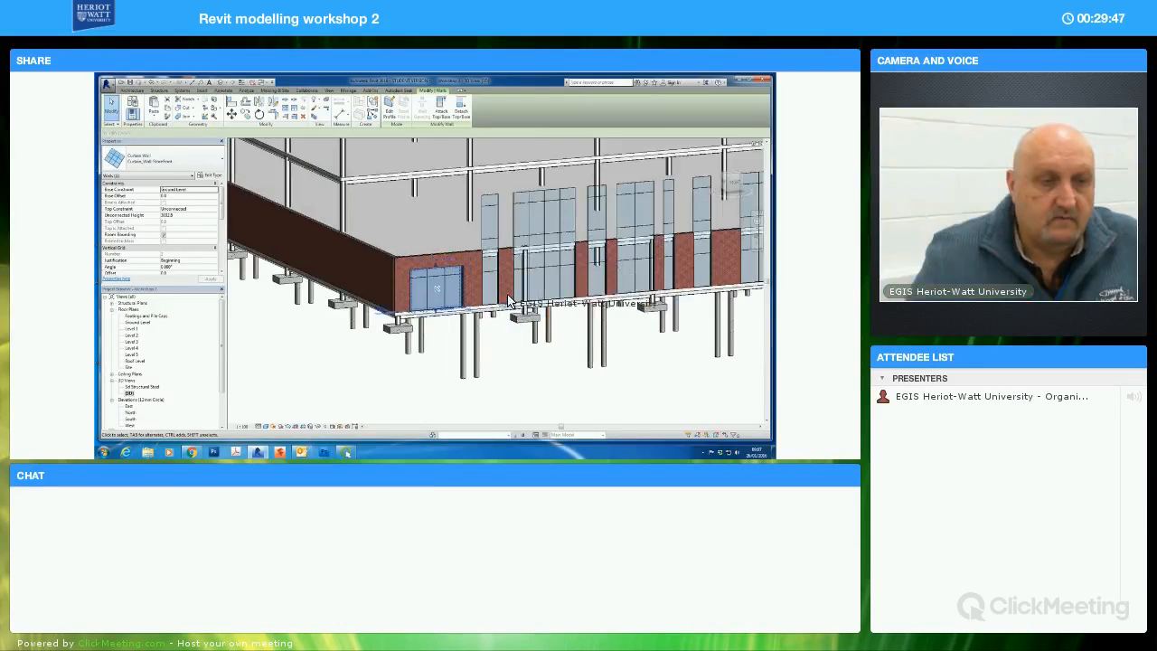
left_click(493, 199)
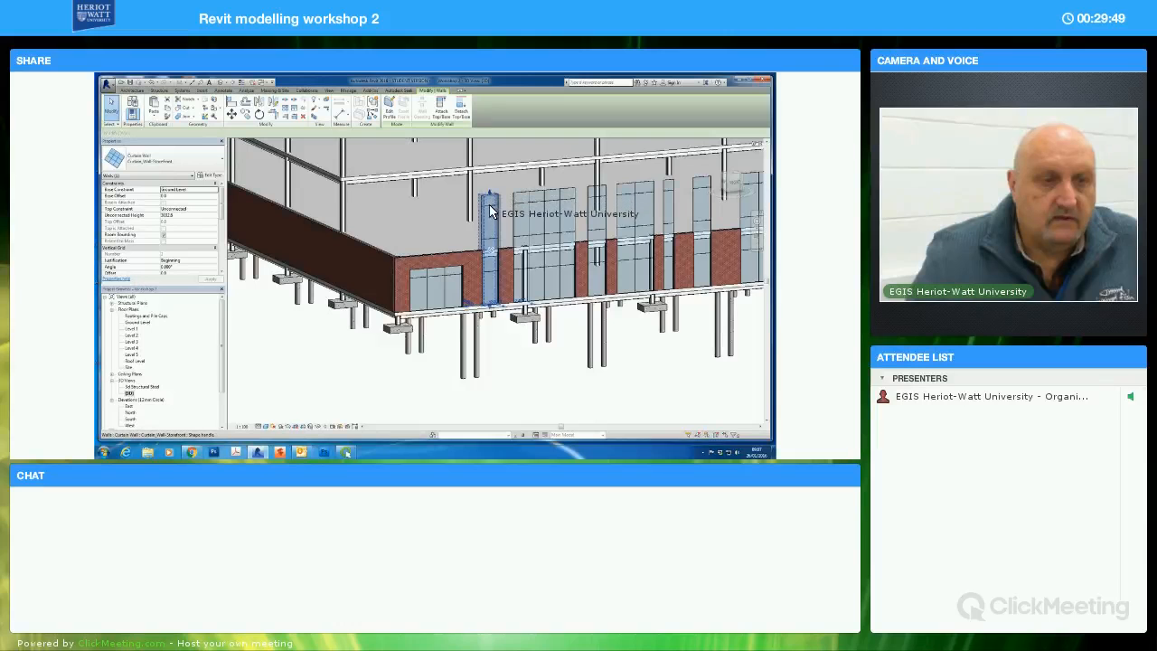
left_click_drag(489, 227, 490, 256)
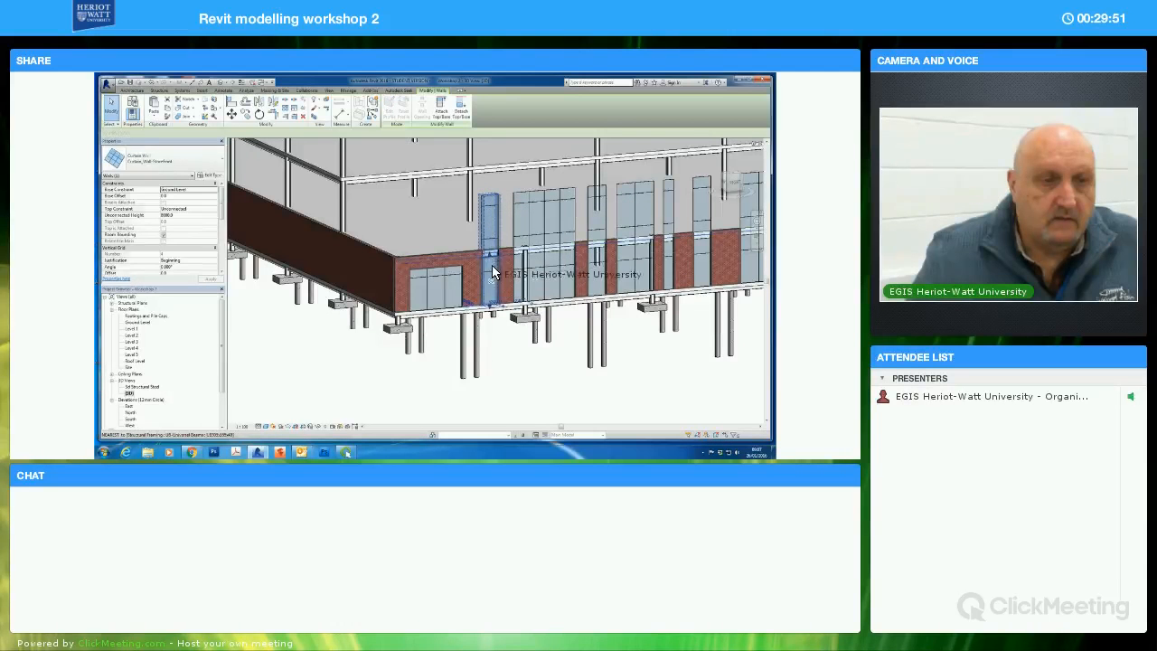
left_click(503, 352)
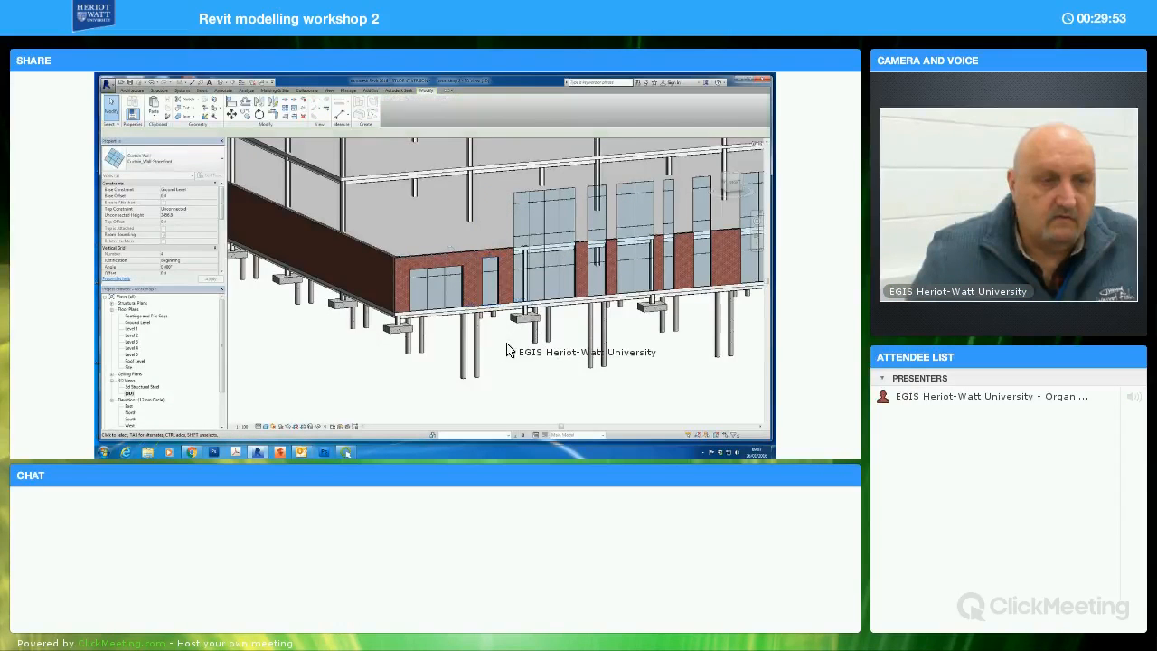
Raise the bottom edge of the narrow storefront above the floor so that it forms a window with brickwork below
scroll(508, 351, "up", 2)
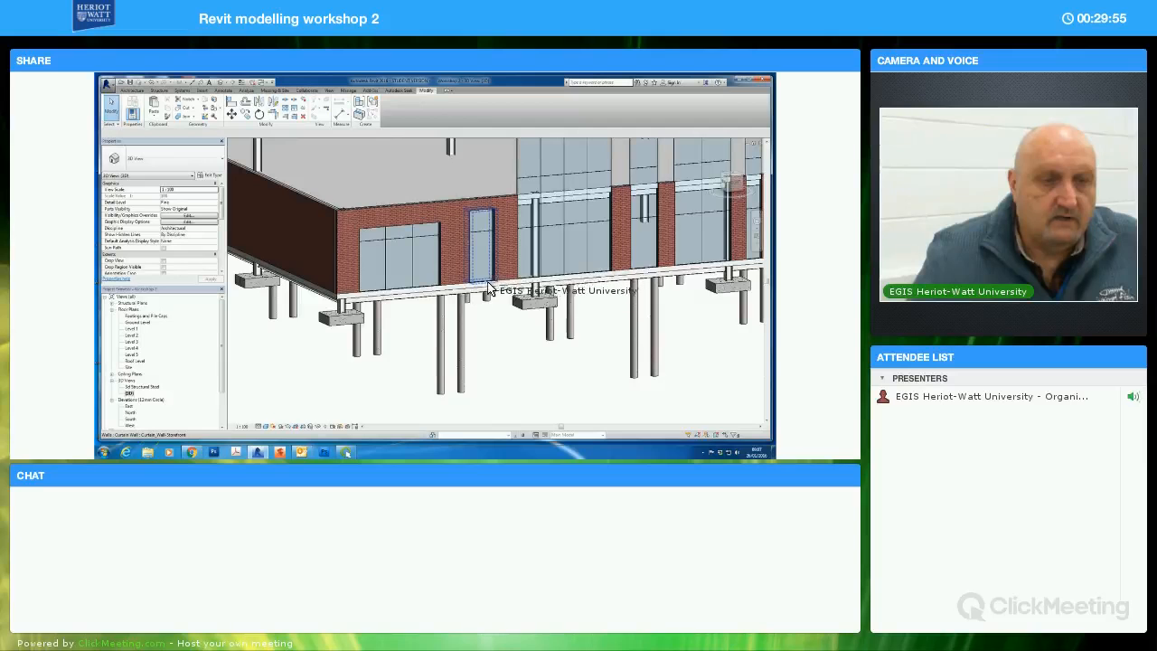
left_click(488, 286)
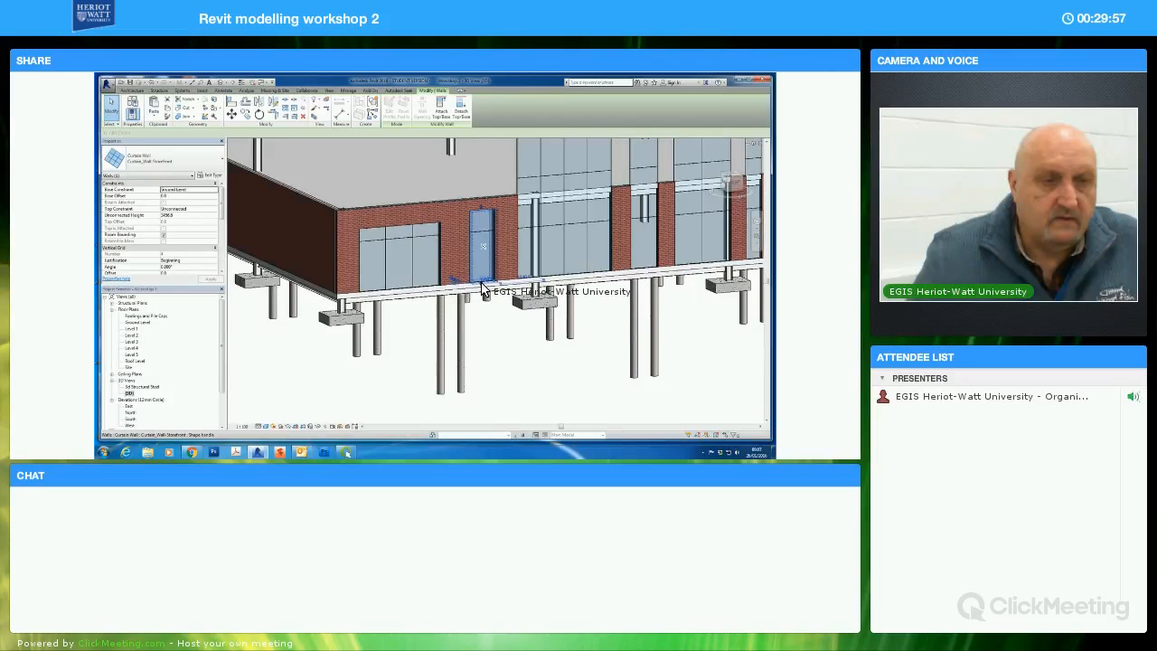
left_click(511, 344)
Use Match Type Properties to apply the corner storefront's properties to the wide storefront just beyond the narrow window
scroll(540, 360, "down", 3)
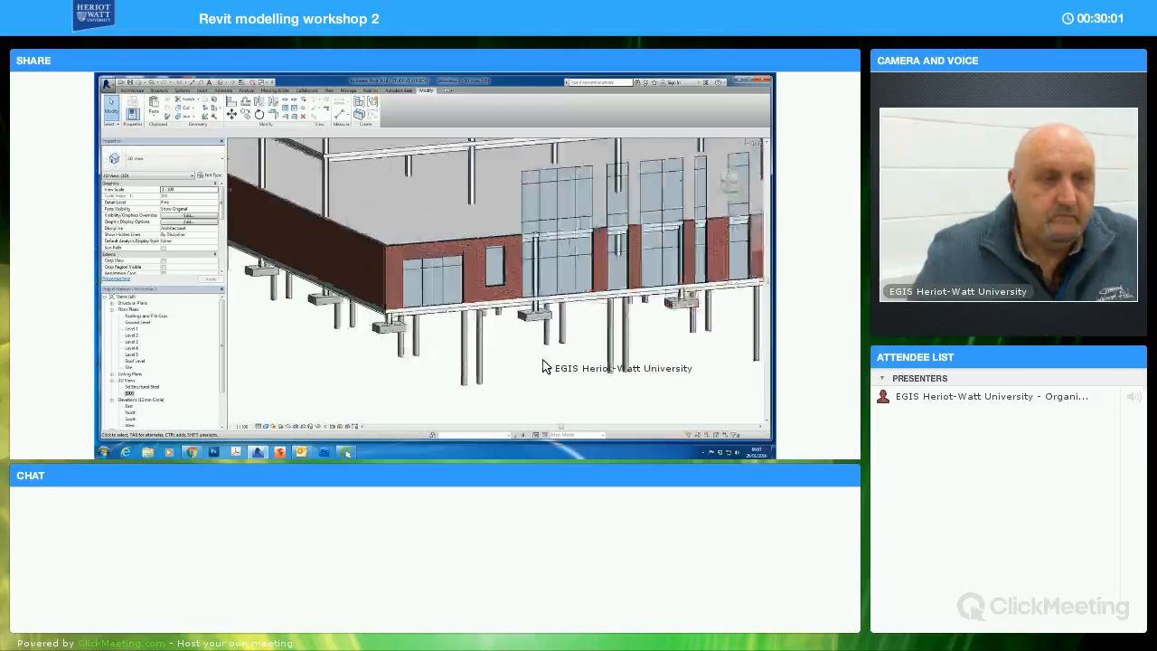
left_click(166, 116)
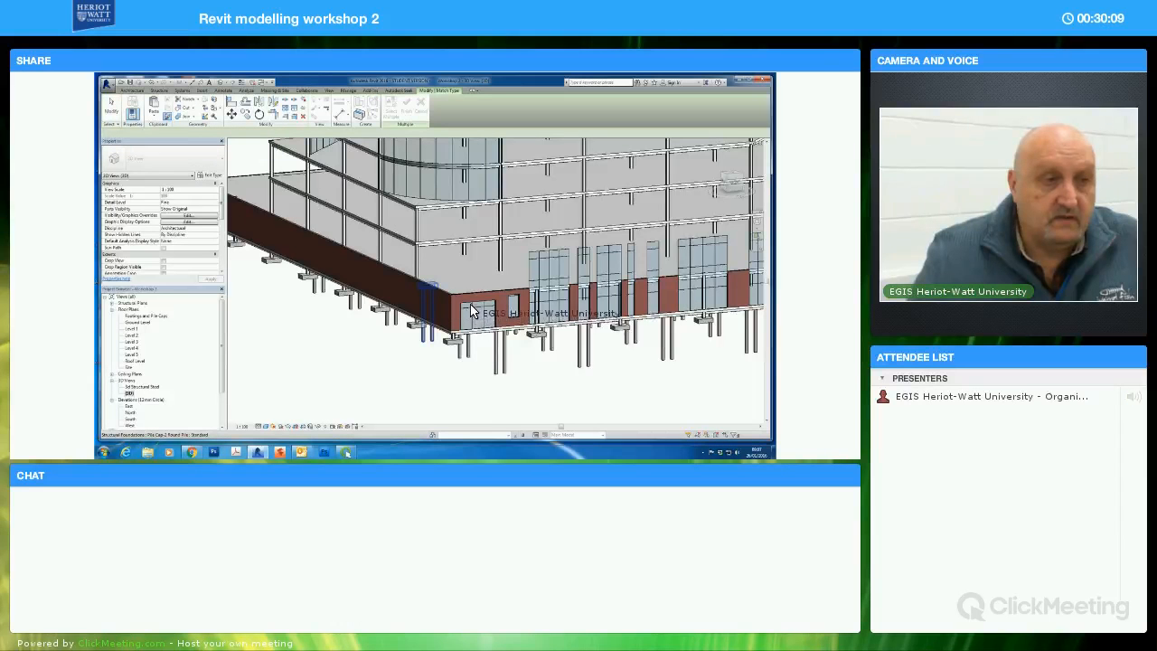
left_click(479, 313)
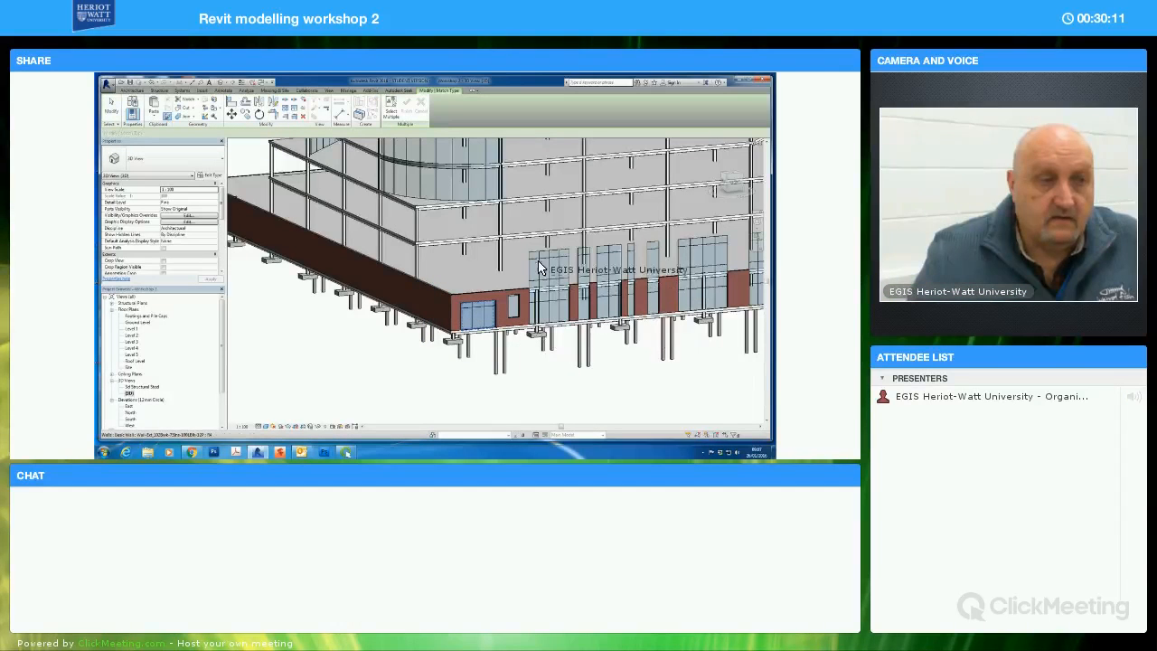
left_click(577, 343)
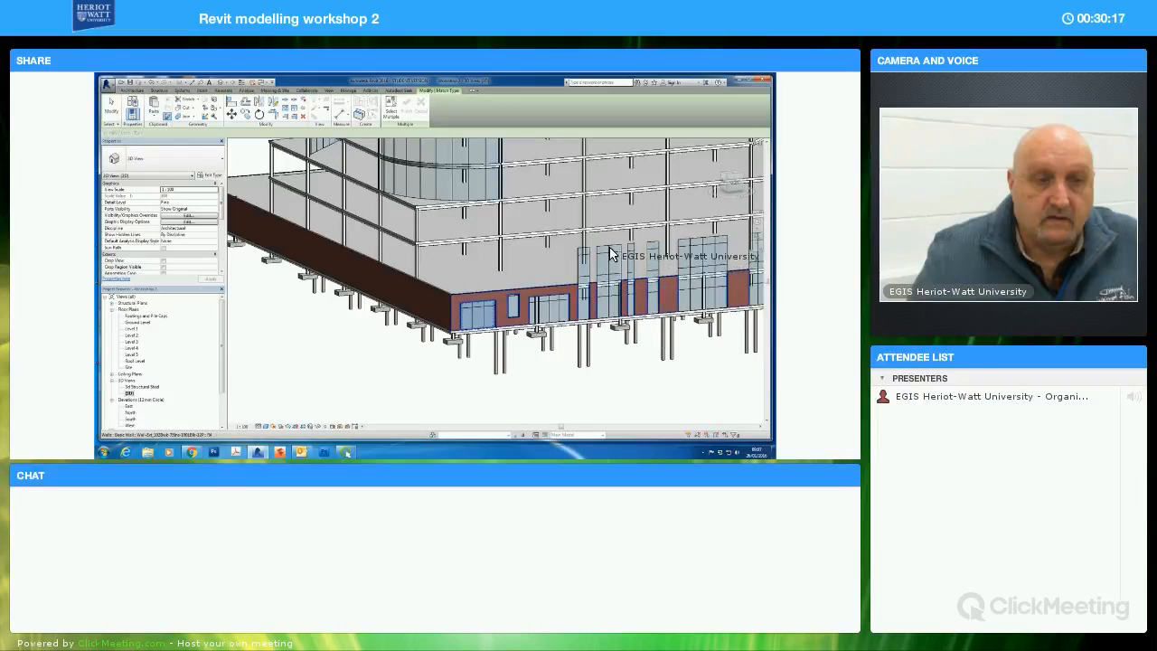
Match the corner storefront's type properties onto the next three wide, over-tall storefronts along the brick facade
left_click(624, 302)
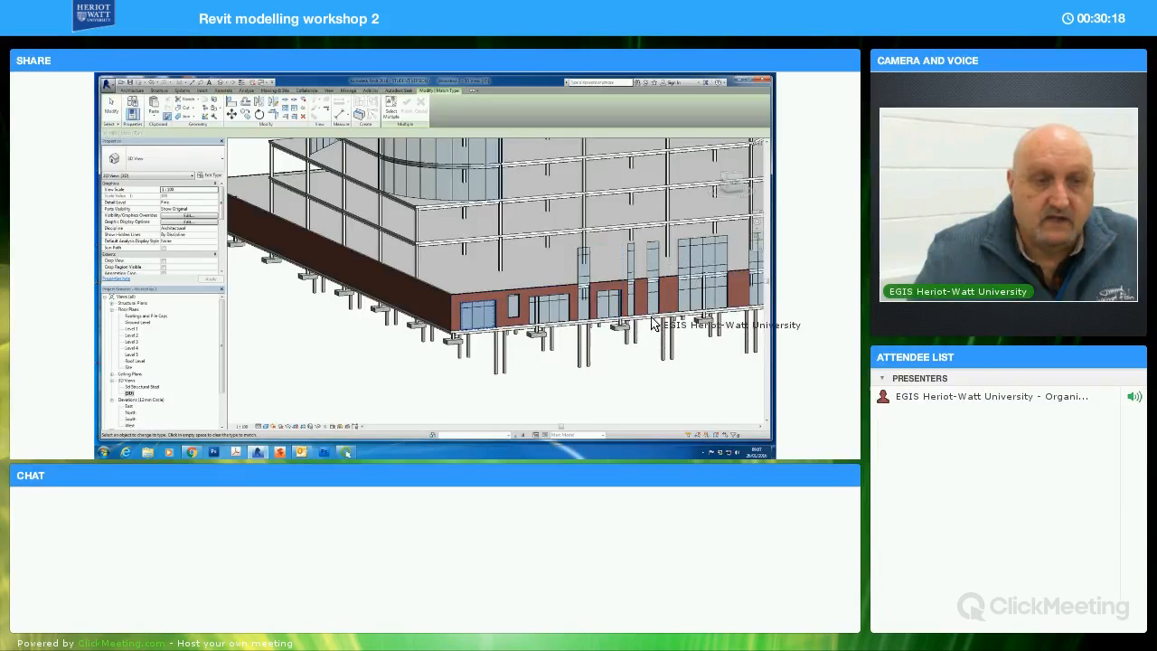
left_click(697, 251)
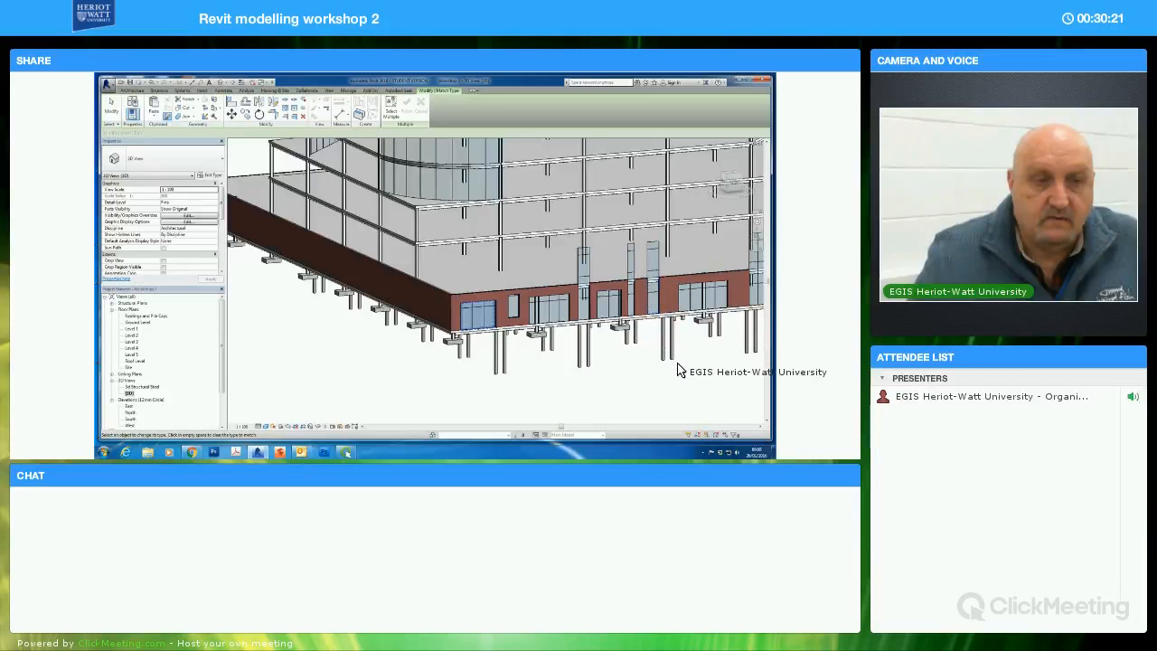
middle_click_drag(617, 375, 655, 253, "shift")
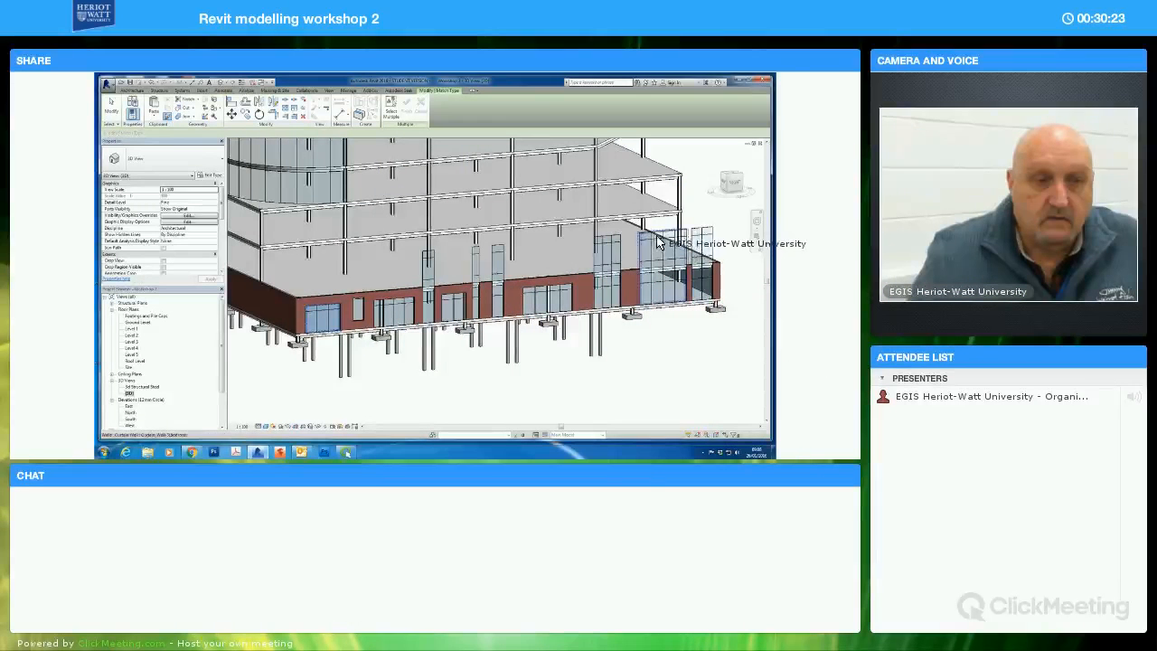
left_click(673, 285)
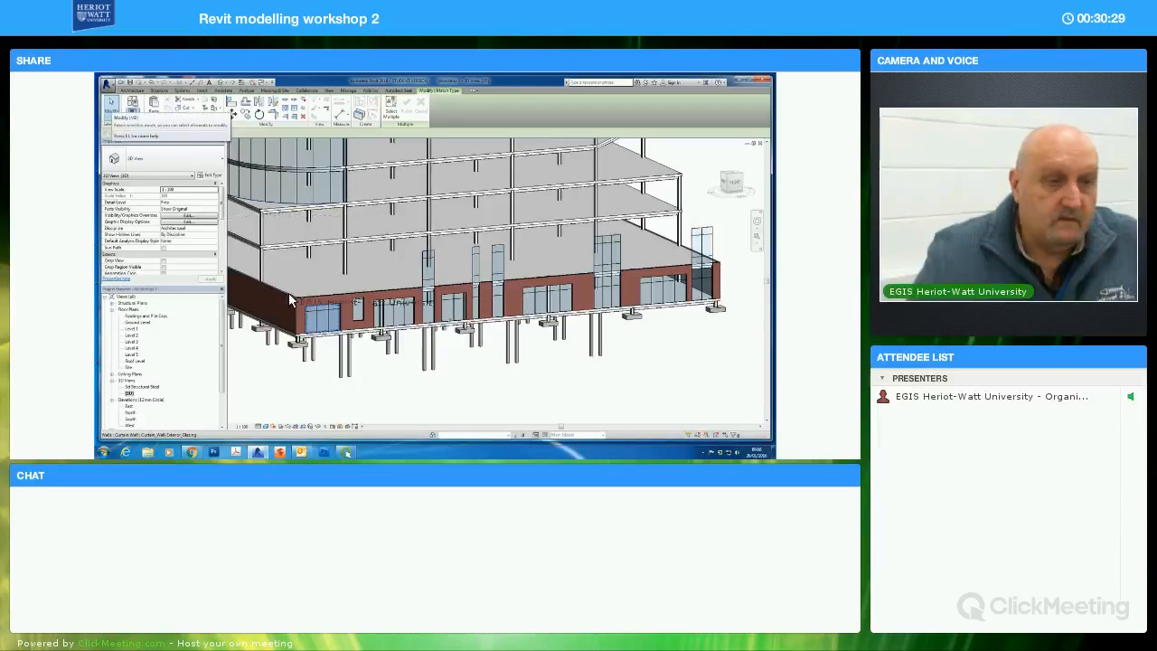
left_click(112, 107)
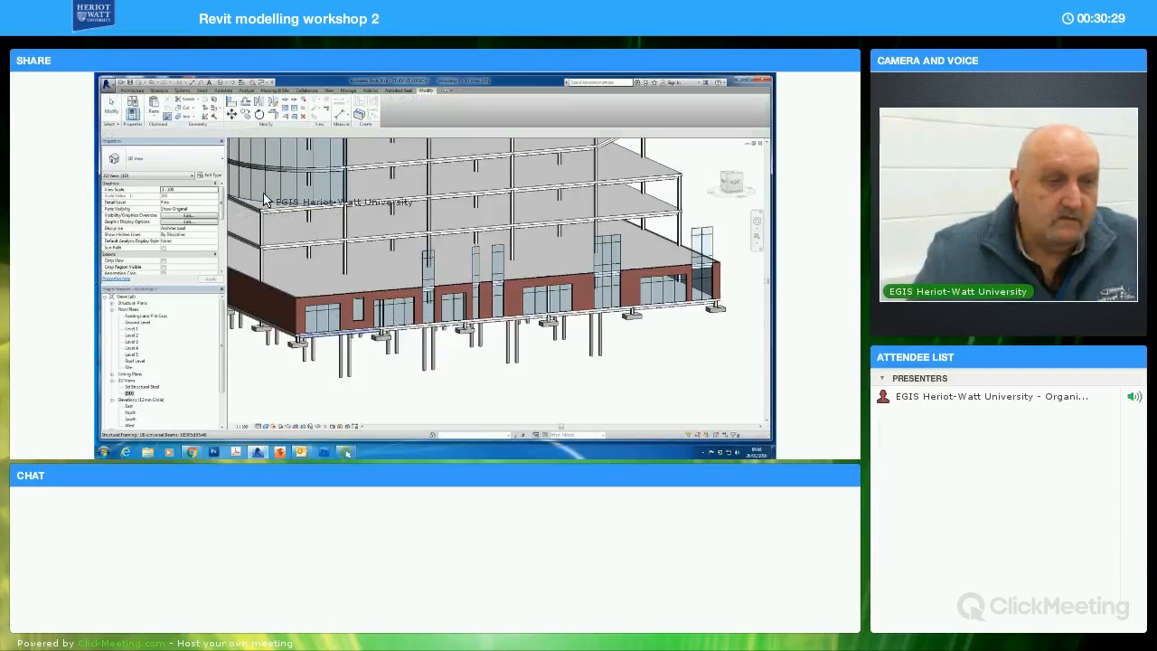
Use Match Type Properties to apply the raised narrow window's properties to the five remaining over-tall storefronts on the same facade
key("m")
key("a")
left_click(360, 308)
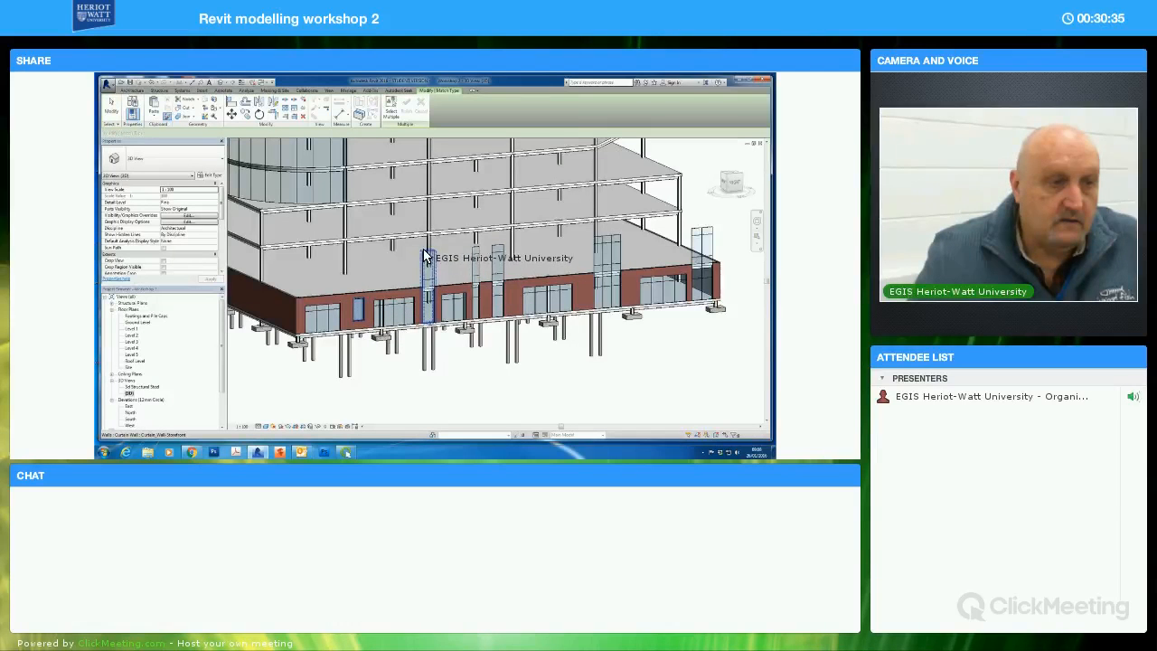
left_click(498, 250)
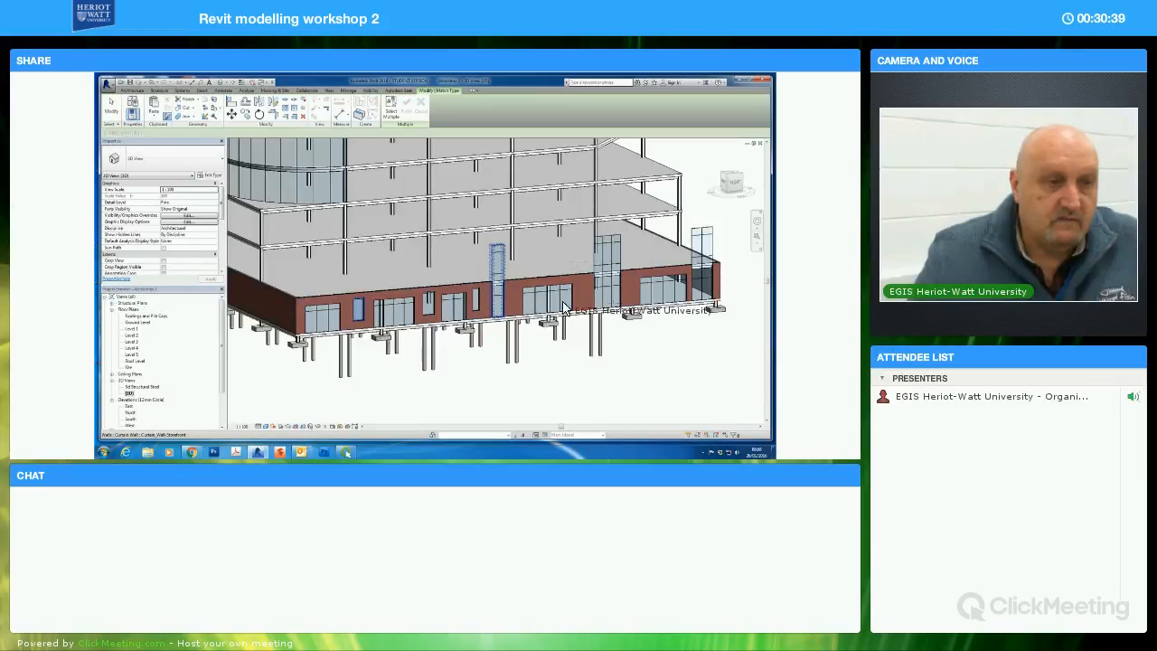
left_click(606, 287)
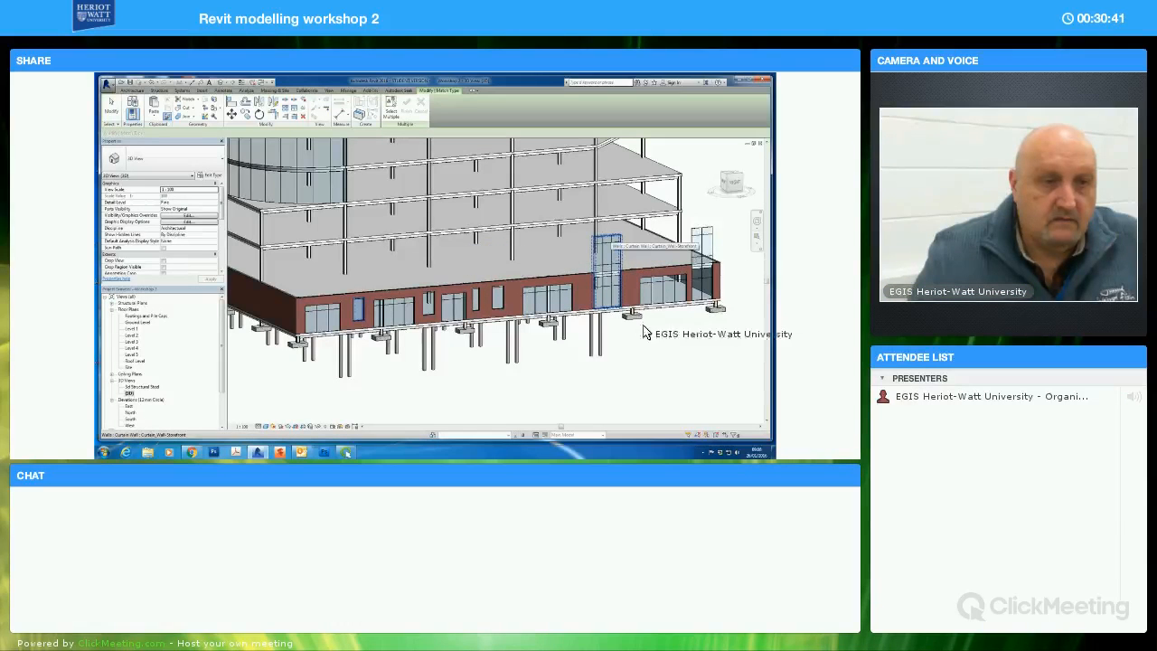
left_click(694, 316)
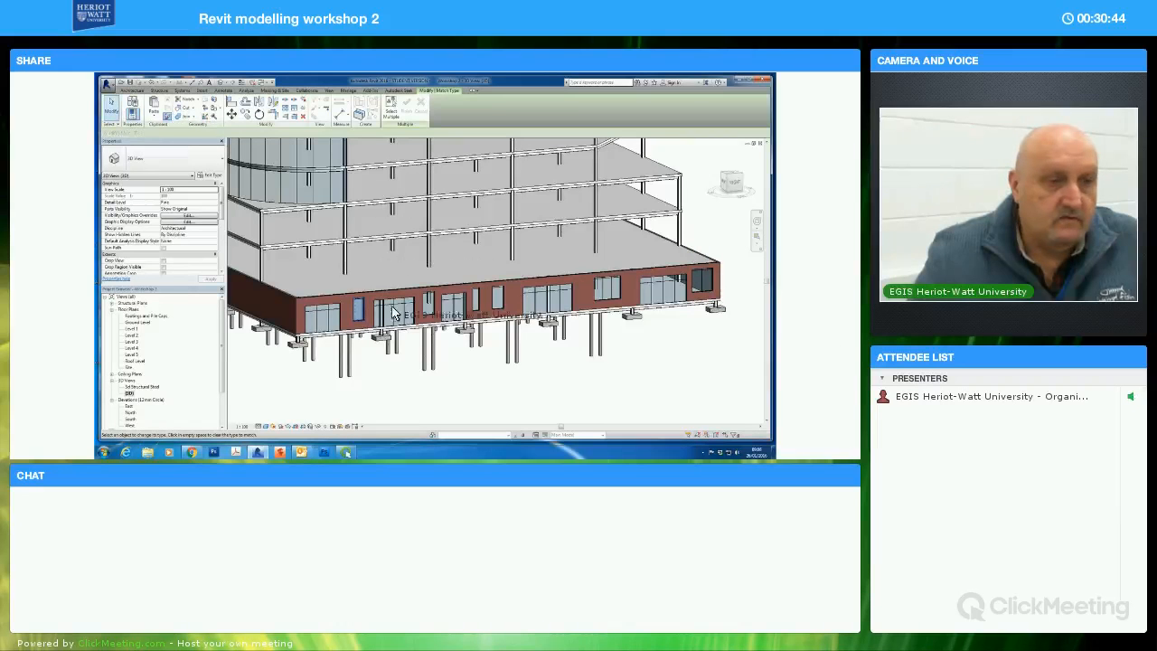
key("Escape")
key("Escape")
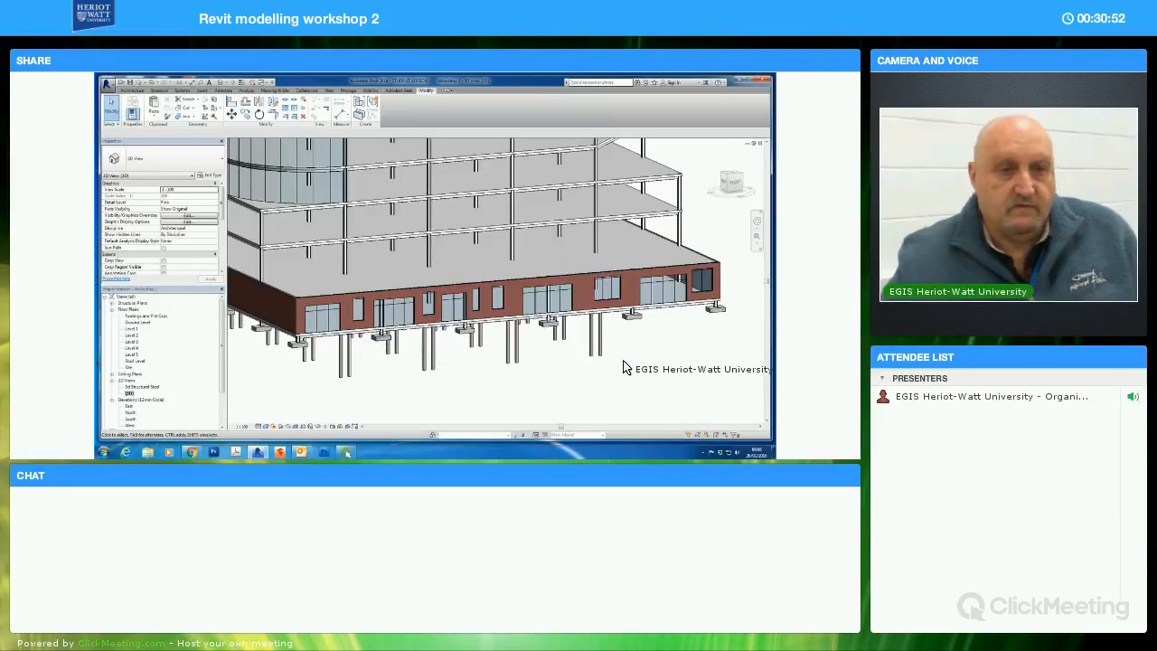
Open the Level 5 floor plan and select its floor slab
middle_click_drag(620, 370, 483, 345, "shift")
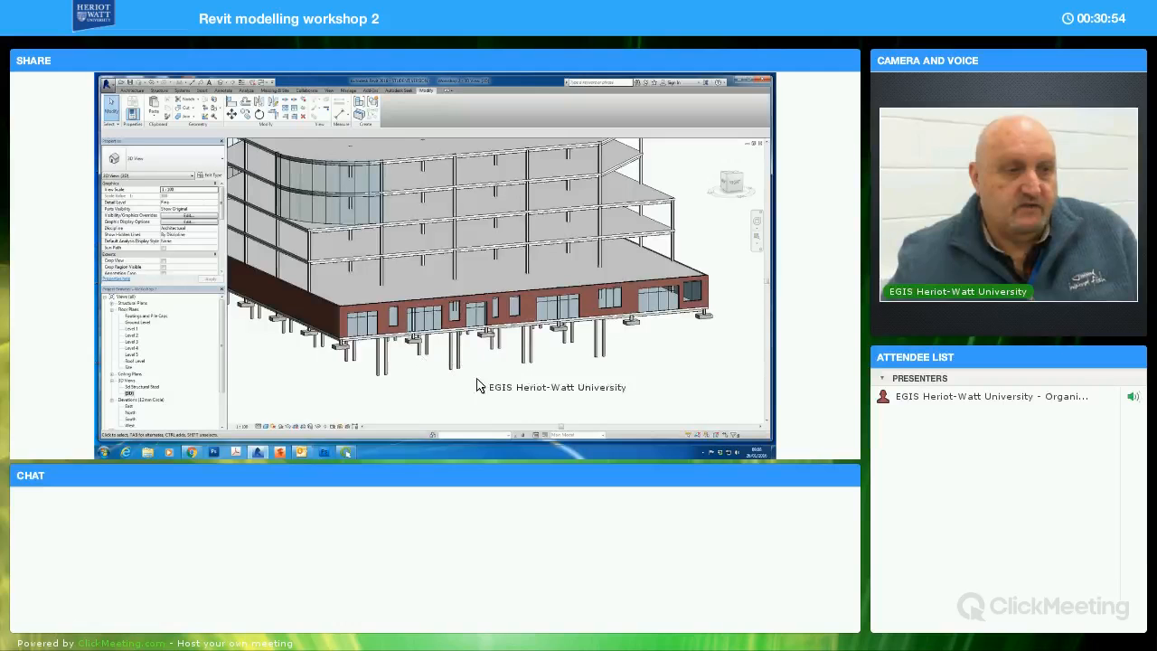
middle_click_drag(581, 387, 660, 380, "shift")
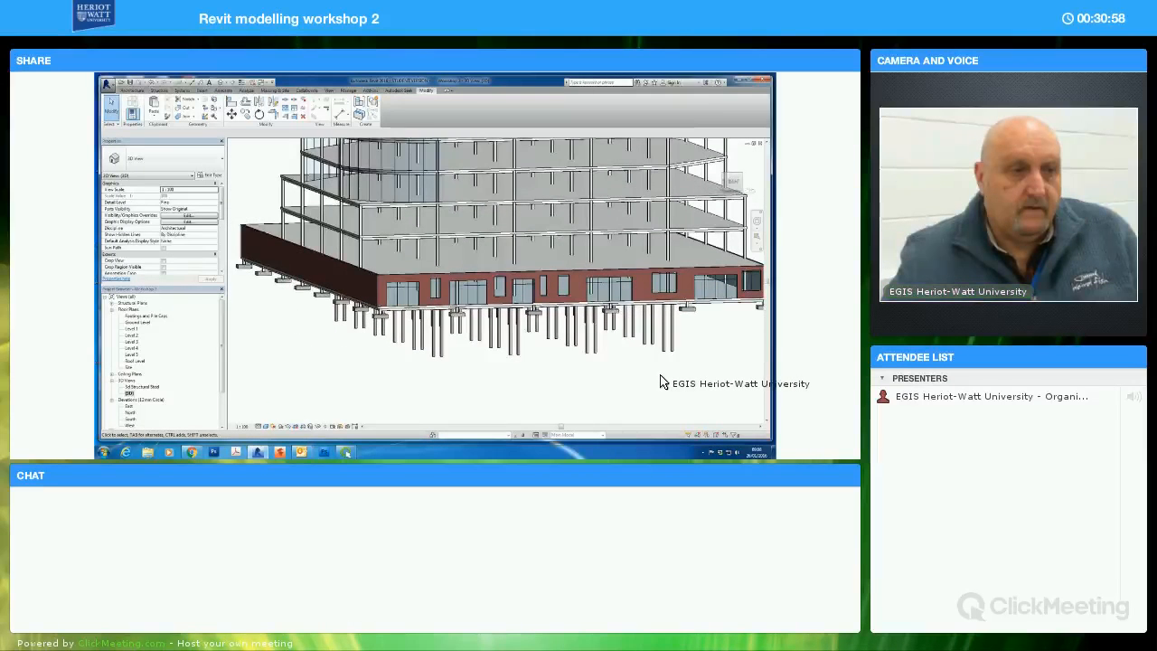
scroll(663, 382, "down", 4)
middle_click_drag(620, 382, 325, 366, "shift")
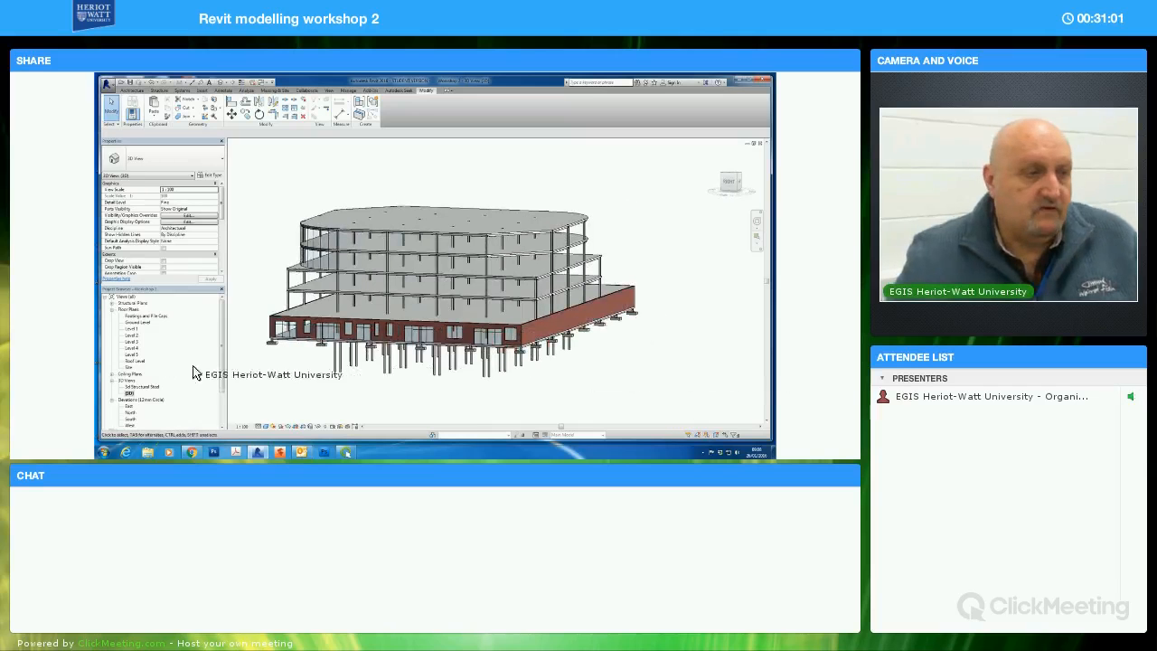
double_click(132, 354)
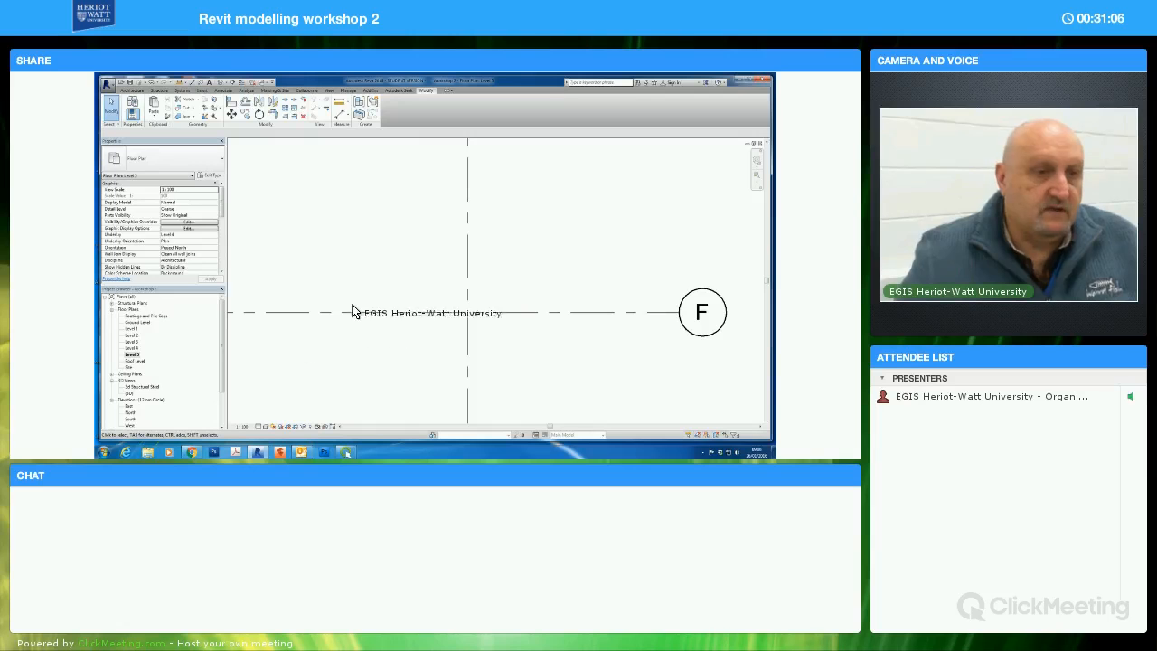
scroll(394, 301, "down", 5)
scroll(394, 301, "down", 5)
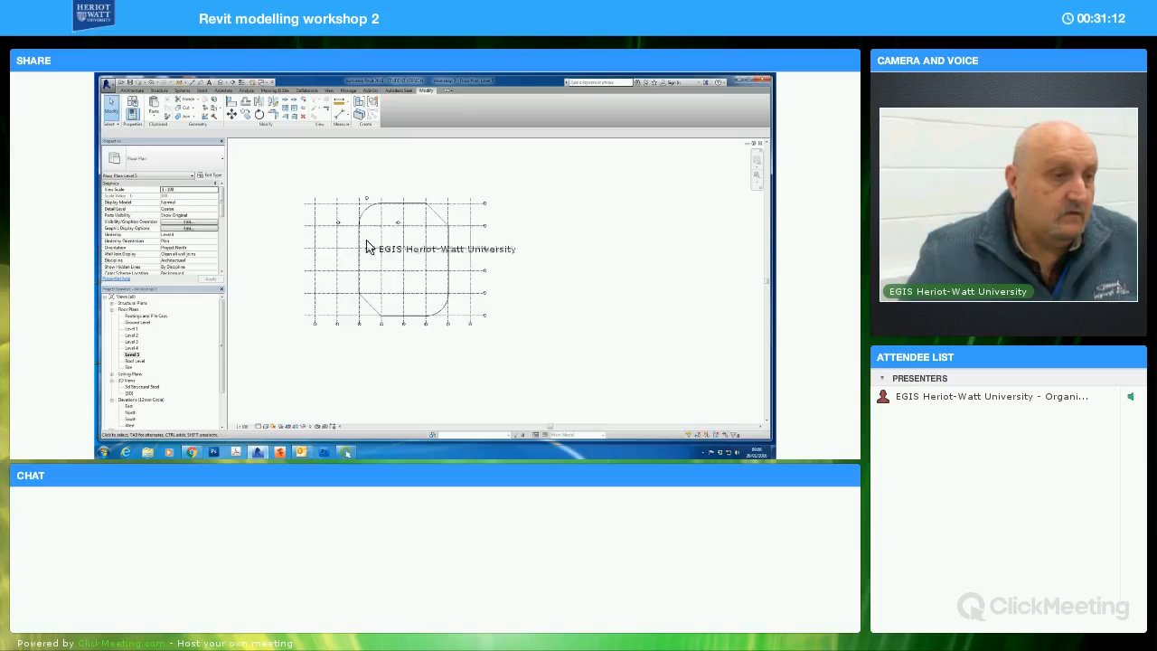
left_click(399, 203)
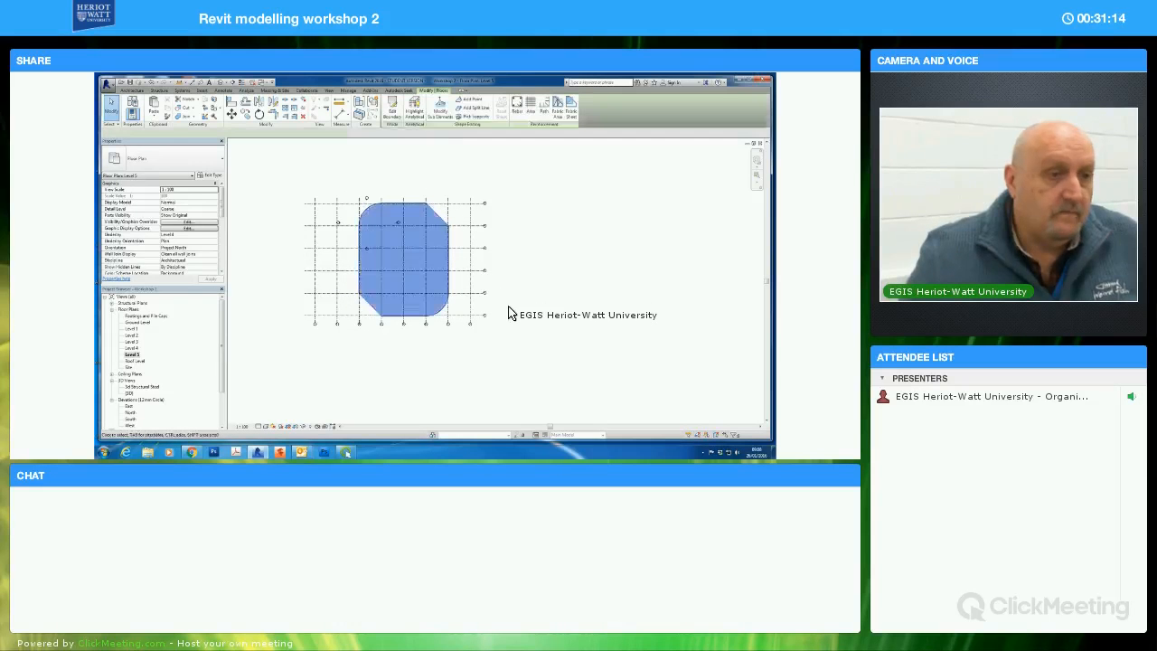
middle_click_drag(506, 307, 584, 328)
middle_click(584, 328)
middle_click(584, 328)
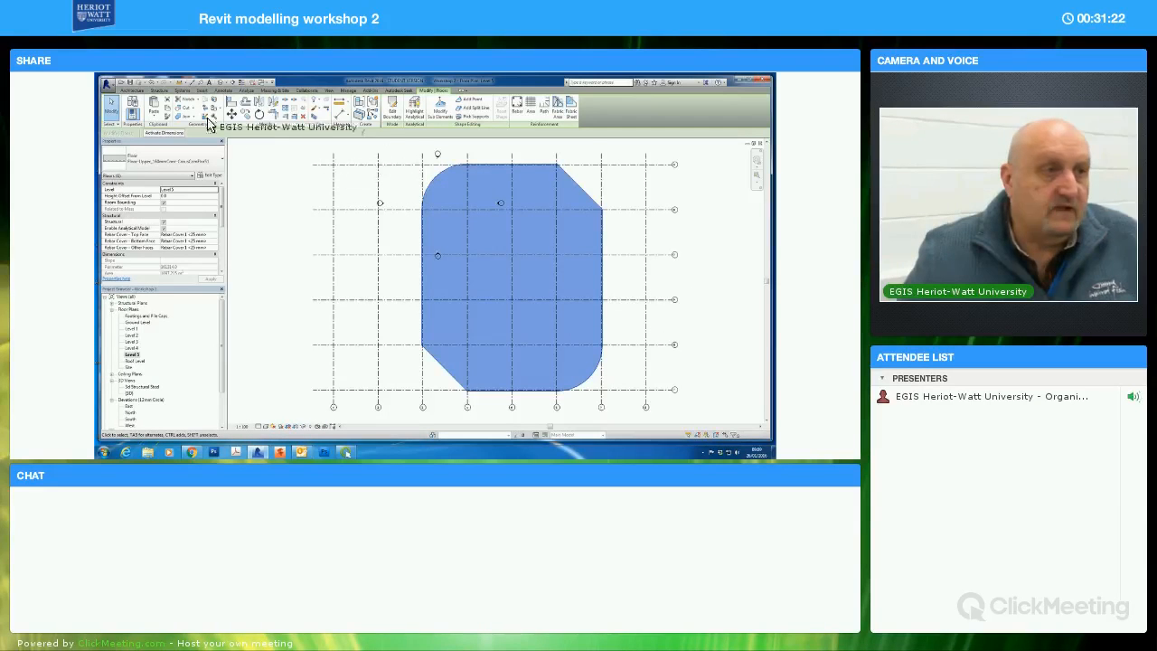
Create a shaft opening with a rectangular boundary between the central gridlines of the Level 5 floor slab
left_click(131, 91)
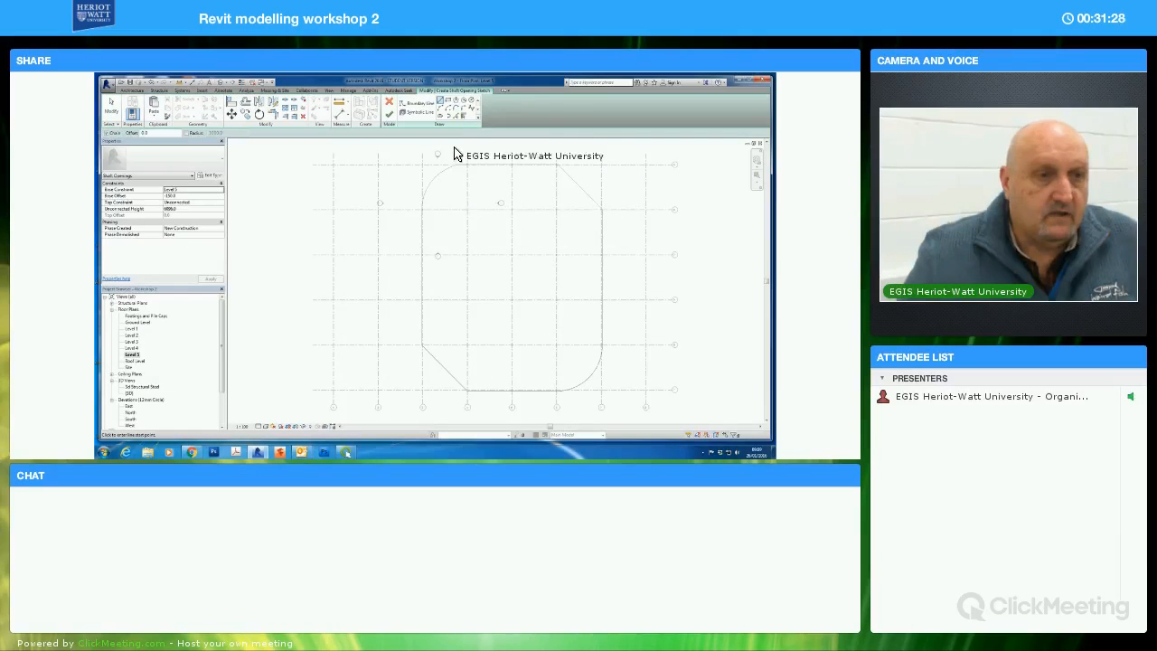
left_click(450, 105)
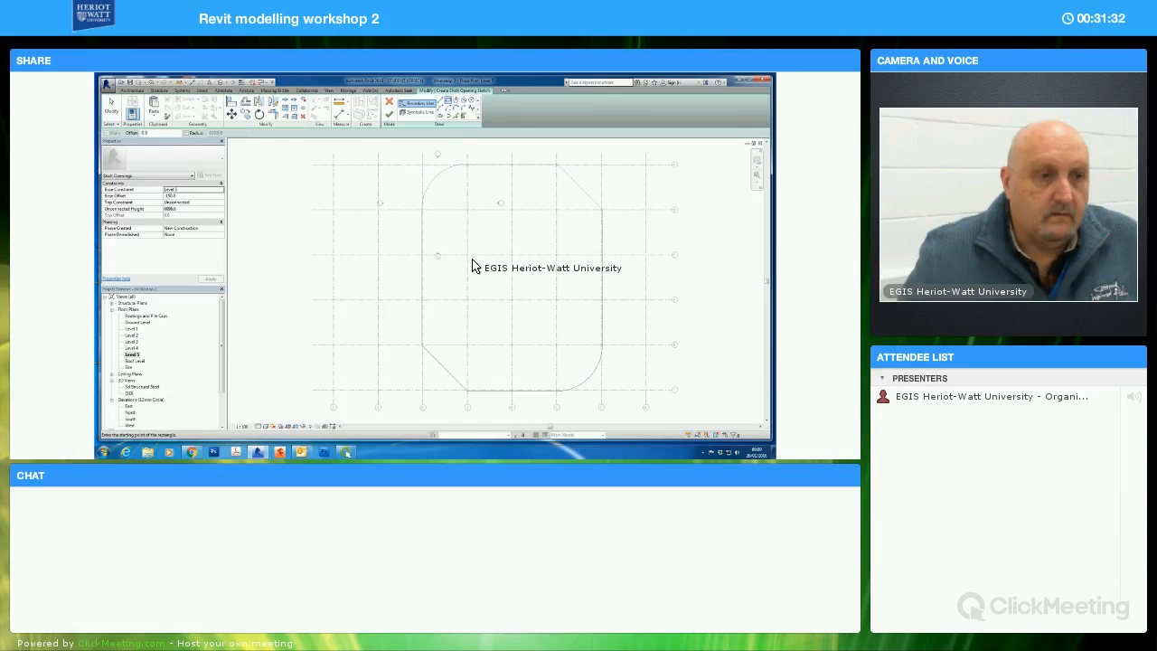
left_click(473, 260)
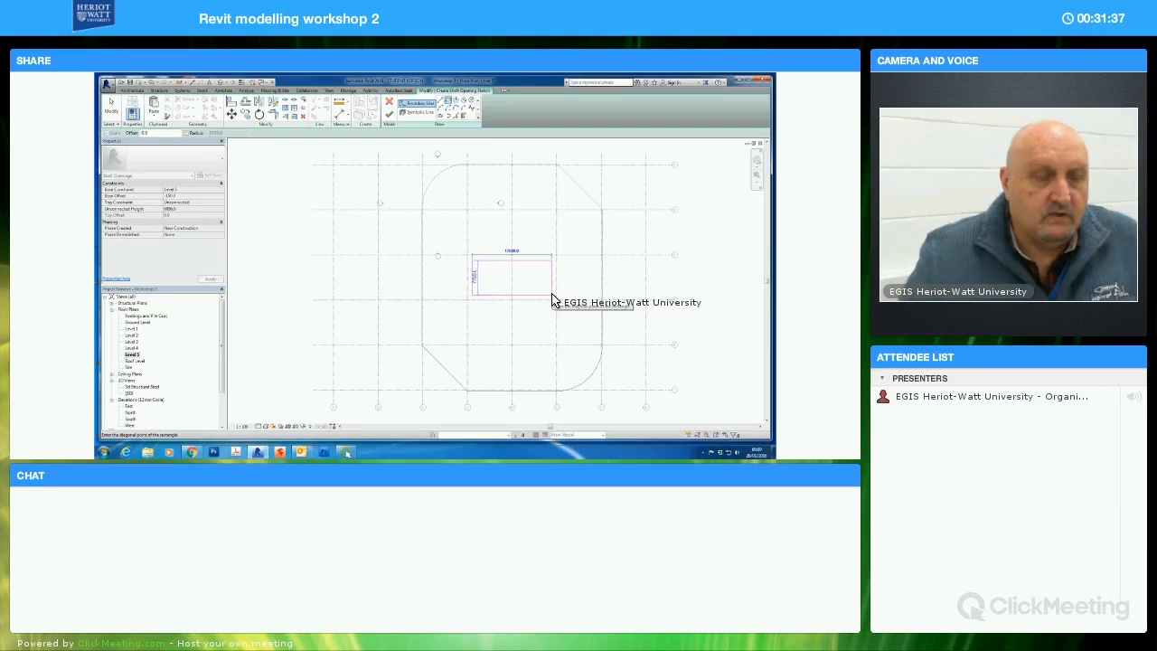
left_click(552, 296)
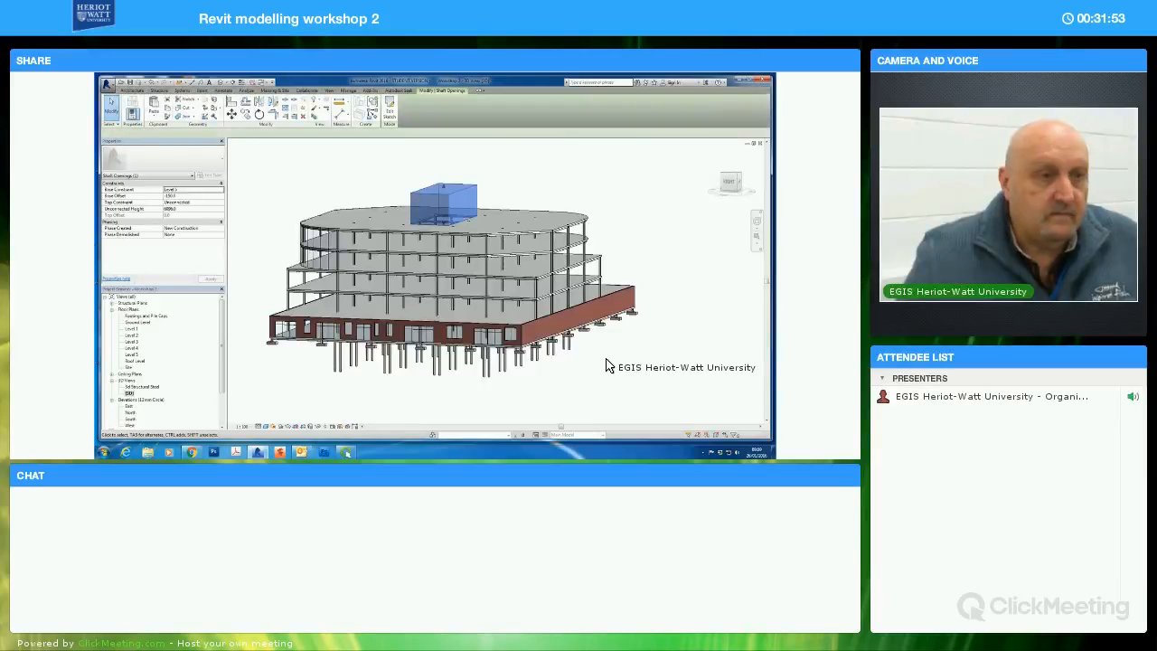
Stretch the shaft opening down through all the upper floors to just above the brick walls, with its top slightly above the roof slab
middle_click_drag(650, 341, 571, 244, "shift")
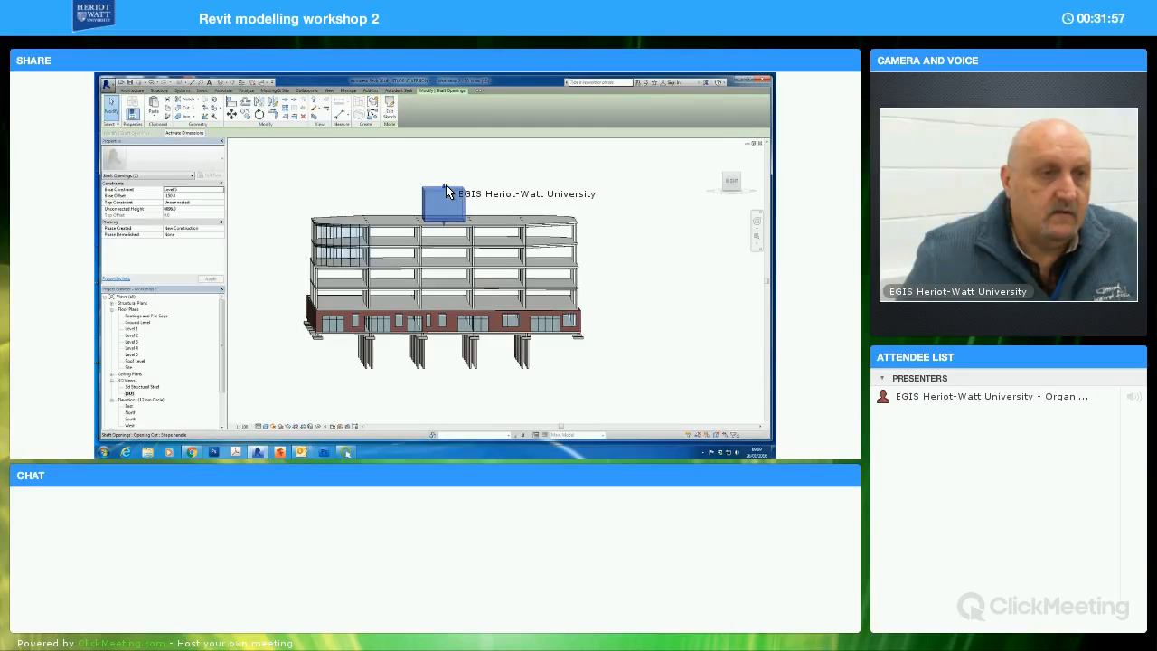
left_click_drag(444, 192, 442, 306)
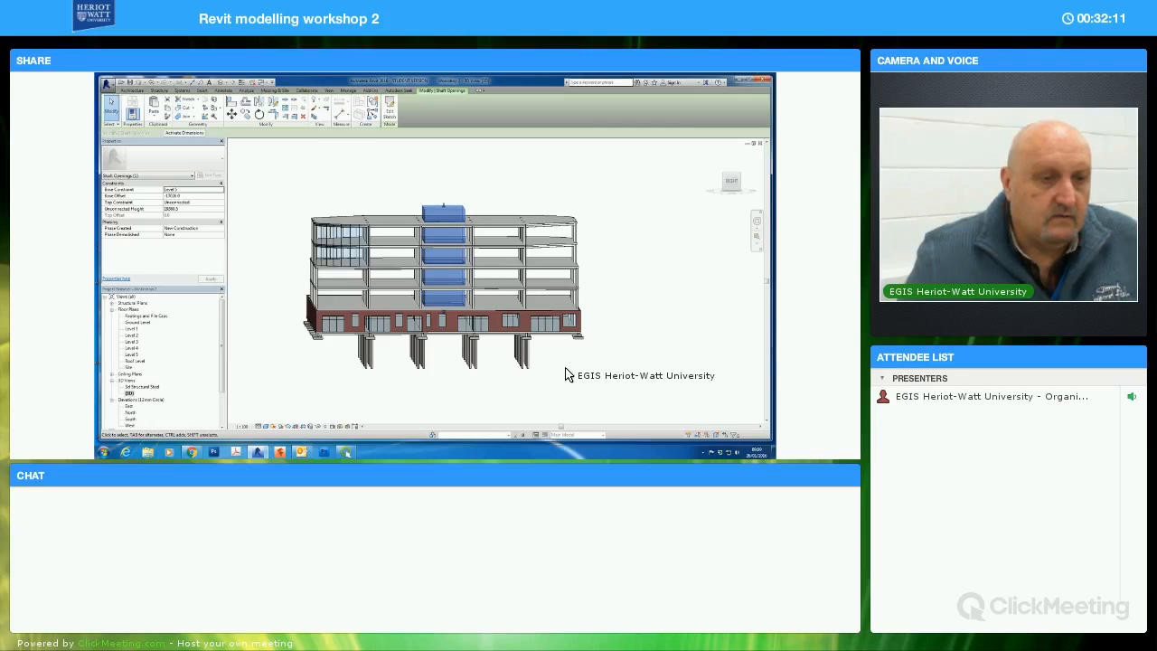
middle_click_drag(556, 379, 627, 292, "shift")
scroll(638, 283, "up", 5)
key("Escape")
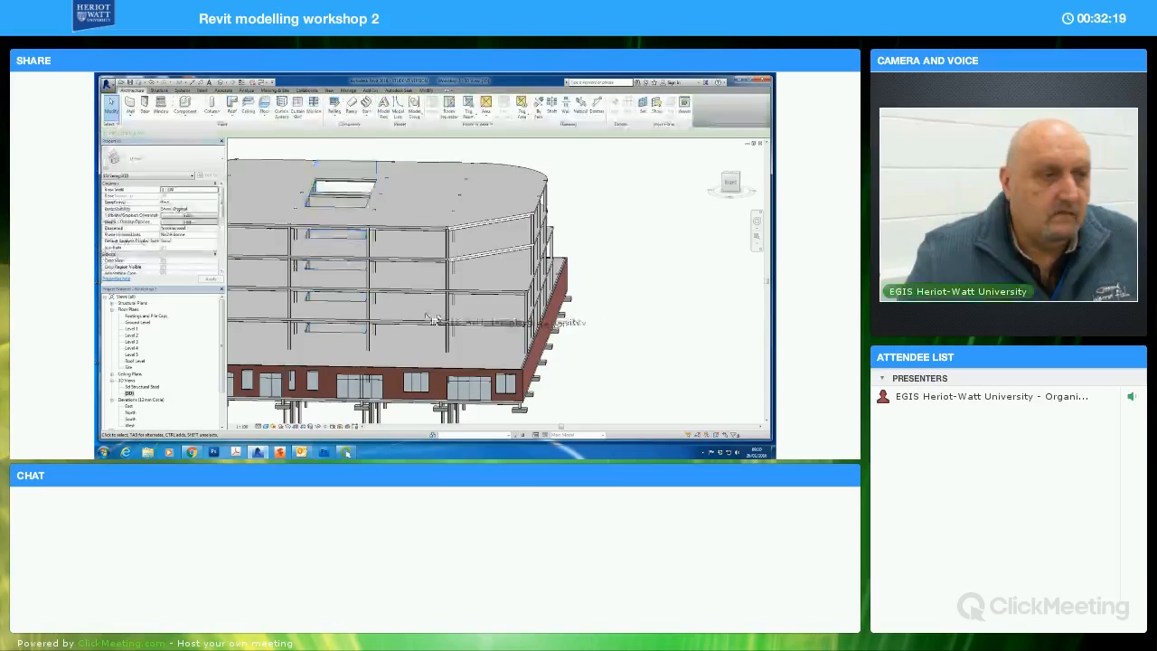
middle_click_drag(365, 316, 262, 298, "shift")
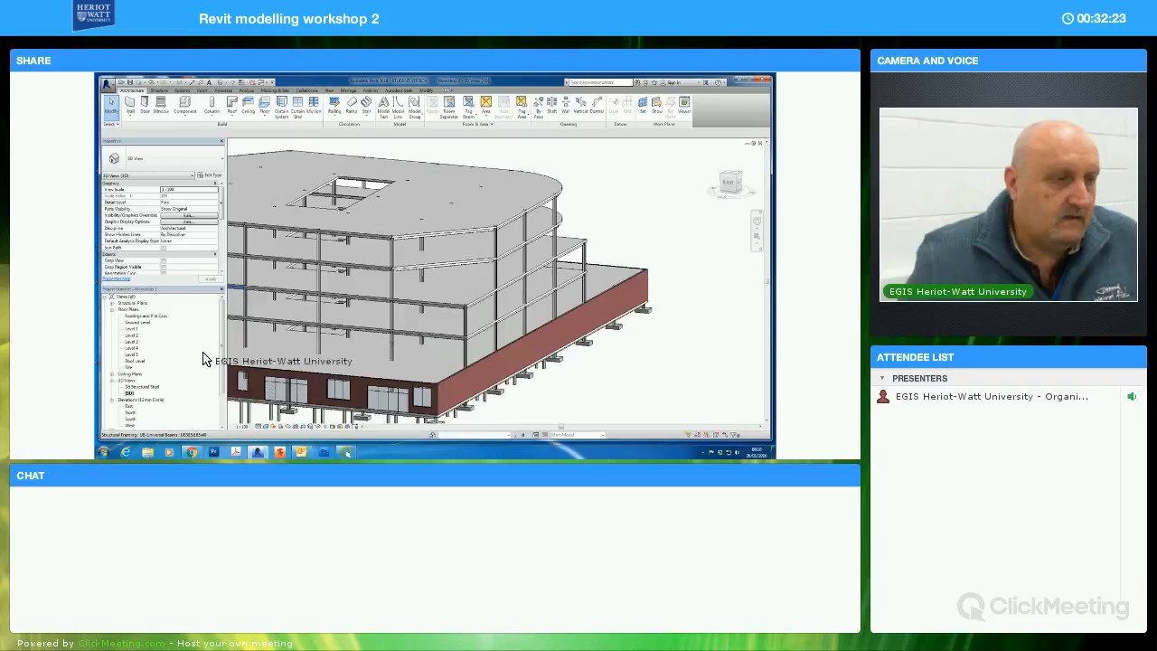
Start an in-place mass in the Level 5 floor plan, dismissing the save reminder and accepting the default mass name
left_click(132, 354)
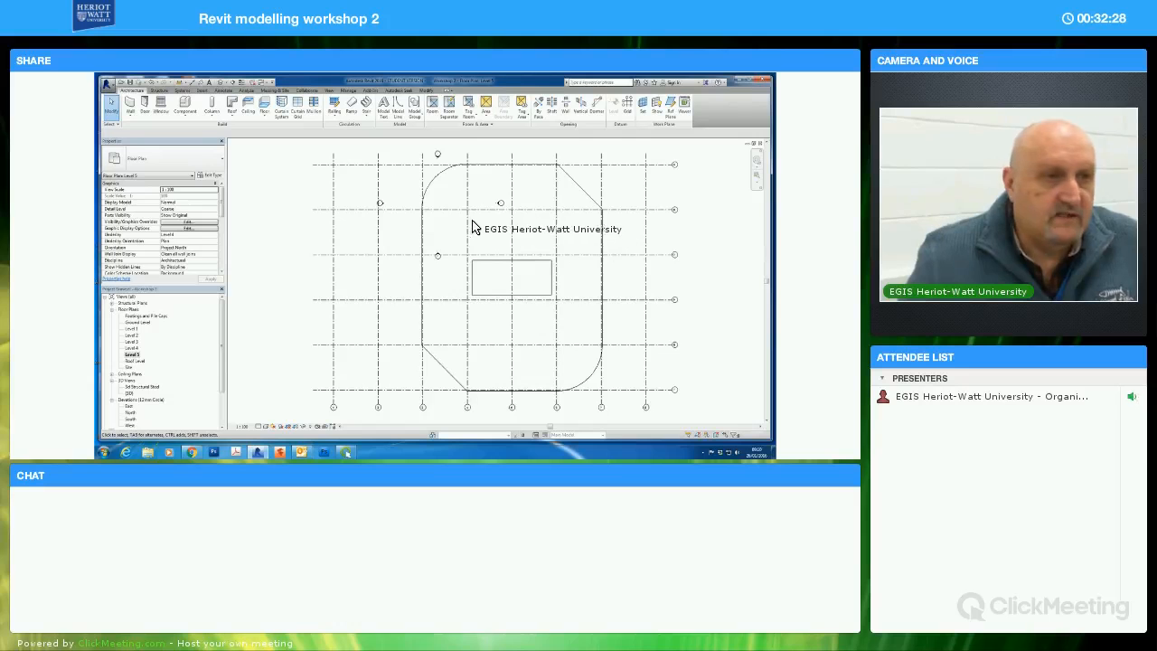
left_click(275, 91)
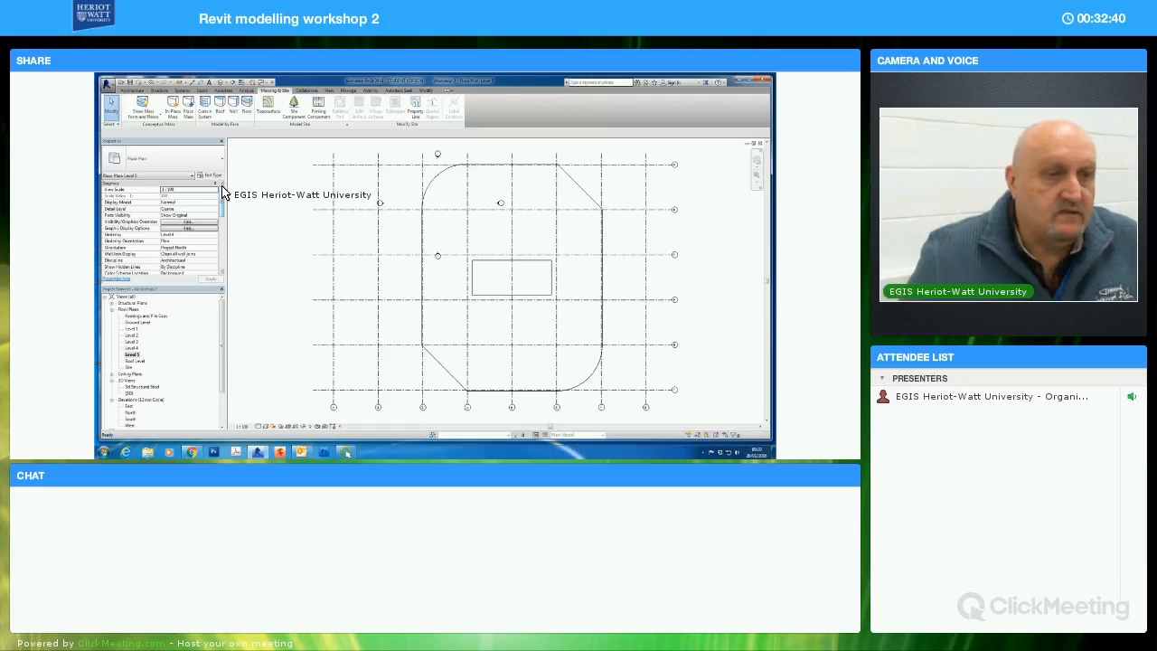
left_click(171, 107)
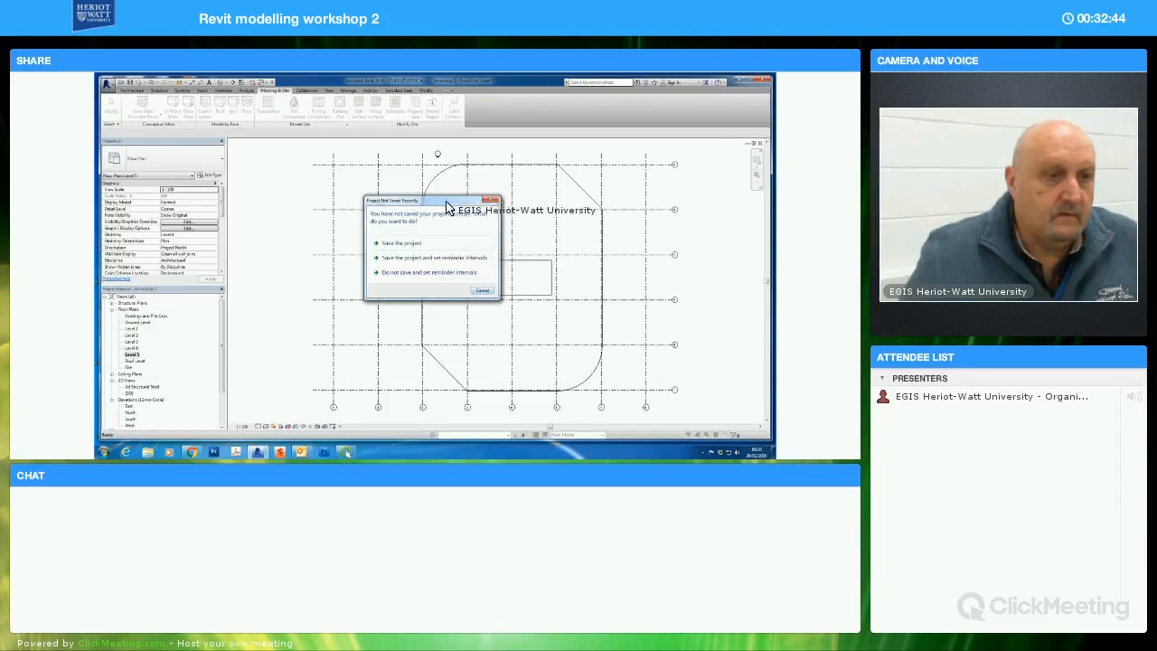
left_click_drag(390, 200, 660, 180)
left_click(749, 271)
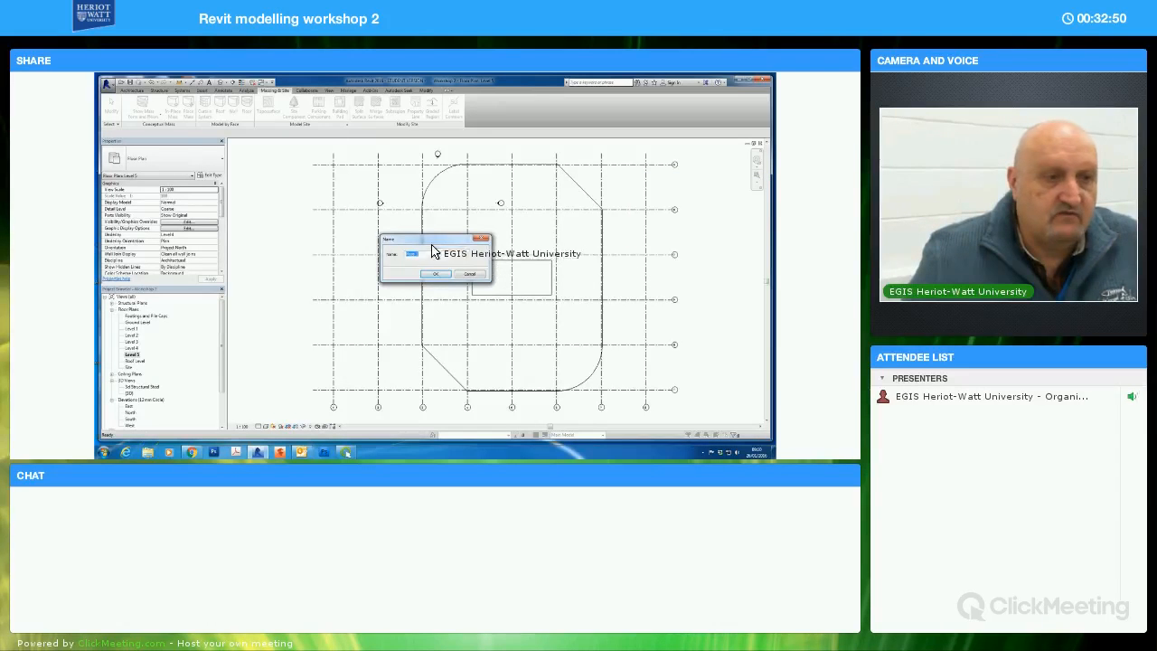
left_click_drag(437, 242, 298, 160)
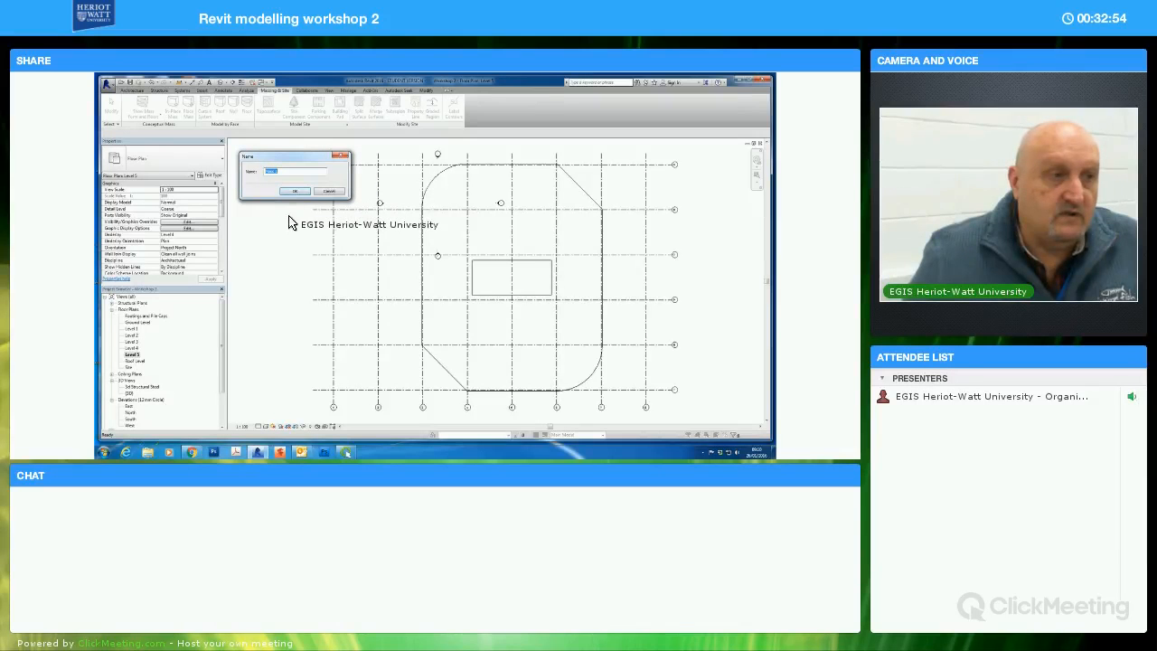
left_click(297, 196)
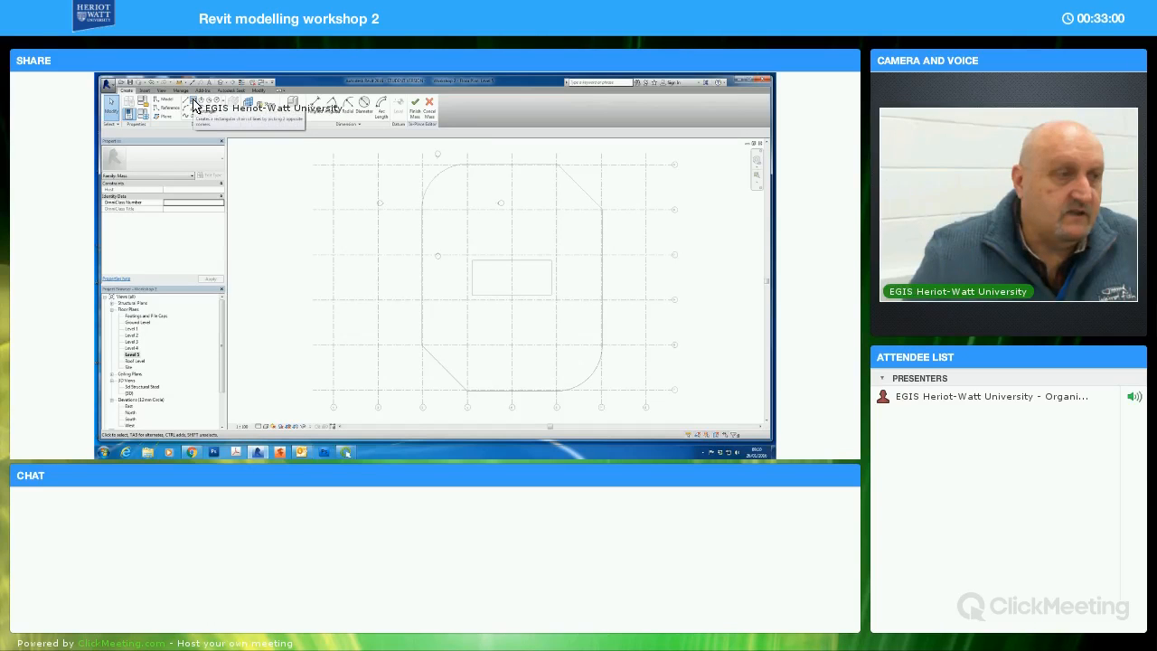
Sketch a rectangle tracing the shaft opening's outline from corner to corner and create a solid form from it
left_click(197, 110)
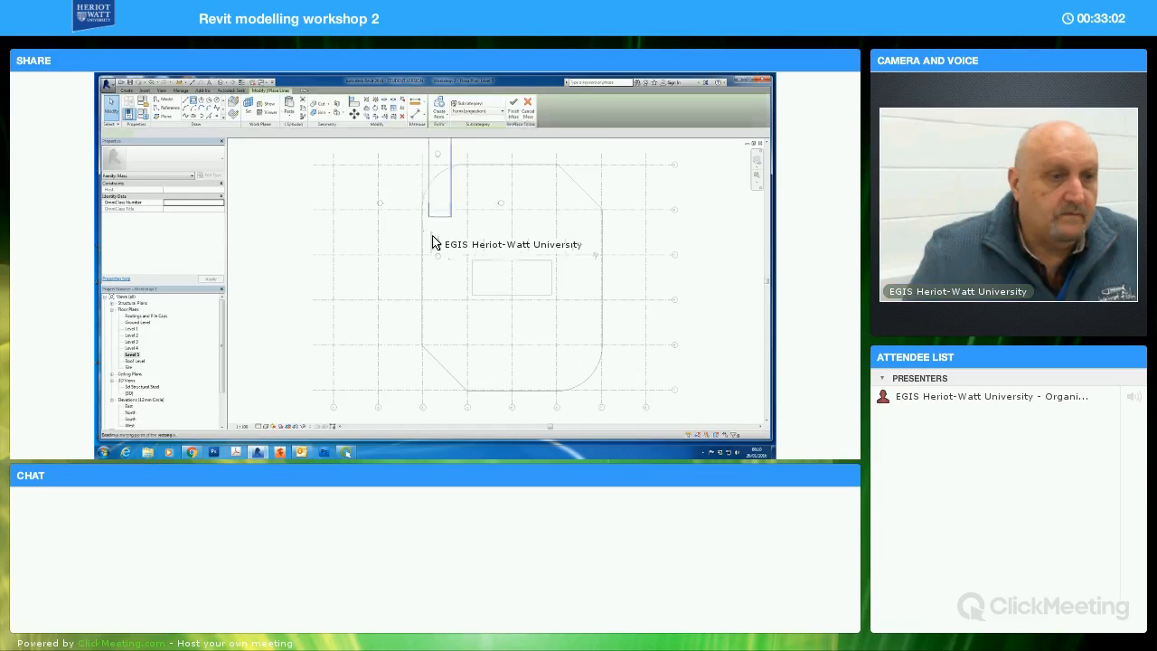
left_click(472, 260)
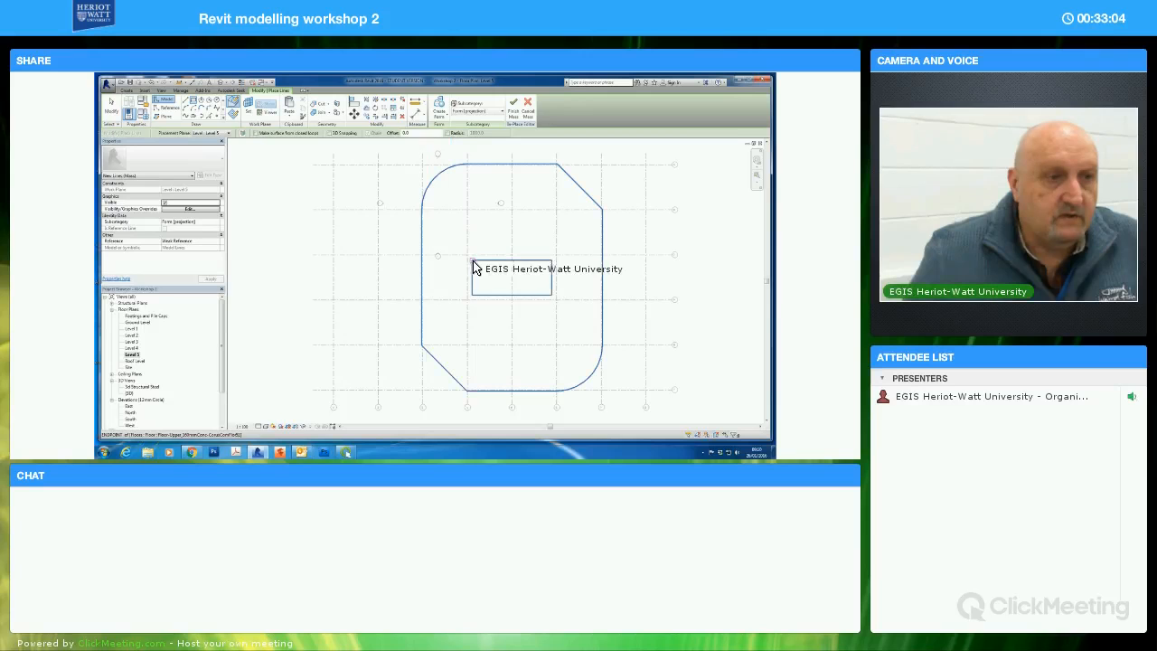
left_click(550, 295)
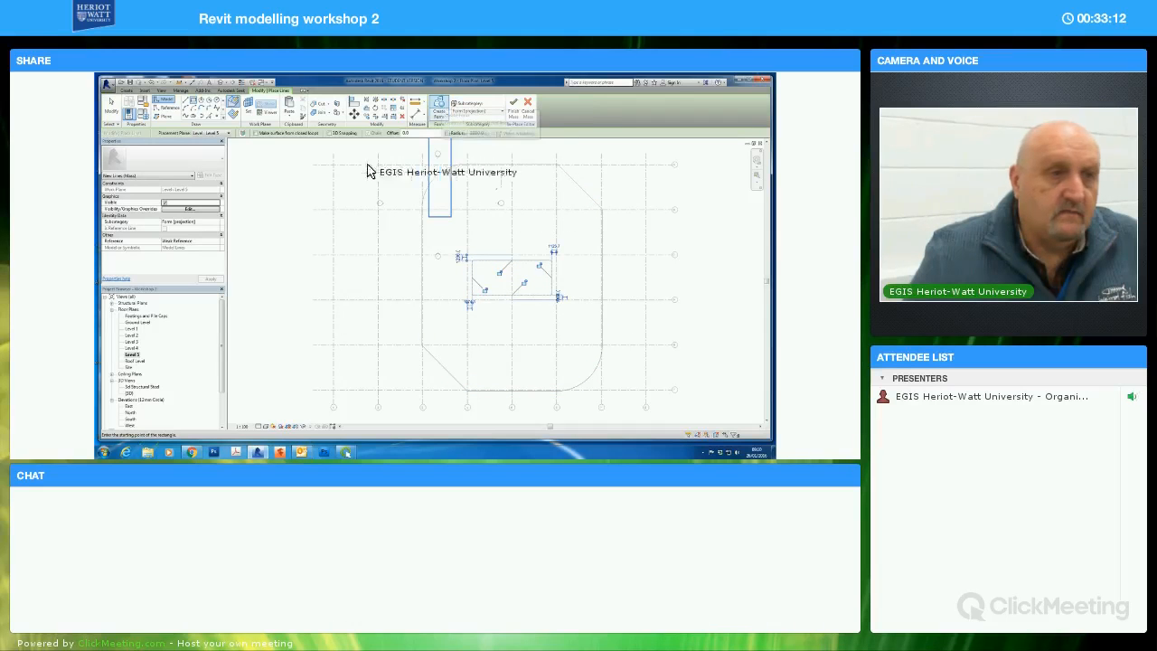
left_click(440, 107)
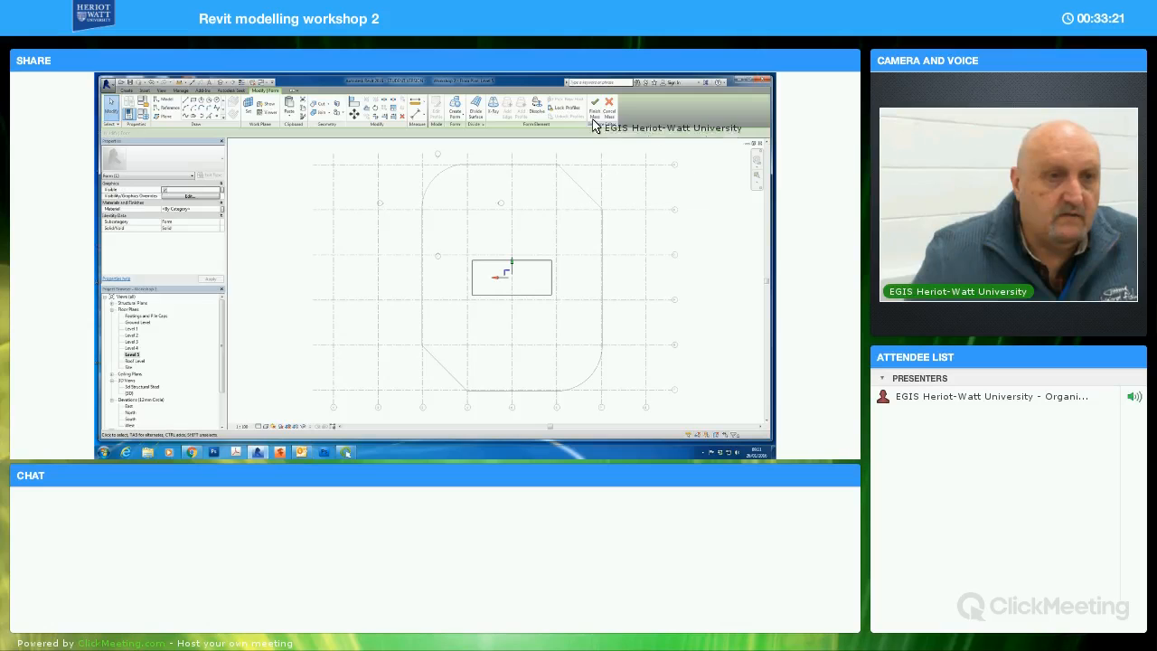
Finish the in-place mass, open the 3D view and reopen the mass above the roof for in-place editing
left_click(594, 112)
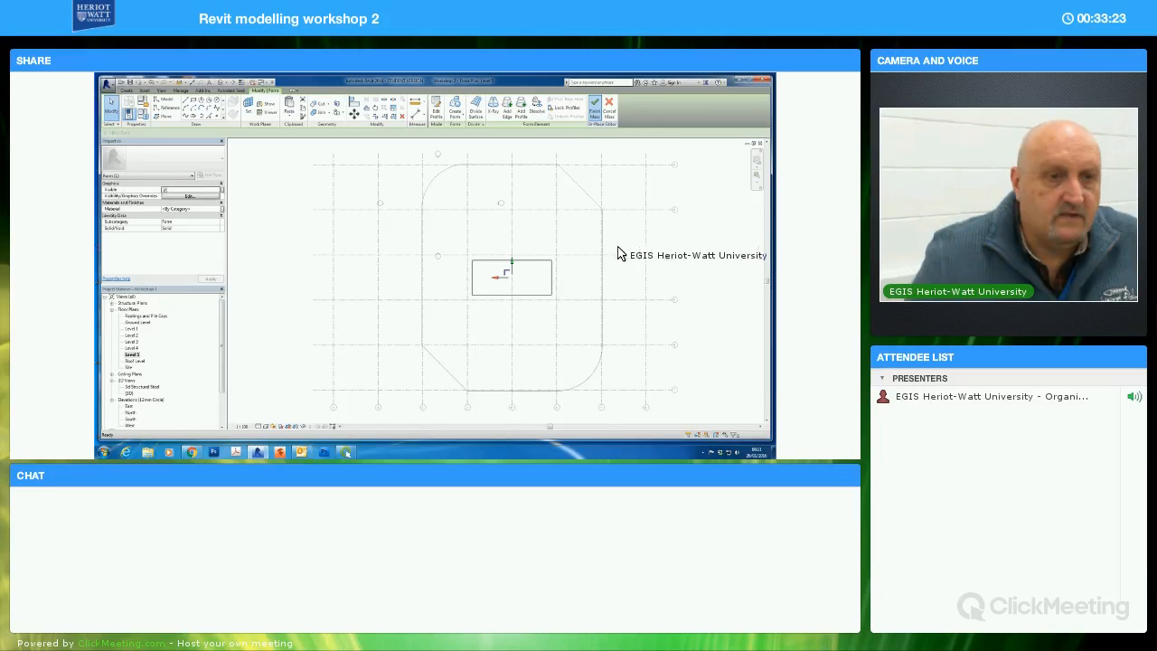
left_click(131, 393)
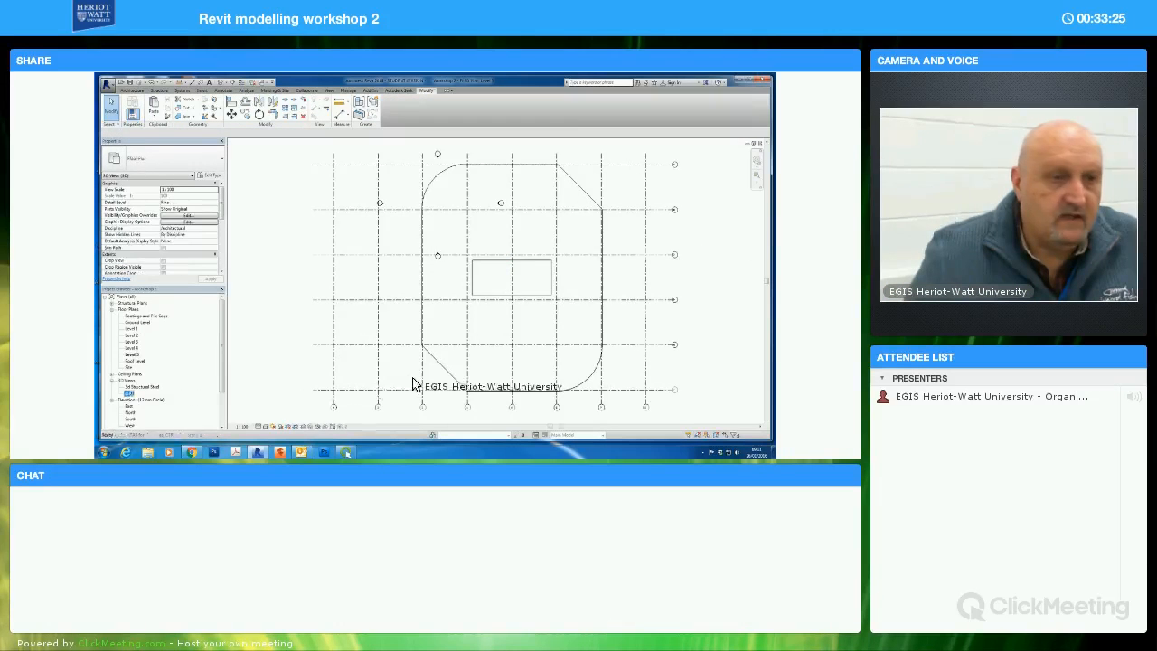
middle_click_drag(434, 272, 532, 302)
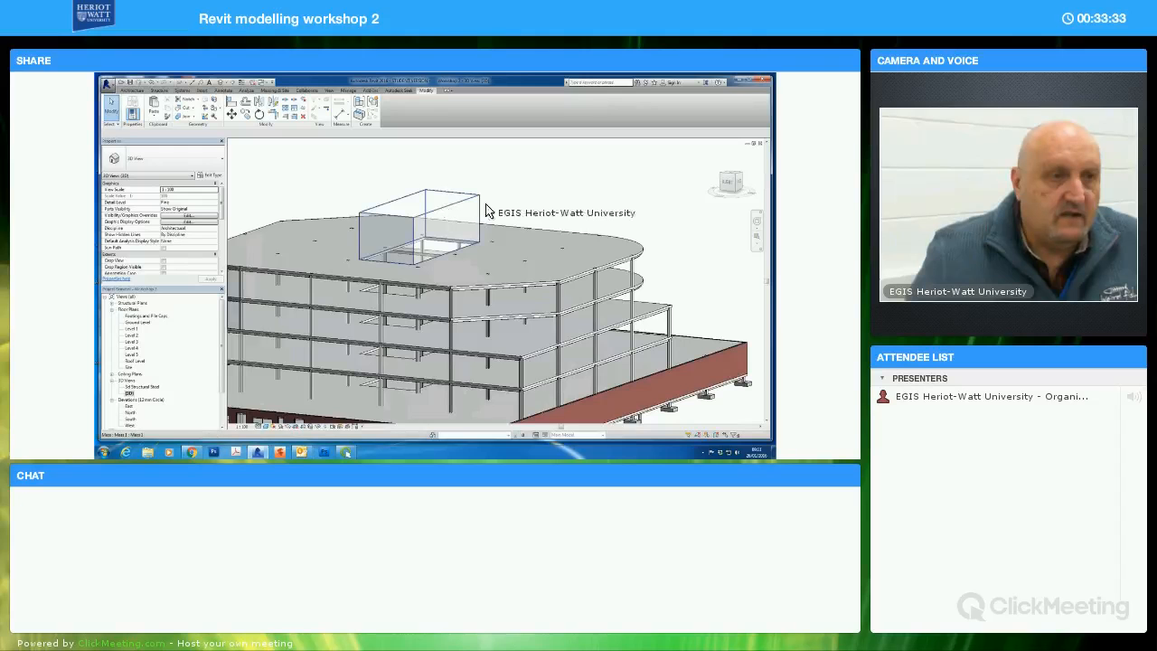
left_click(479, 208)
left_click(396, 115)
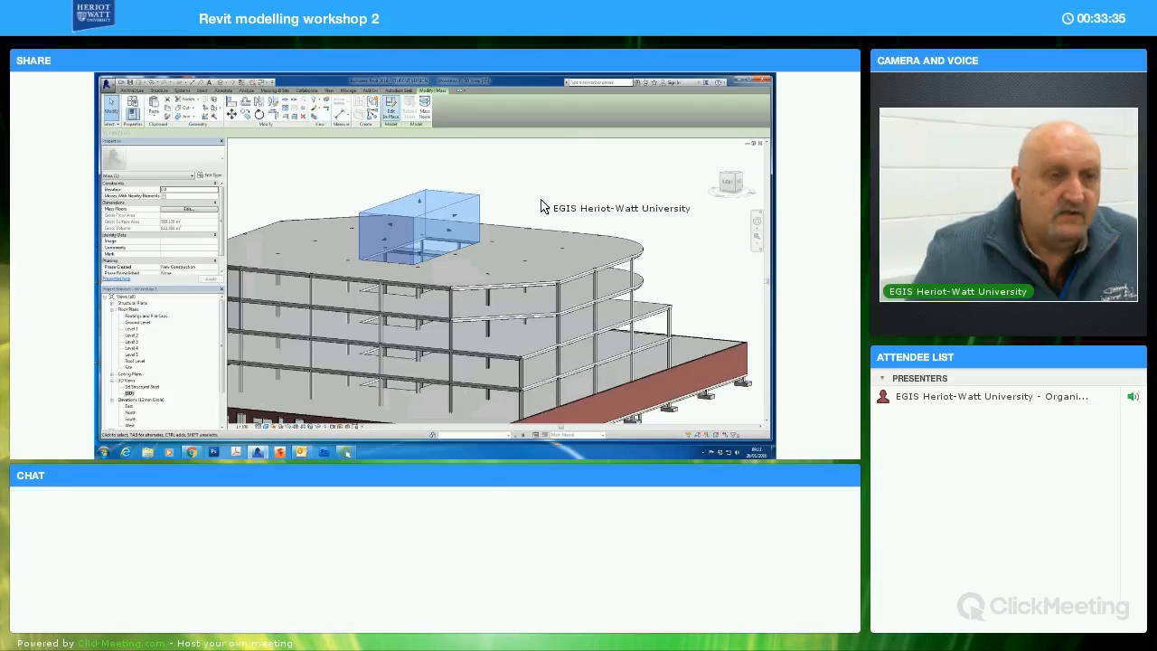
Stretch the mass's bottom face down through the upper floors to just above the ground-floor brick walls
middle_click_drag(512, 200, 544, 204)
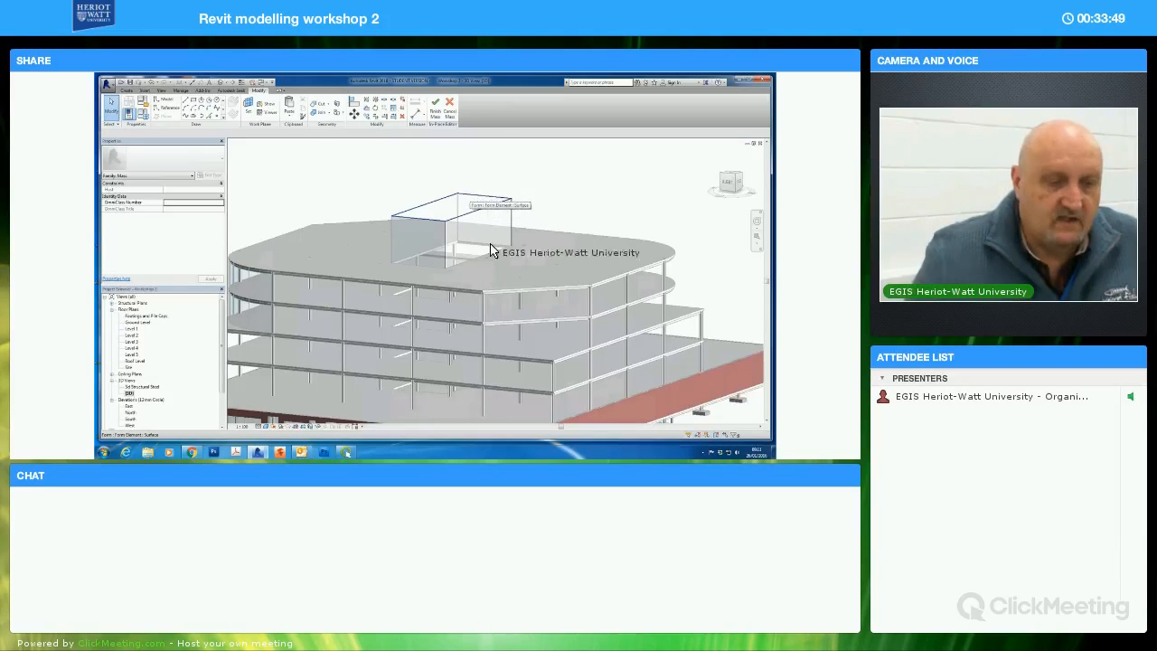
middle_click_drag(530, 270, 443, 262, "shift")
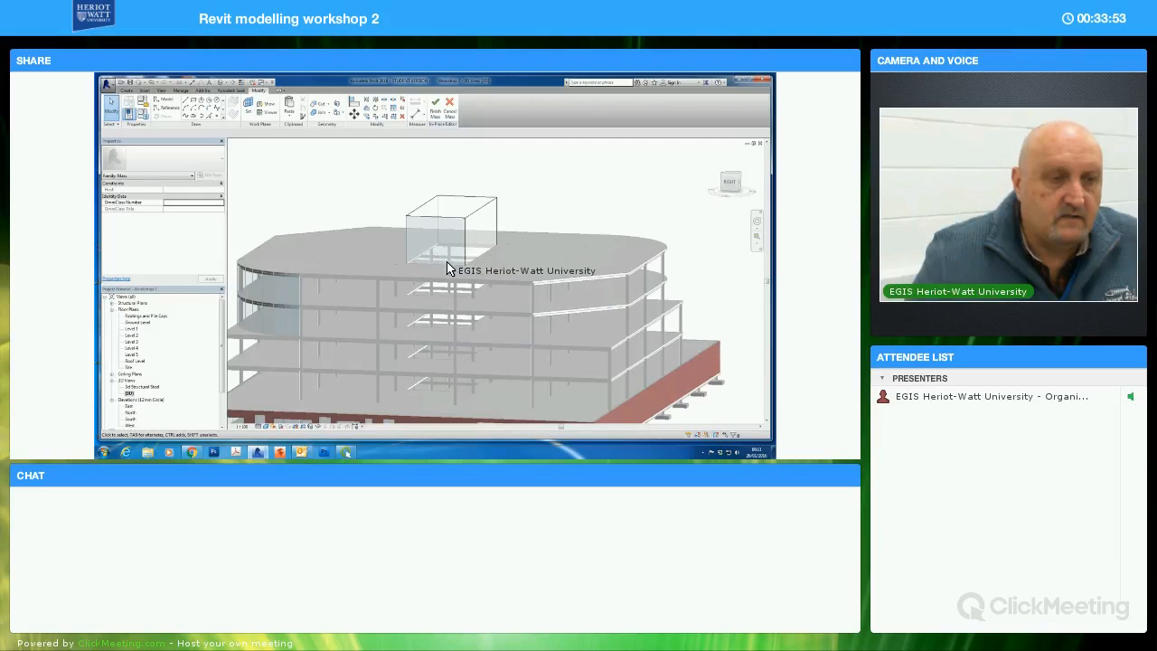
left_click(448, 261)
middle_click_drag(507, 293, 452, 275, "shift")
left_click_drag(452, 290, 445, 395)
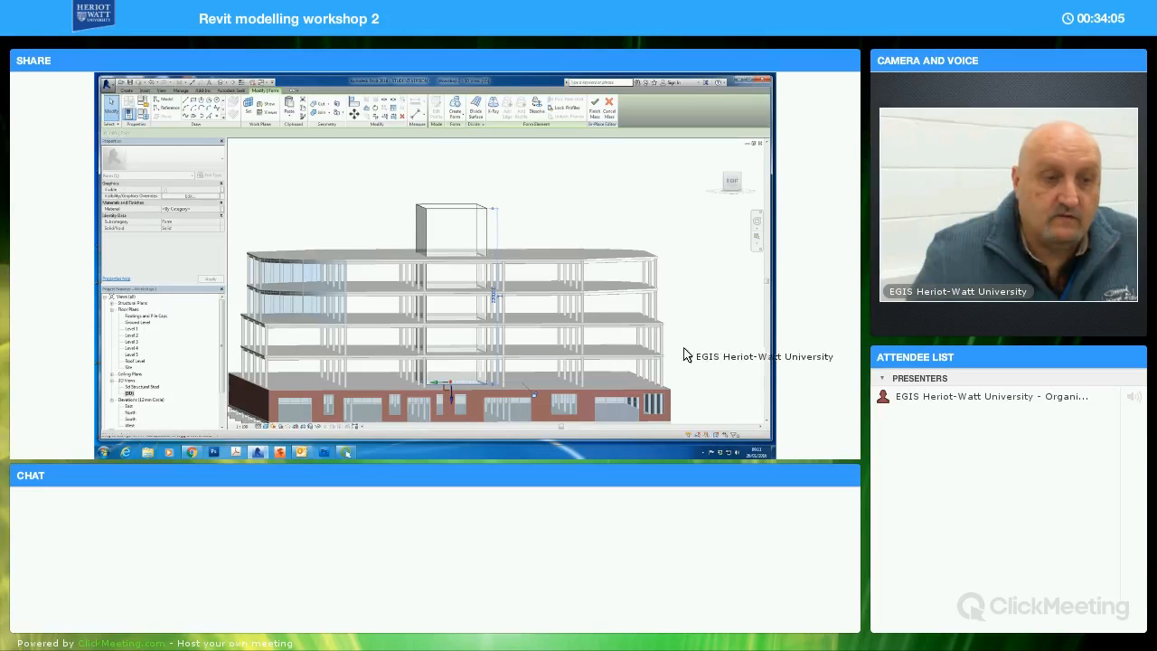
Lower the mass's top face to slightly above the roof slab and finish editing the mass
left_click(538, 205)
mouse_move(528, 222)
middle_mouse_down("shift")
mouse_move(442, 216)
mouse_move(538, 233)
middle_mouse_up("shift")
left_click(456, 220)
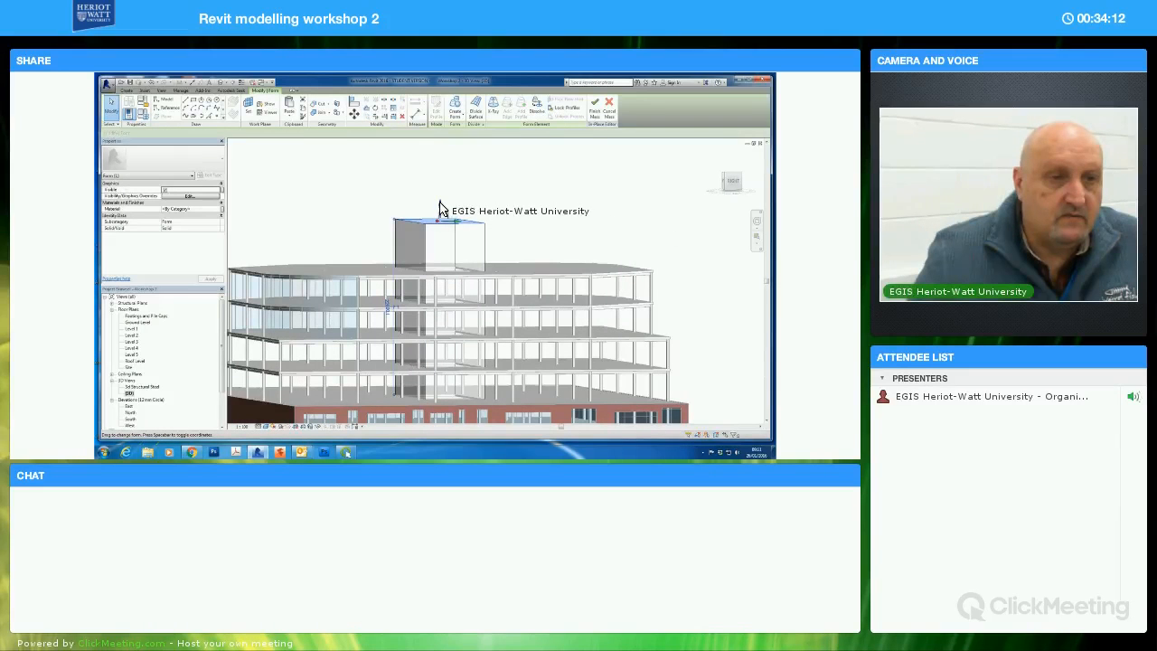
left_click_drag(439, 232, 650, 271)
left_click(674, 270)
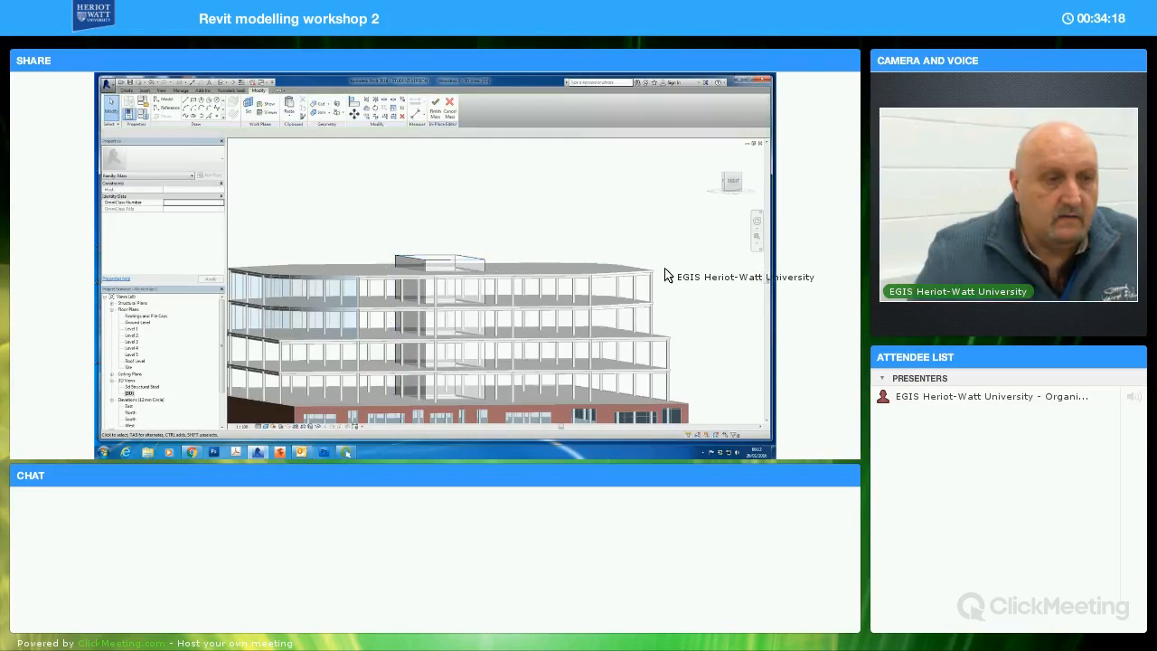
middle_click_drag(636, 269, 520, 194, "shift")
left_click(437, 113)
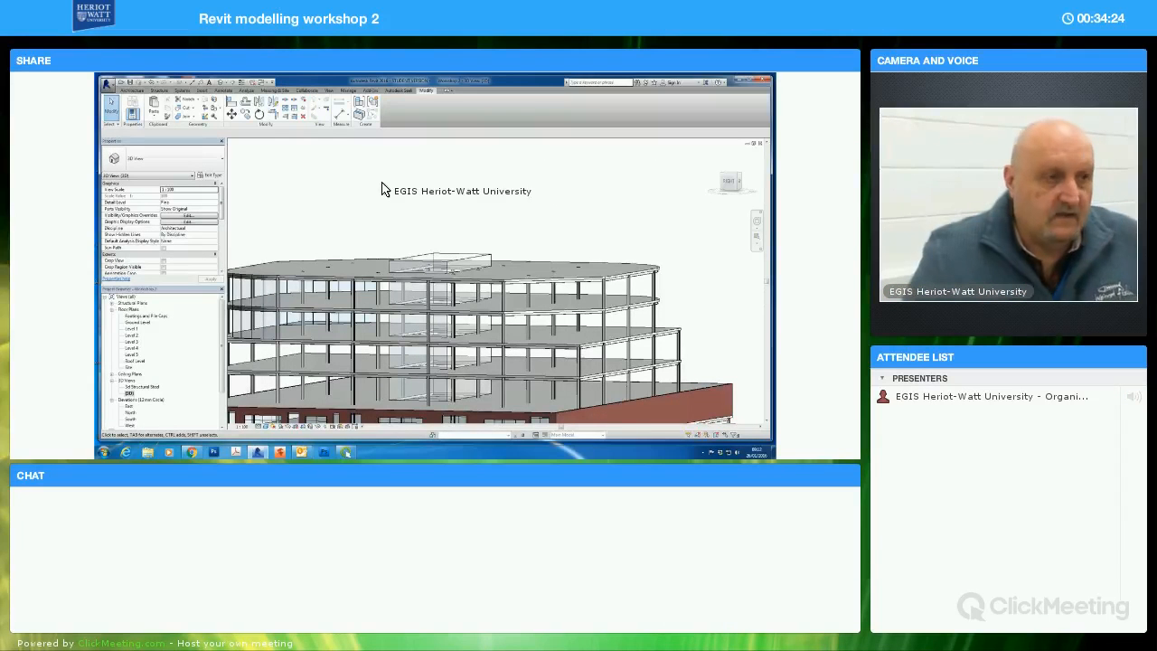
Create a curtain system over the mass's top and side faces and set the mass display to follow the view settings
left_click(129, 91)
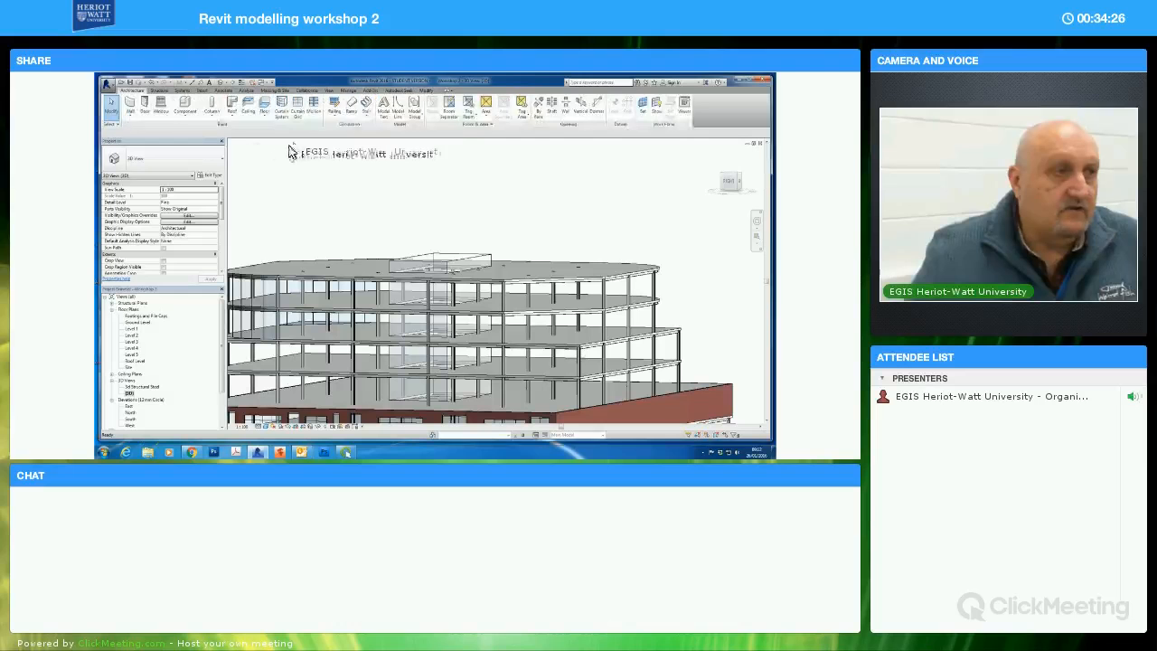
left_click(281, 107)
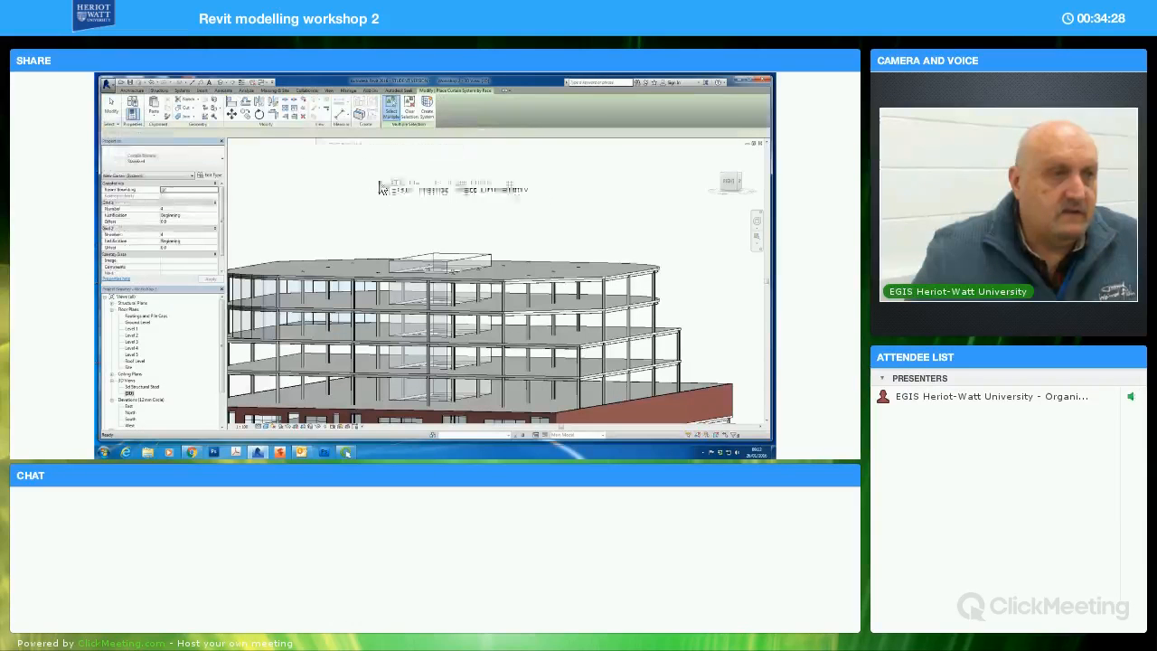
left_click(471, 266)
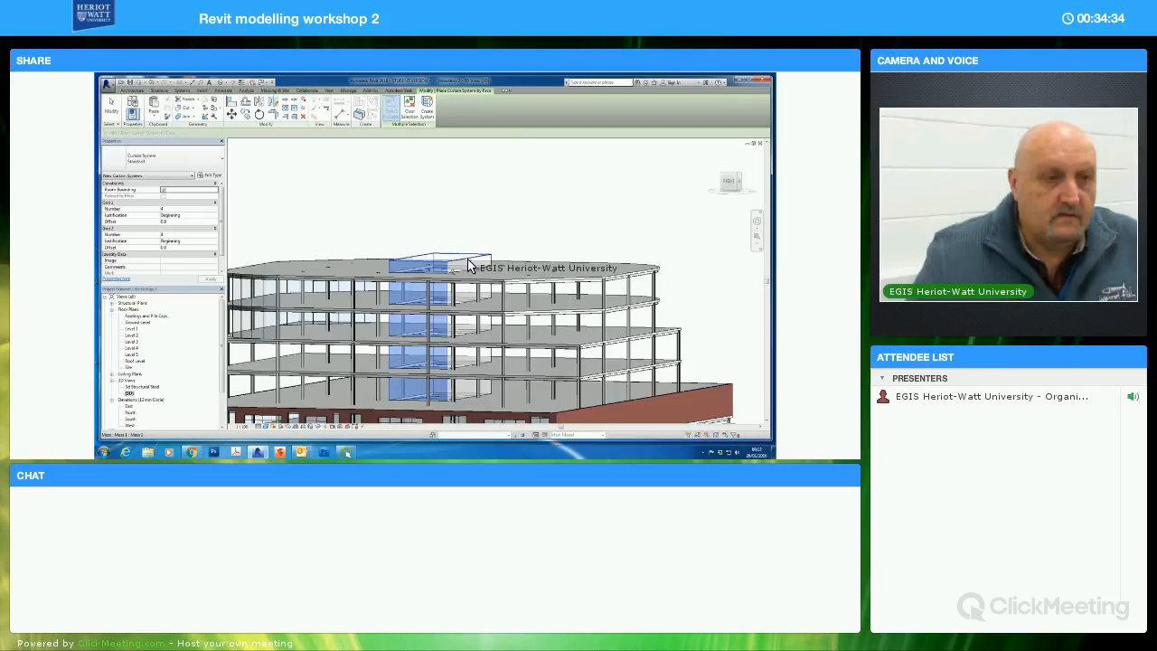
left_click(544, 251)
middle_click_drag(516, 264, 462, 269, "shift")
left_click(483, 275)
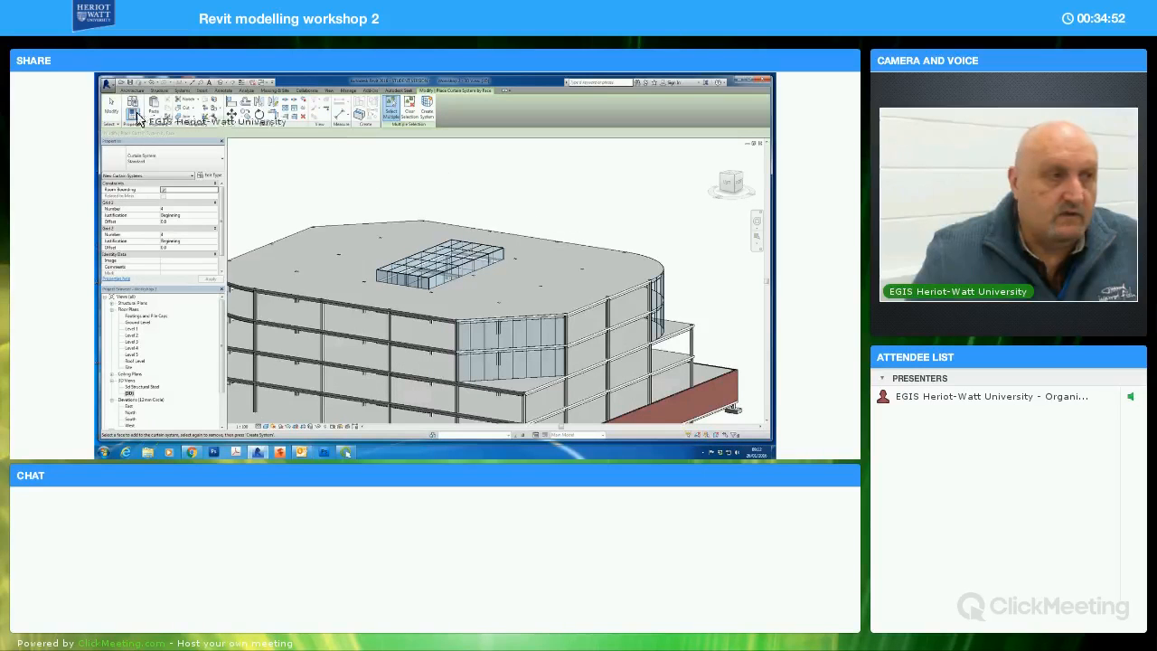
key("Escape")
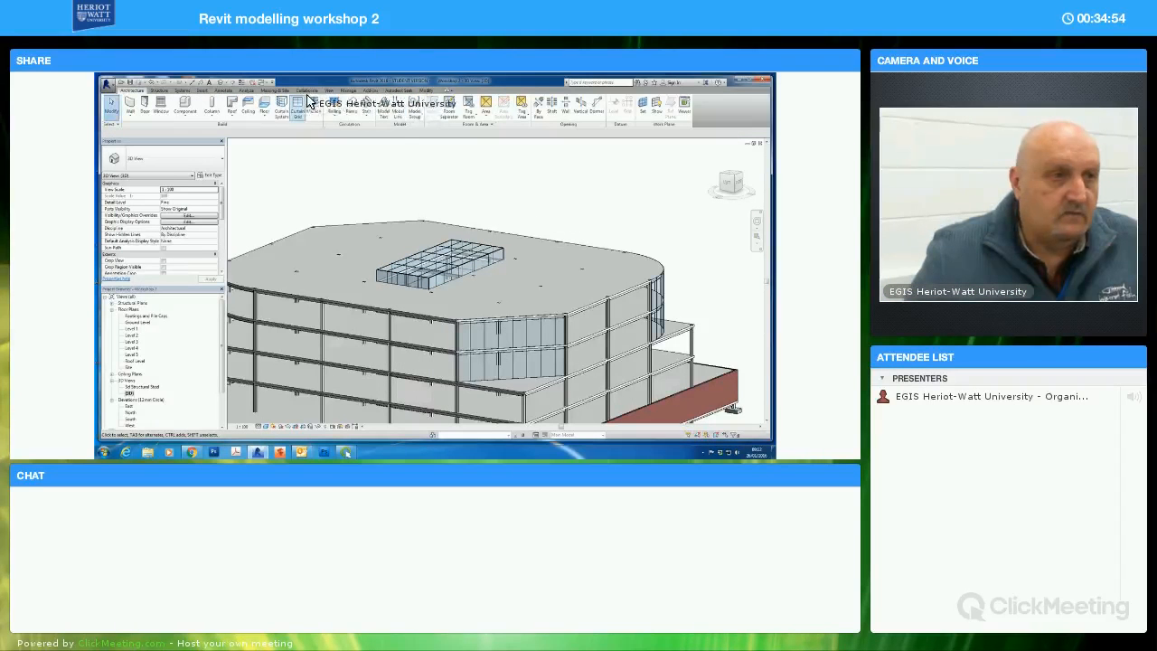
left_click(275, 91)
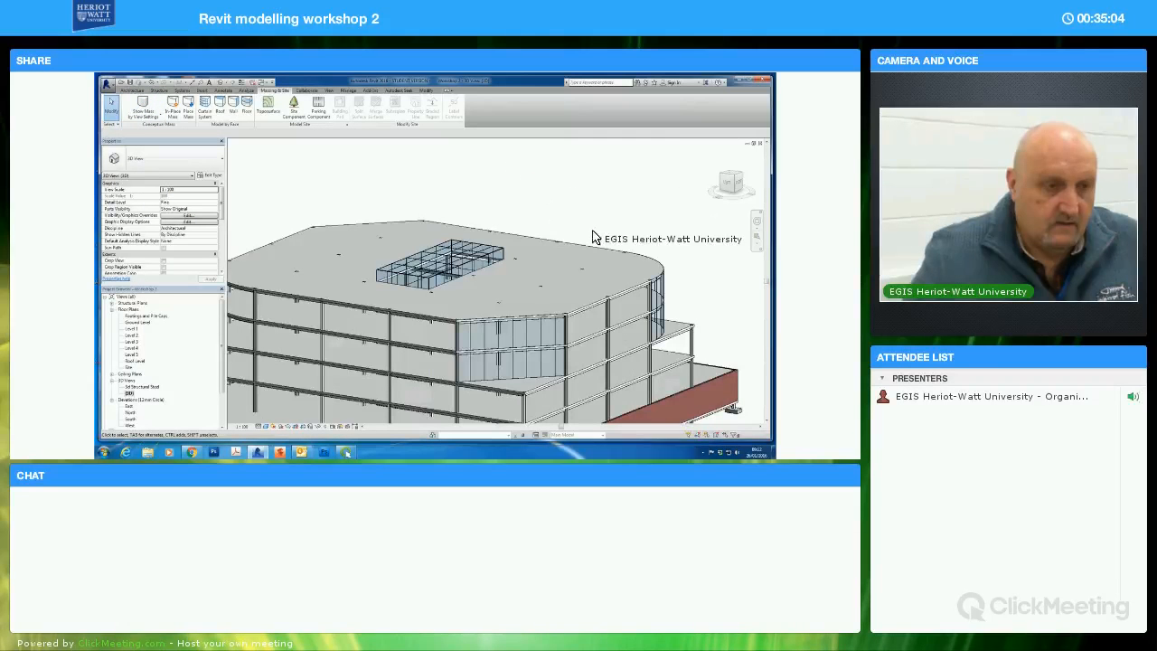
Temporarily hide the front ground-floor brick wall element in the 3D view
middle_click_drag(529, 234, 470, 375, "shift")
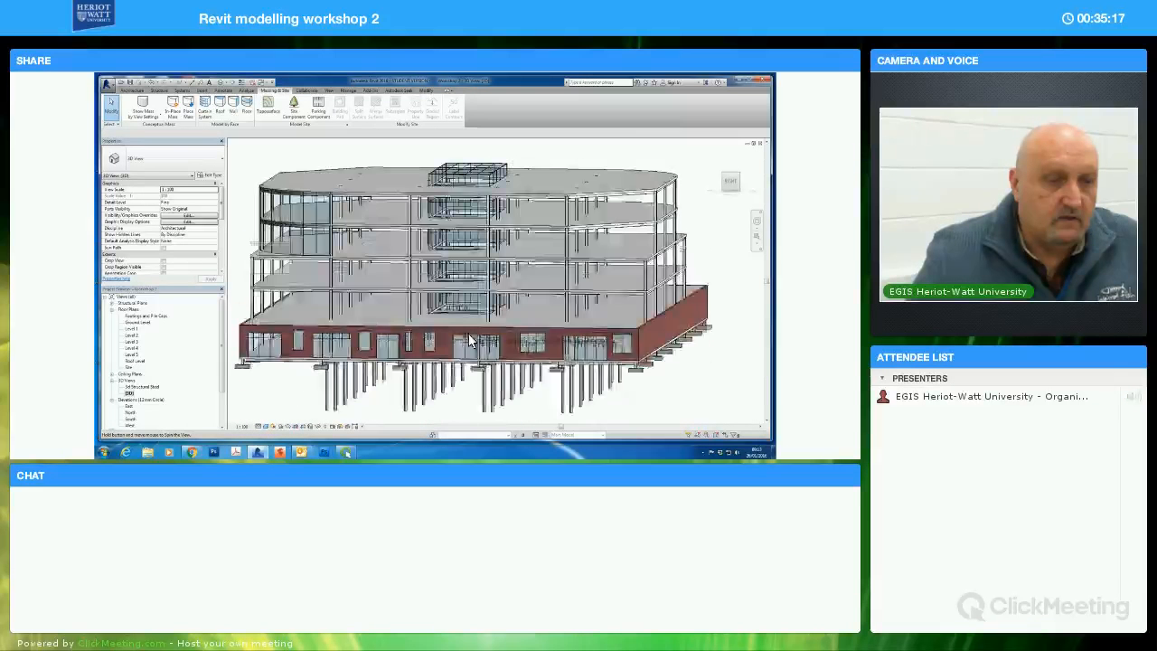
left_click(470, 375)
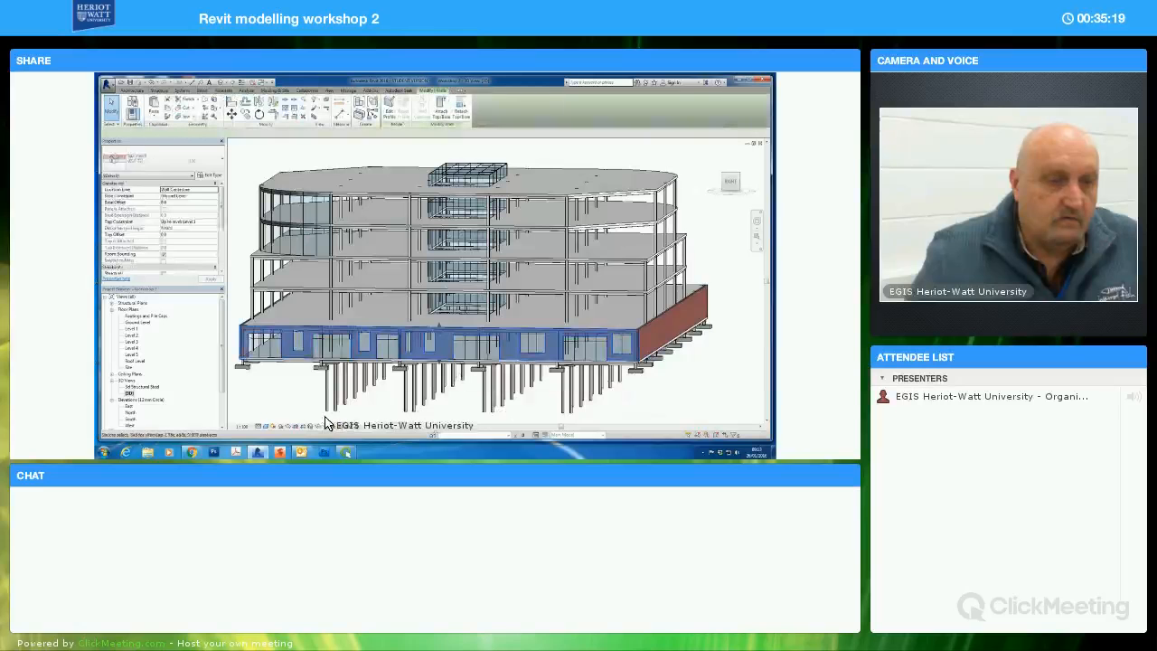
left_click(320, 425)
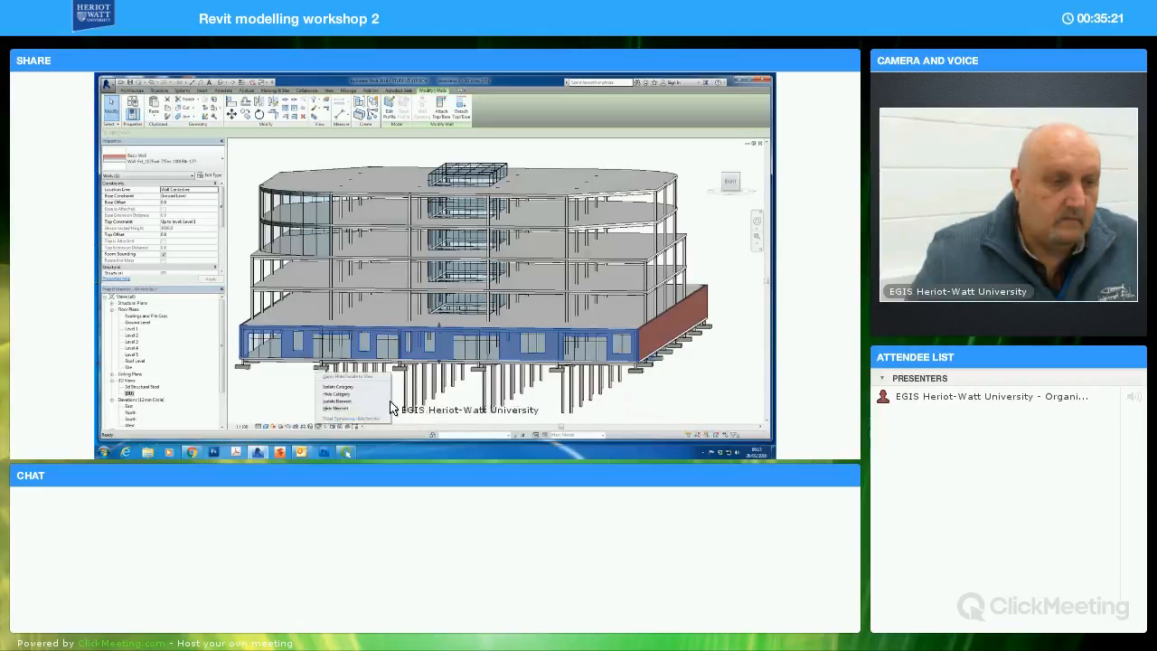
left_click(387, 406)
Examine from several angles how the glazed shaft runs through the floors behind the hidden wall
middle_click_drag(448, 398, 469, 361, "shift")
scroll(469, 362, "up", 4)
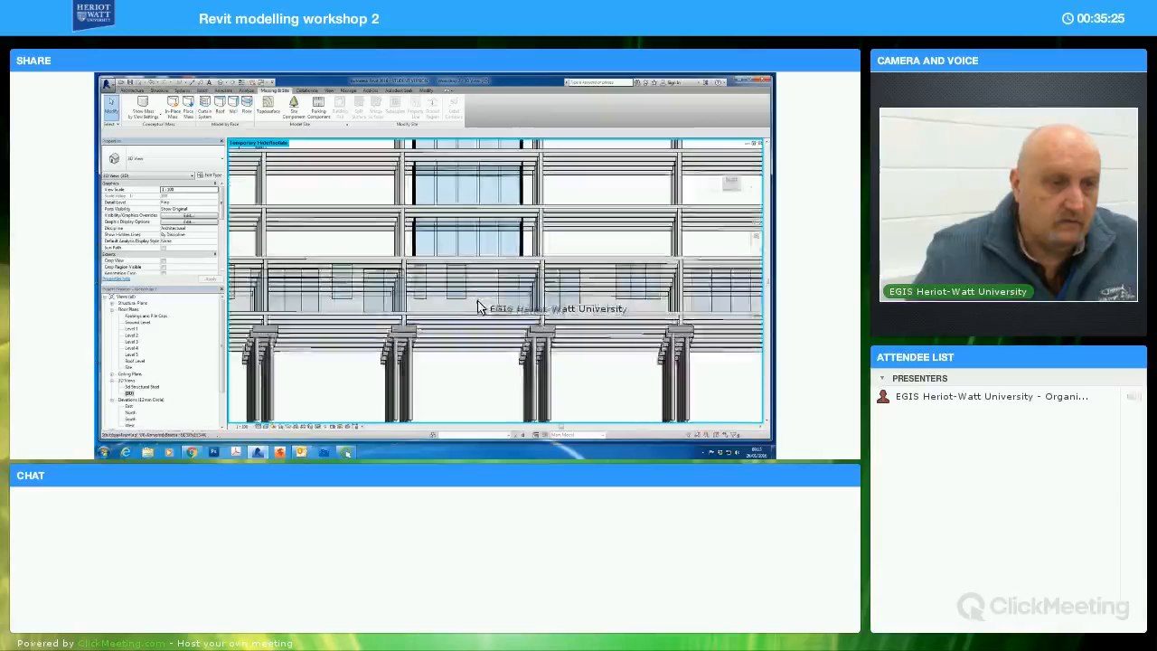
middle_click_drag(471, 320, 455, 284, "shift")
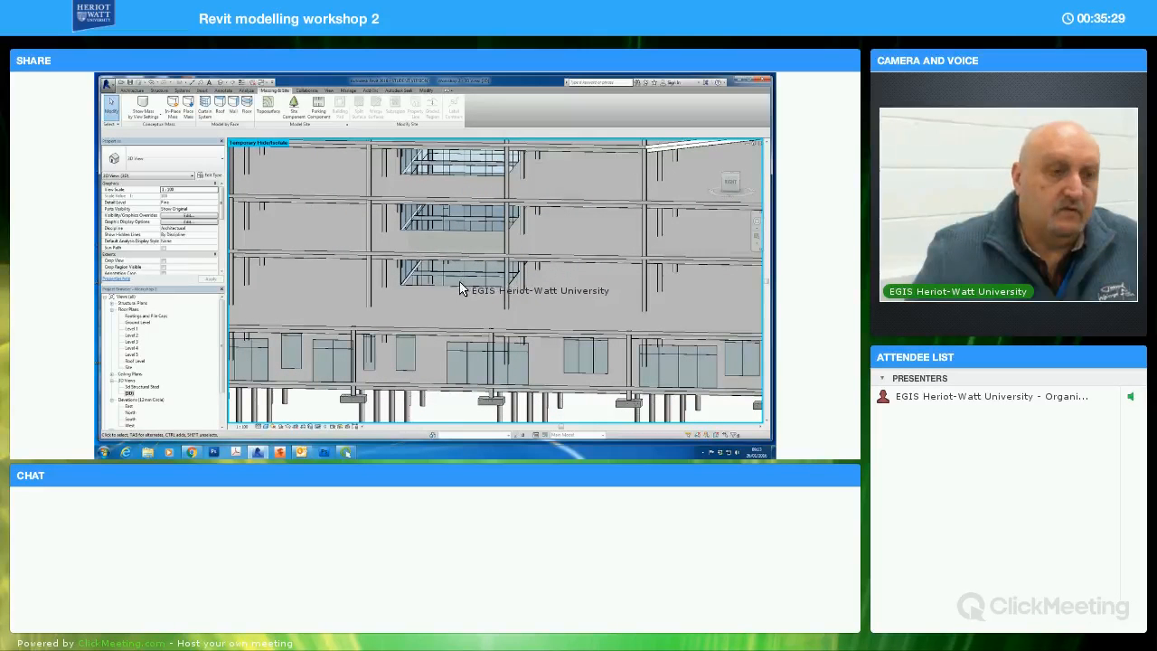
middle_click_drag(439, 305, 489, 289, "shift")
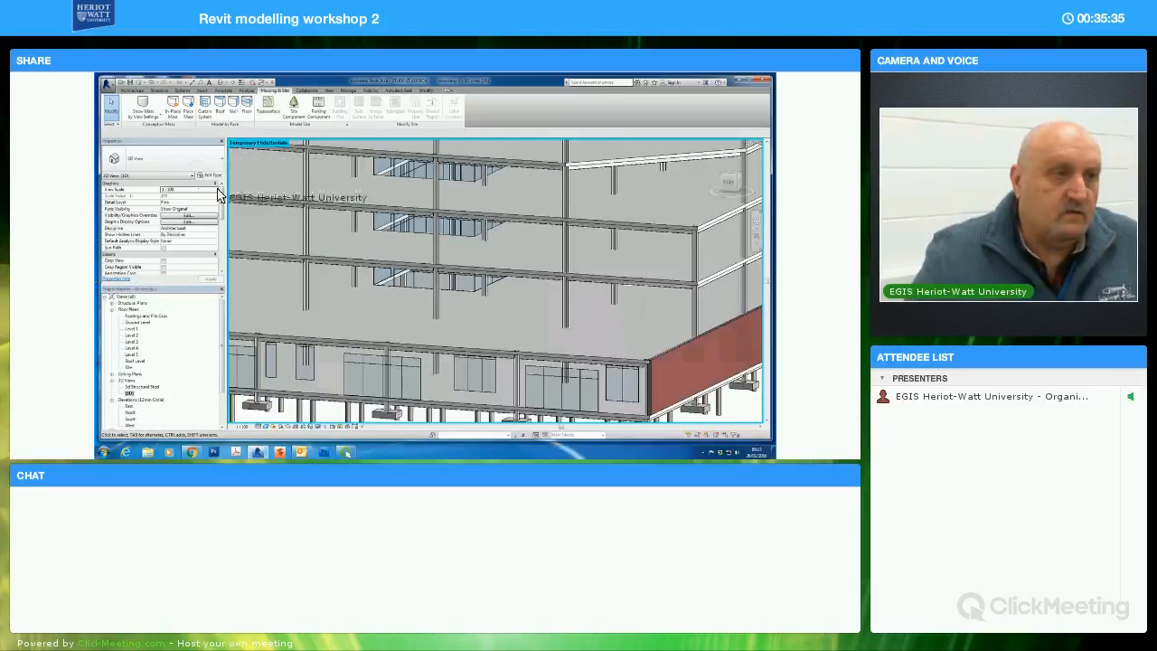
scroll(395, 301, "down", 5)
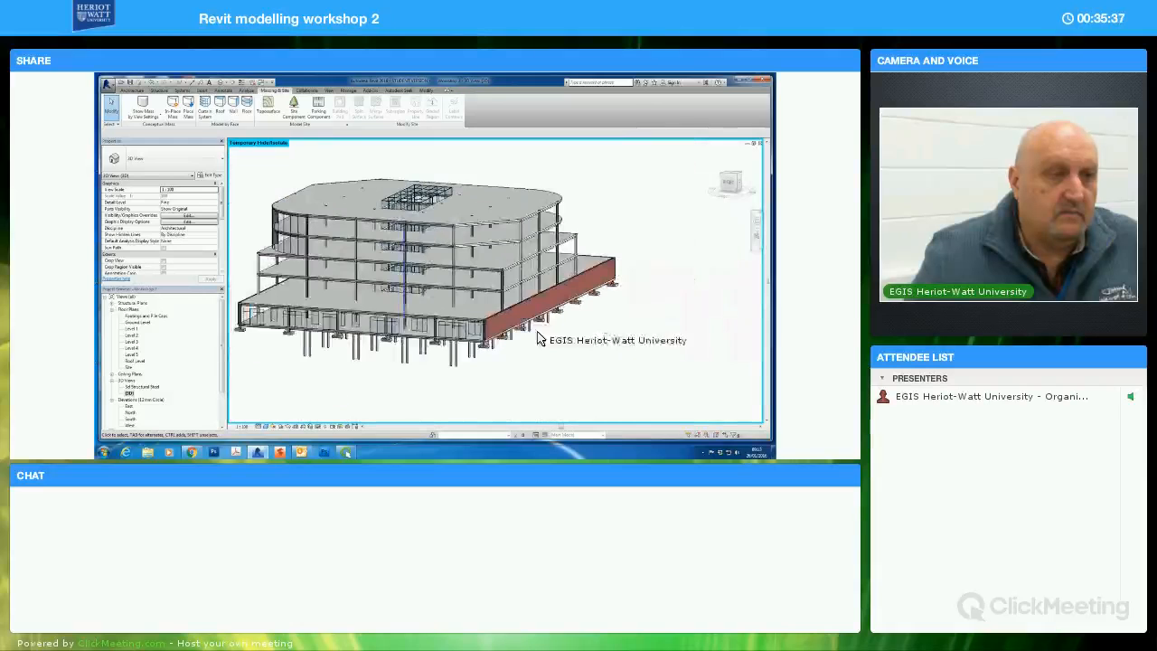
middle_click_drag(604, 360, 564, 328, "shift")
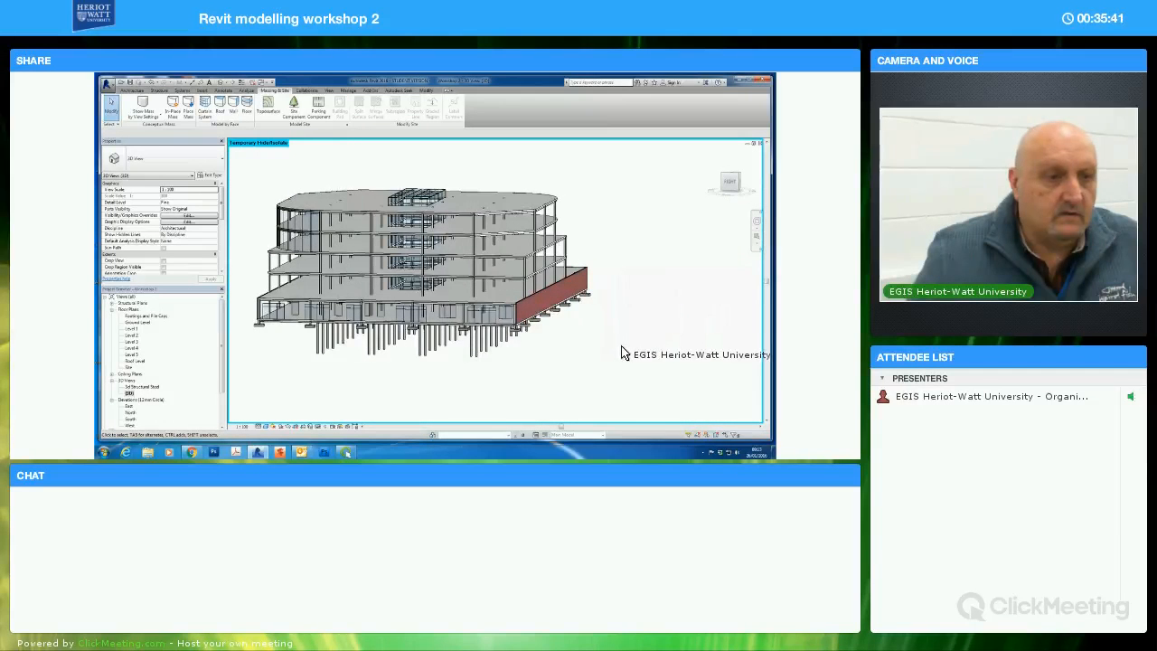
scroll(621, 352, "down", 1)
middle_click_drag(622, 344, 612, 353, "shift")
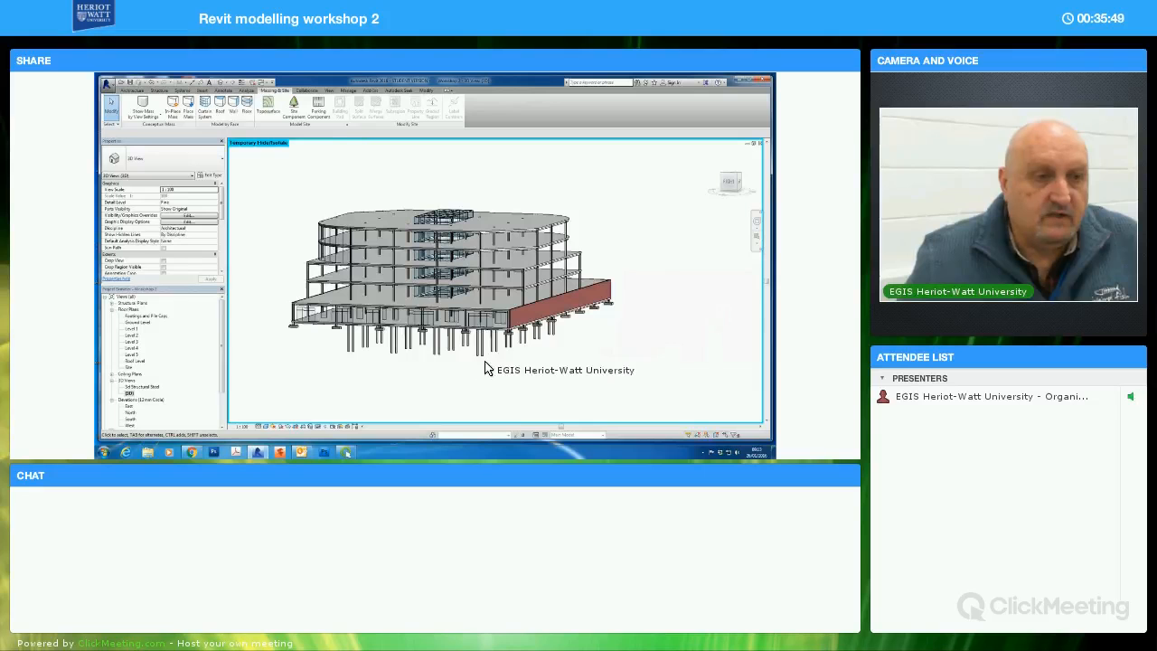
Reset the temporary hide/isolate to restore the front brick wall
left_click(317, 428)
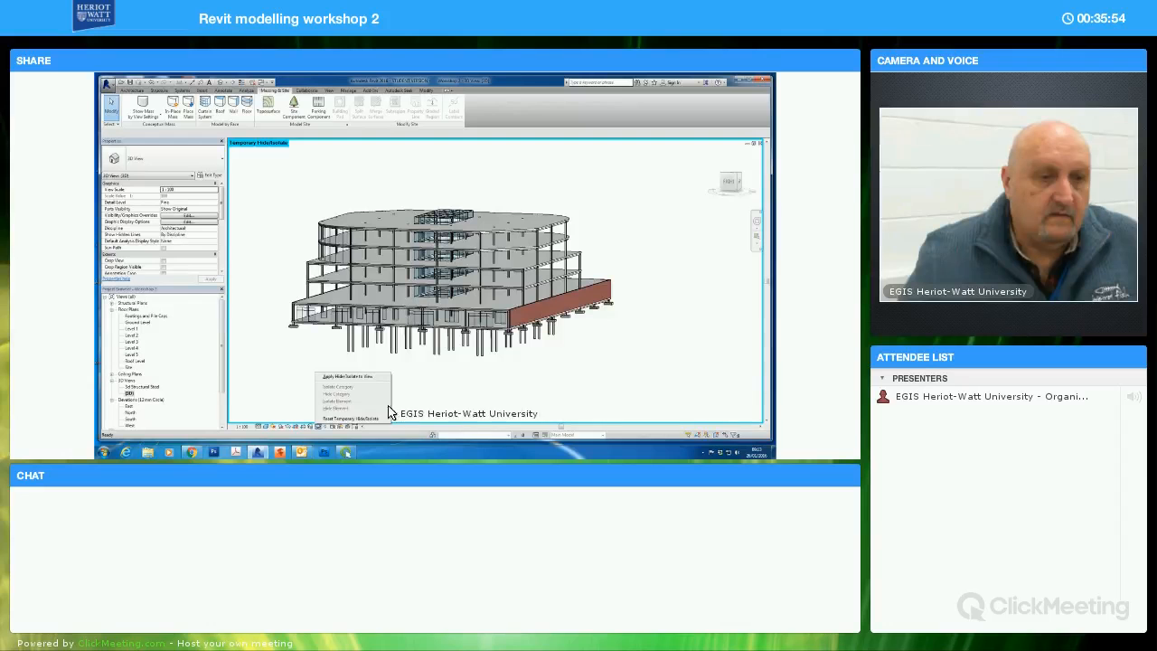
left_click(340, 418)
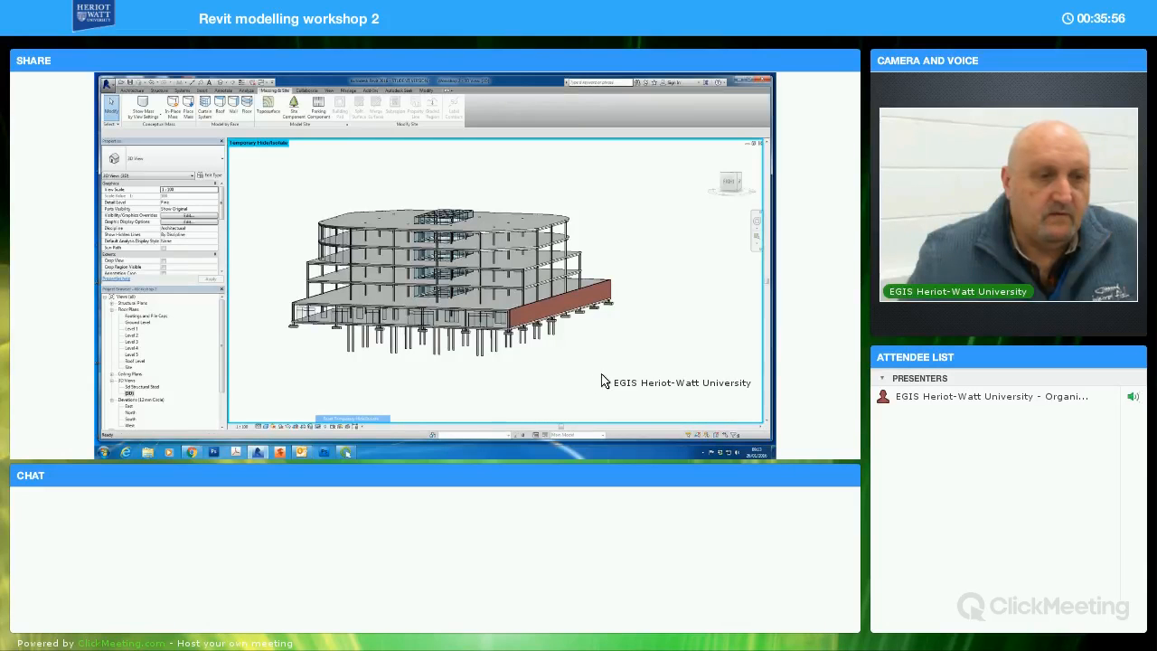
scroll(627, 367, "down", 3)
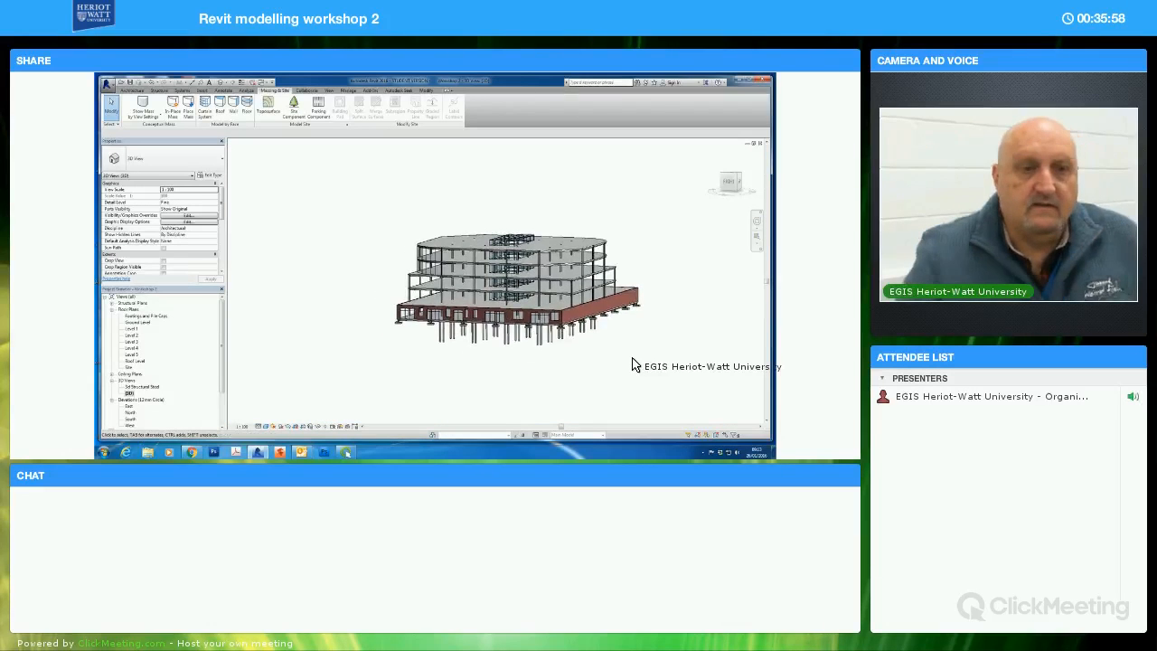